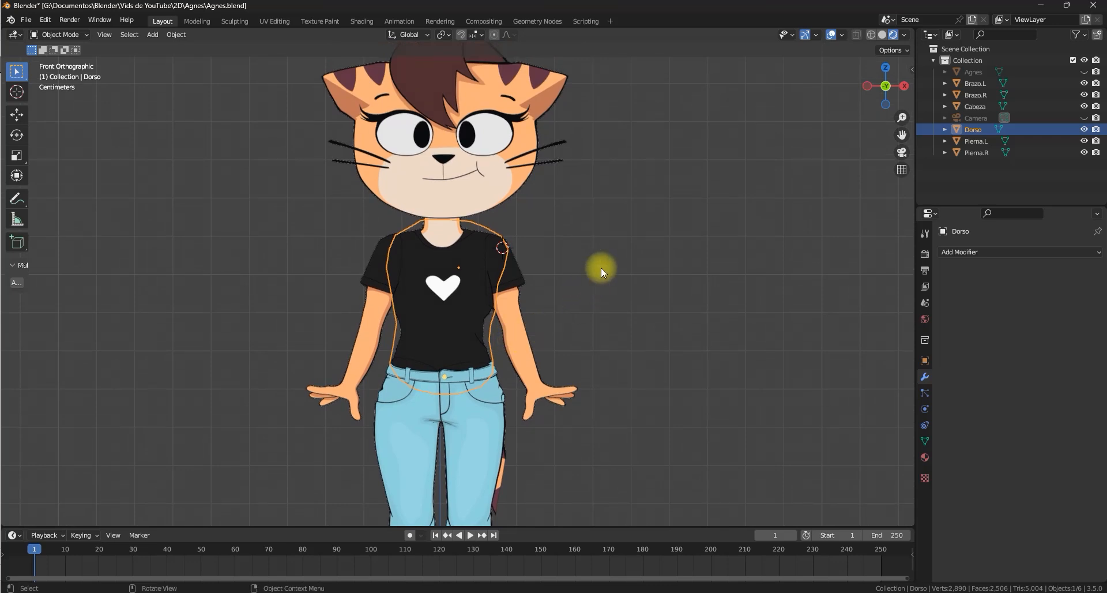
Add a Subdivision Surface modifier with a viewport level of 2 to the Dorso mesh and apply it.
click(959, 251)
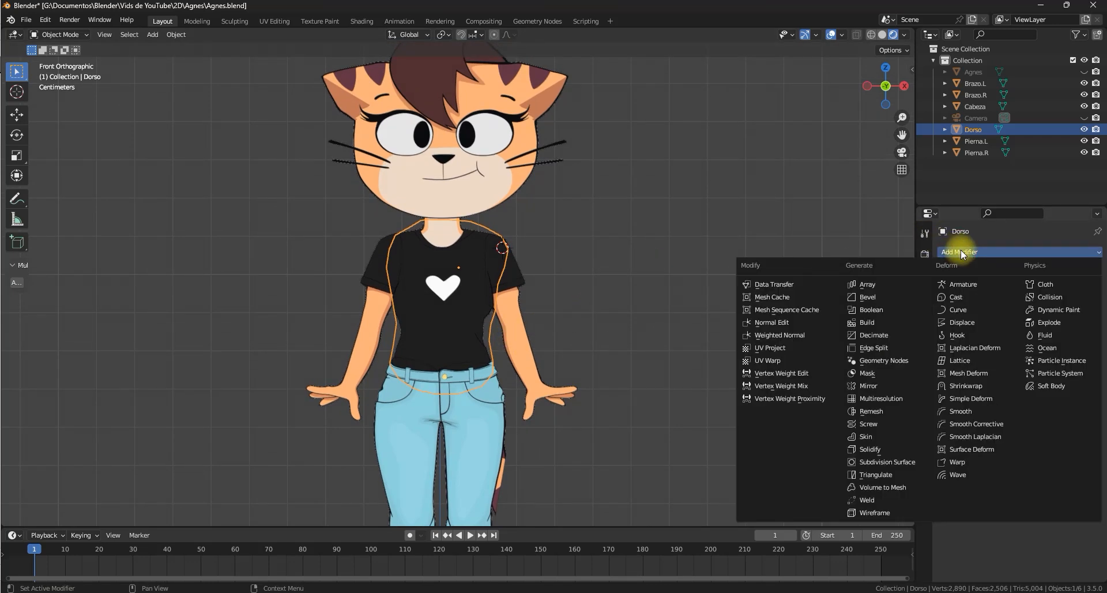
click(886, 462)
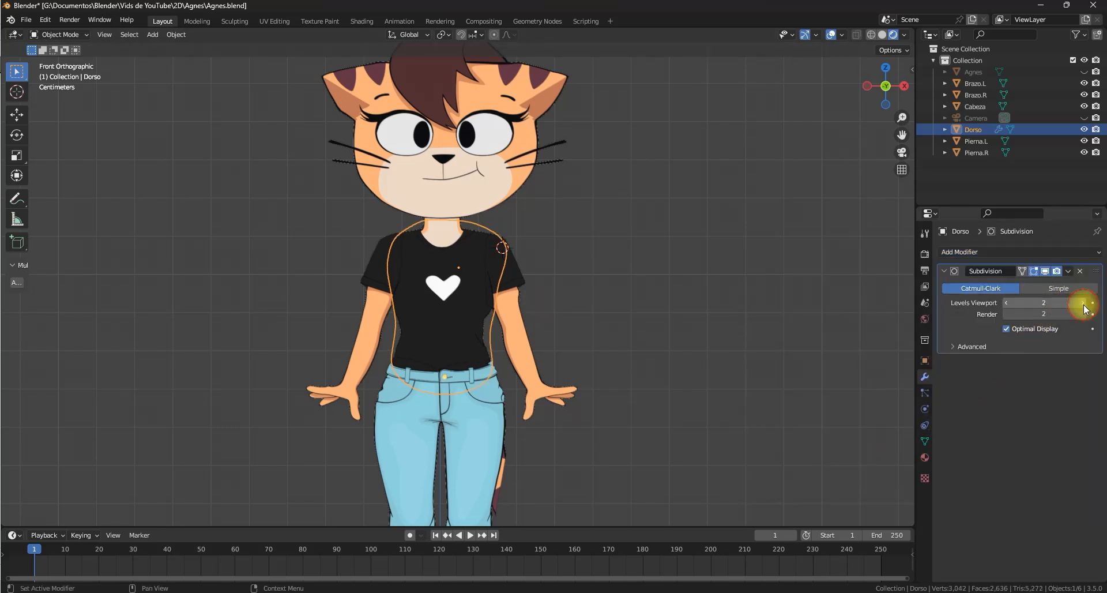
click(1067, 272)
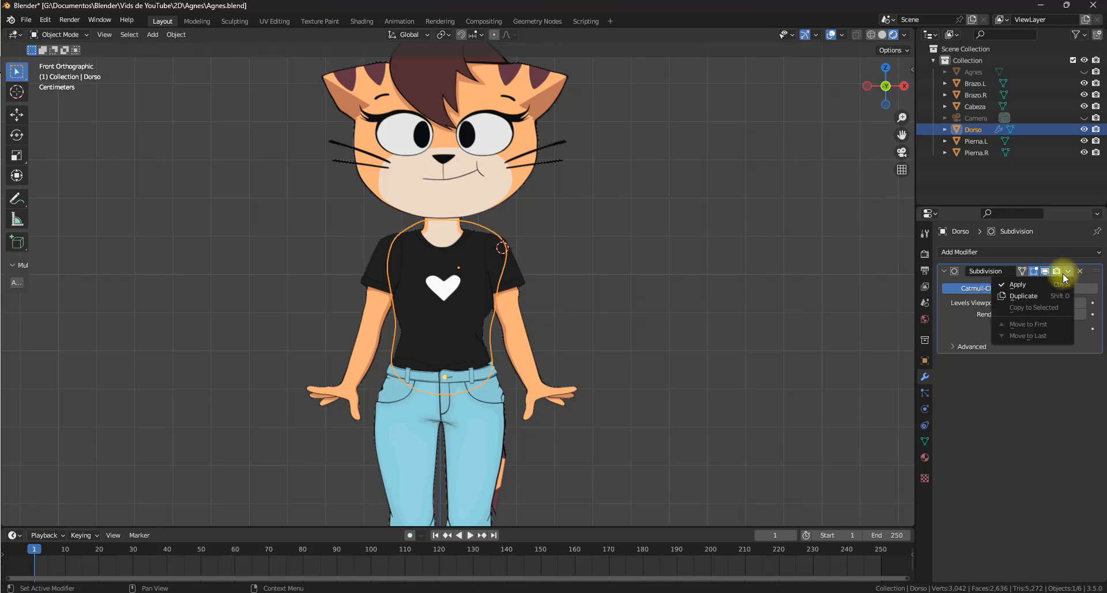
click(1040, 282)
Inspect the mesh density of the Dorso torso and the Cabeza head in Edit Mode.
key(Tab)
scroll(461, 318, up, 2)
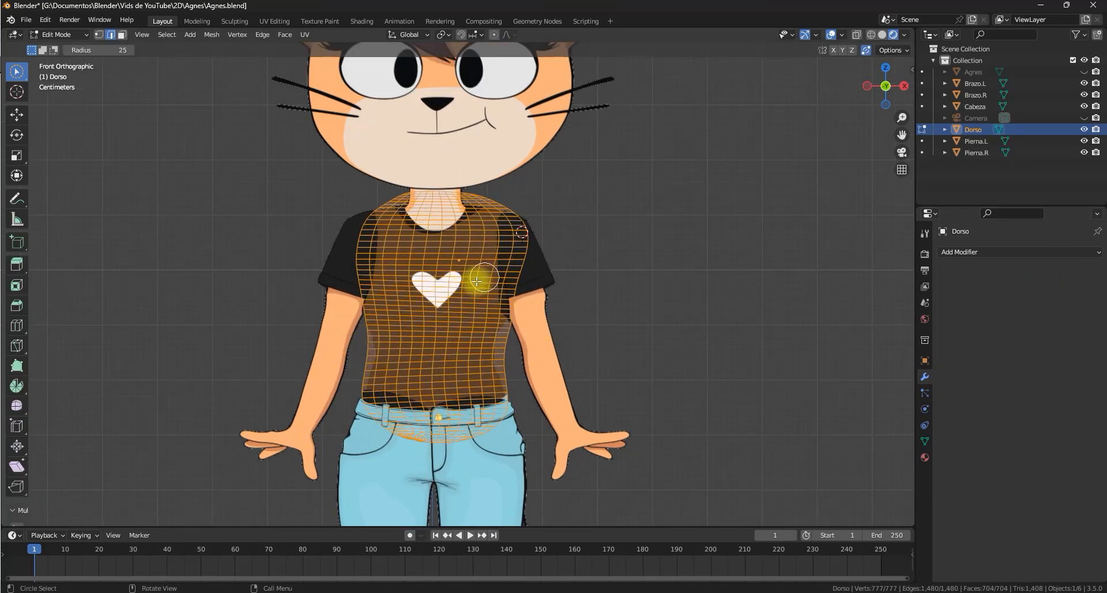
shift+middle_drag(473, 268, 487, 282)
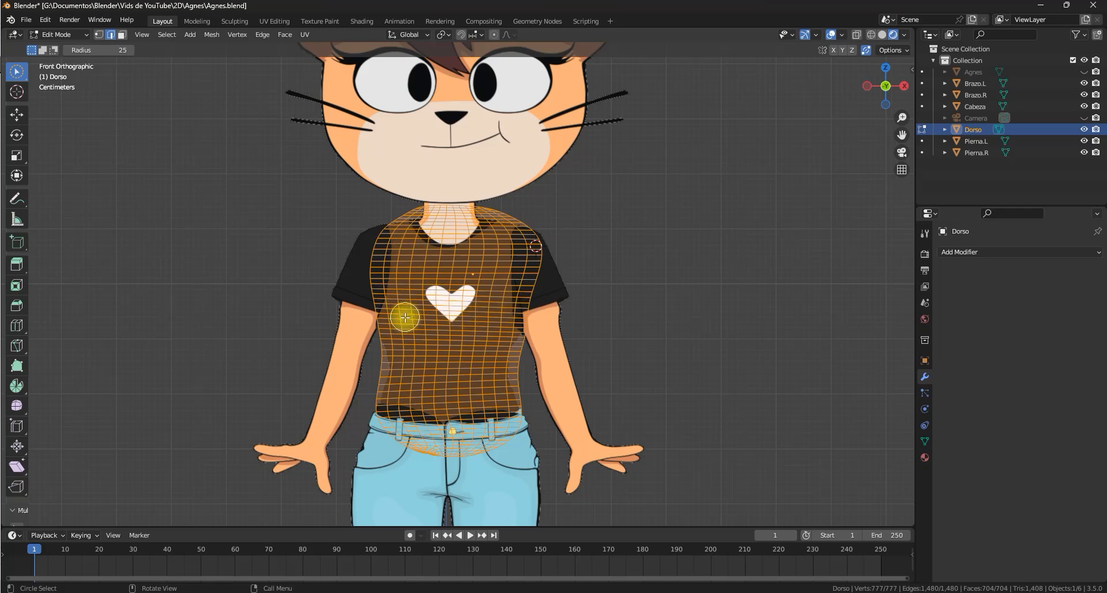
key(Tab)
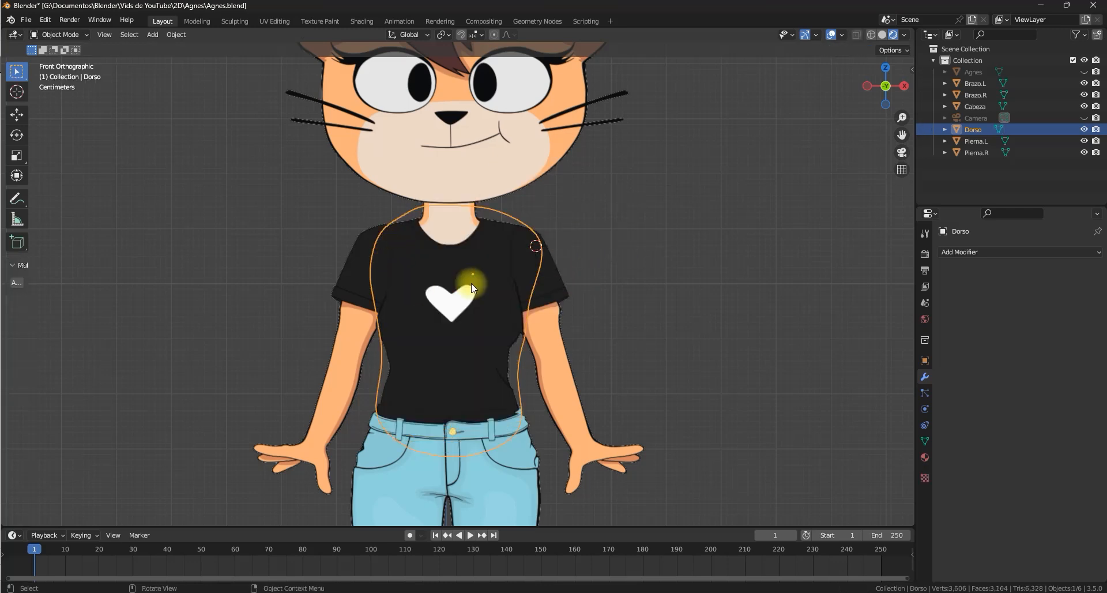
click(610, 185)
shift+middle_drag(556, 203, 586, 337)
click(545, 247)
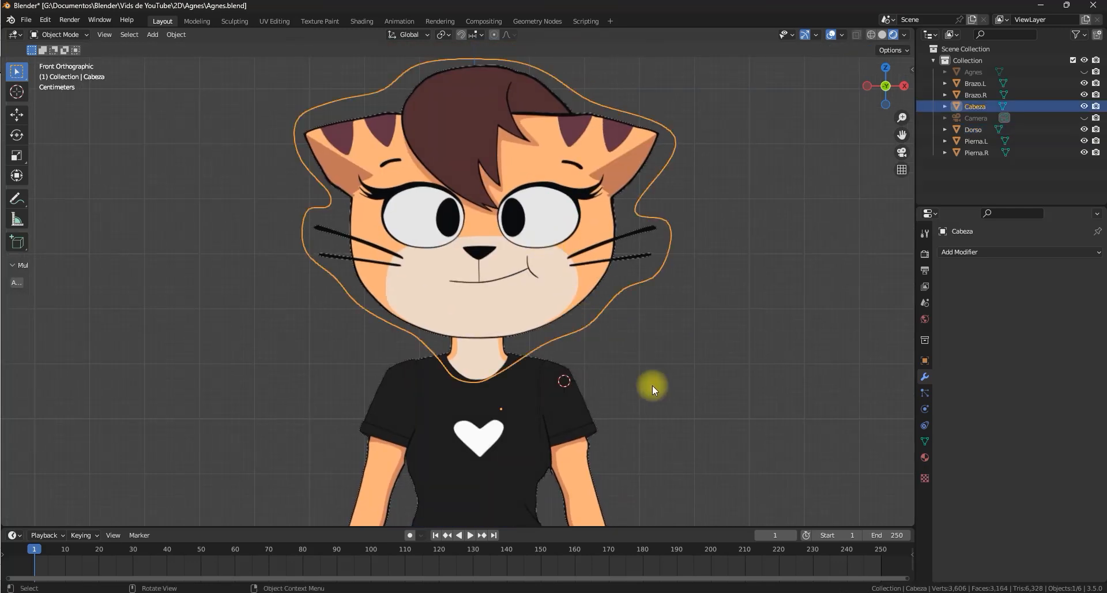
shift+middle_drag(644, 376, 630, 323)
key(Tab)
scroll(495, 197, down, 2)
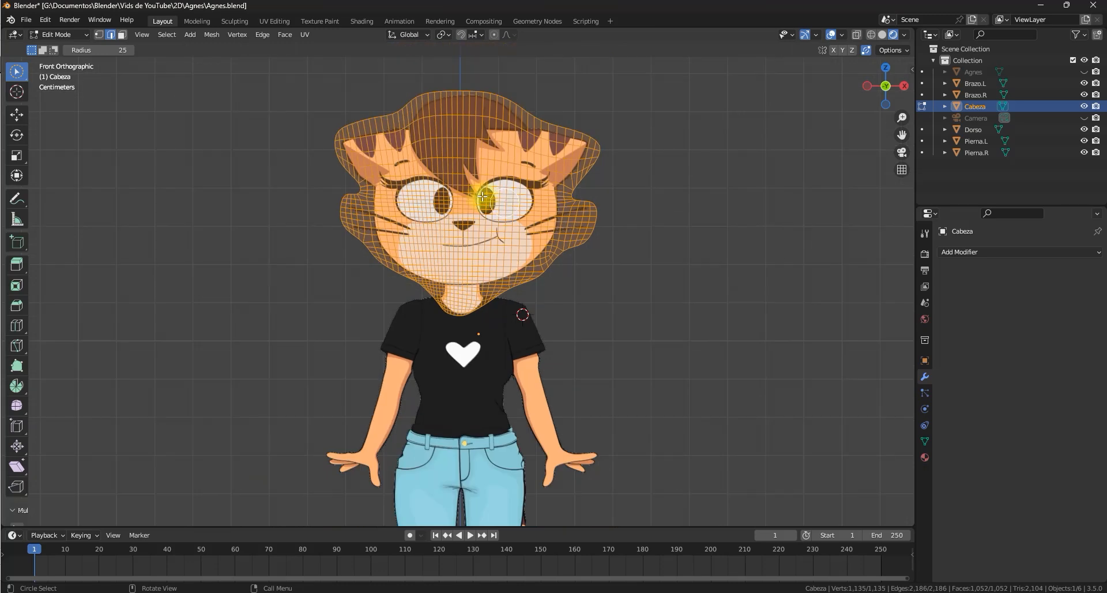
key(Tab)
Inspect the mesh density of both arms, Brazo.L and Brazo.R, in Edit Mode.
click(537, 324)
key(Tab)
key(Tab)
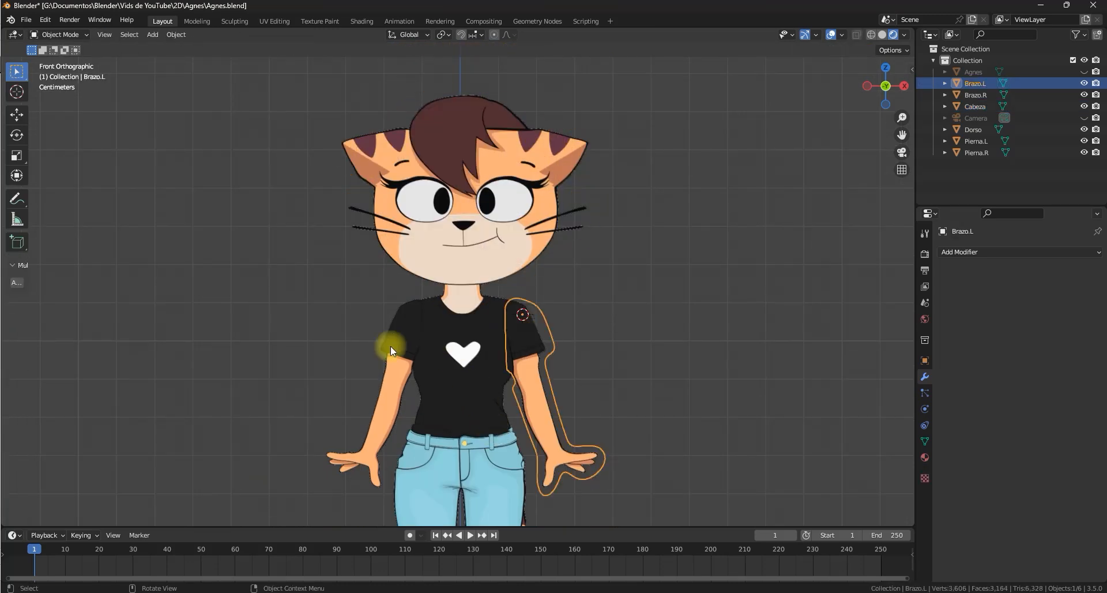
click(382, 349)
key(Tab)
shift+middle_drag(382, 349, 443, 246)
key(Tab)
Inspect the mesh density of both legs, Pierna.R and Pierna.L, in Edit Mode.
click(413, 358)
key(Tab)
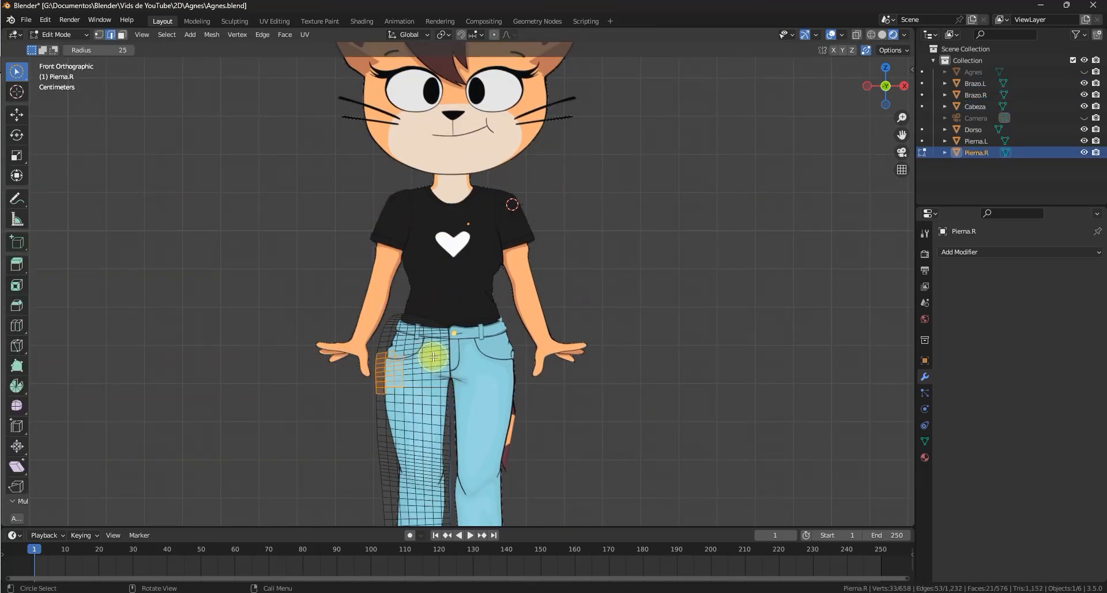
key(Tab)
click(480, 378)
key(Tab)
key(Tab)
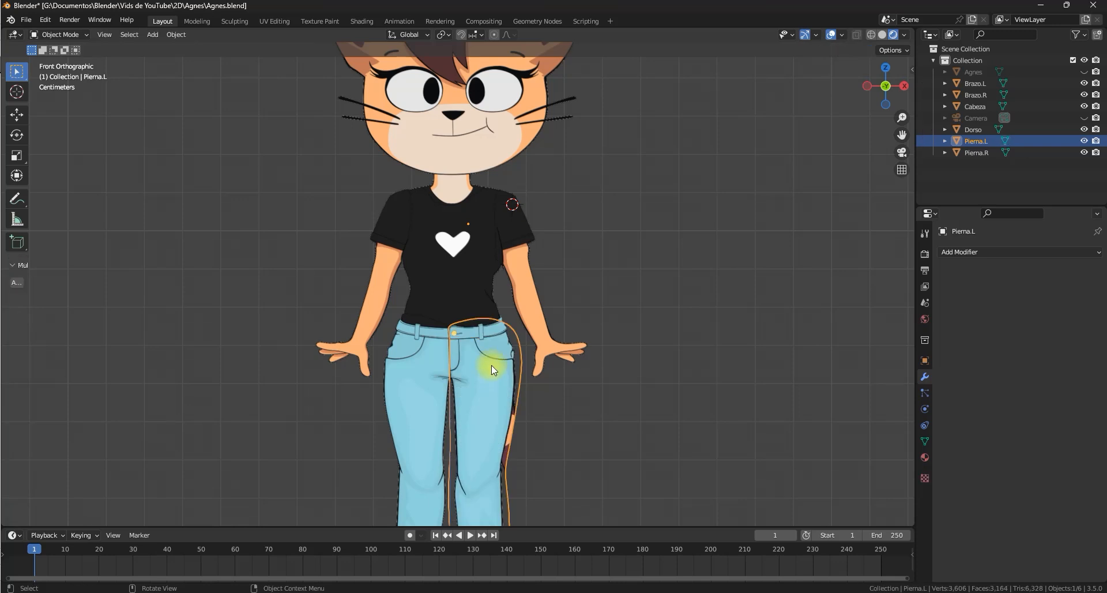
Switch the edit selection tool to Select Box, deselect the Pierna.L mesh elements, and select the Dorso torso in Object Mode.
key(Tab)
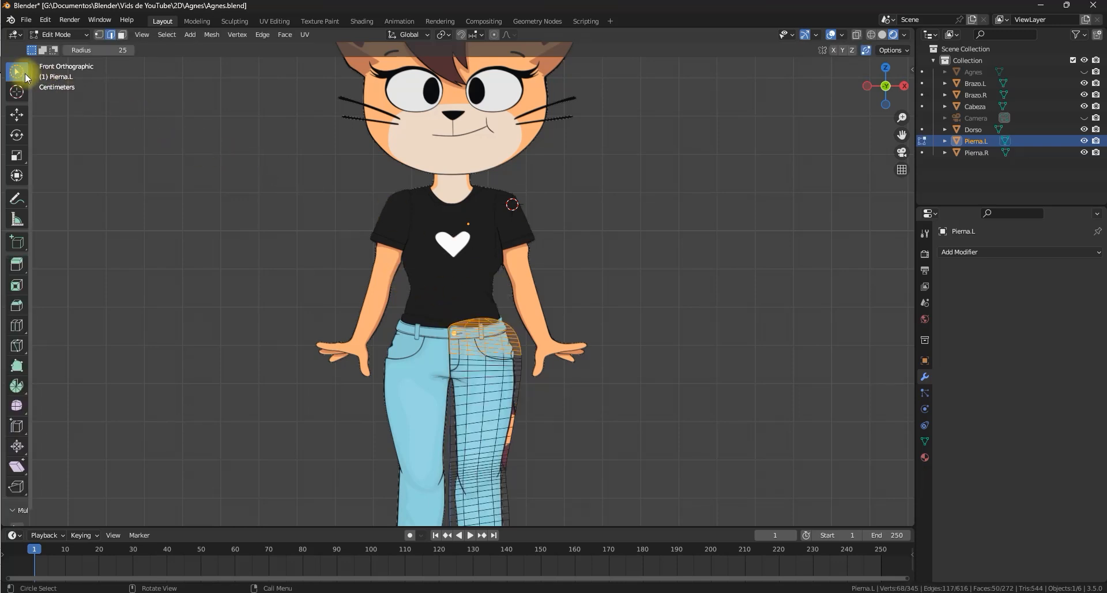
drag(26, 74, 50, 103)
click(573, 281)
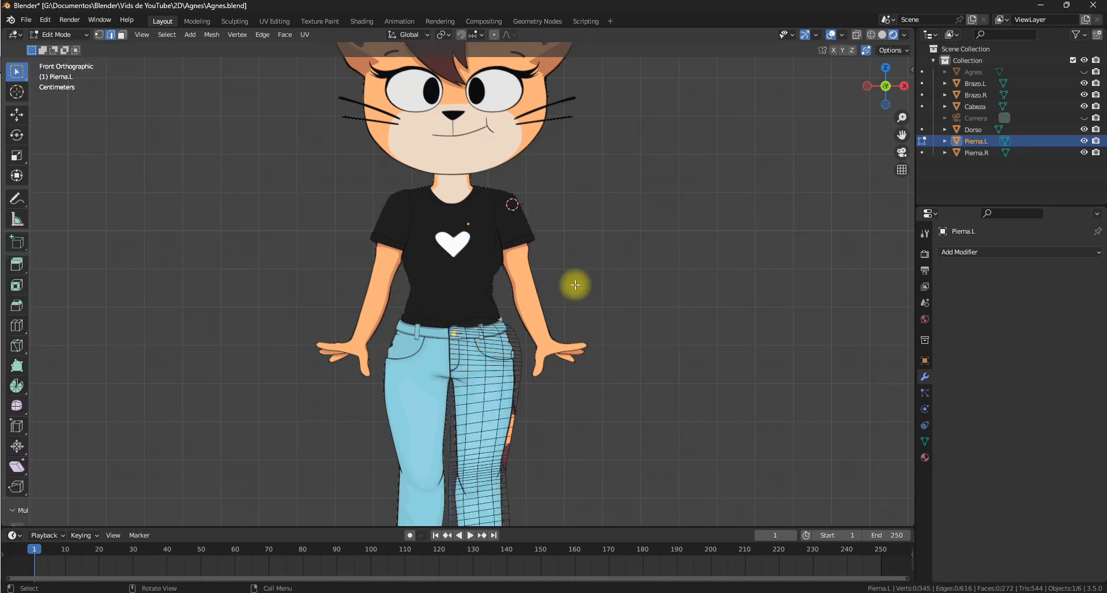
key(Tab)
click(478, 240)
shift+middle_drag(562, 208, 537, 324)
shift+middle_drag(505, 270, 520, 240)
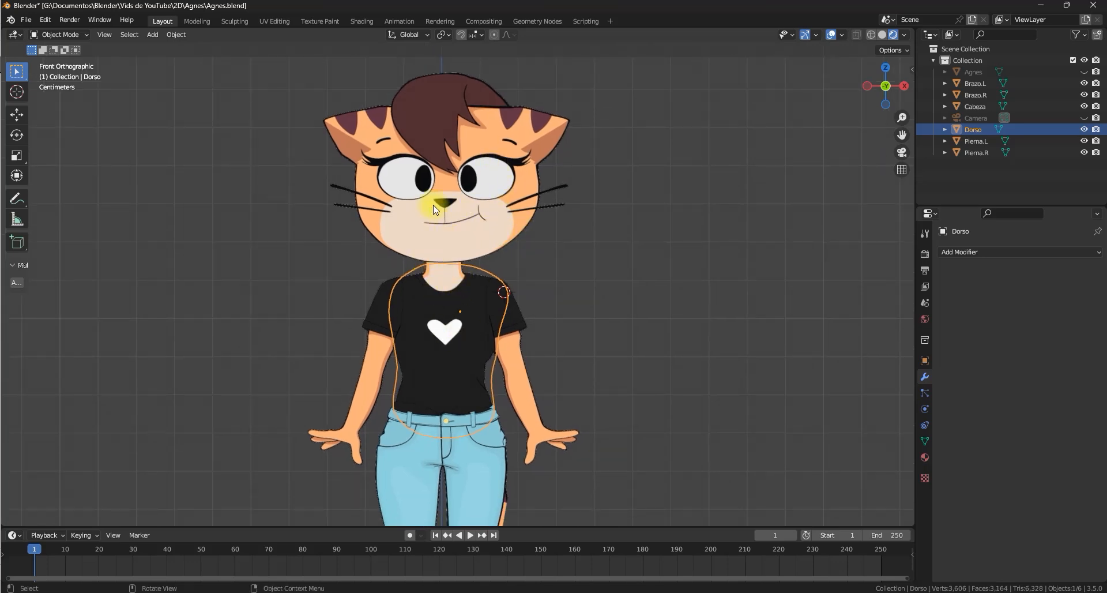
Open the render settings and choose Workbench as the render engine.
click(924, 253)
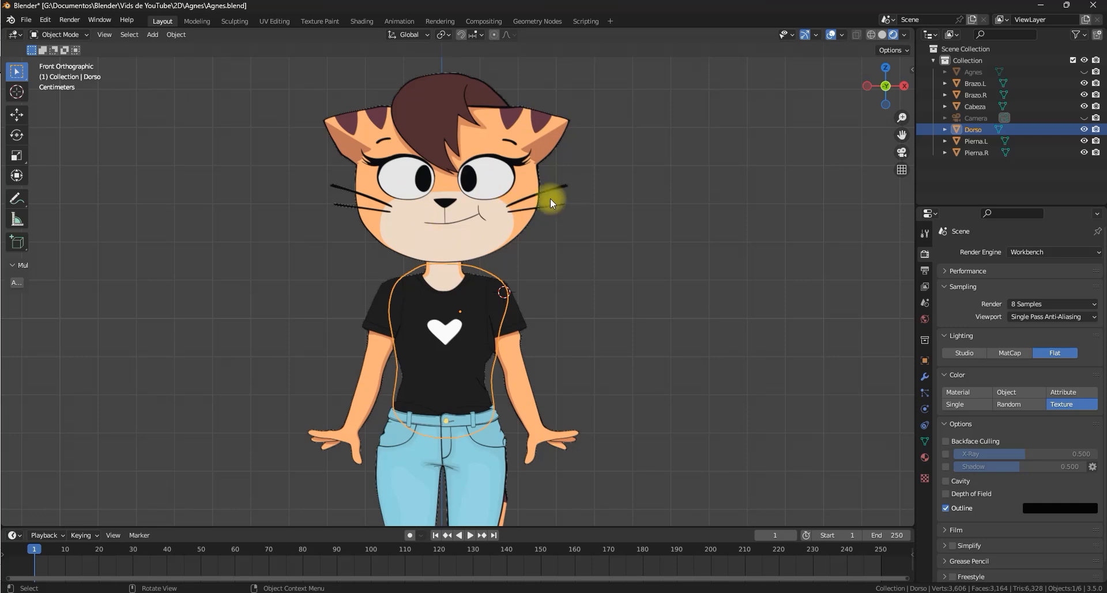
scroll(550, 198, down, 2)
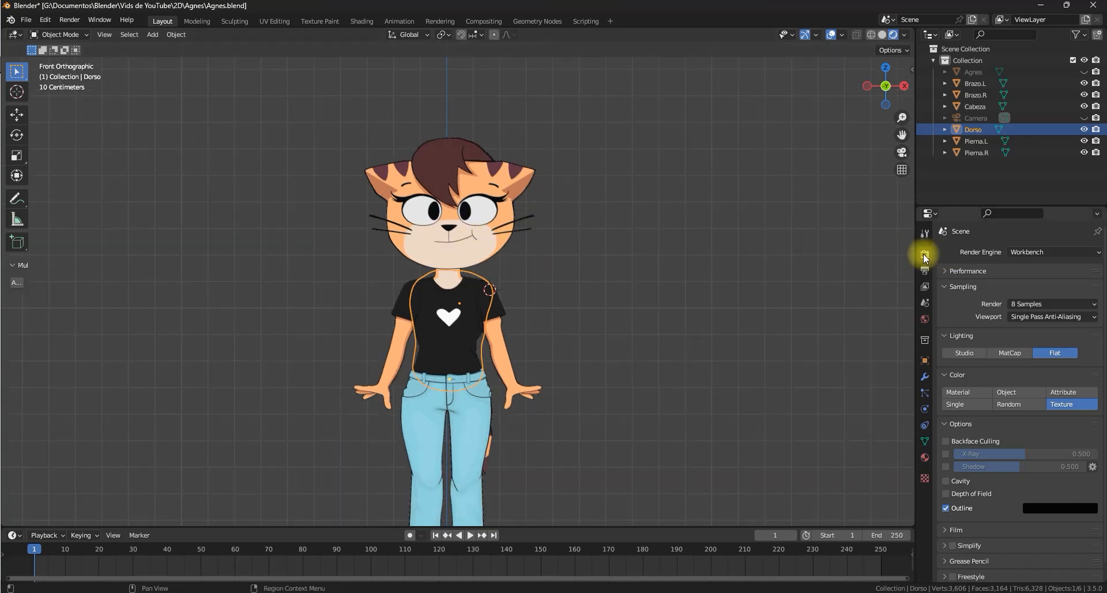
click(1024, 250)
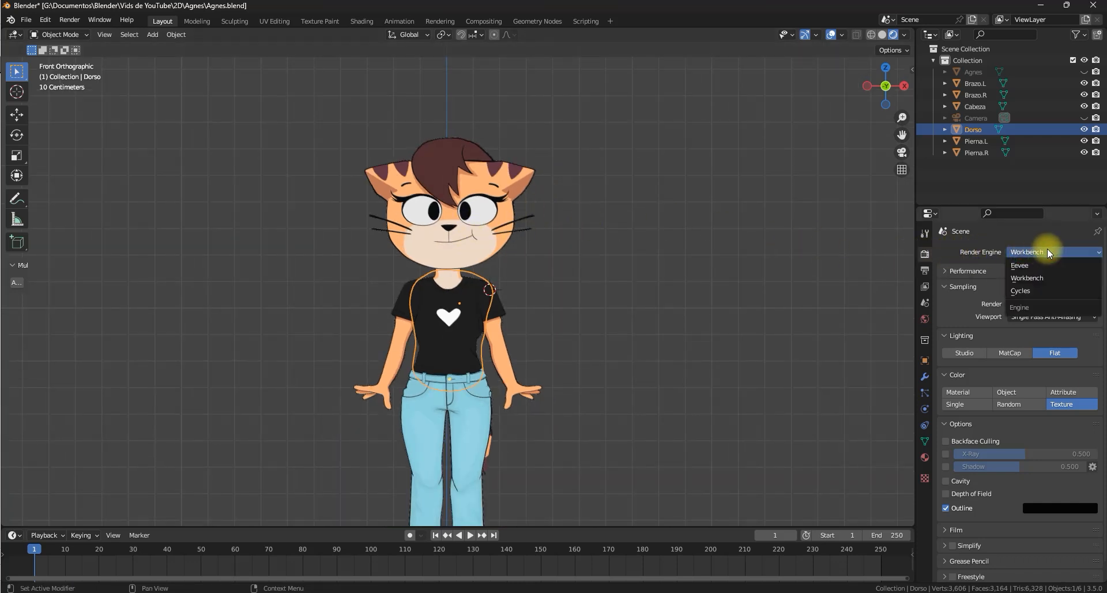
click(1040, 279)
Try Studio lighting with Material color on the Workbench render of the character.
click(959, 352)
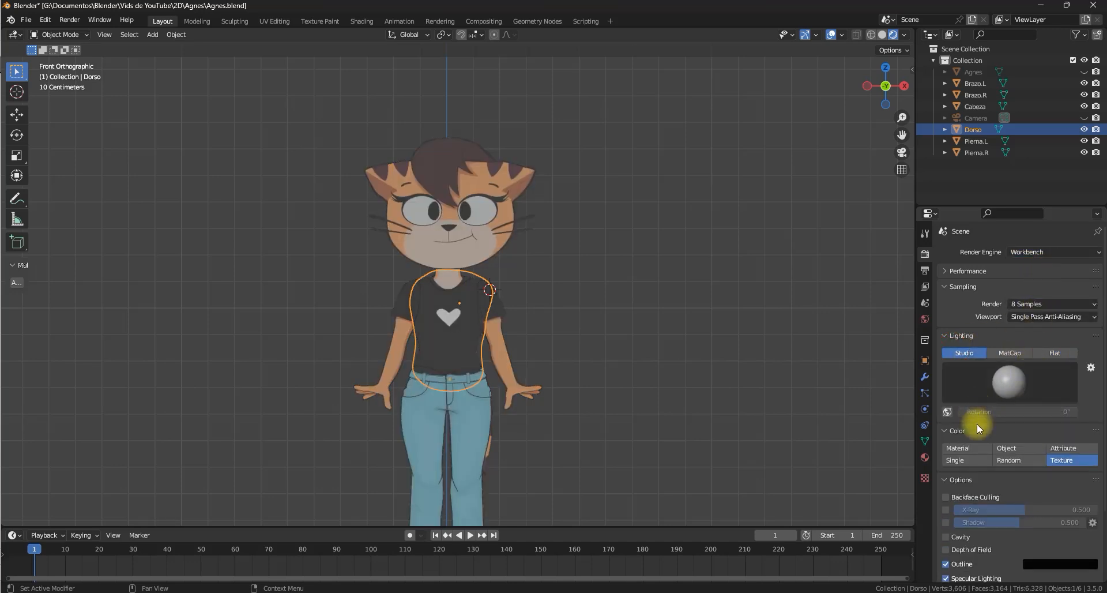
click(959, 448)
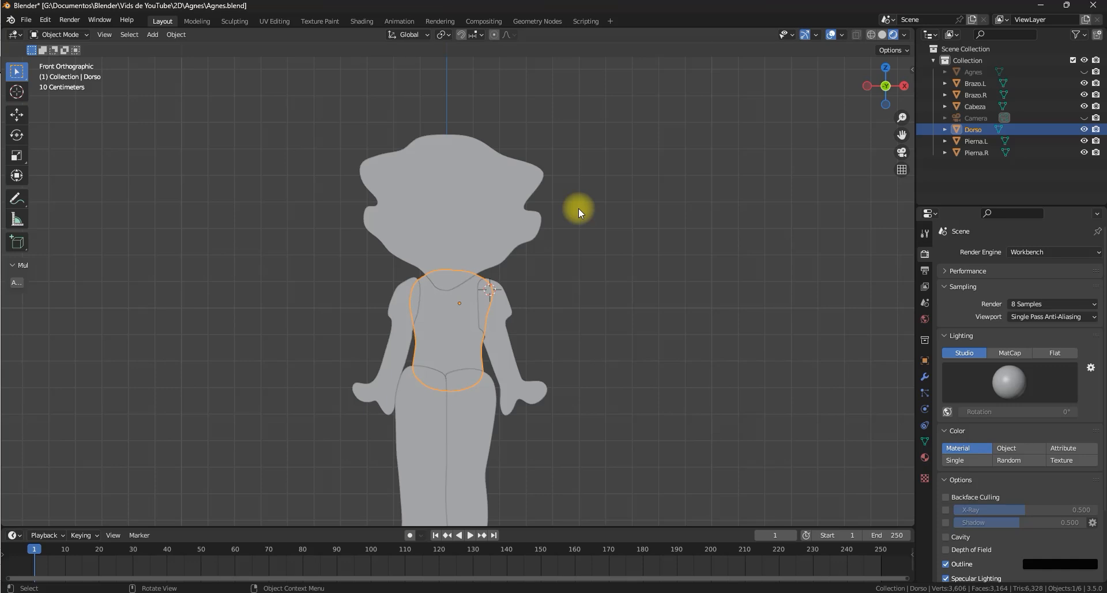
scroll(580, 272, down, 3)
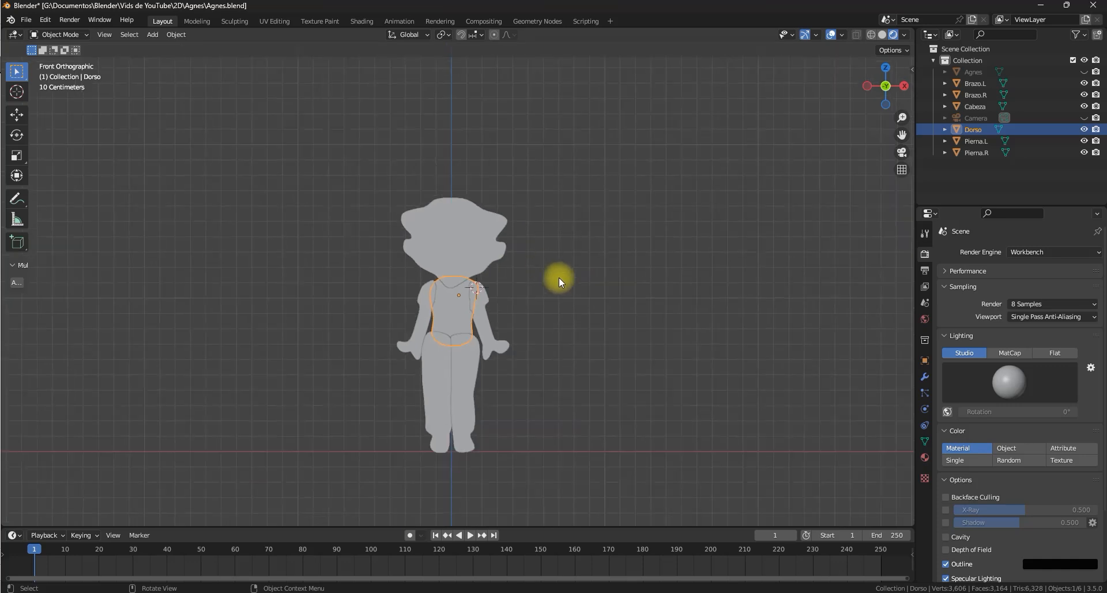
Set the Workbench color mode to Texture and the lighting to Flat.
click(1078, 460)
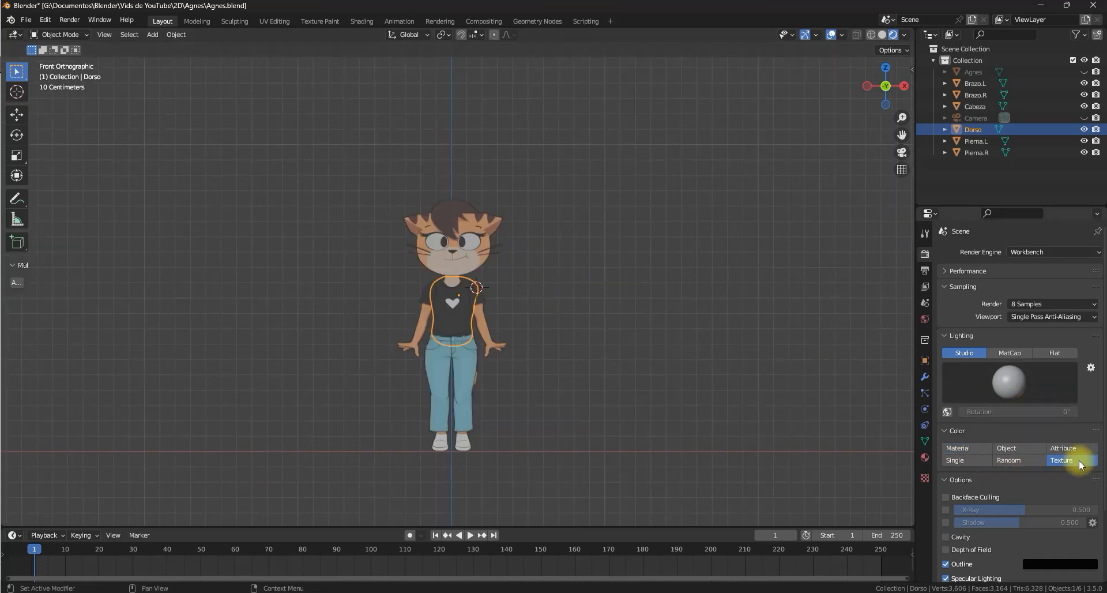
click(1053, 353)
scroll(440, 261, up, 1)
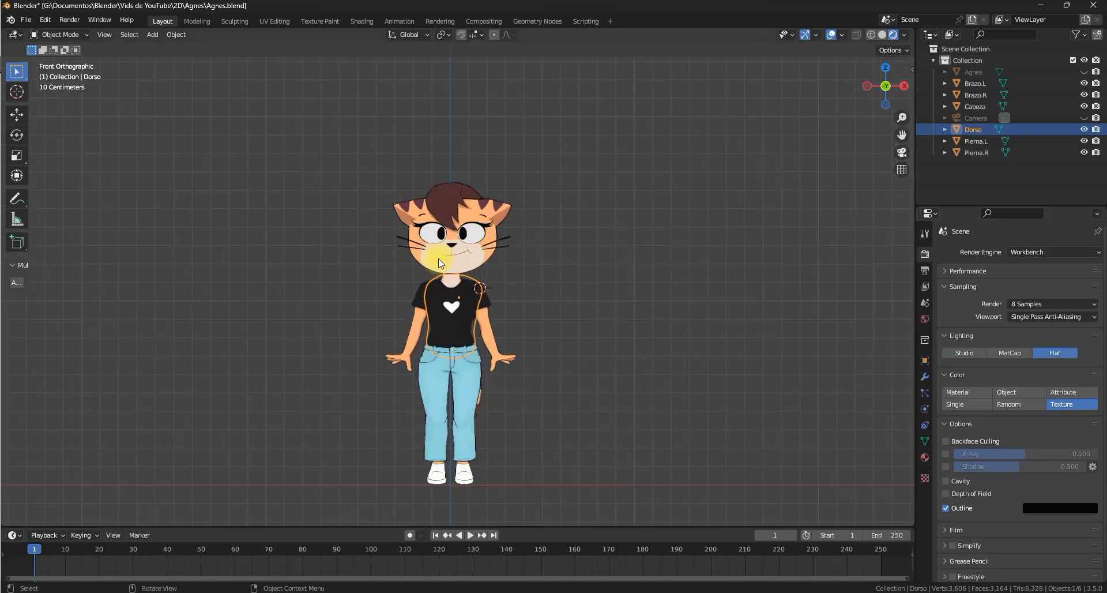
scroll(438, 258, up, 2)
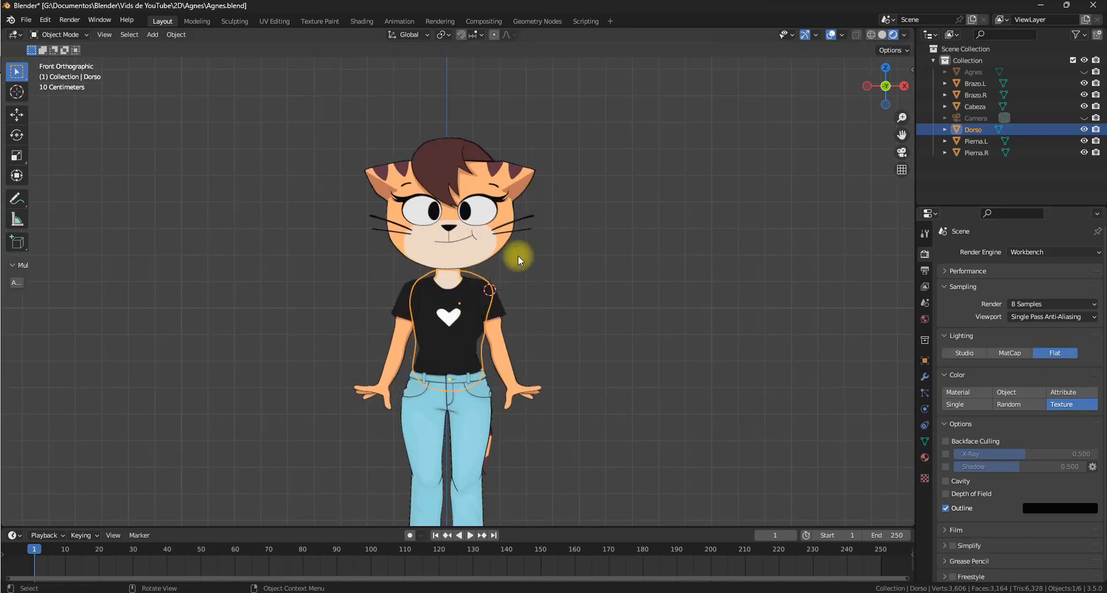
Render the current frame through the camera, view the whole image and close the render window.
scroll(518, 255, down, 1)
middle_drag(570, 189, 570, 190)
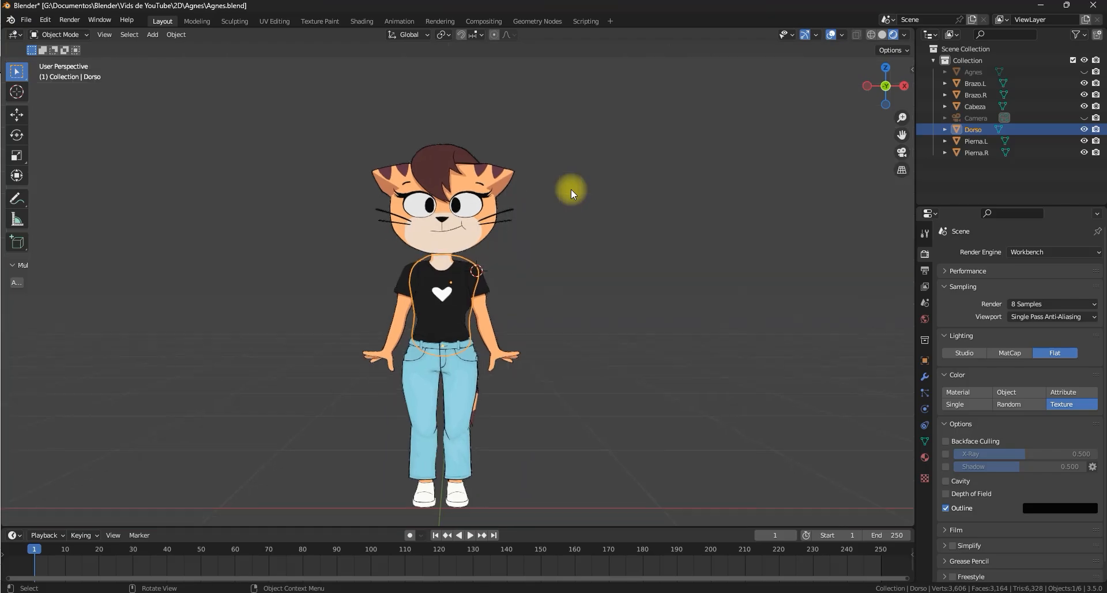
key(KP_0)
key(F12)
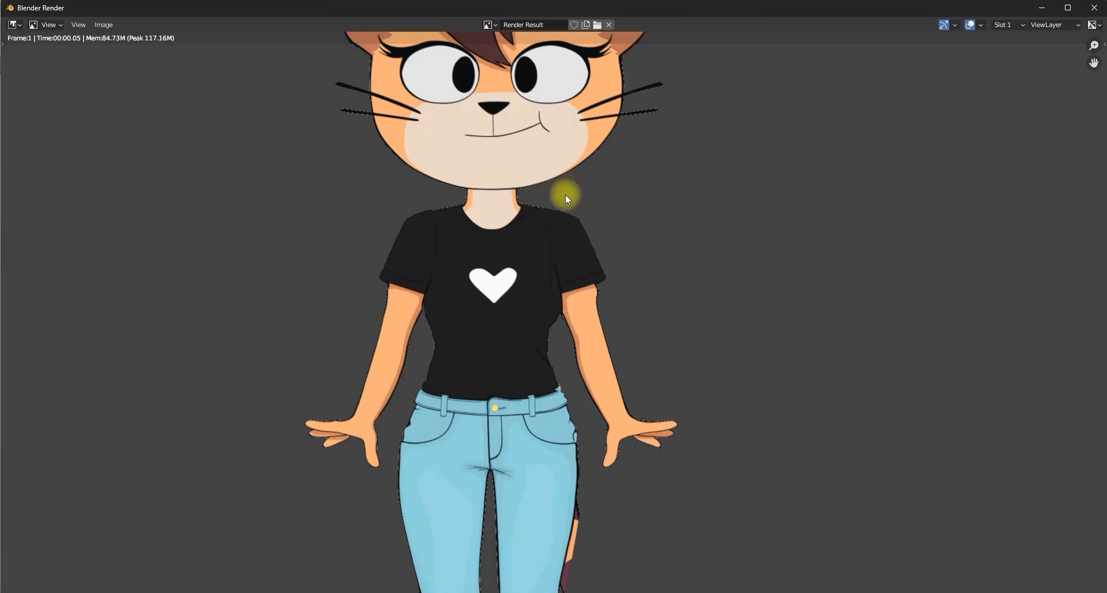
scroll(566, 196, down, 4)
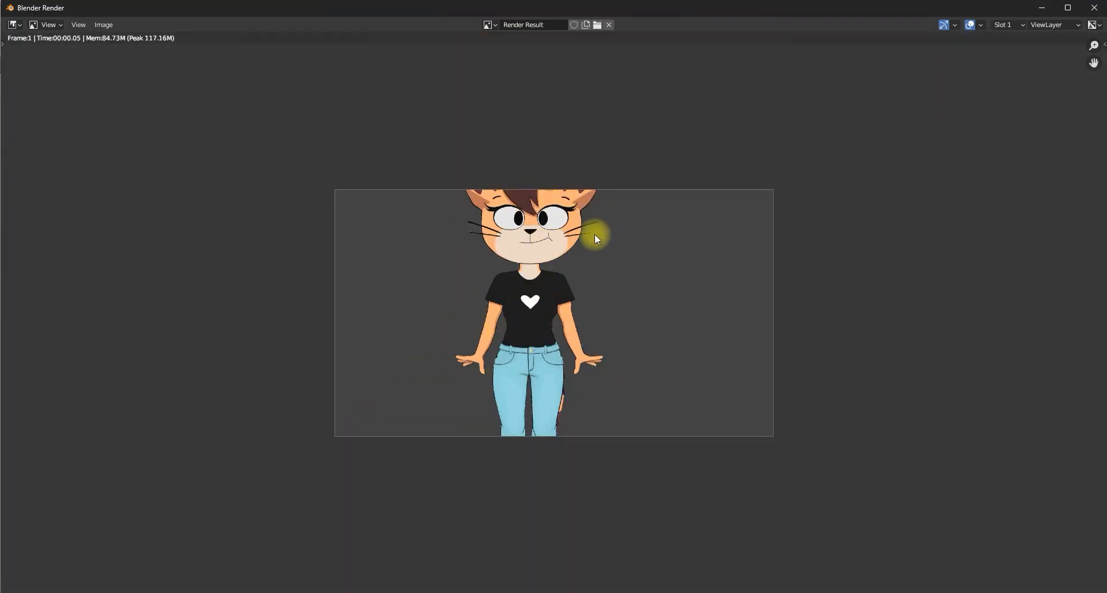
click(1094, 7)
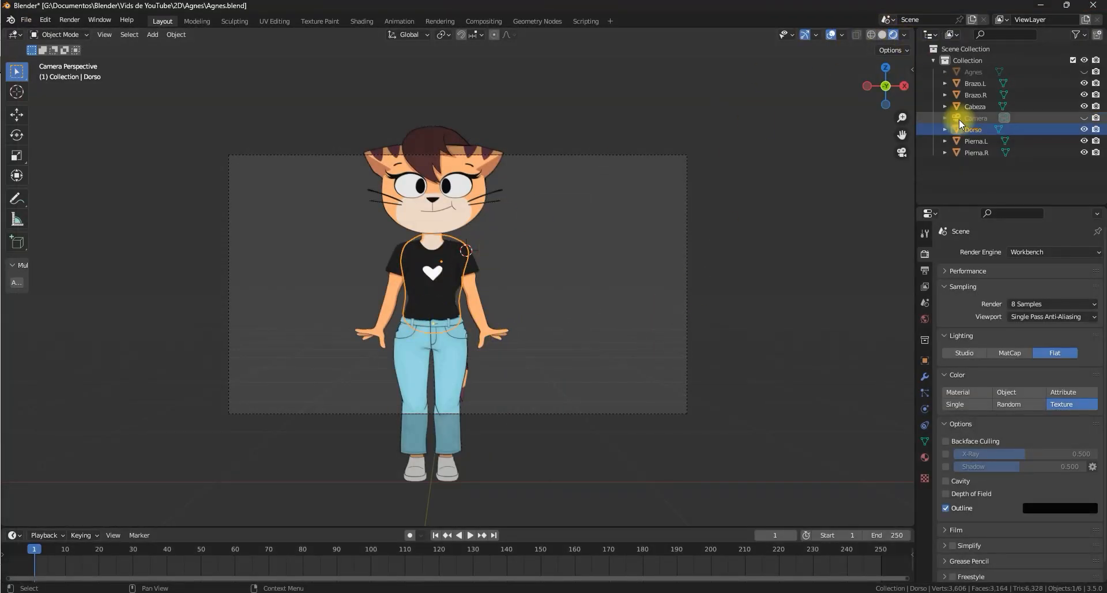
middle_drag(453, 233, 460, 235)
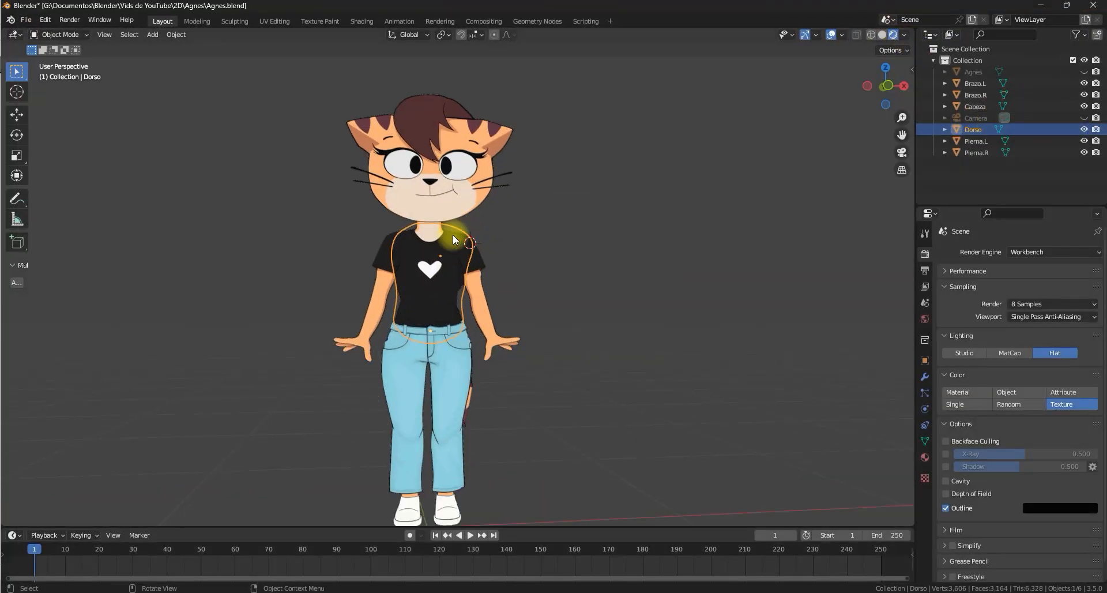
Return to the front view and check the modifier lists of the head and upper-body parts.
key(KP_1)
scroll(458, 226, up, 4)
click(490, 175)
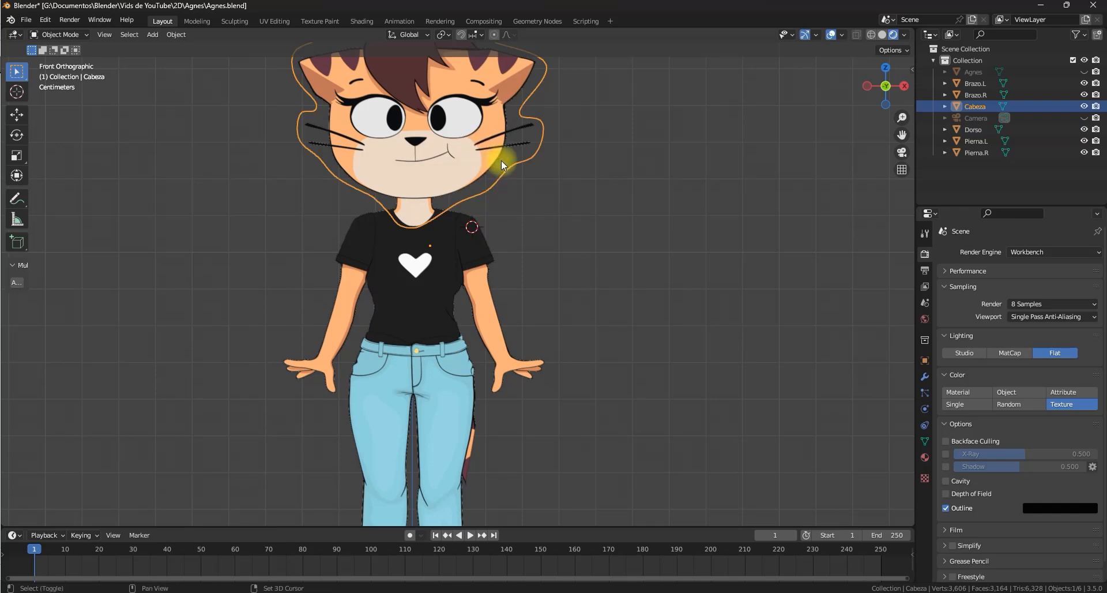
shift+middle_drag(502, 165, 510, 222)
click(925, 376)
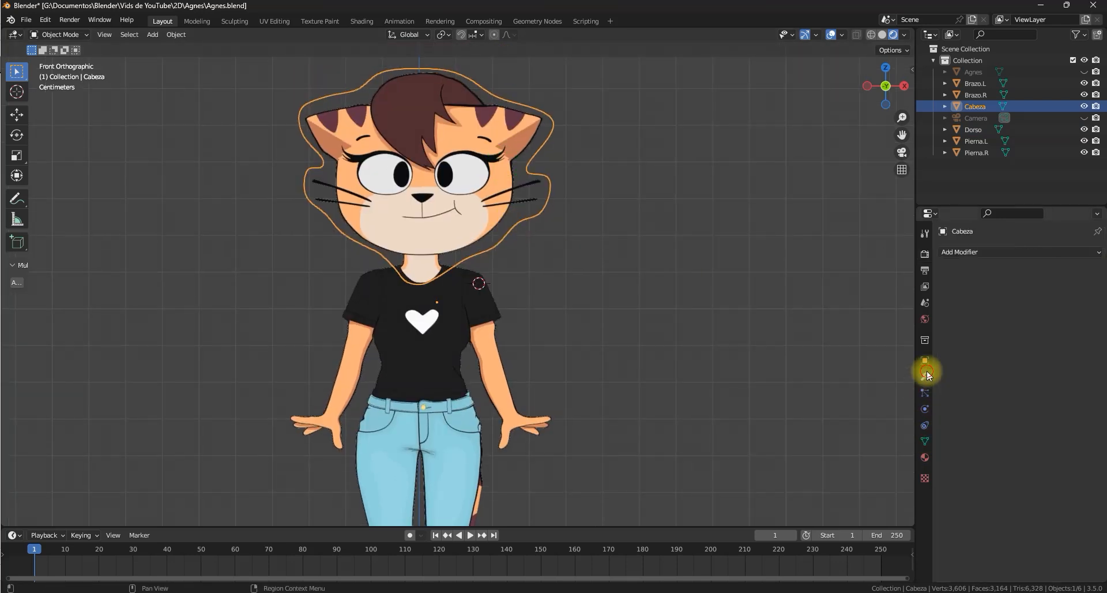
click(371, 312)
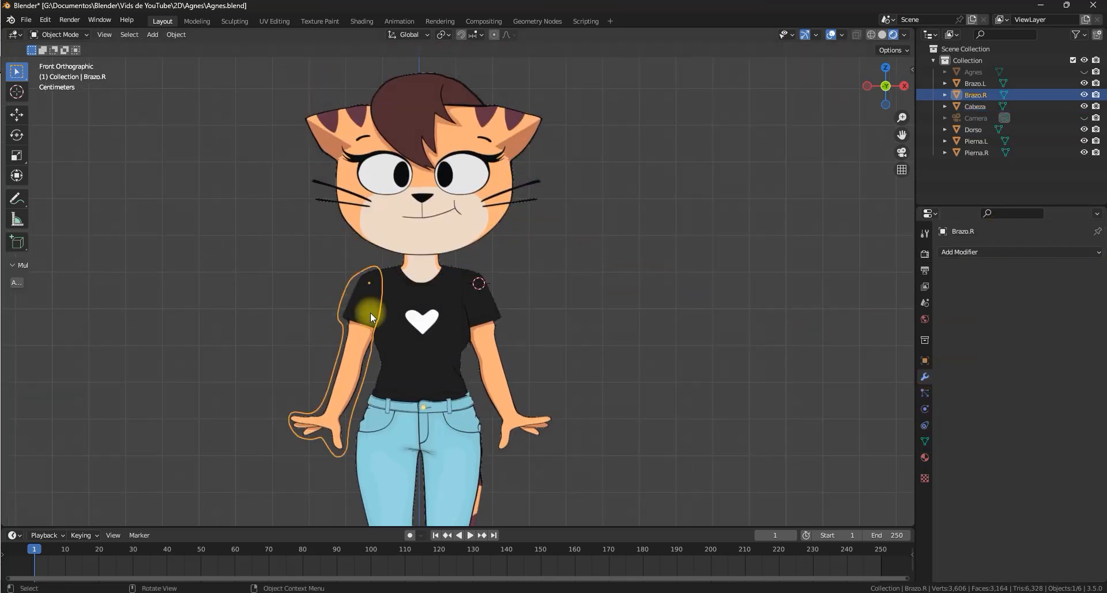
click(470, 316)
click(500, 340)
Check the modifier lists of the two leg meshes, Pierna.L and Pierna.R.
shift+middle_drag(444, 445, 466, 387)
click(466, 388)
scroll(512, 301, down, 1)
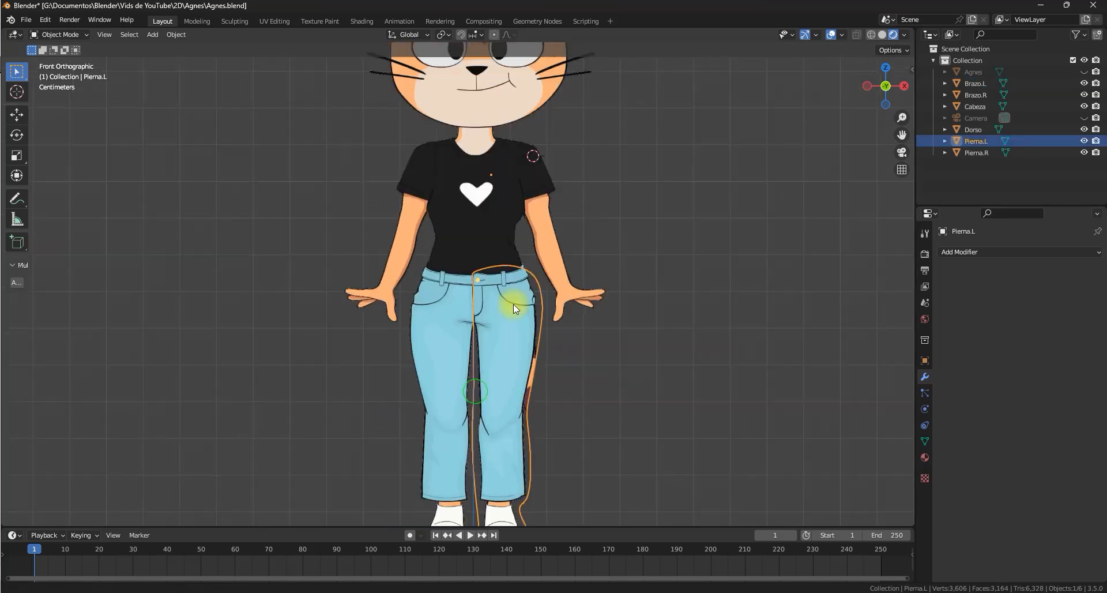
click(465, 301)
Snap the 3D cursor to the world origin at the character's feet.
scroll(460, 360, down, 3)
shift+middle_drag(458, 347, 481, 324)
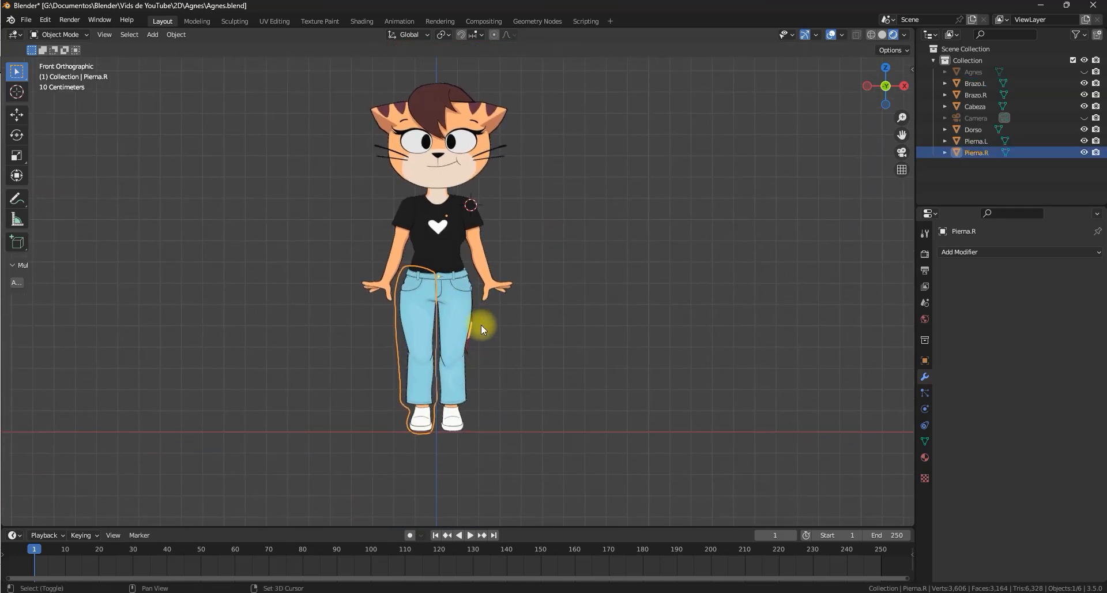
key(shift+s)
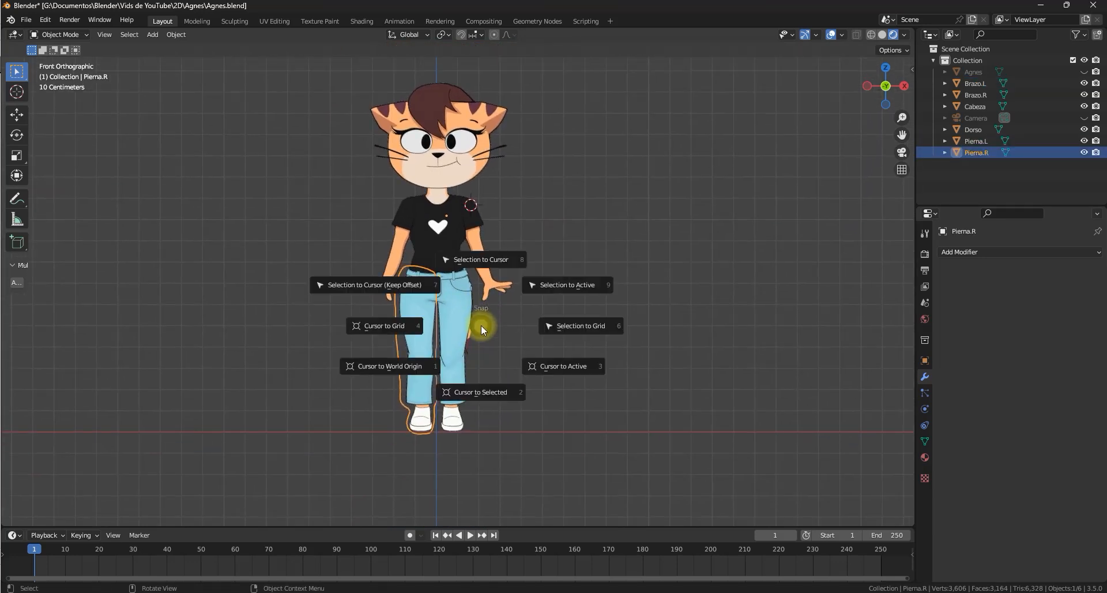
click(420, 351)
shift+middle_drag(536, 338, 535, 351)
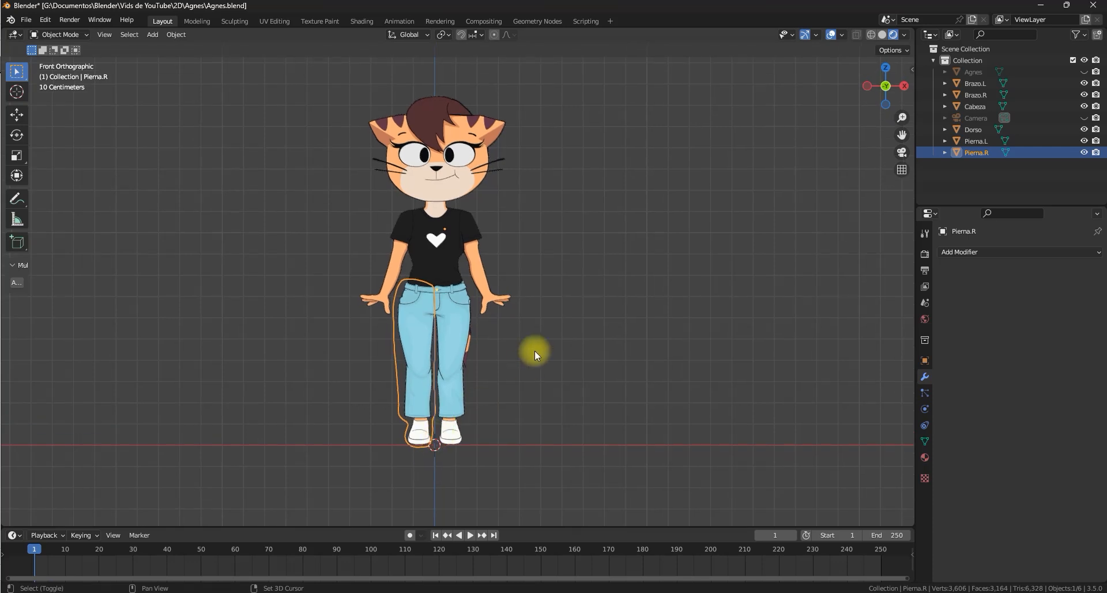
Add a single-bone armature at the world origin and scale it down uniformly to about 0.162.
key(shift+a)
mouse_move(566, 345)
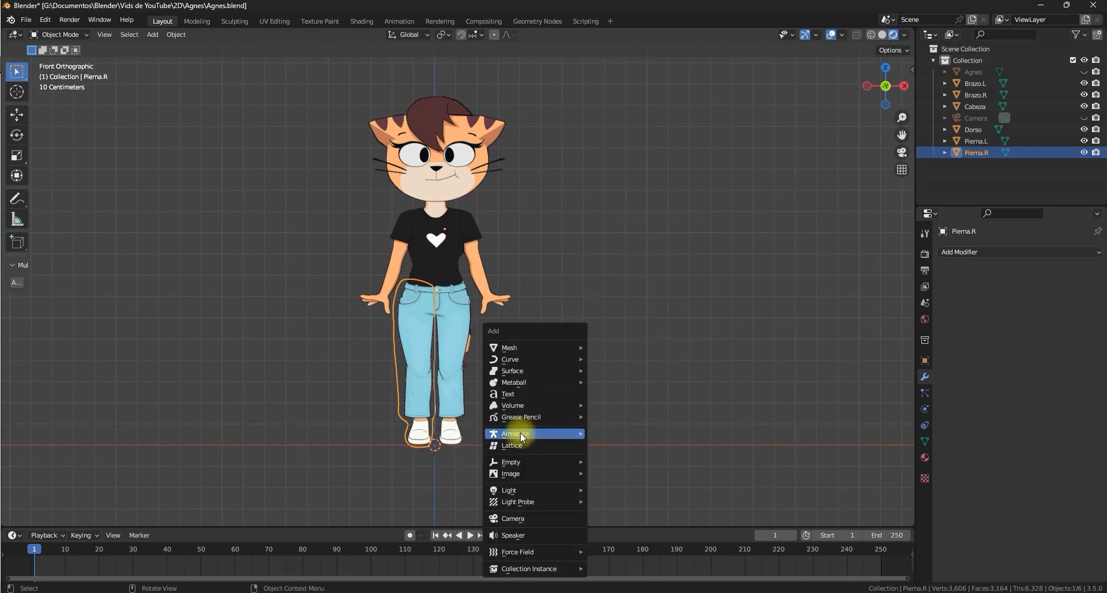
mouse_move(512, 437)
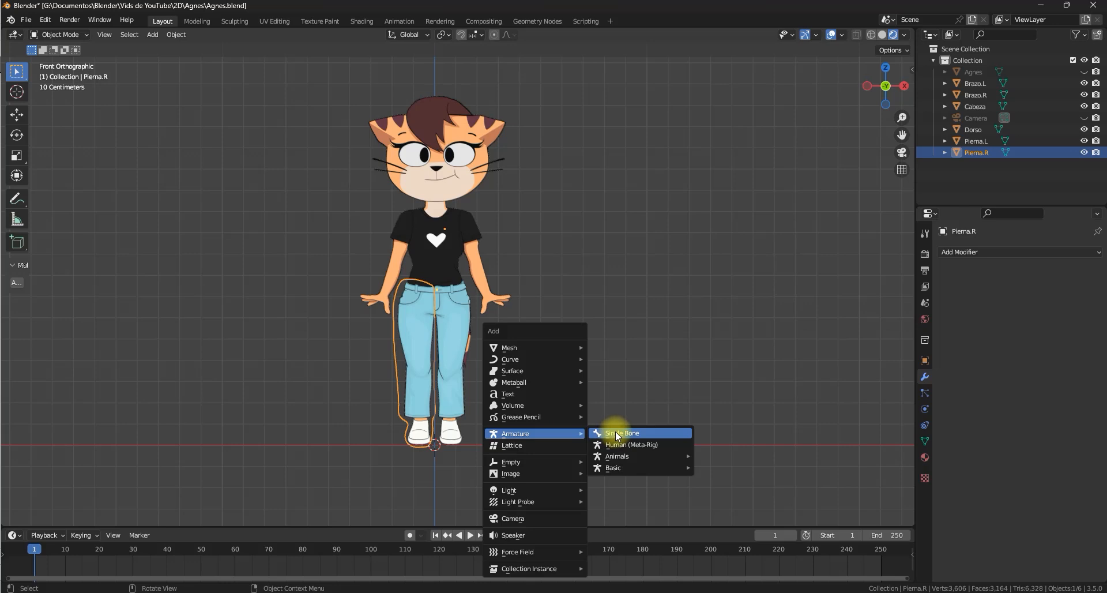
click(643, 434)
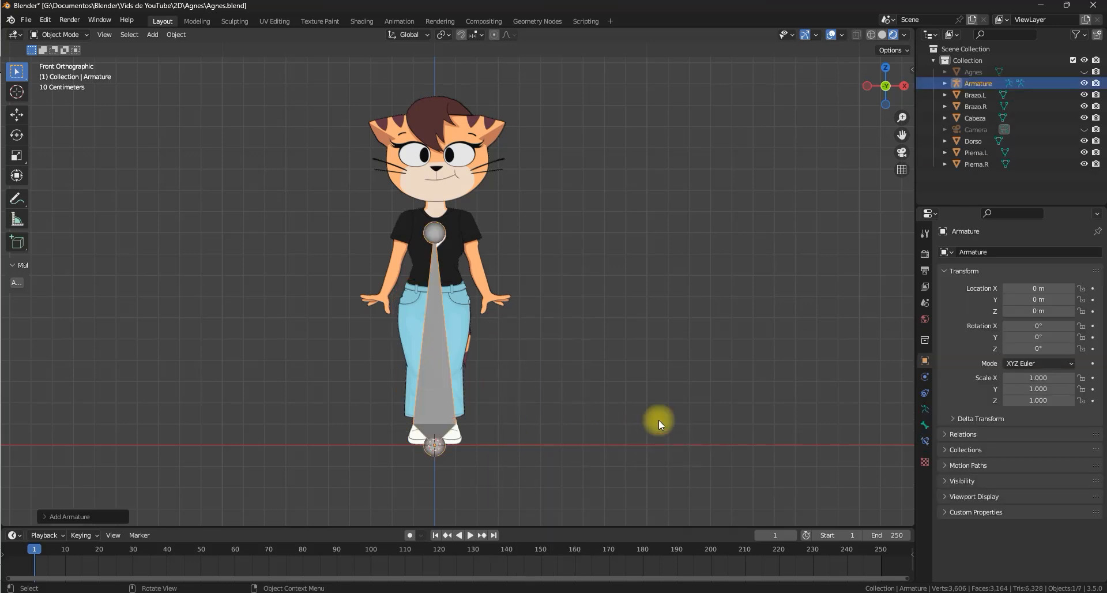
key(s)
click(461, 423)
Raise the armature along Z to the character's pelvis, at about 0.63 m, and shrink it to about 0.145 scale between crotch and waist.
key(g)
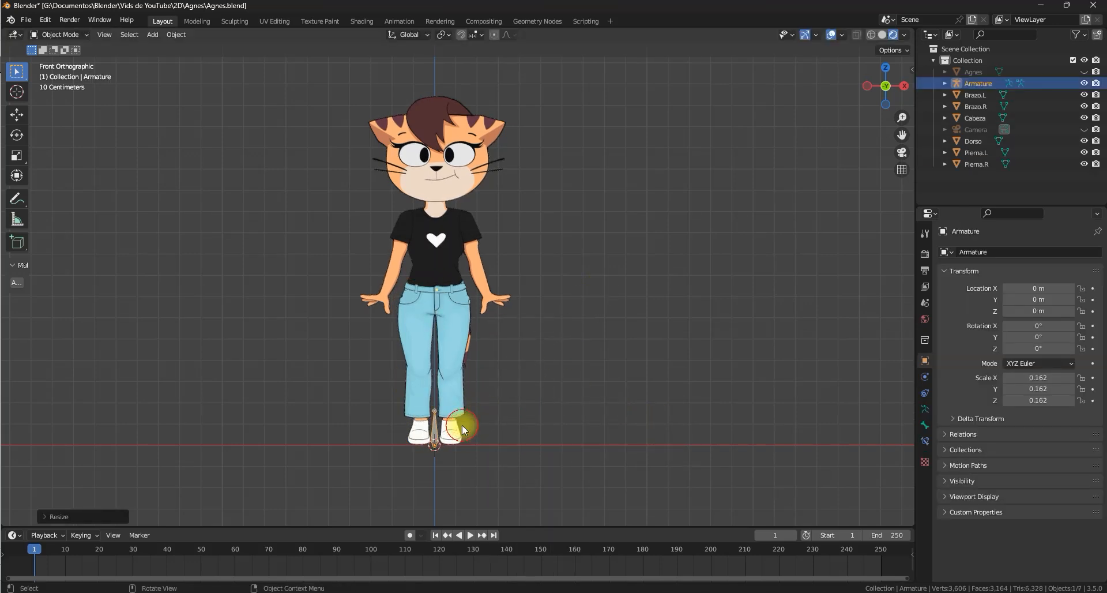
key(z)
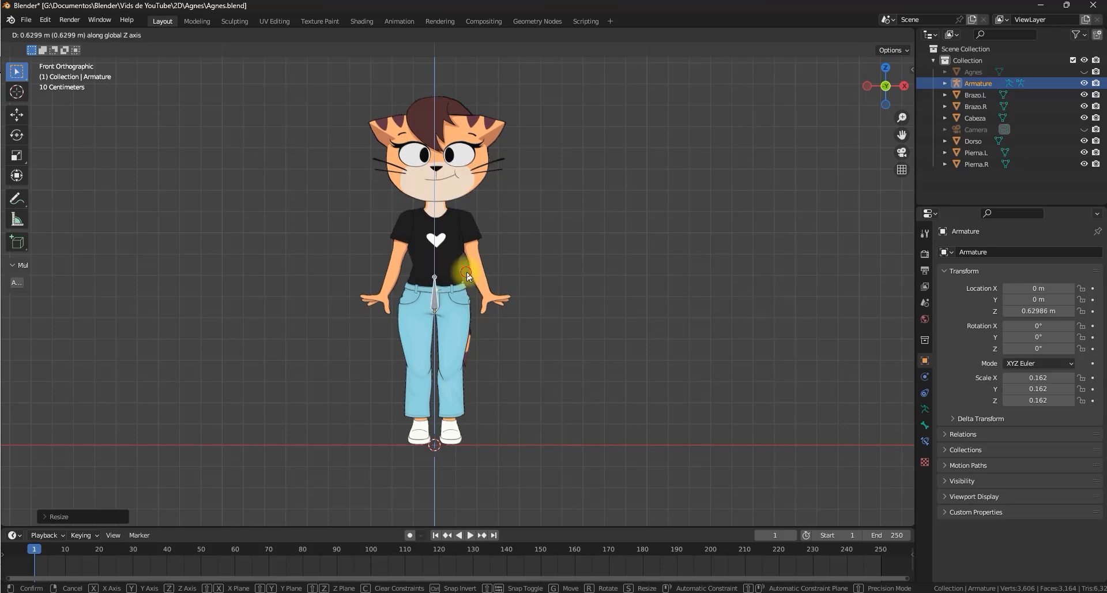
click(469, 276)
scroll(426, 257, up, 5)
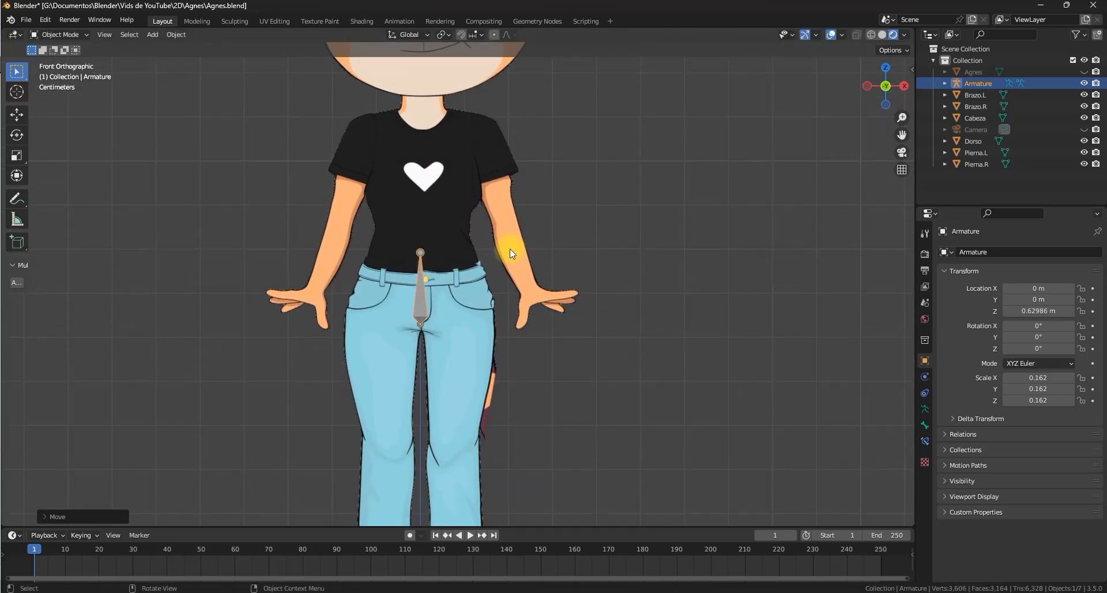
key(s)
click(494, 254)
key(g)
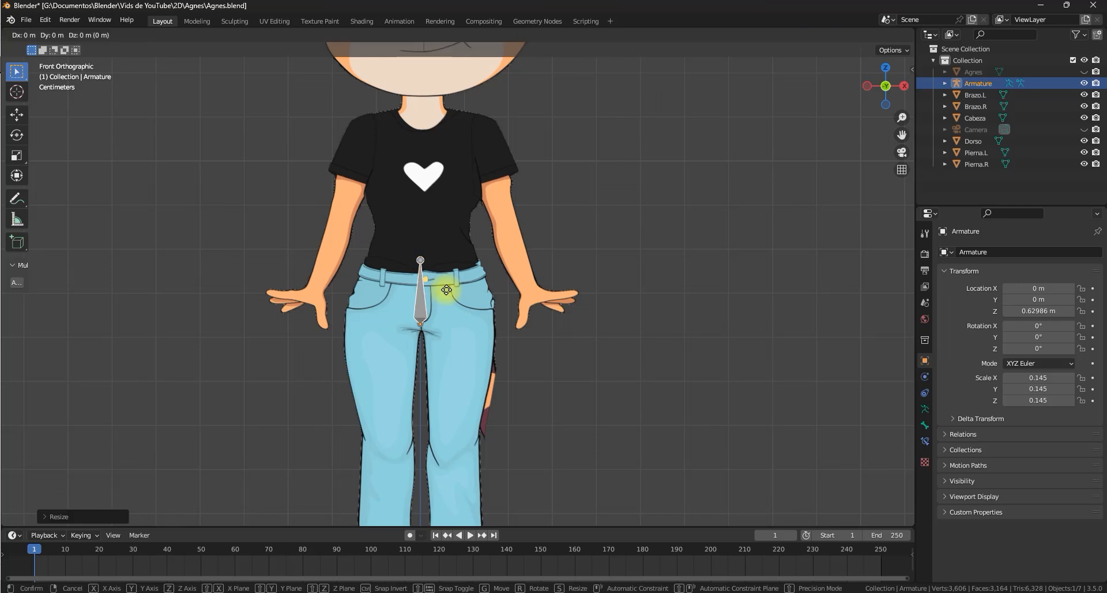
click(457, 289)
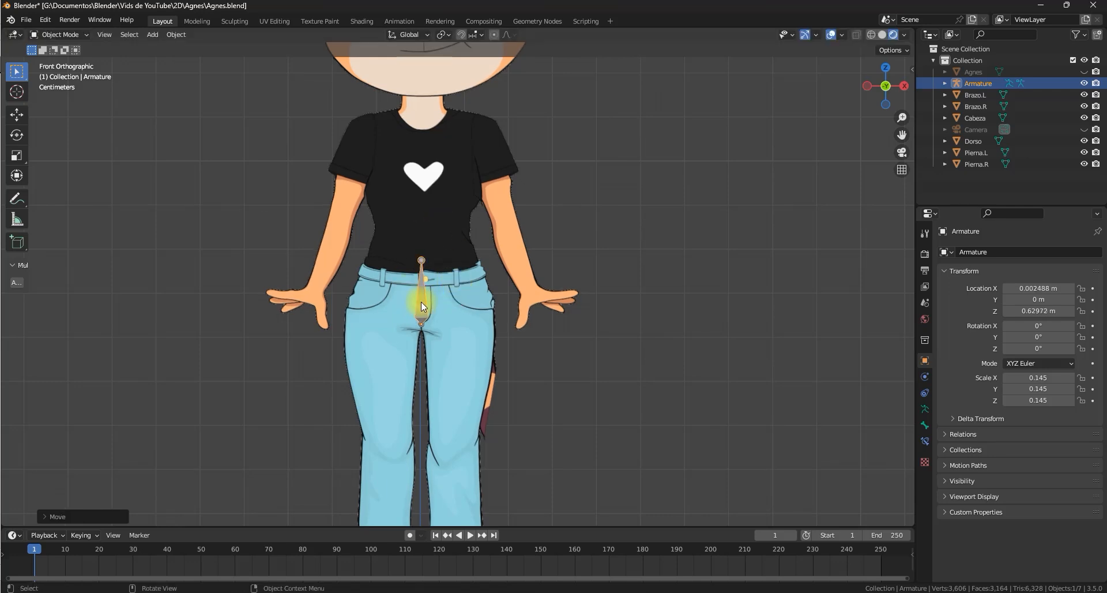
Enter Edit Mode on the armature and select the tip of the pelvis bone at the waist.
scroll(471, 227, down, 1)
shift+middle_drag(457, 225, 438, 297)
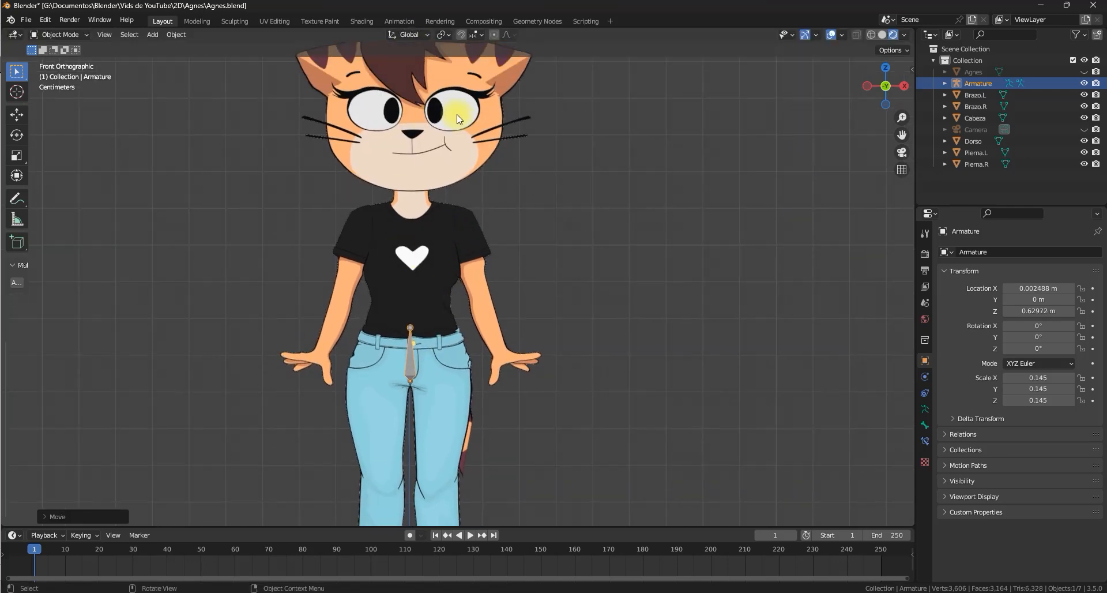
scroll(464, 286, down, 2)
scroll(445, 317, up, 2)
shift+middle_drag(418, 346, 434, 320)
key(Tab)
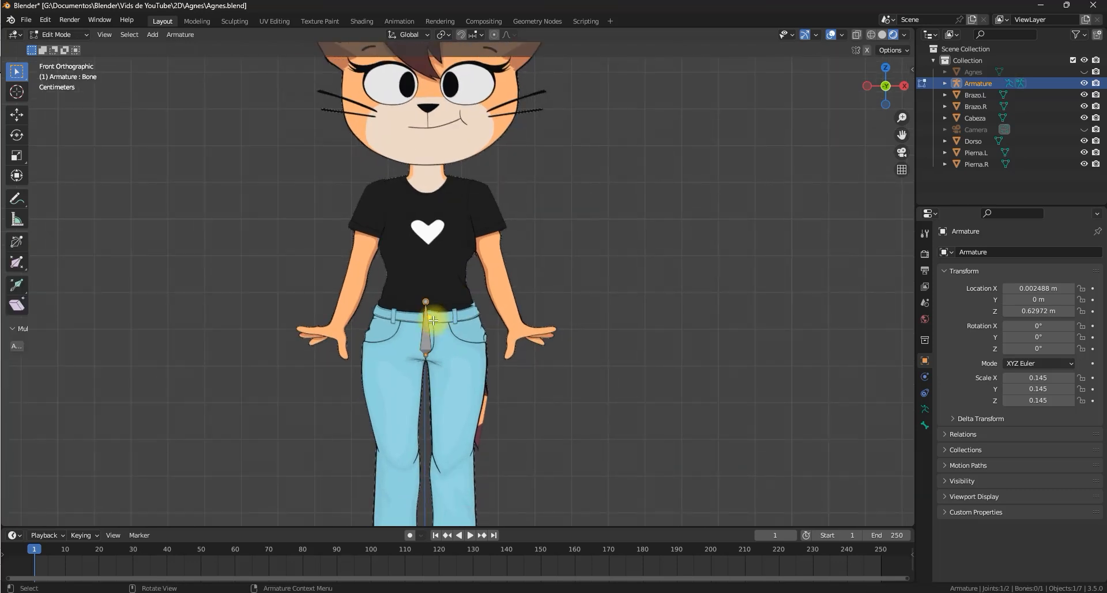
scroll(426, 304, down, 1)
scroll(428, 317, up, 3)
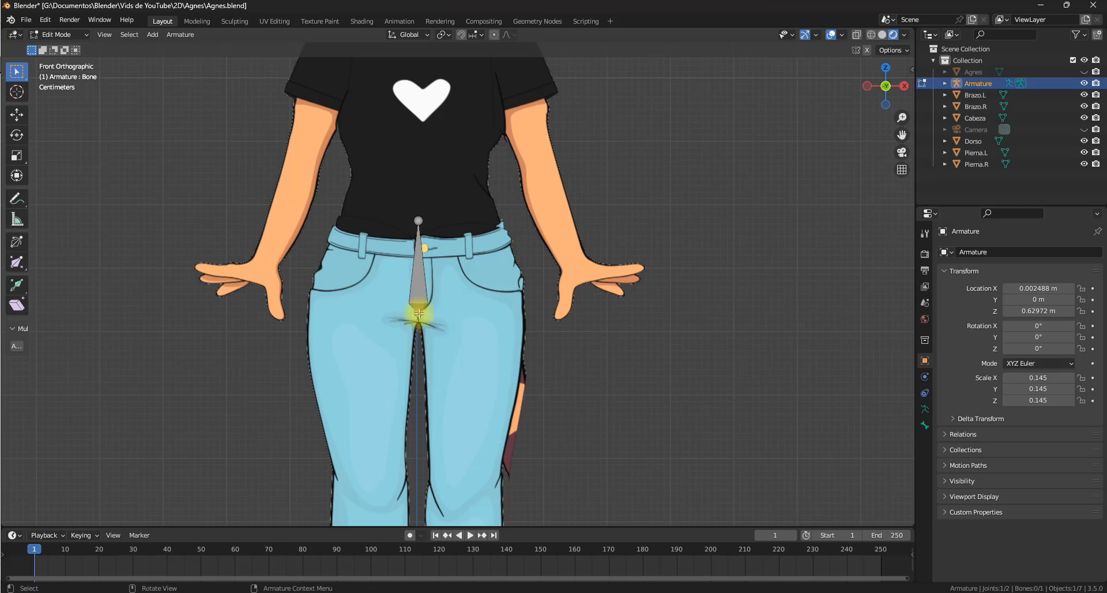
click(421, 238)
click(416, 219)
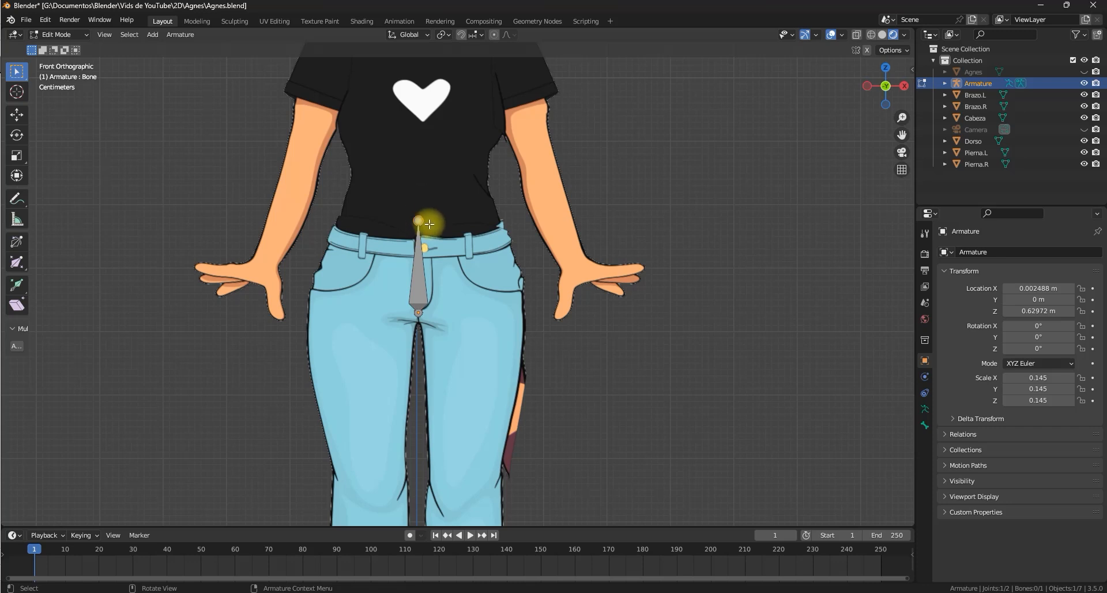
shift+middle_drag(450, 208, 459, 234)
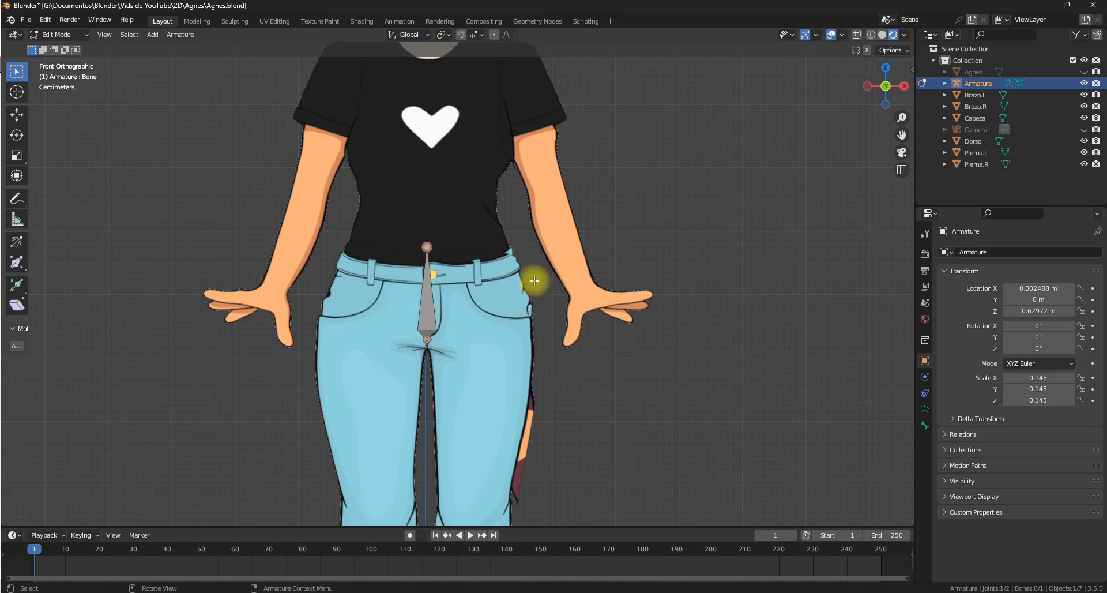
Switch the armature to Object Mode and back to Edit Mode.
key(Tab)
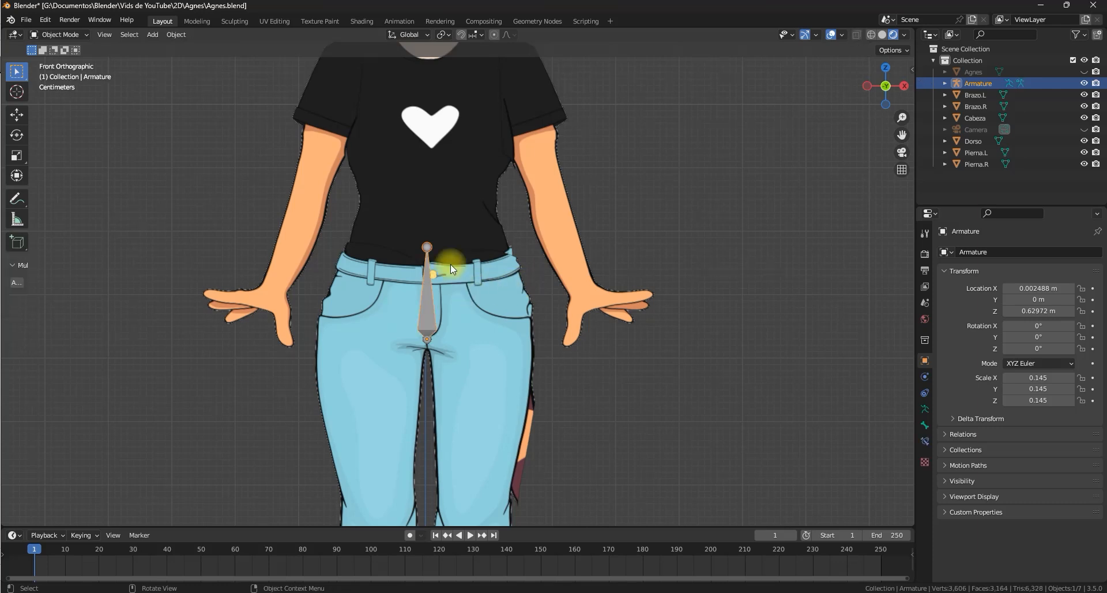
click(73, 36)
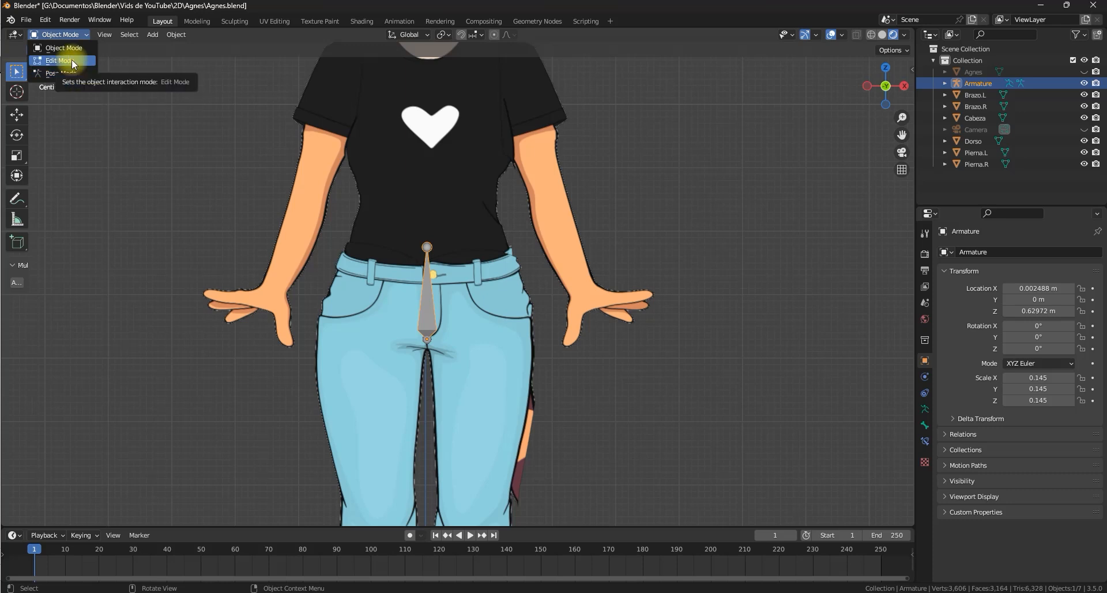
click(72, 60)
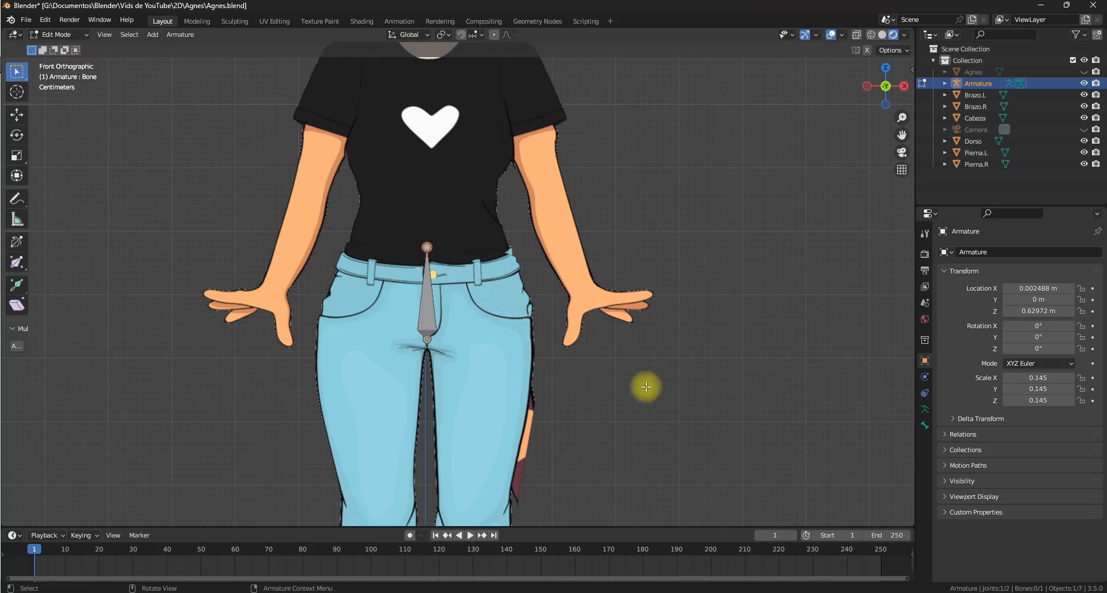
Enable Names and In Front in the armature's viewport display settings.
click(925, 409)
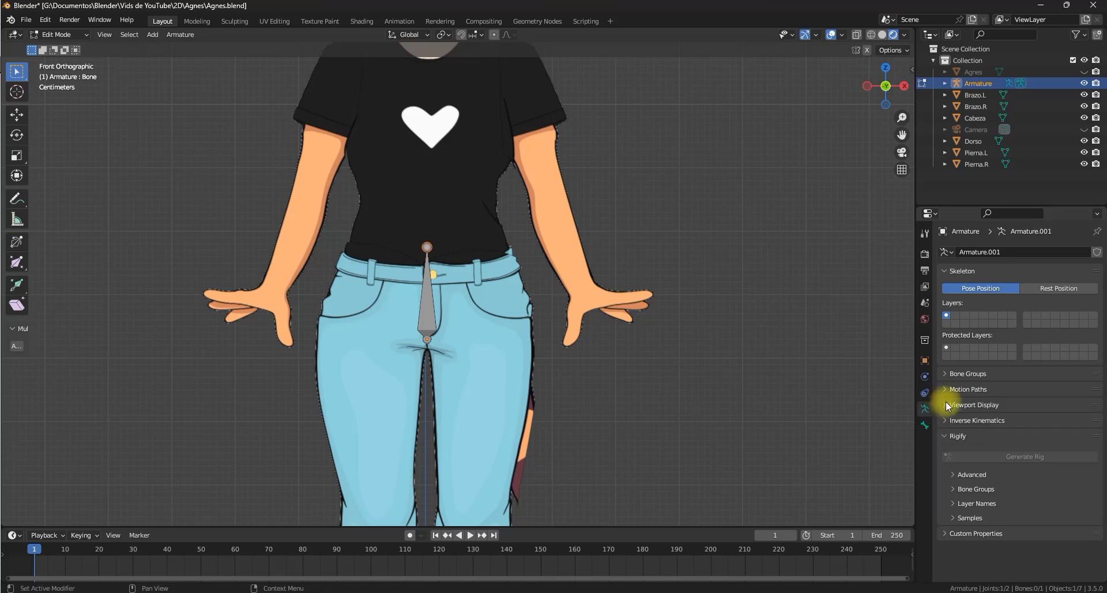
click(953, 406)
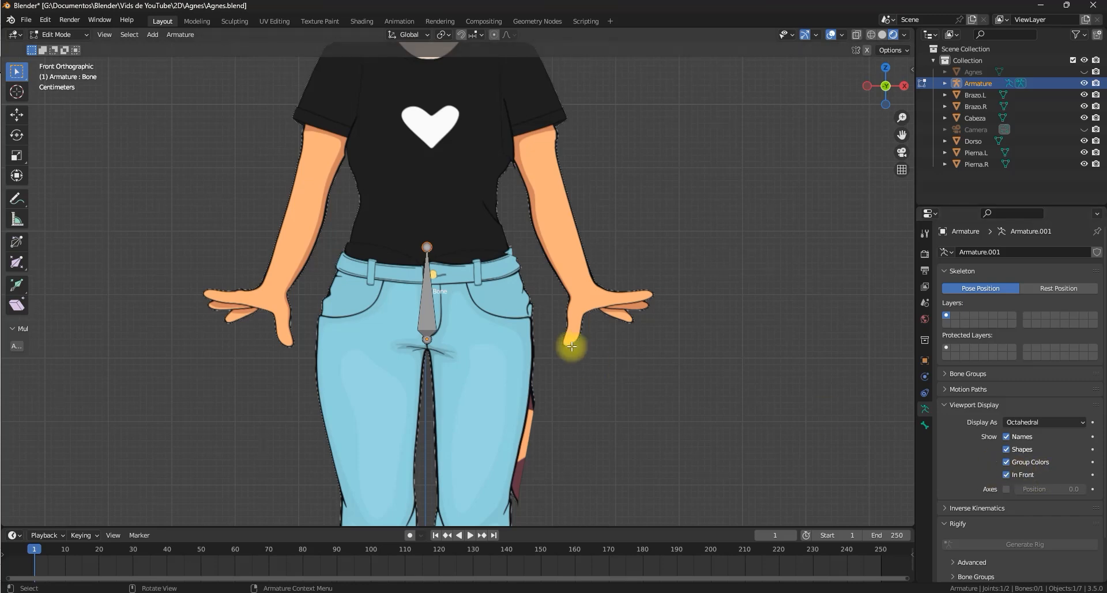
middle_drag(573, 341, 523, 255)
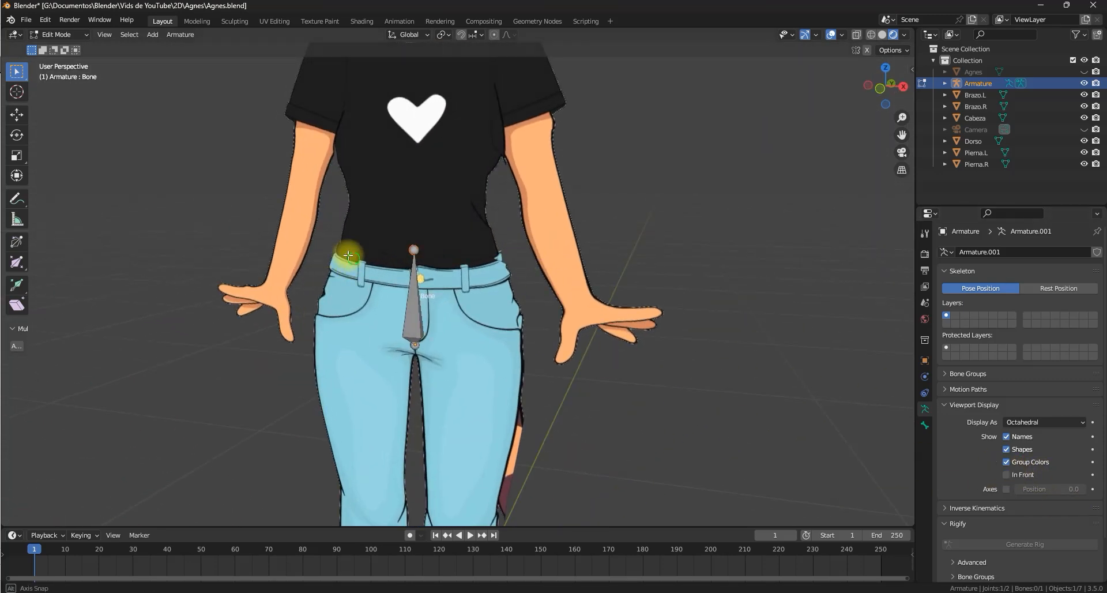
mouse_move(348, 247)
middle_down()
mouse_move(230, 254)
mouse_move(395, 261)
mouse_move(400, 317)
mouse_move(380, 293)
mouse_move(526, 312)
mouse_move(407, 321)
mouse_move(576, 309)
mouse_move(440, 326)
mouse_move(553, 304)
middle_up()
click(1010, 471)
Extrude a spine bone from the pelvis bone's tip up to just below the shirt's heart, with a bone length of about 0.99 m.
shift+middle_drag(460, 216, 479, 259)
scroll(481, 321, up, 2)
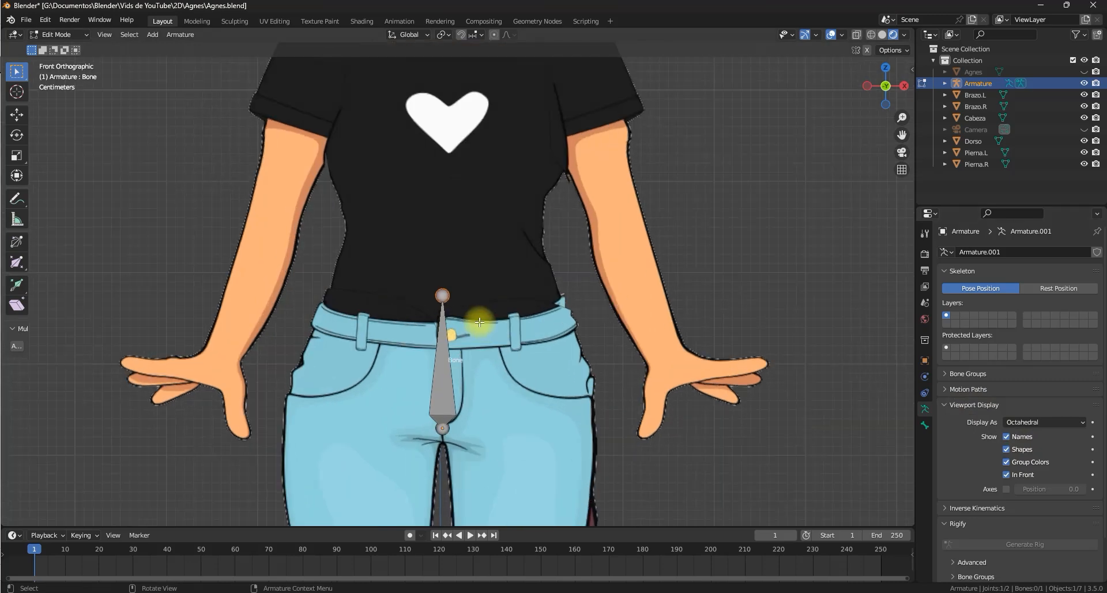
shift+middle_drag(462, 297, 465, 248)
scroll(466, 249, down, 2)
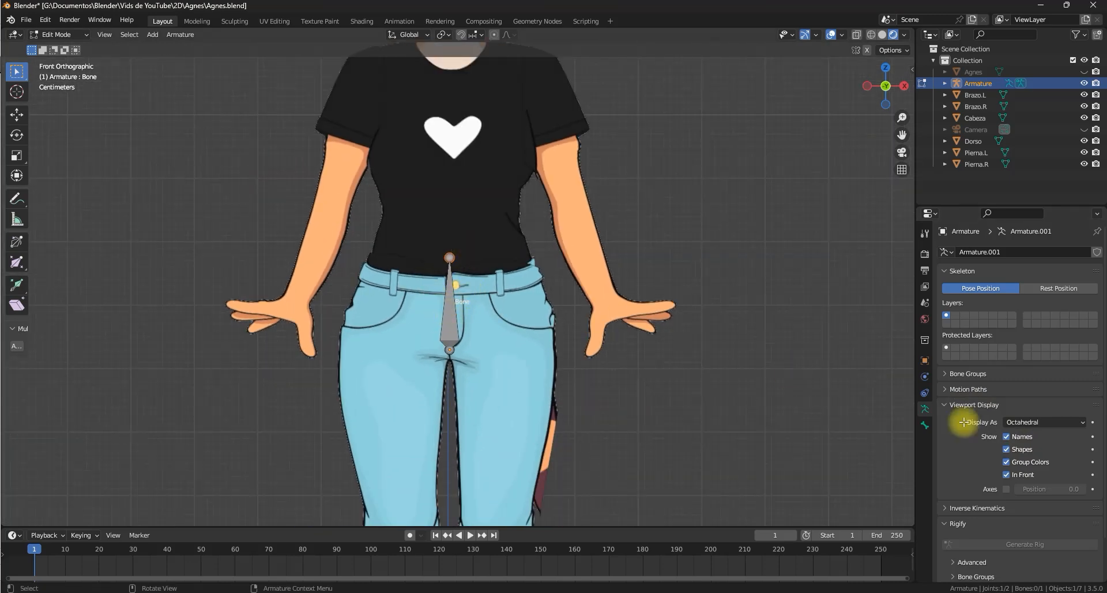
shift+middle_drag(449, 258, 456, 329)
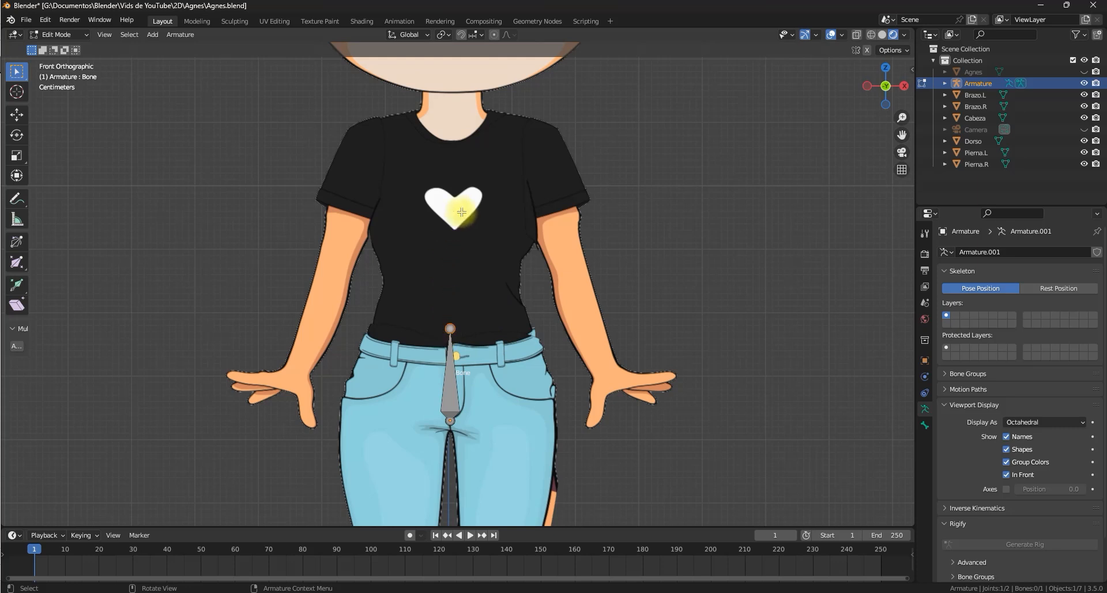
shift+middle_drag(442, 170, 432, 193)
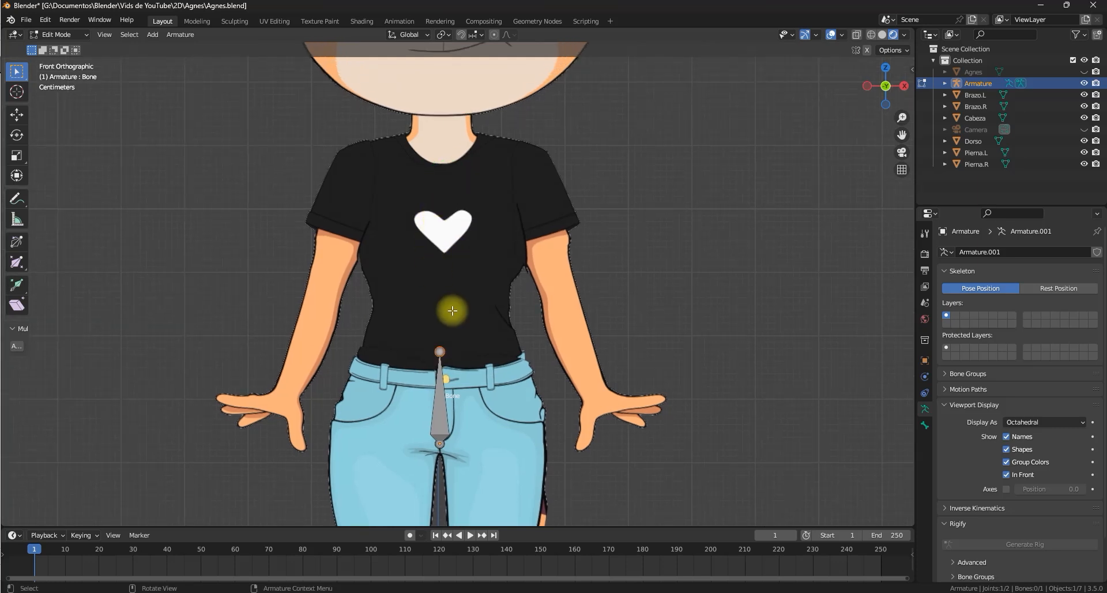
key(e)
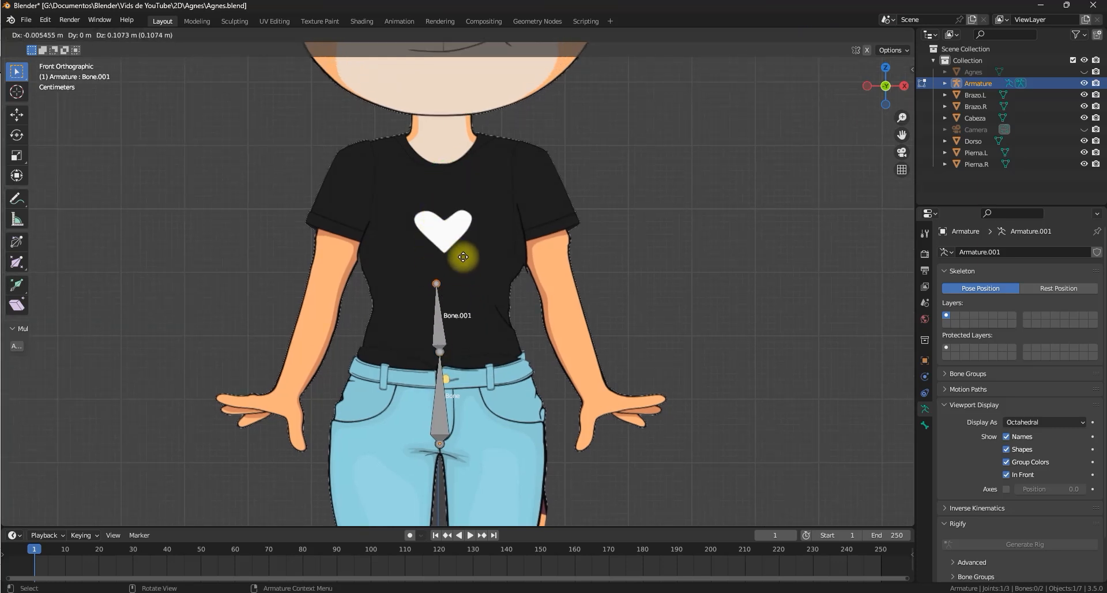
click(467, 239)
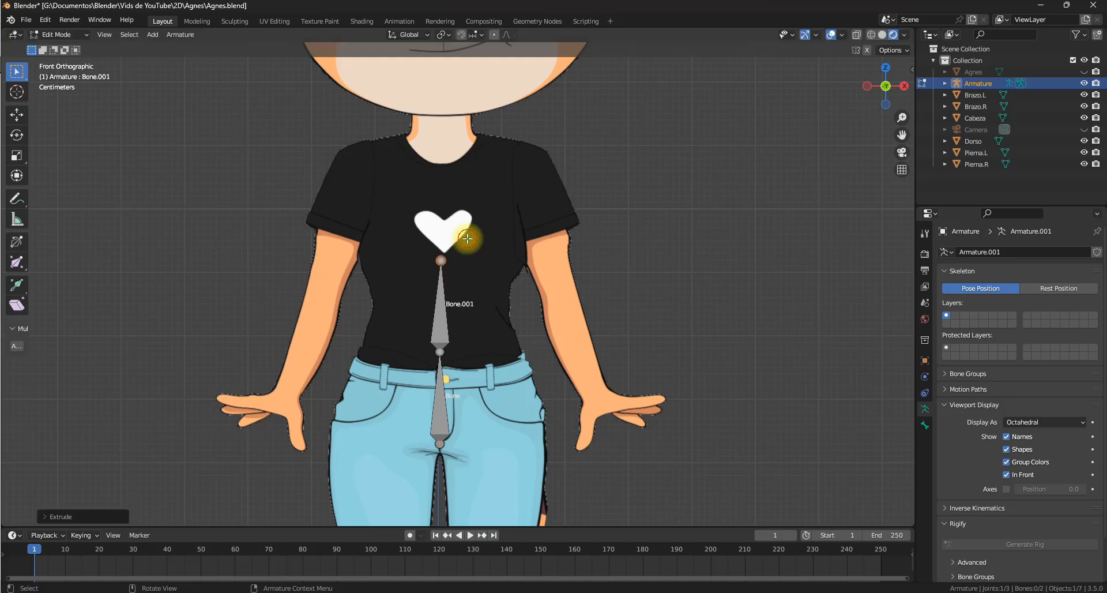
Turn on the Screencast Keys overlay in the 3D viewport.
key(n)
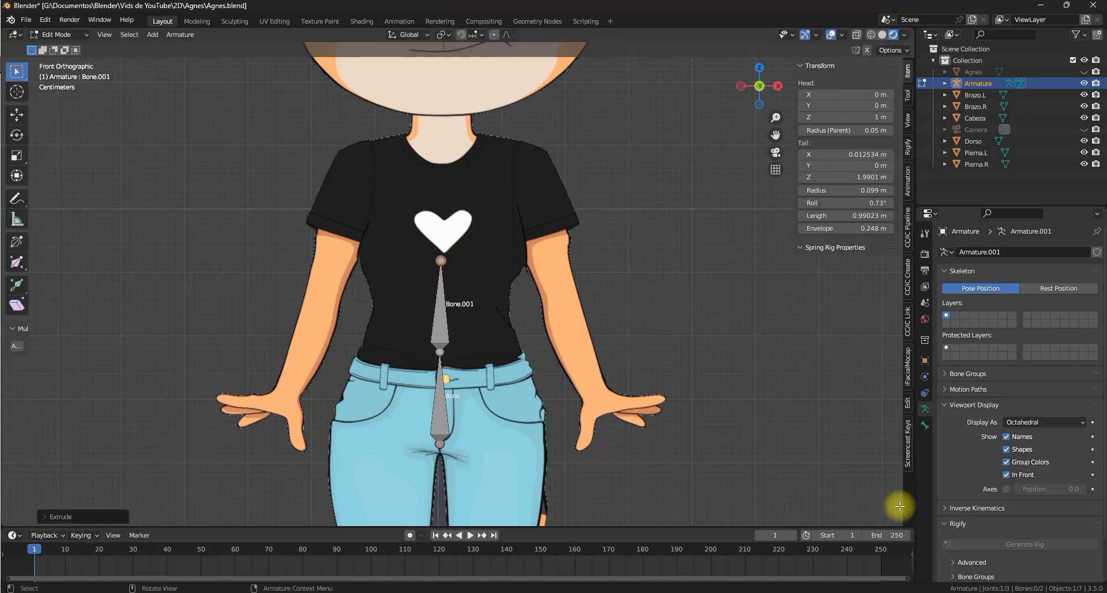
click(907, 441)
click(814, 65)
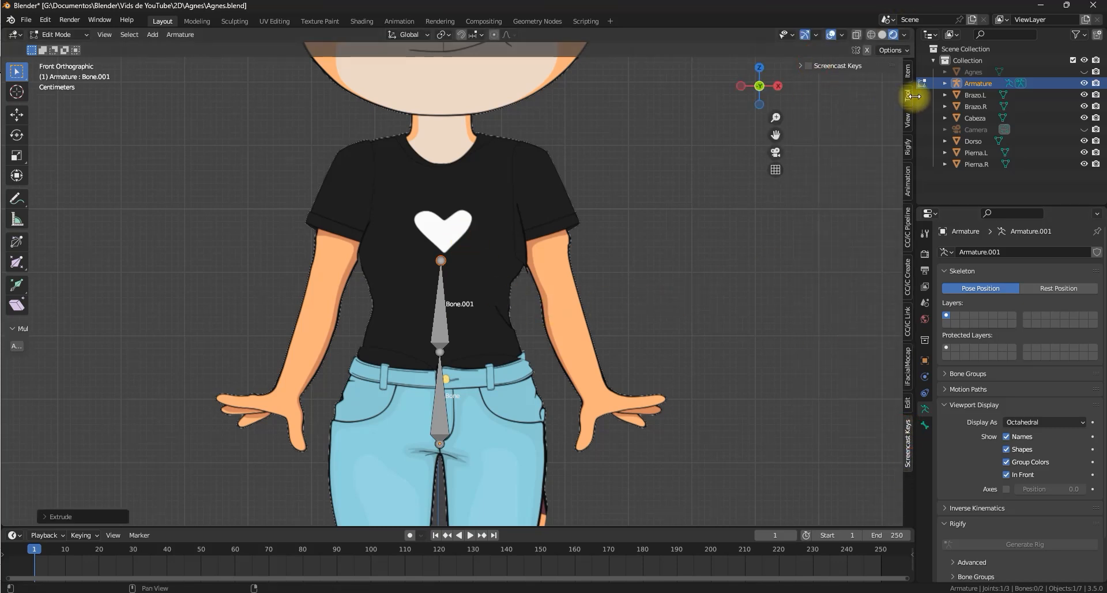
click(806, 66)
click(808, 67)
key(n)
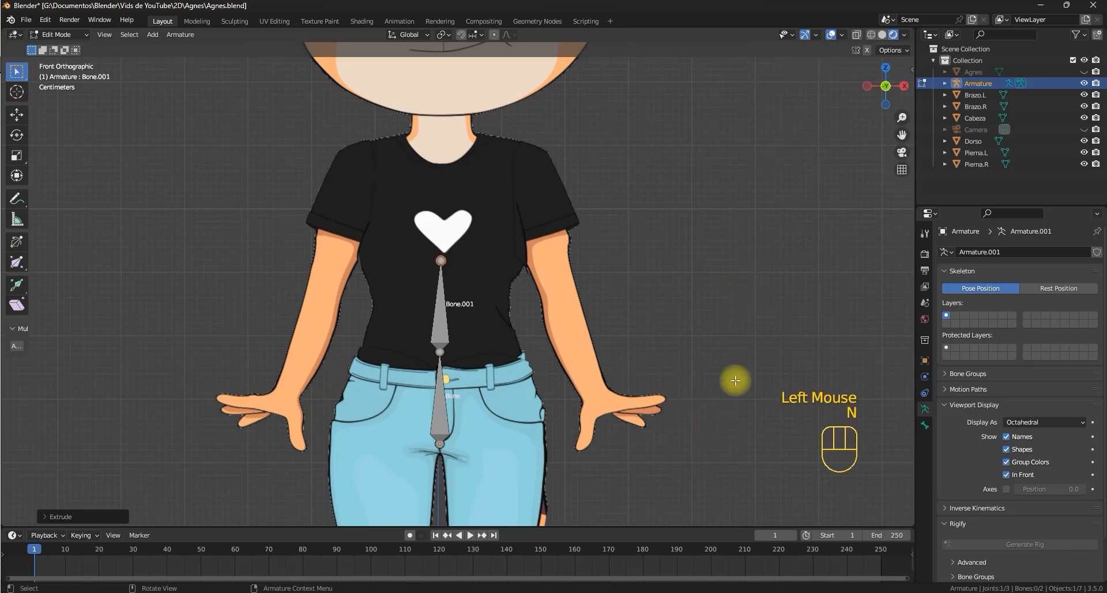
Extrude a chest bone up to the base of the neck and a short neck bone from there to the chin.
shift+middle_drag(480, 314, 480, 314)
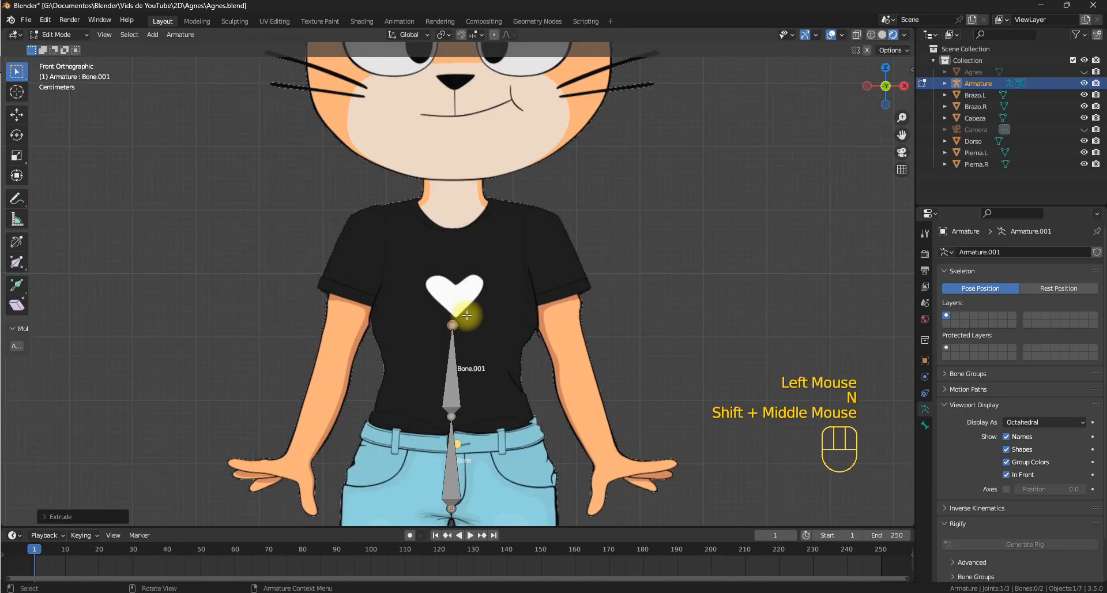
key(e)
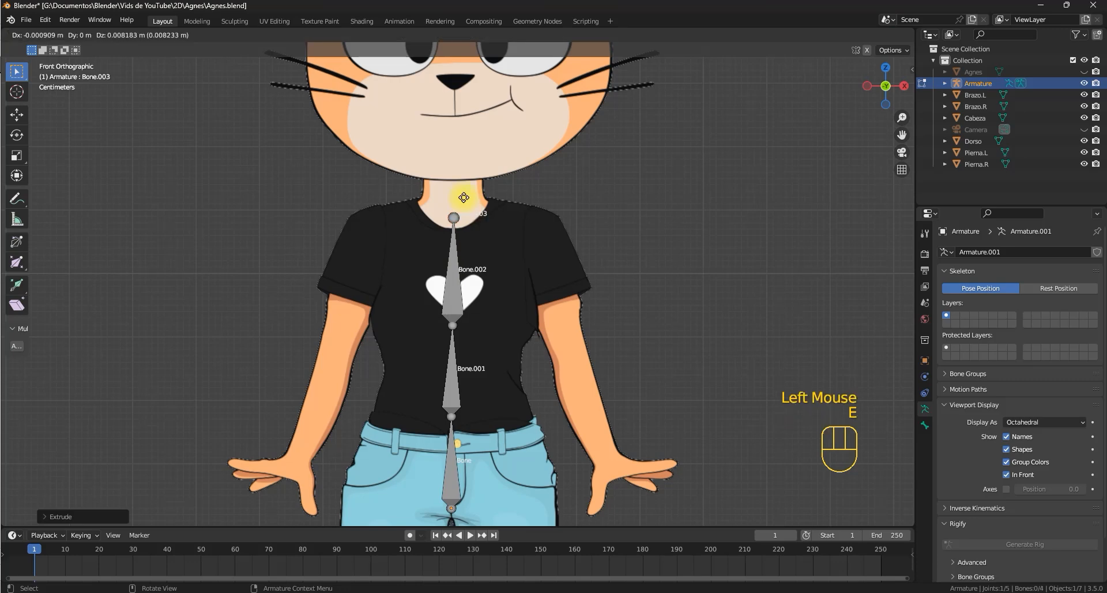
click(464, 167)
Extrude a head bone about 0.45 m long from the neck bone's tip to the top of the hair.
shift+middle_drag(461, 155, 448, 321)
scroll(457, 292, down, 2)
key(e)
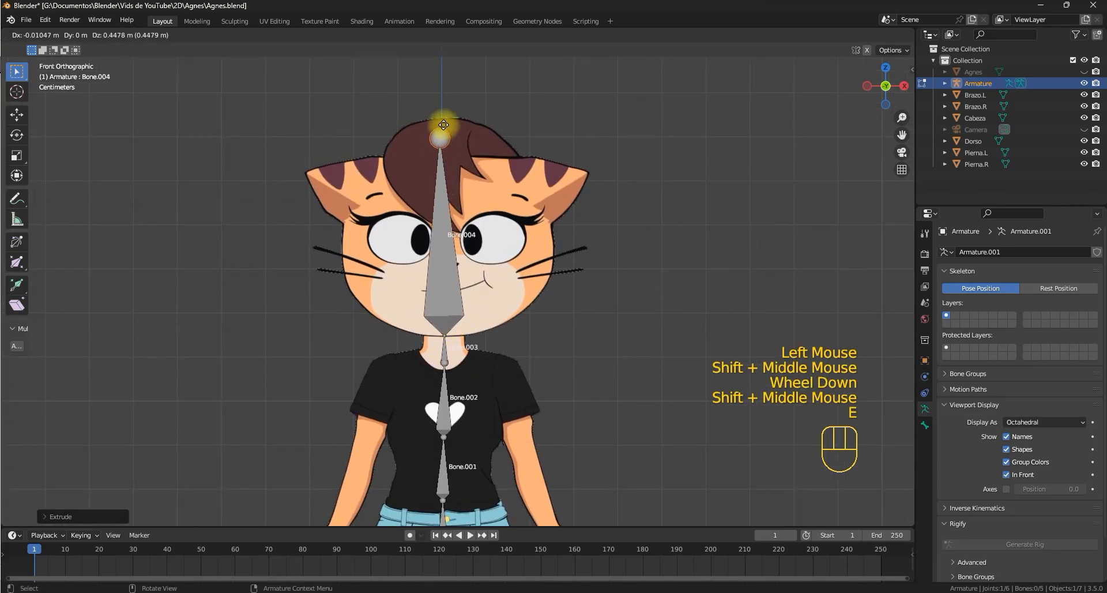
click(440, 125)
Extrude a clavicle bone from the base of the neck to the character's left shoulder and an upper-arm bone about 0.21 m long from there.
shift+middle_drag(509, 369, 456, 227)
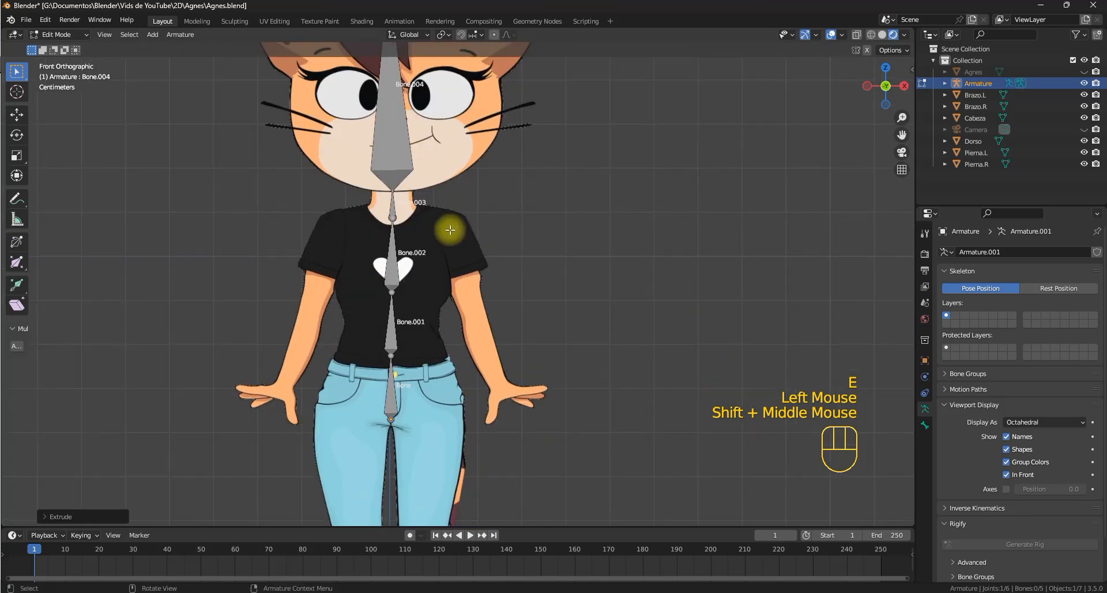
click(397, 220)
key(e)
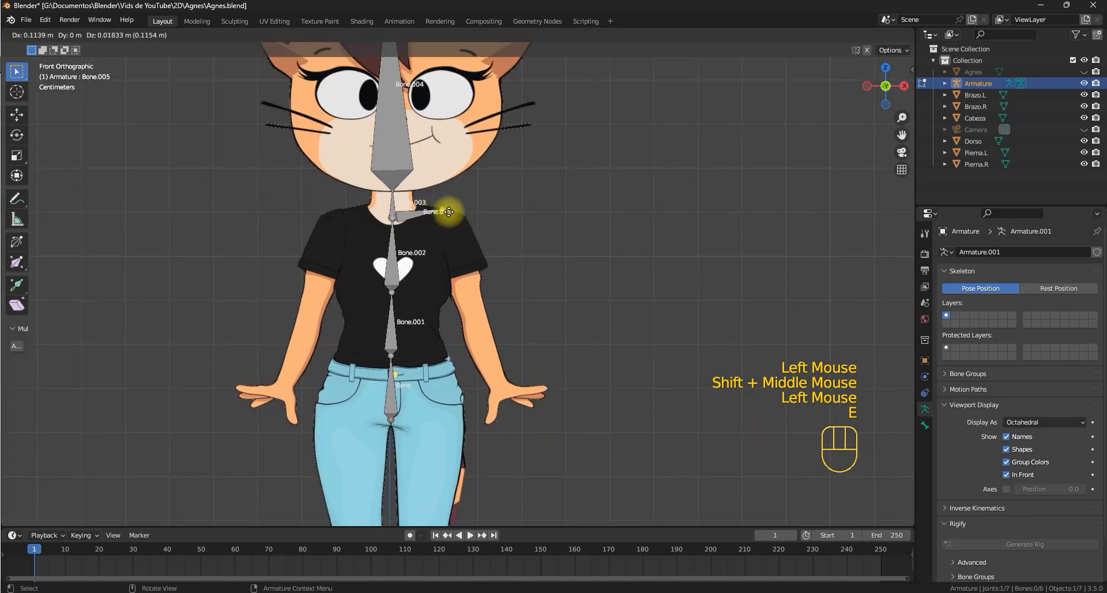
click(445, 218)
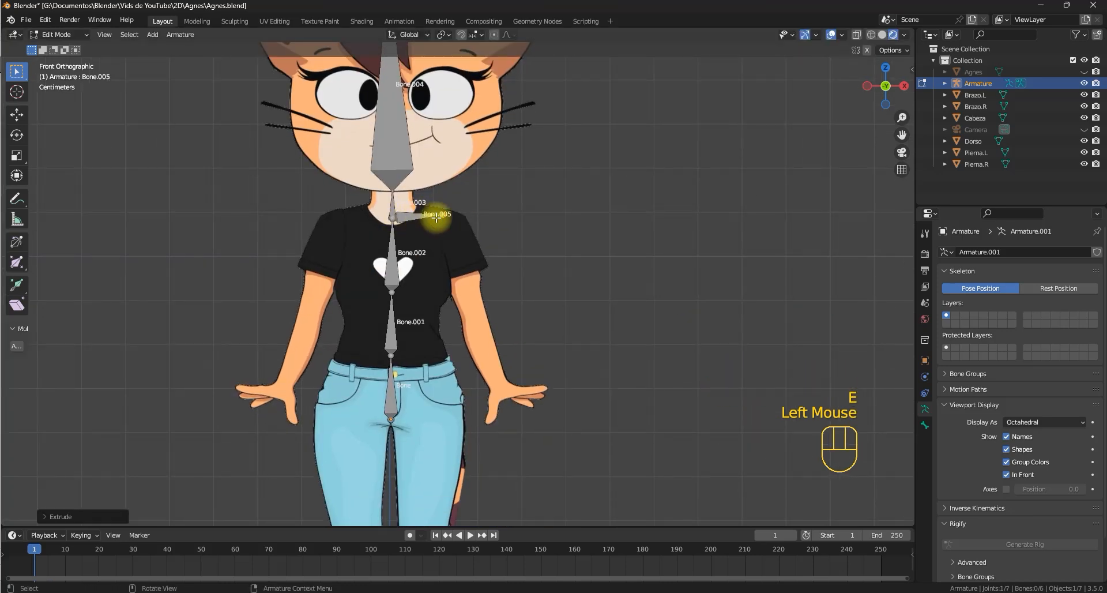
key(e)
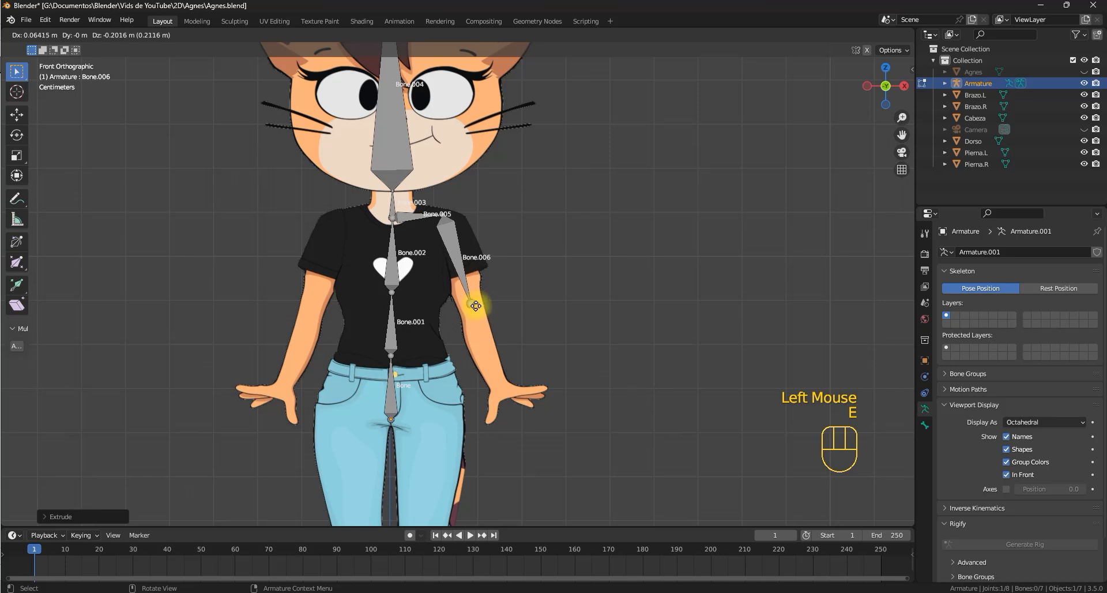
click(476, 306)
Extrude a forearm bone from the left elbow to the wrist and a hand bone out to the fingertips.
shift+middle_drag(482, 314, 477, 226)
scroll(467, 219, up, 1)
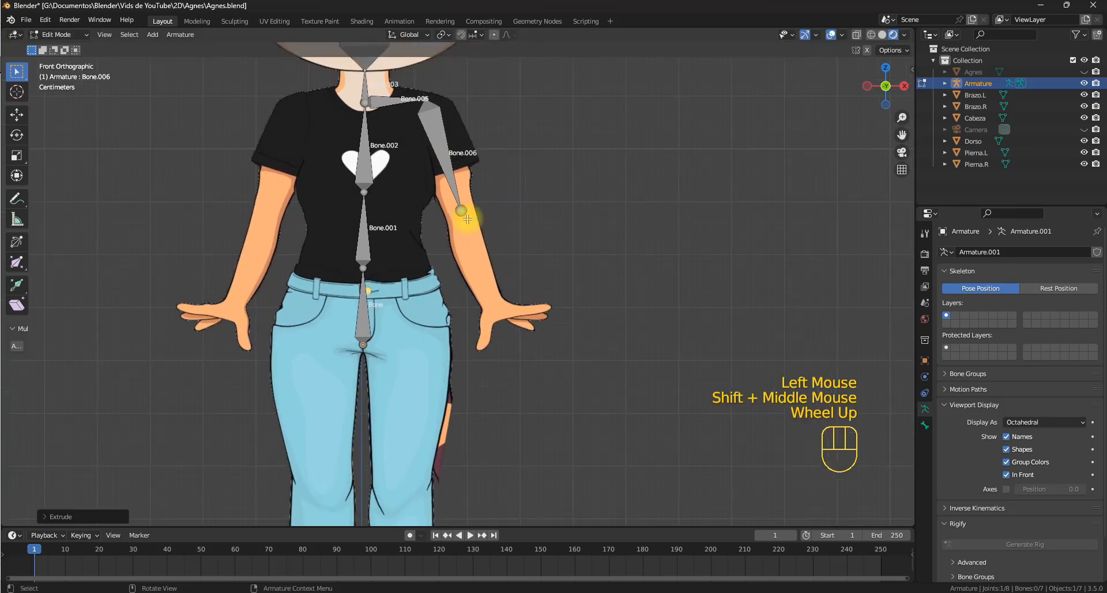
key(e)
click(497, 316)
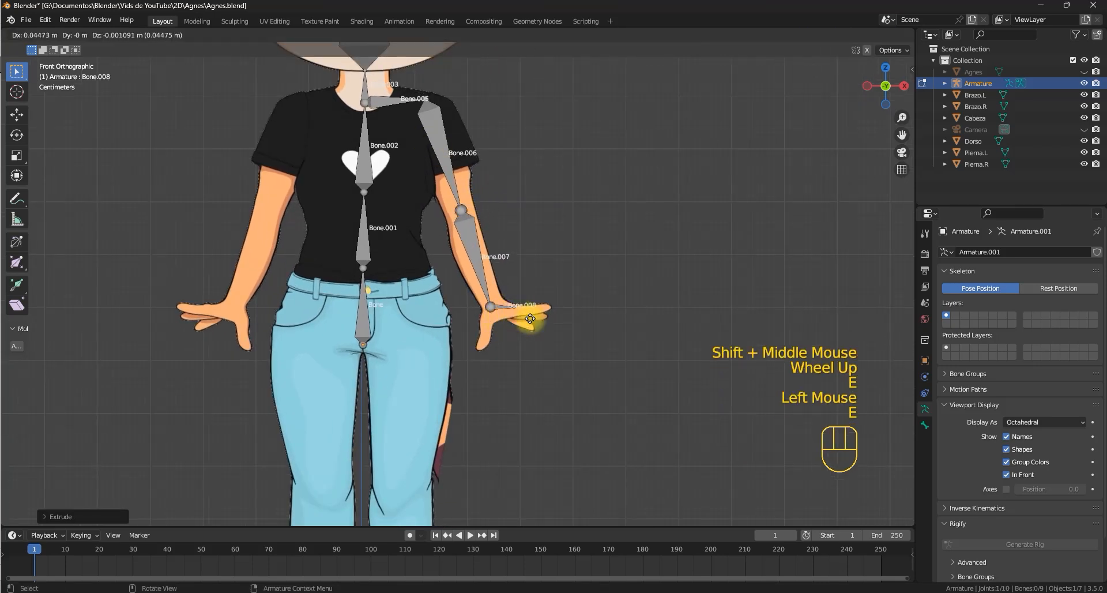
key(e)
click(550, 319)
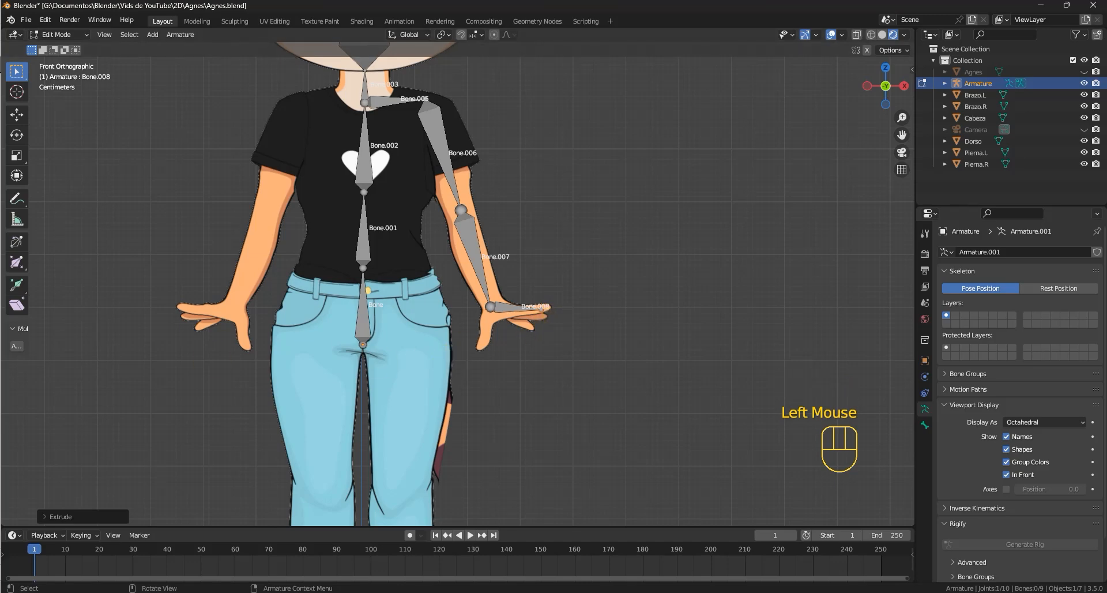
Extrude a hip bone about 0.12 m long from the pelvis bone's lower end up to the left front pocket of the jeans.
shift+middle_drag(515, 263, 565, 286)
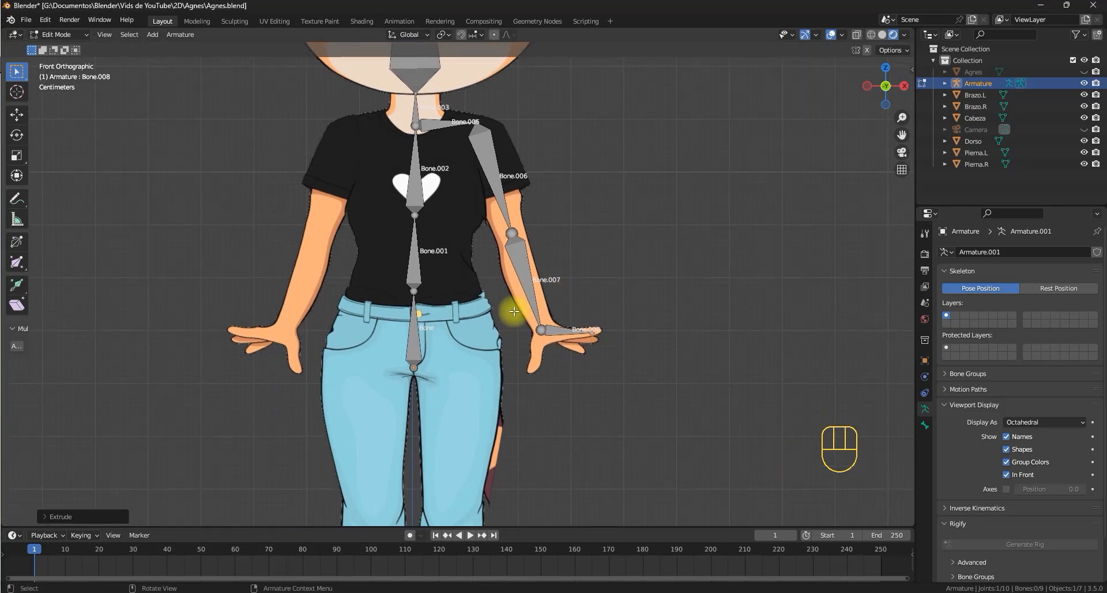
shift+middle_drag(410, 396, 479, 310)
shift+middle_drag(521, 154, 503, 262)
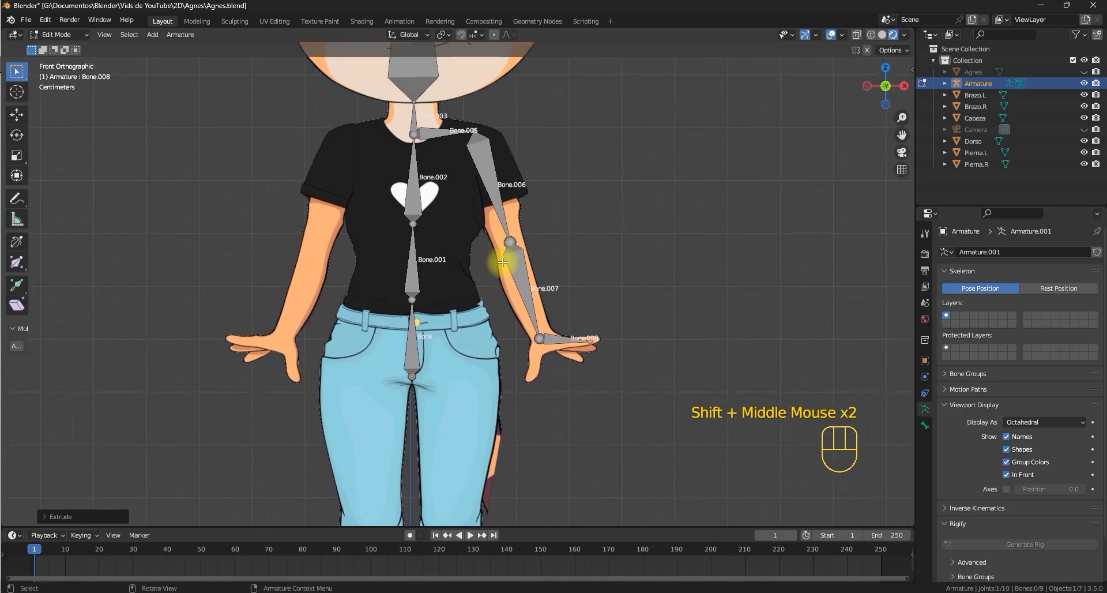
shift+middle_drag(495, 344, 517, 273)
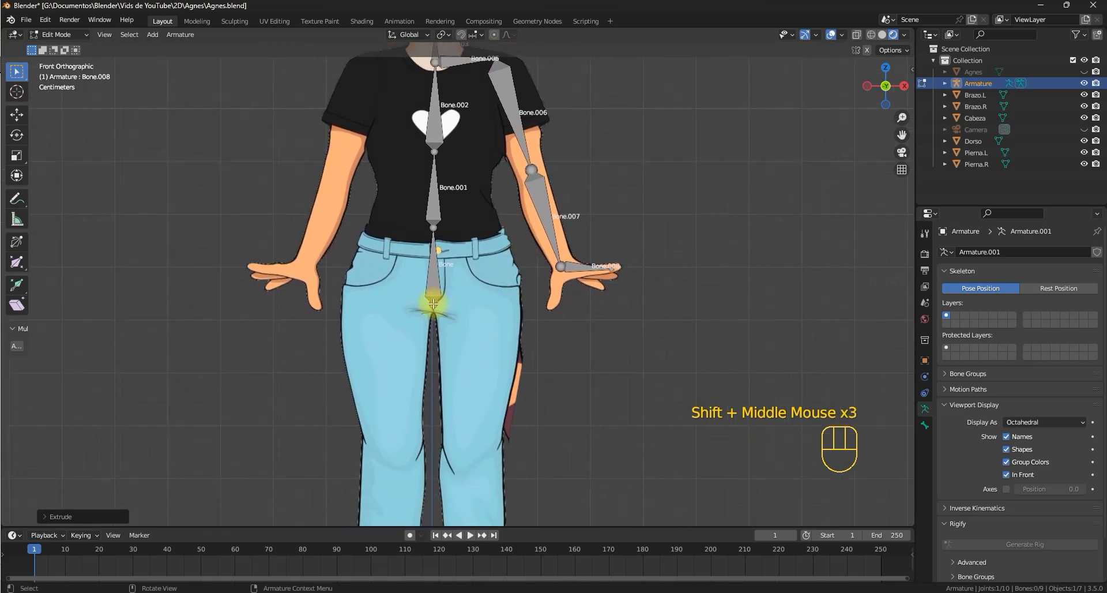
click(432, 306)
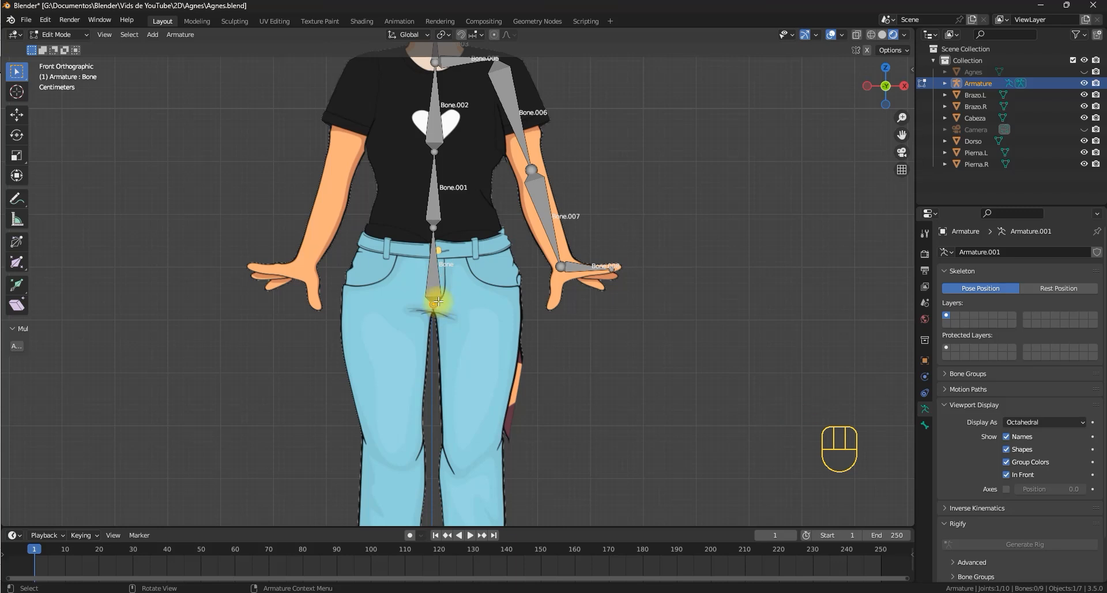
click(435, 302)
click(427, 308)
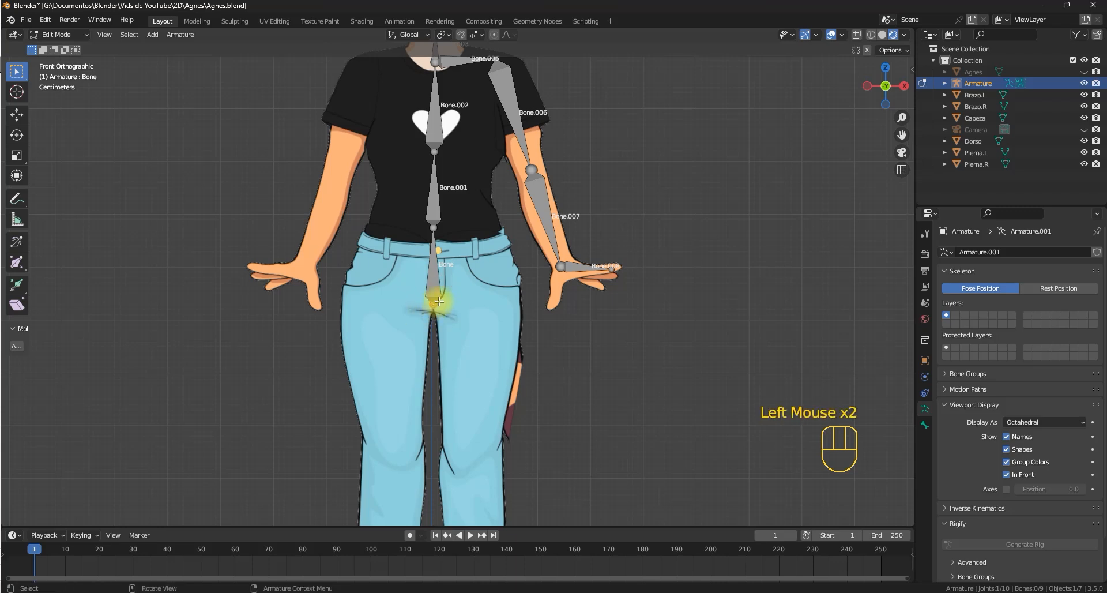
key(e)
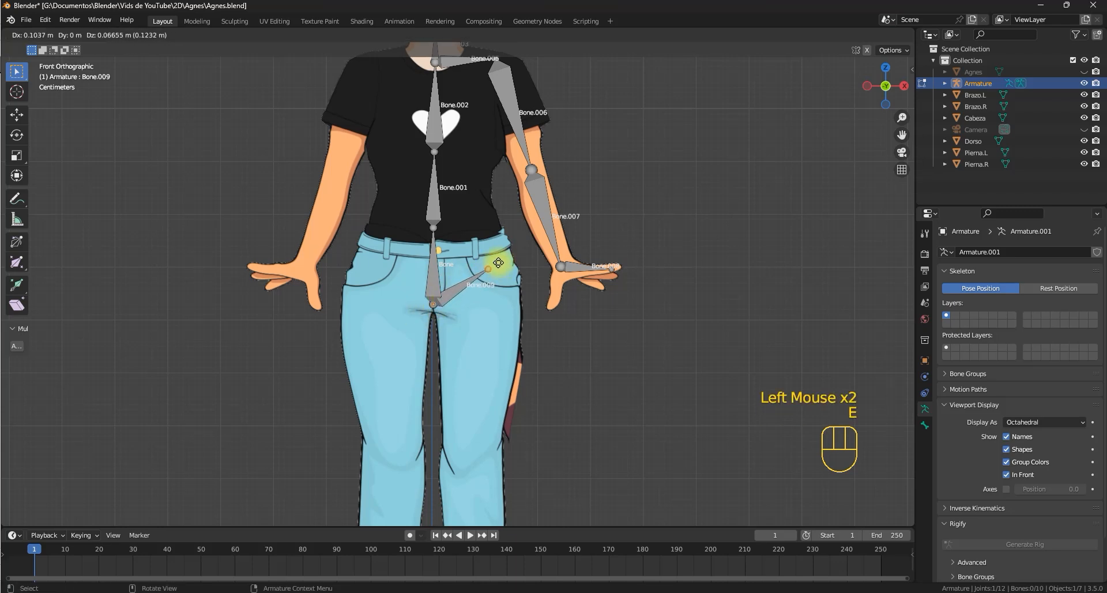
click(498, 262)
Extrude a thigh bone about 0.31 m long from the left hip joint to the knee and a shin bone about 0.25 m long to the trouser hem.
shift+middle_drag(488, 328, 490, 214)
shift+middle_drag(487, 279, 482, 260)
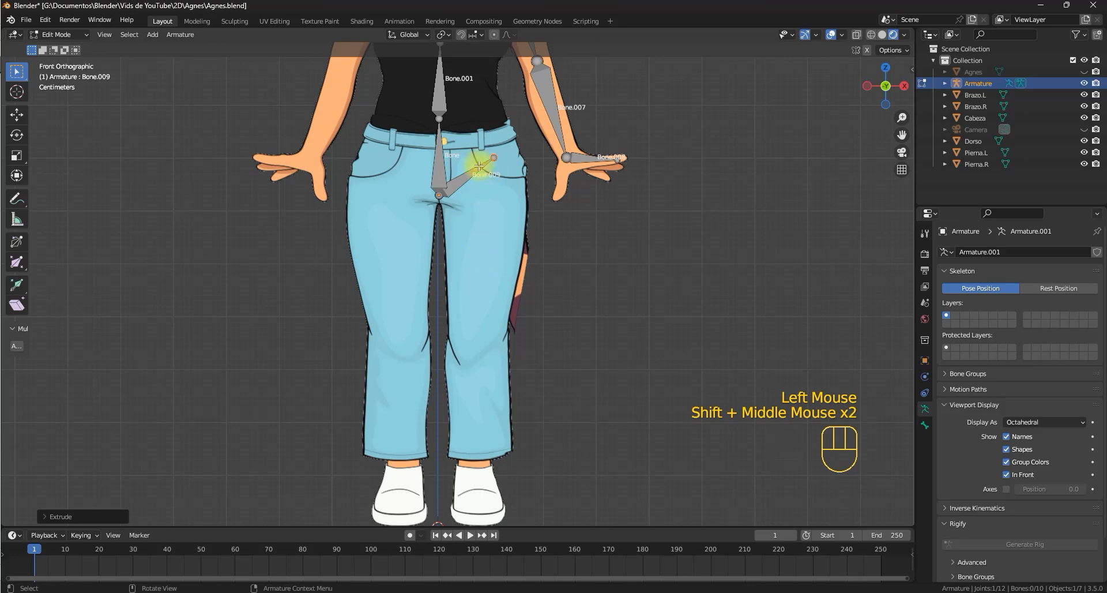
key(e)
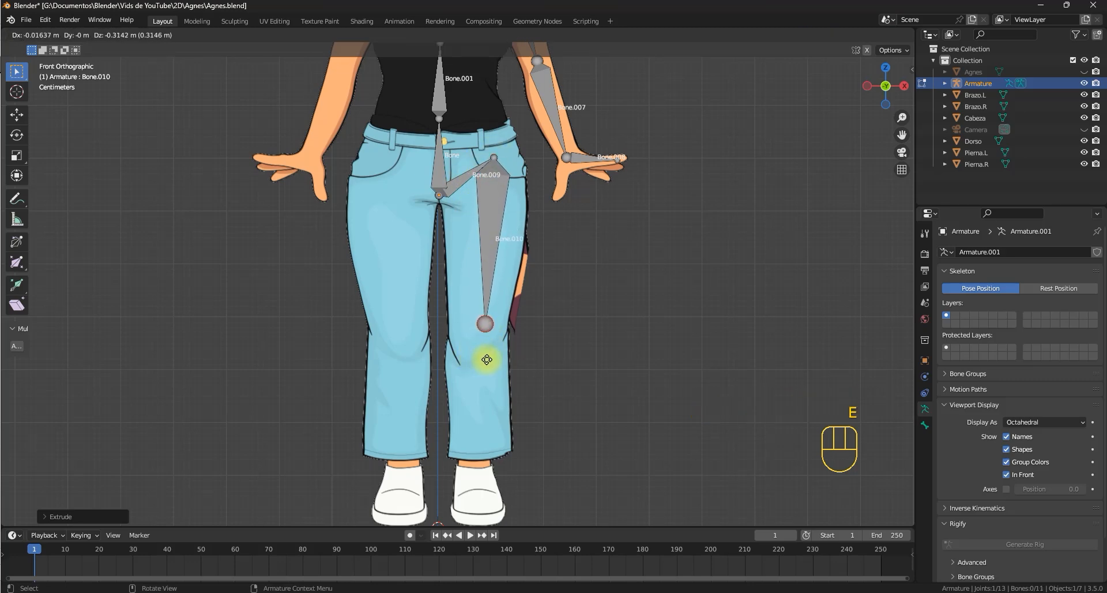
click(487, 359)
key(e)
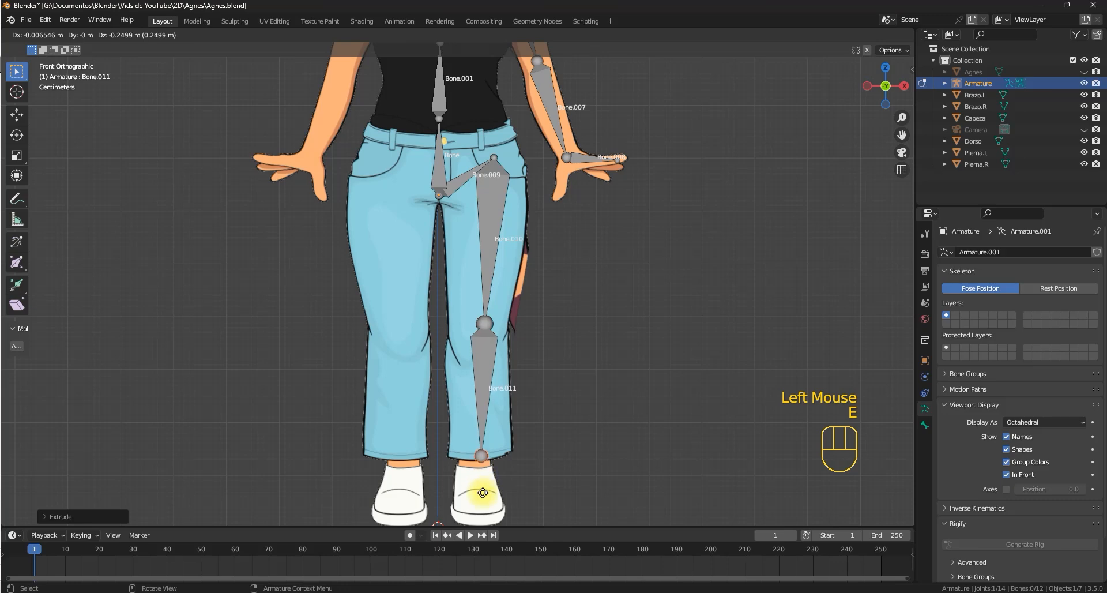
click(482, 492)
Extrude a foot bone about 0.11 m long down to the left shoe's sole and move the ankle joint slightly inward.
shift+middle_drag(478, 498, 486, 371)
key(e)
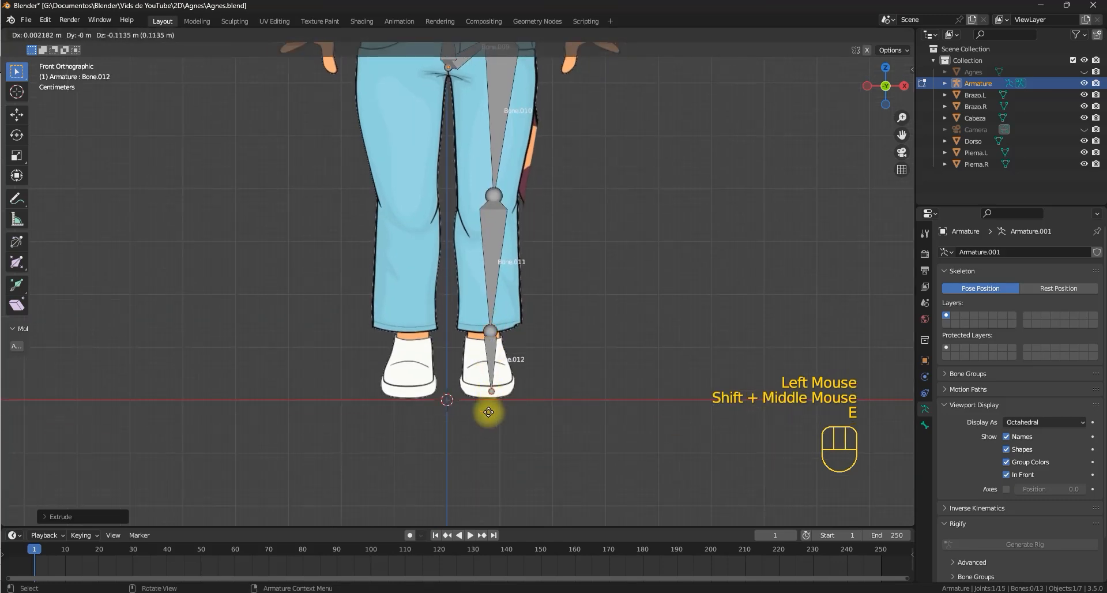
click(488, 411)
click(486, 330)
key(g)
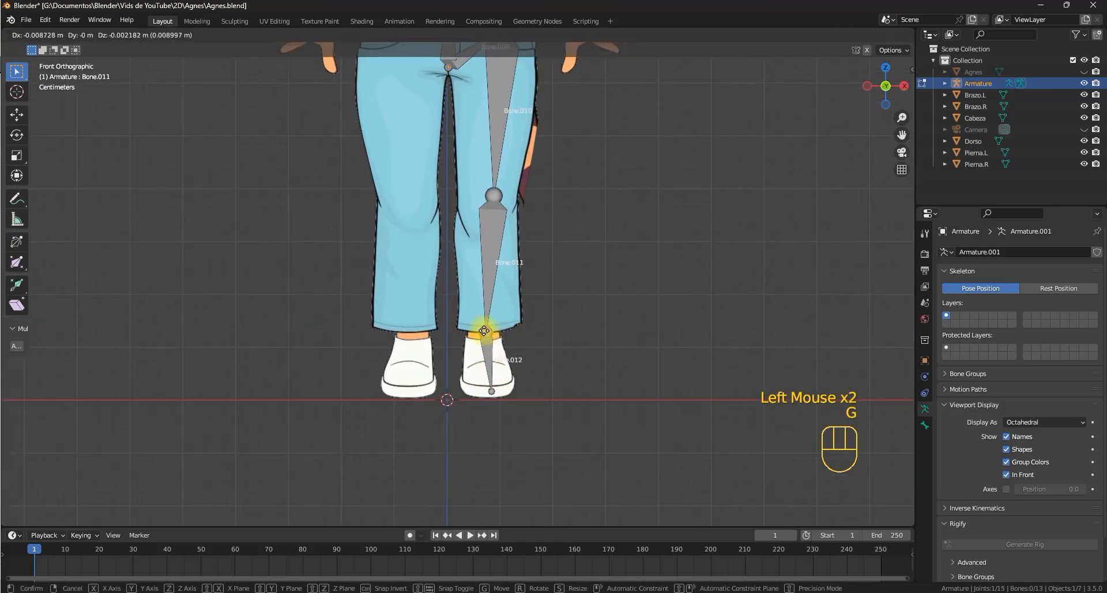
click(483, 334)
Move the left knee joint slightly outward and the hip joint slightly inward to line up the thigh bone with the leg.
shift+middle_drag(517, 204, 521, 299)
click(491, 288)
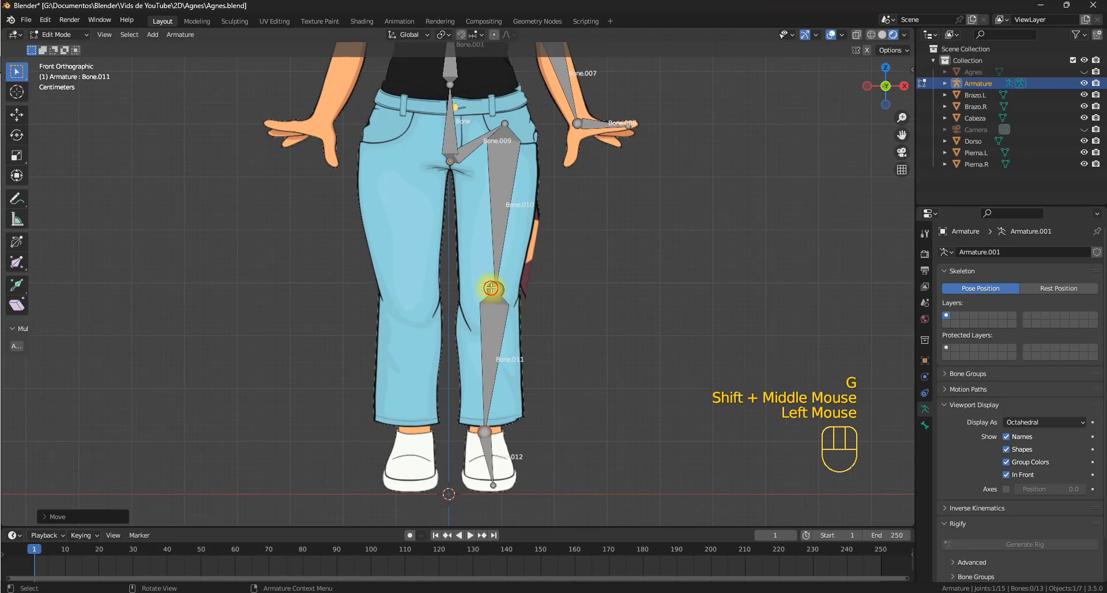
key(g)
click(494, 289)
click(497, 118)
key(g)
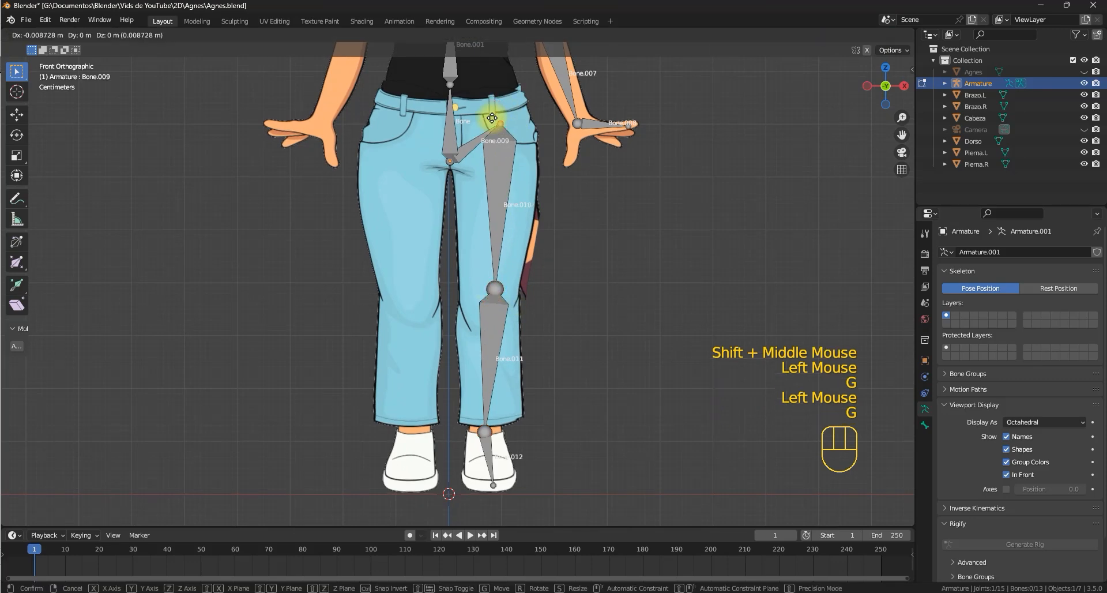
click(490, 117)
Shift the left knee joint about 0.009 m further outward and the hip joint further inward.
click(495, 290)
key(g)
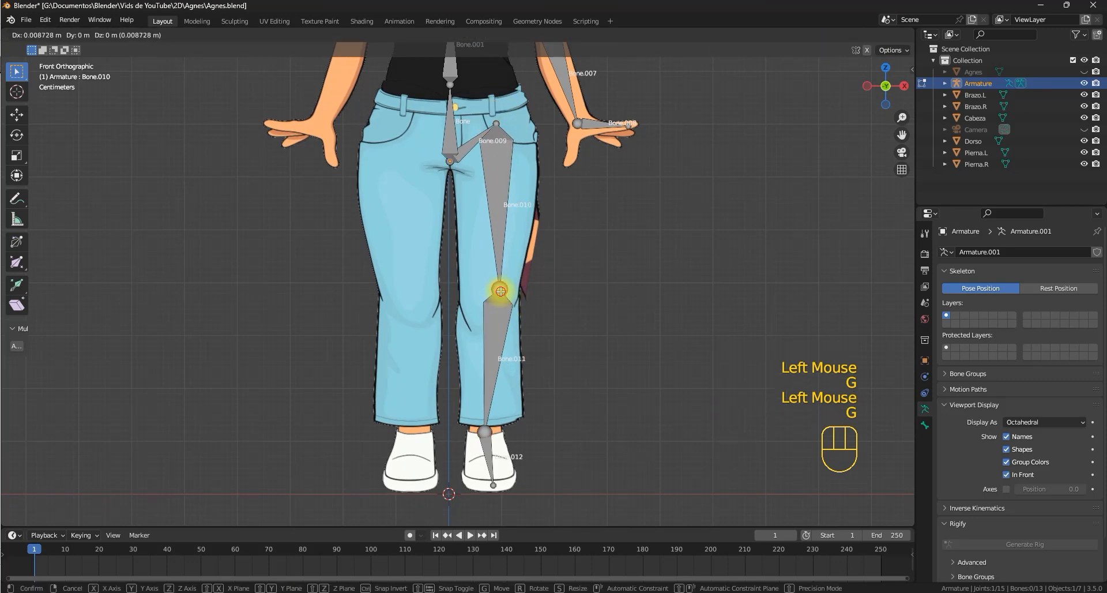
click(500, 290)
click(489, 118)
key(g)
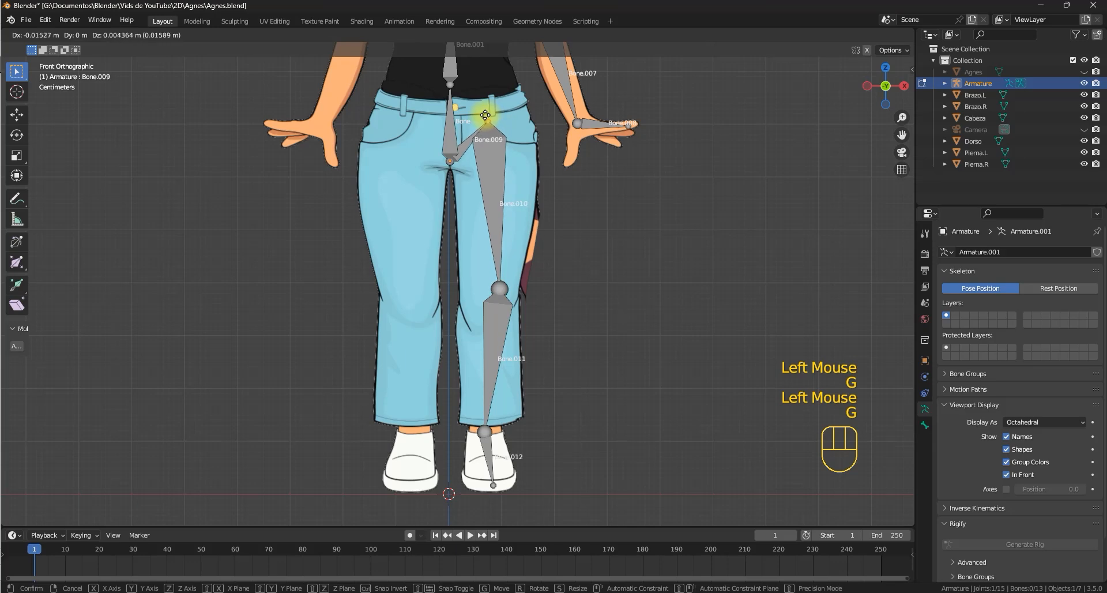
click(486, 117)
Lower the left knee joint about 0.016 m while moving it slightly inward, and nudge the ankle joint slightly outward.
click(490, 289)
key(g)
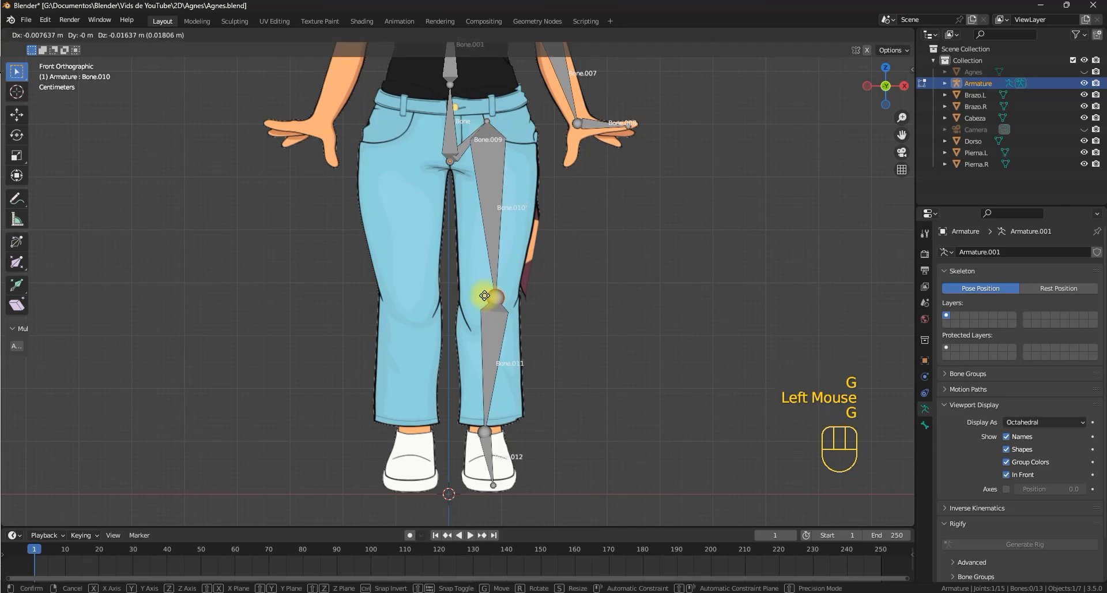
click(484, 295)
click(480, 435)
key(g)
click(486, 434)
Rename the left foot bone as Pie.L.
shift+middle_drag(492, 310, 502, 353)
scroll(507, 239, down, 2)
shift+middle_drag(506, 240, 433, 103)
shift+middle_drag(511, 372, 511, 110)
scroll(508, 328, up, 1)
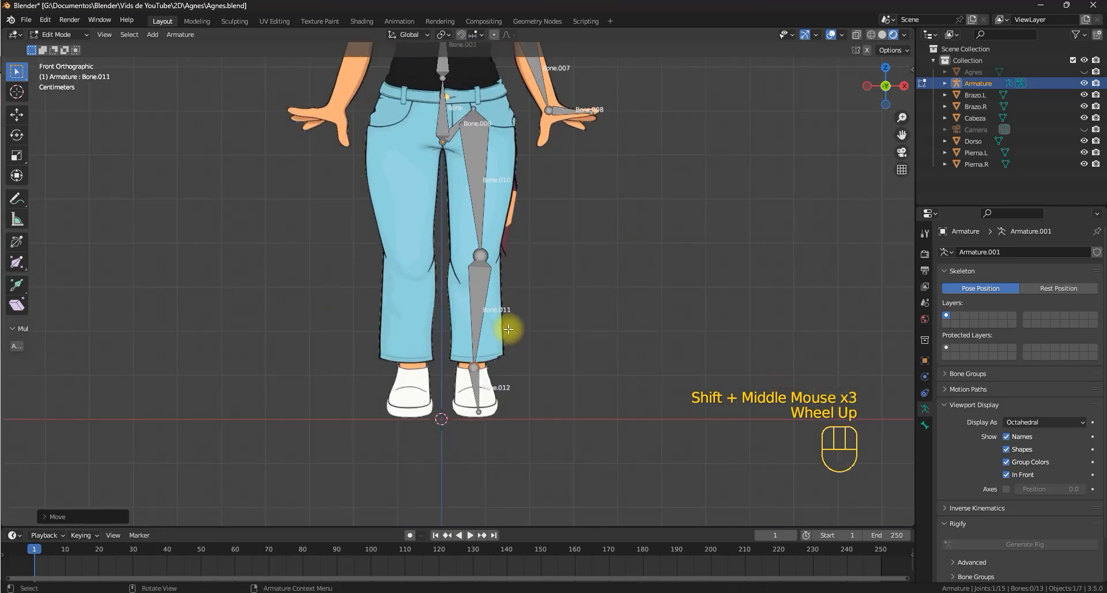
shift+middle_drag(508, 329, 494, 289)
scroll(496, 282, up, 1)
click(506, 251)
shift+middle_drag(506, 251, 540, 318)
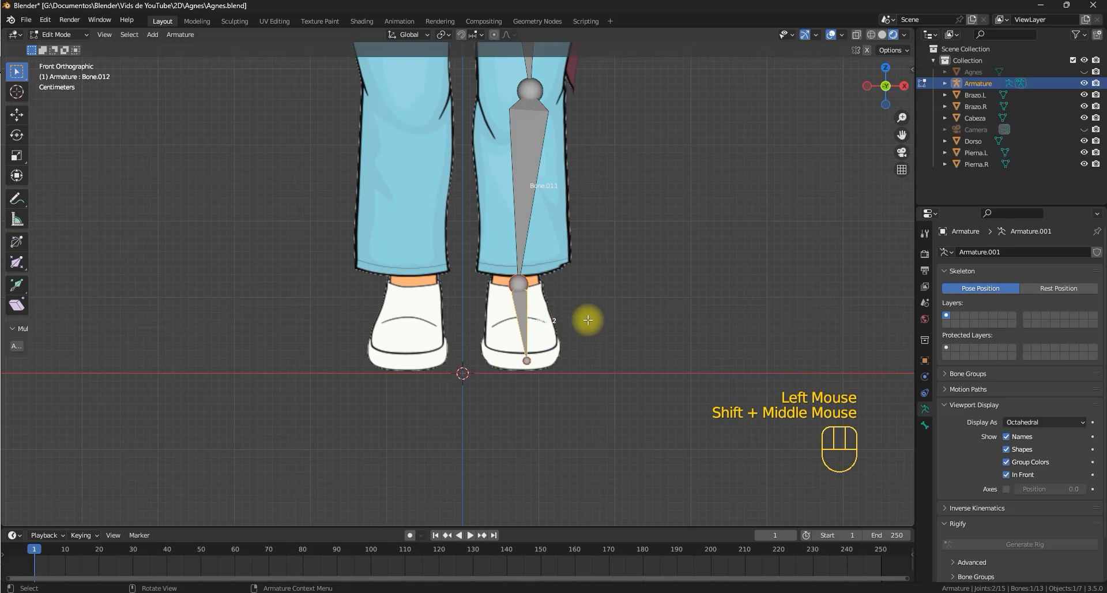
shift+middle_drag(552, 265, 527, 261)
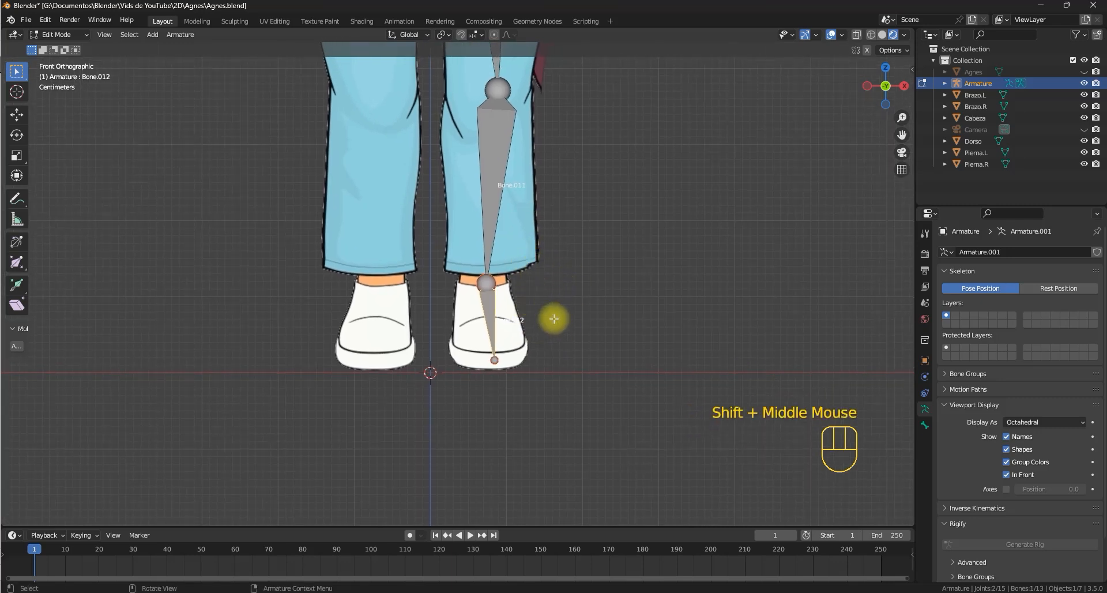
key(F2)
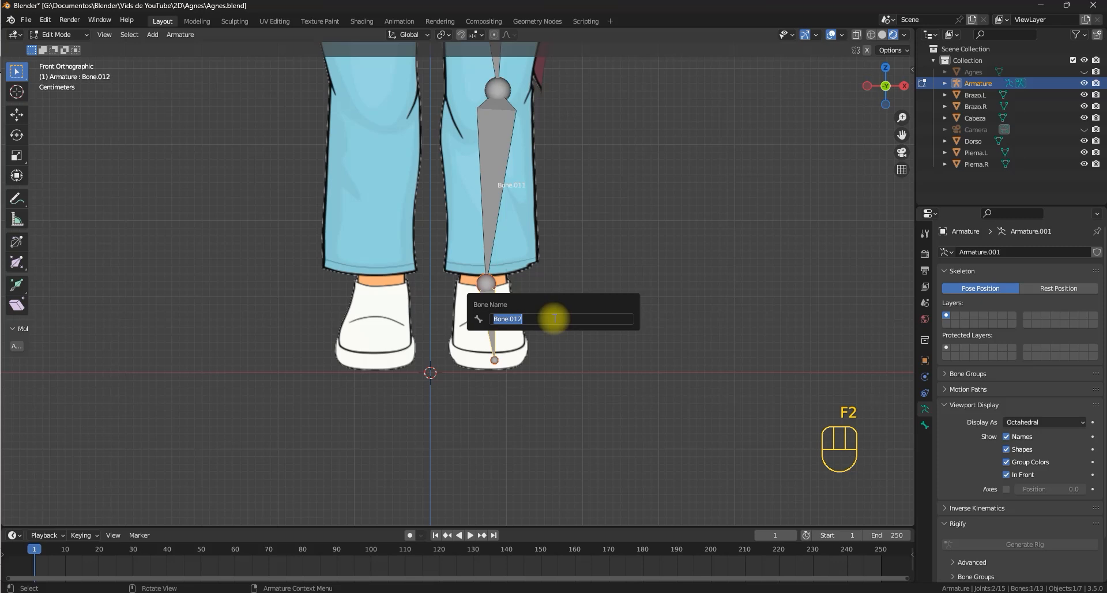
text(Pie.L)
key(shift+Left)
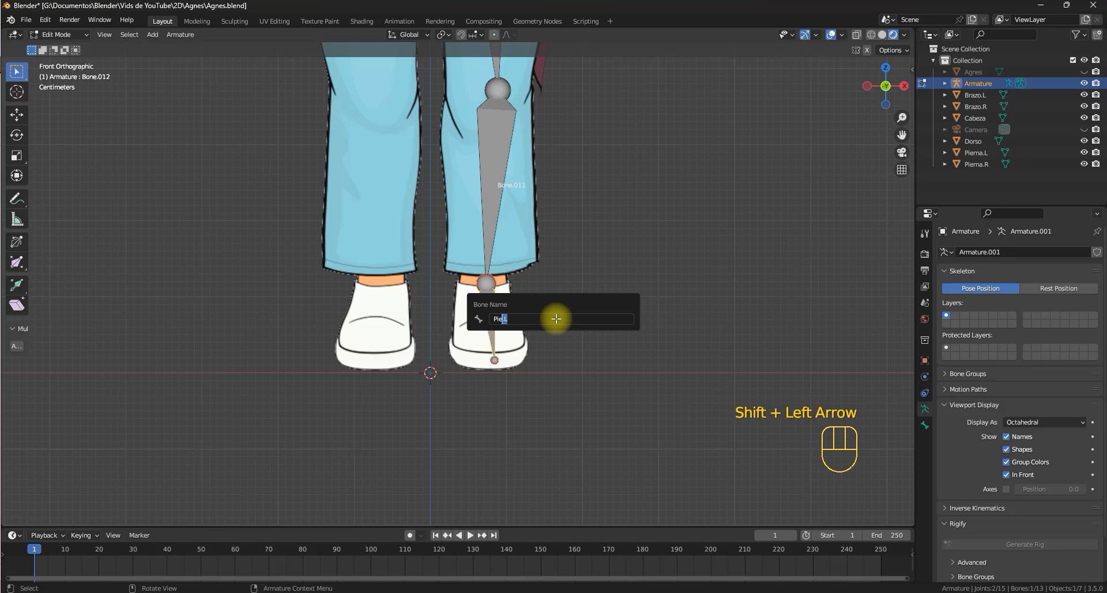
key(Return)
Rename the left shin bone as Pierna.L.
shift+middle_drag(556, 316, 507, 296)
click(506, 294)
key(F2)
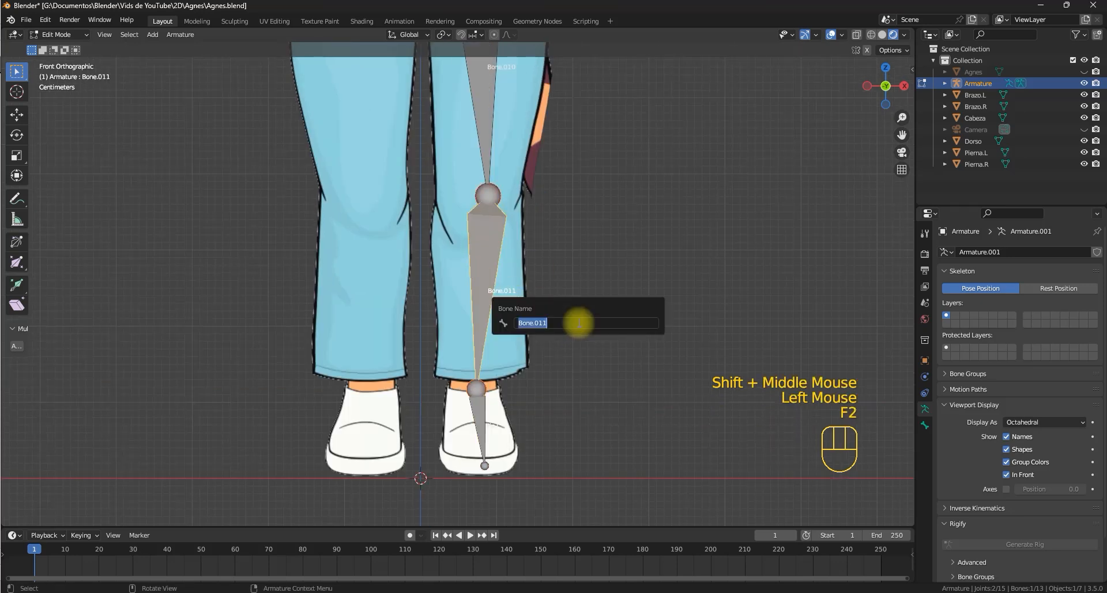
text(Pierna.L)
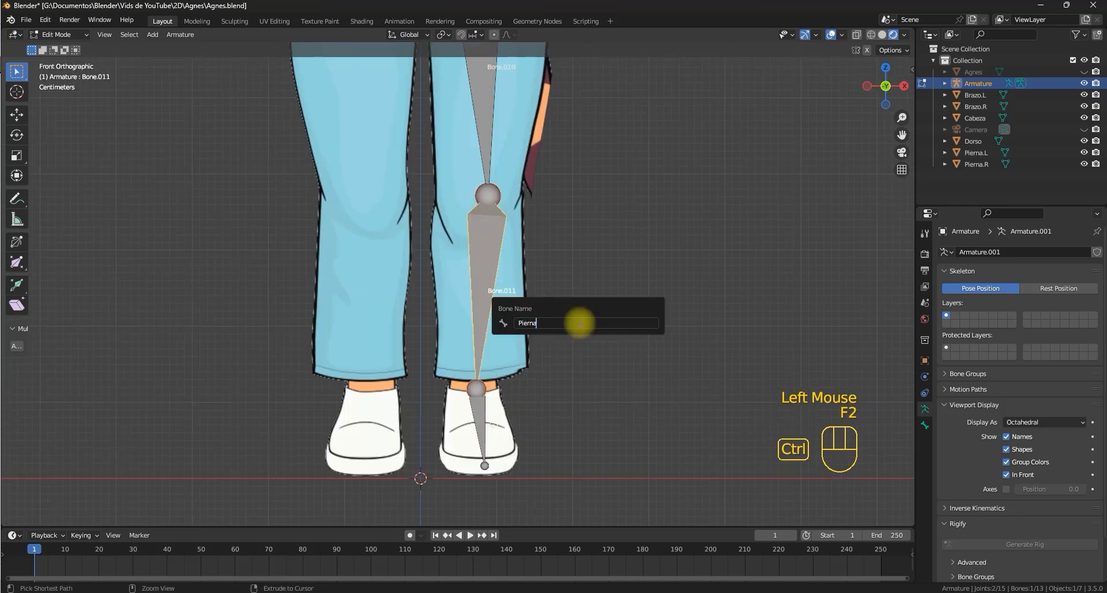
key(Return)
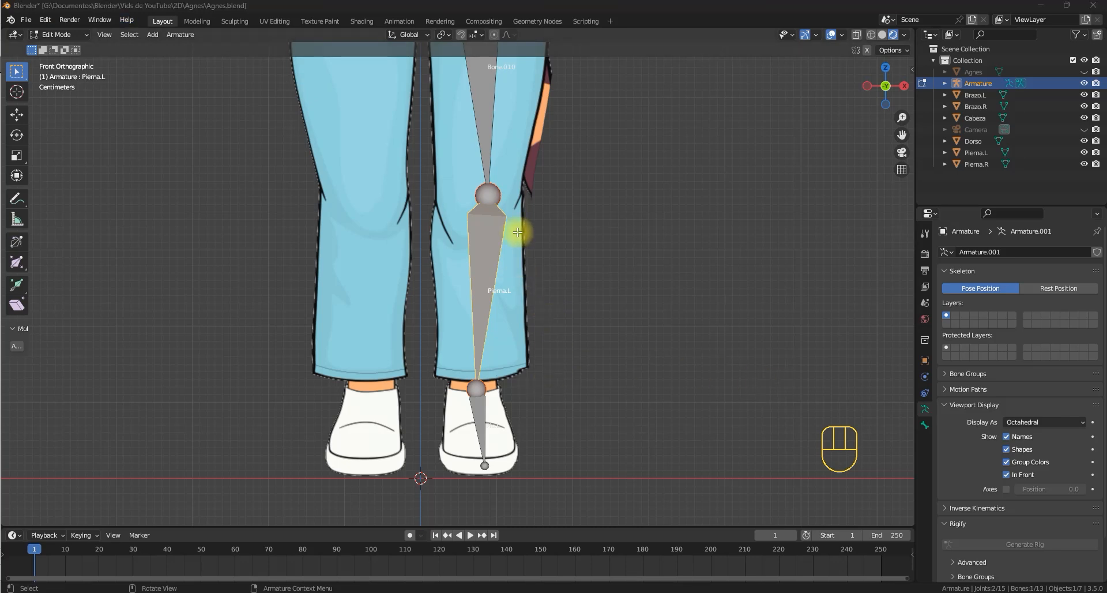
Restore the front view and rename the left thigh bone as Muslo.L.
middle_drag(531, 173, 486, 318)
key(KP_1)
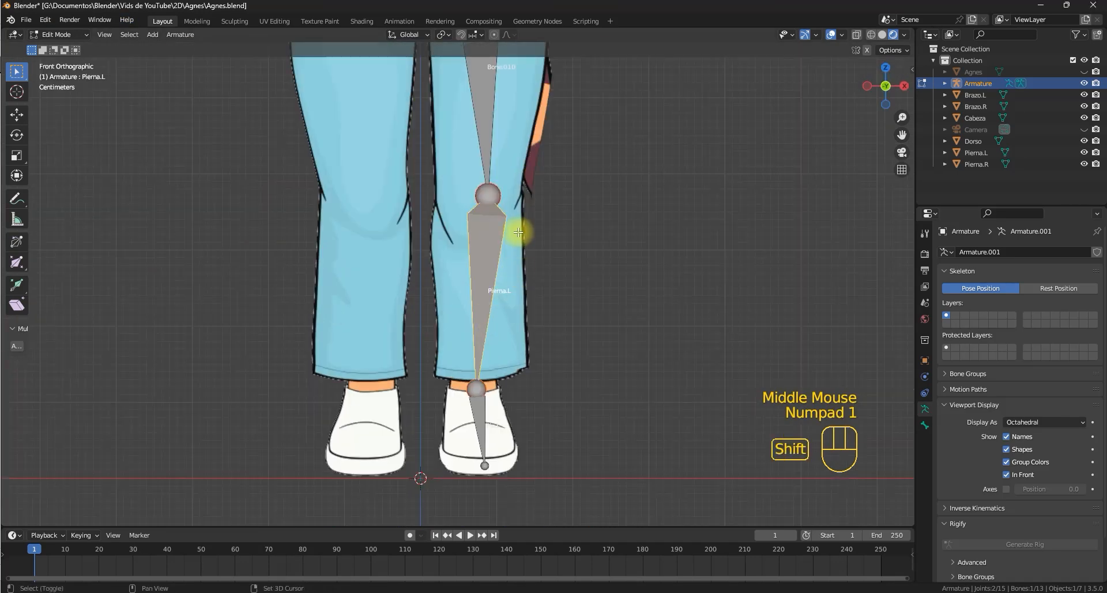
shift+middle_drag(519, 235, 531, 379)
click(499, 211)
key(F2)
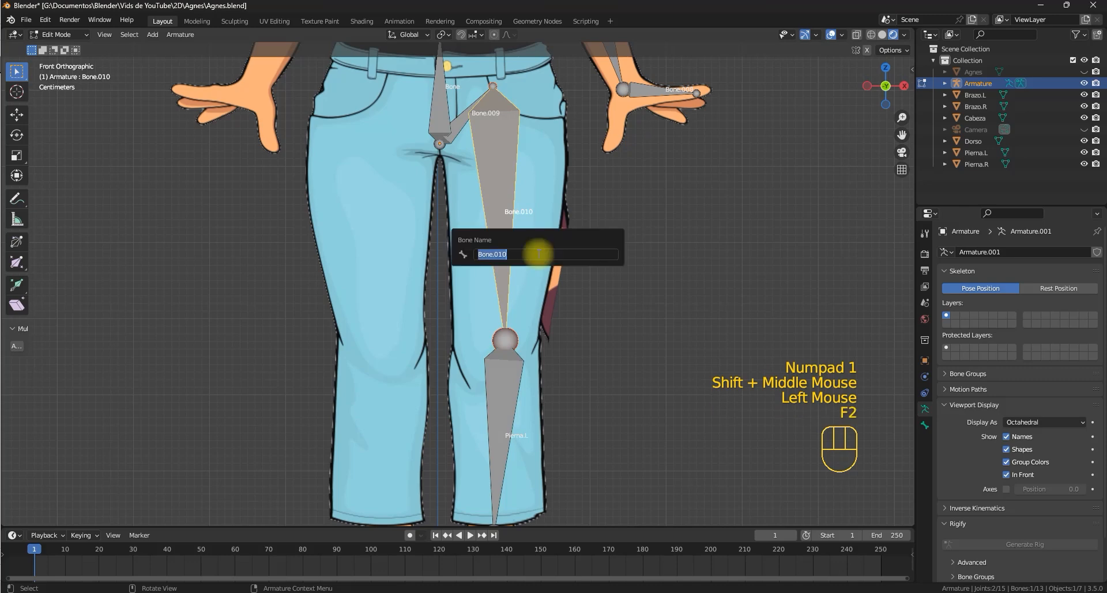
text(Muslo)
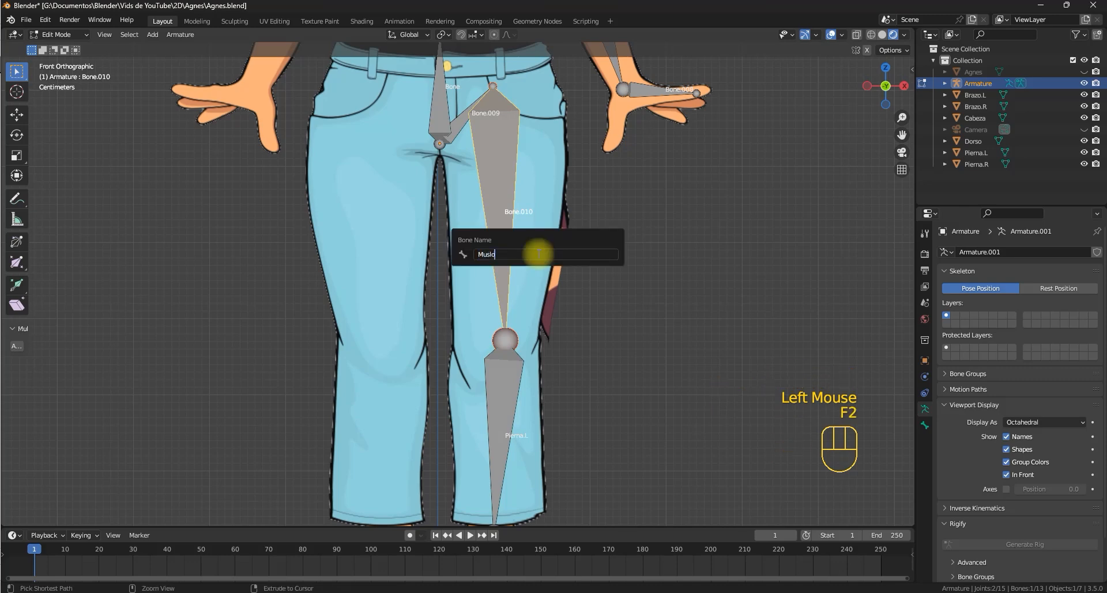
text(.L)
key(Return)
shift+middle_drag(571, 178, 571, 262)
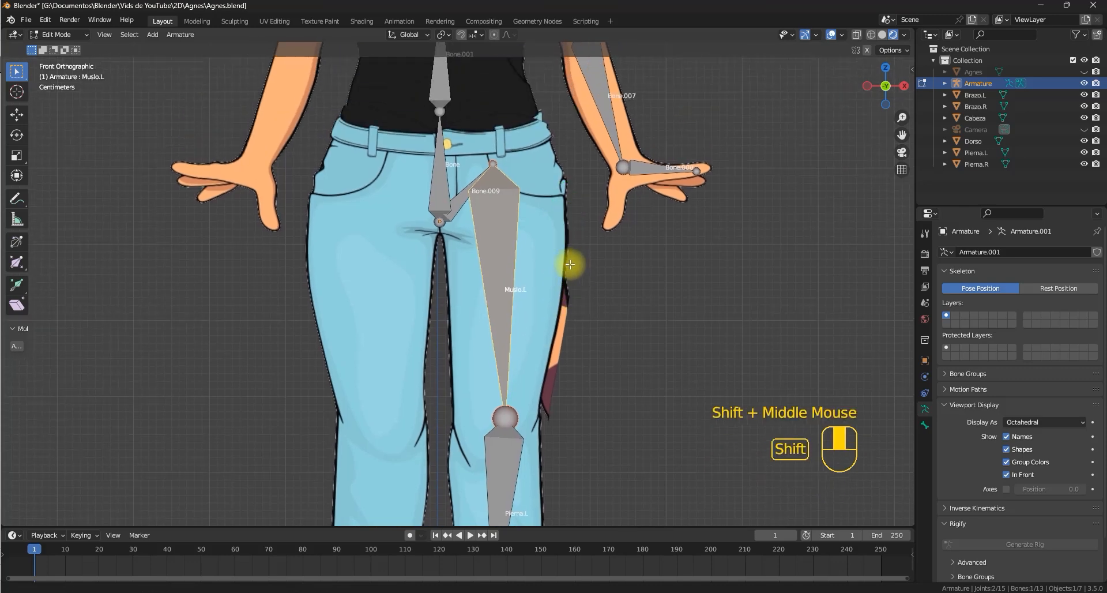
Rename the short left hip bone between the crotch joint and the thigh bone as Pelvis.L.
click(470, 202)
key(F2)
text(P)
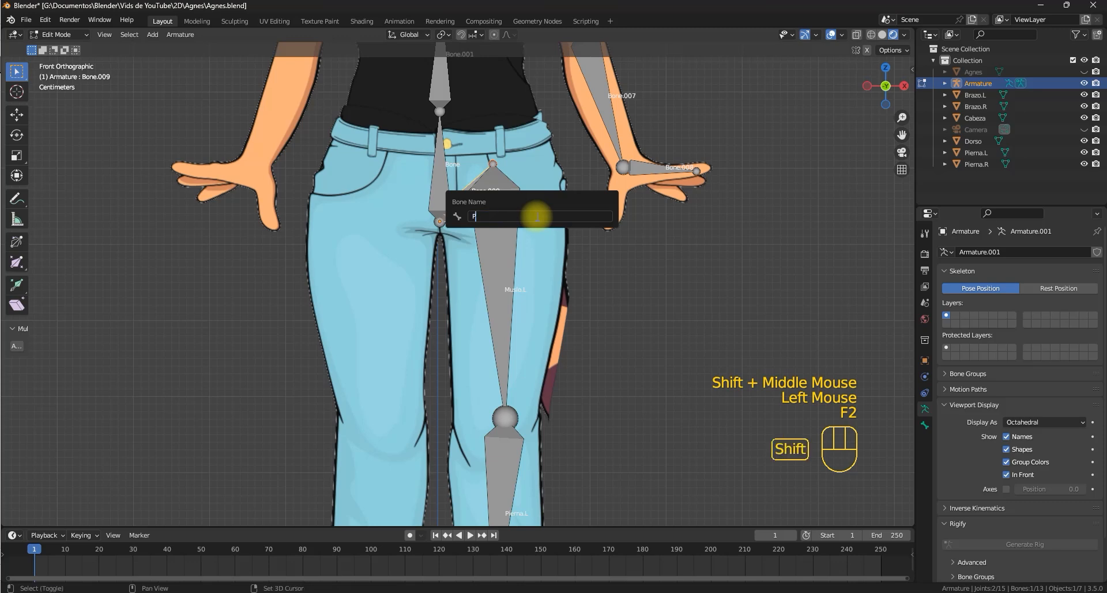
text(elvis.L)
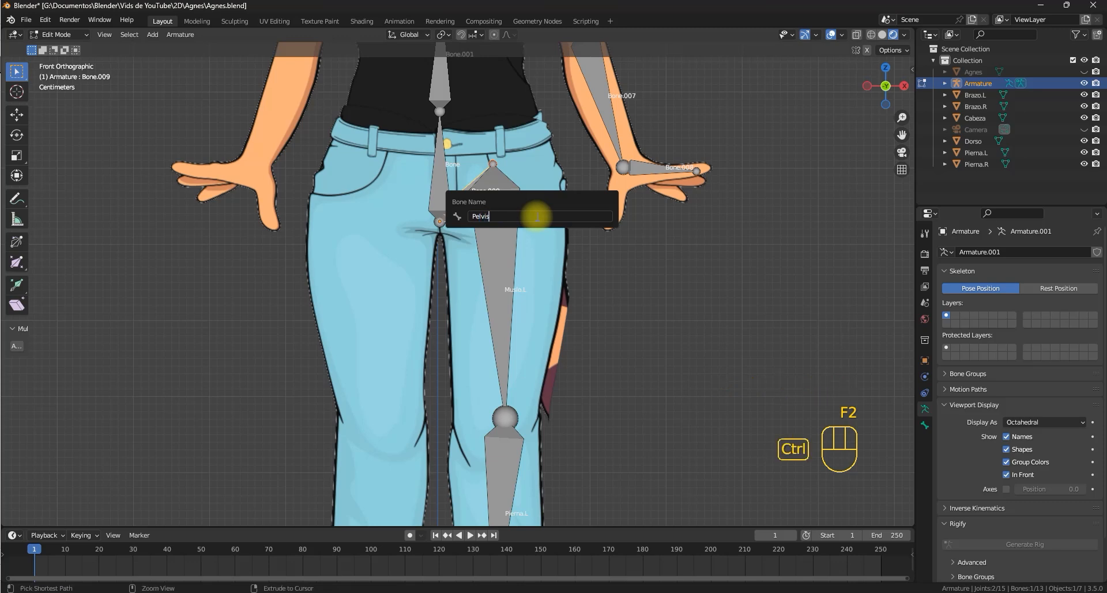
key(Return)
Rename the lowest central bone, running from the crotch to the waist, as Cadera.
shift+middle_drag(526, 160, 515, 225)
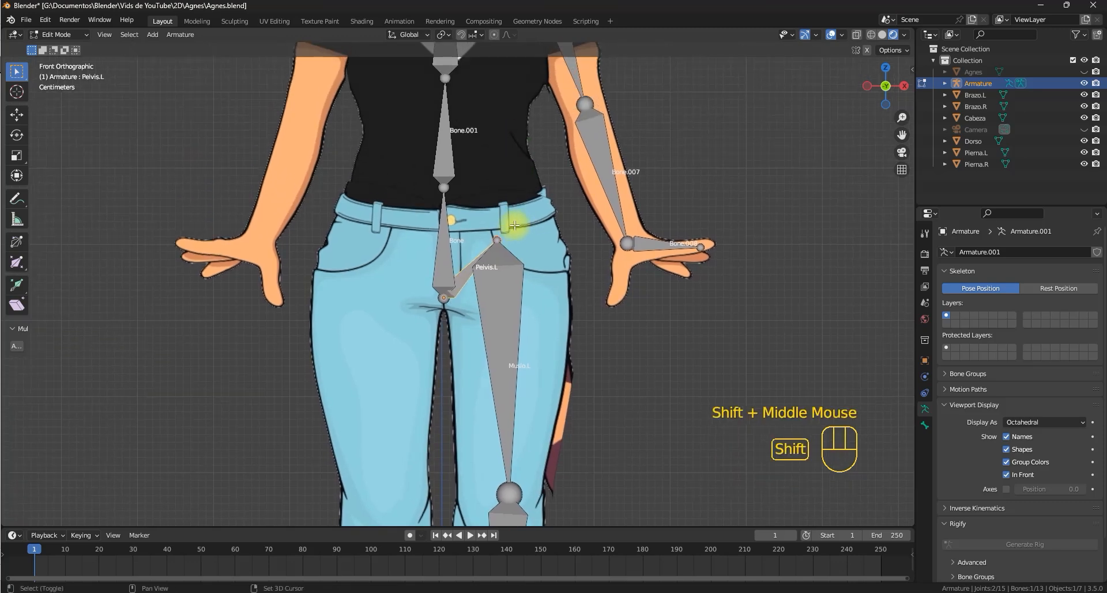
click(452, 230)
key(F2)
text(Cad)
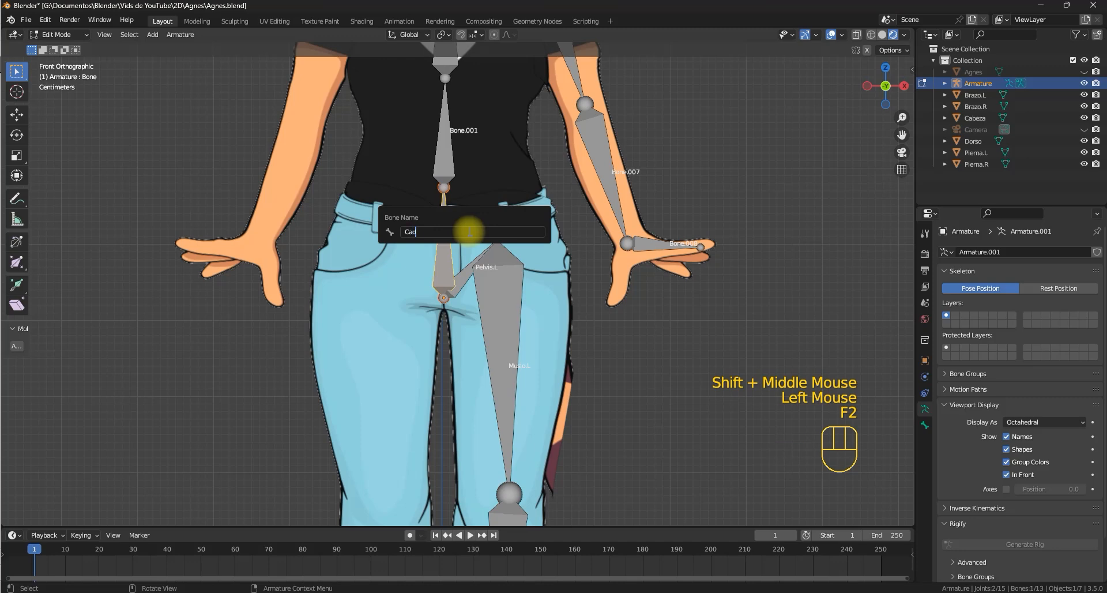
text(era)
key(Return)
Rename the central bone directly above the waist as Spina.
shift+middle_drag(462, 234, 479, 300)
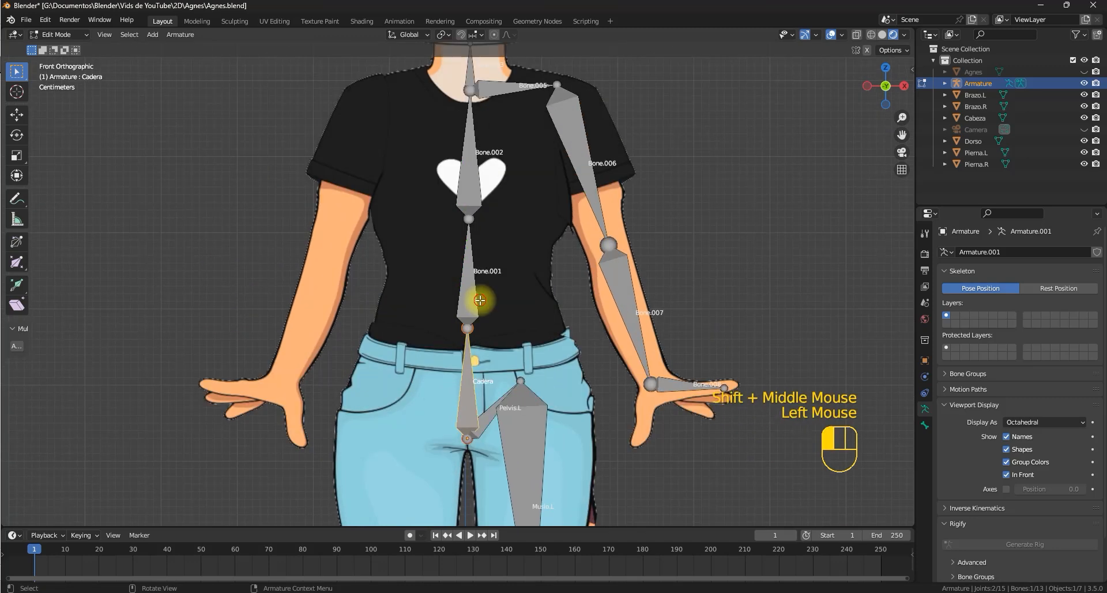
click(480, 300)
key(F2)
text(Cad)
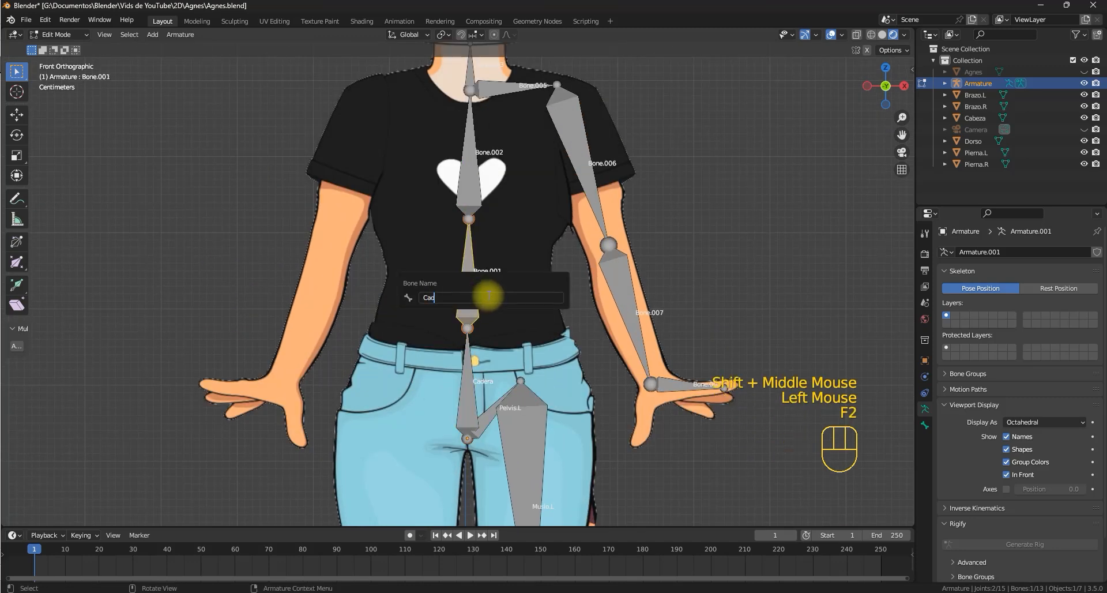
text(era)
key(ctrl+shift+Left)
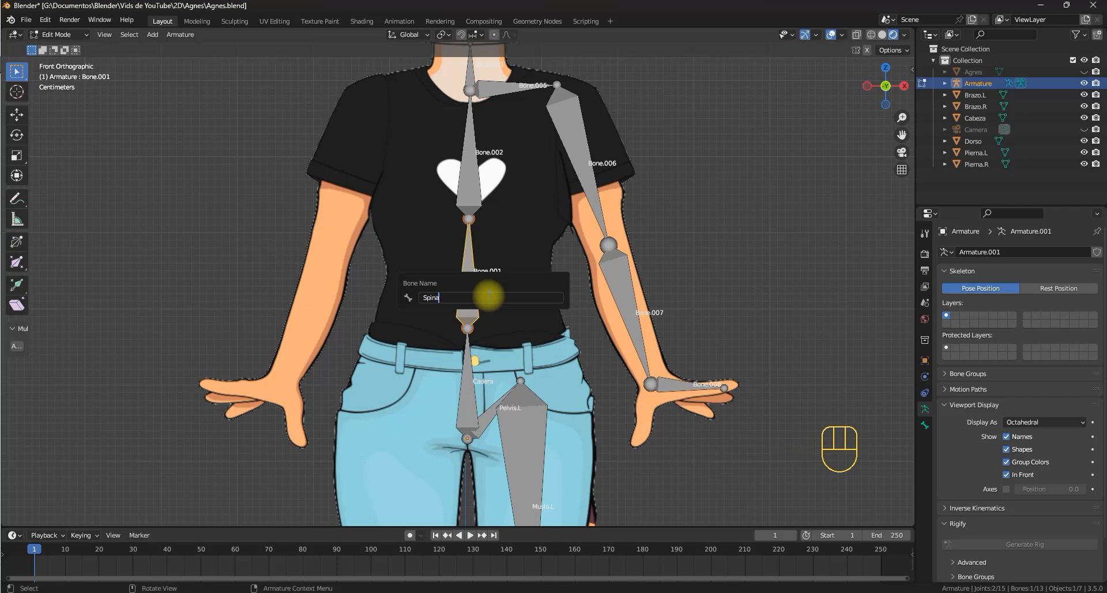
key(Return)
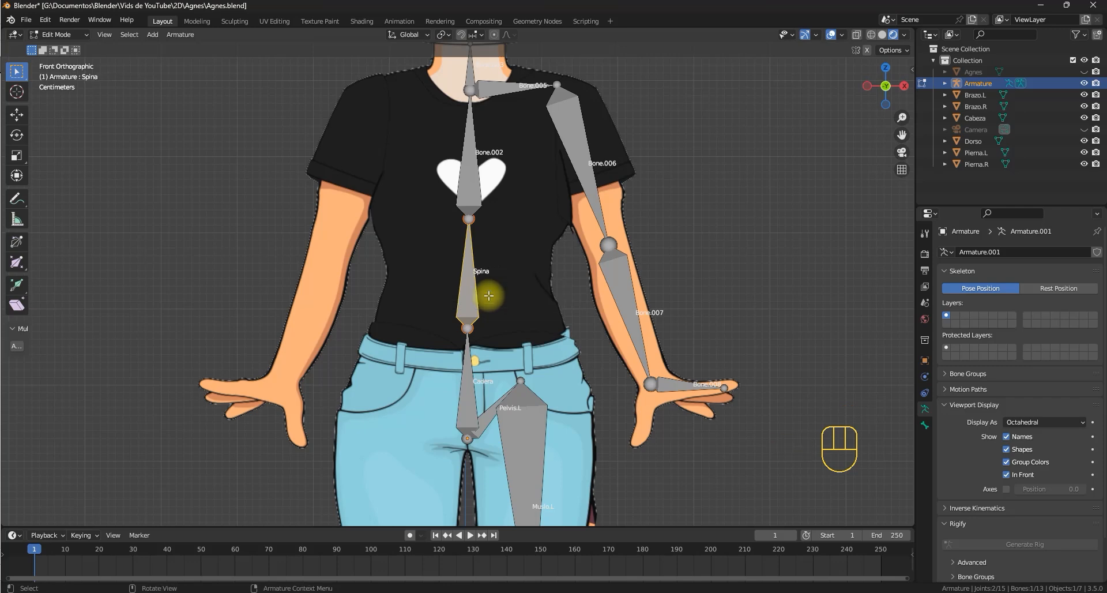
Rename the central chest bone below the neck as Dorso.
shift+middle_drag(489, 296, 491, 279)
click(490, 242)
key(F2)
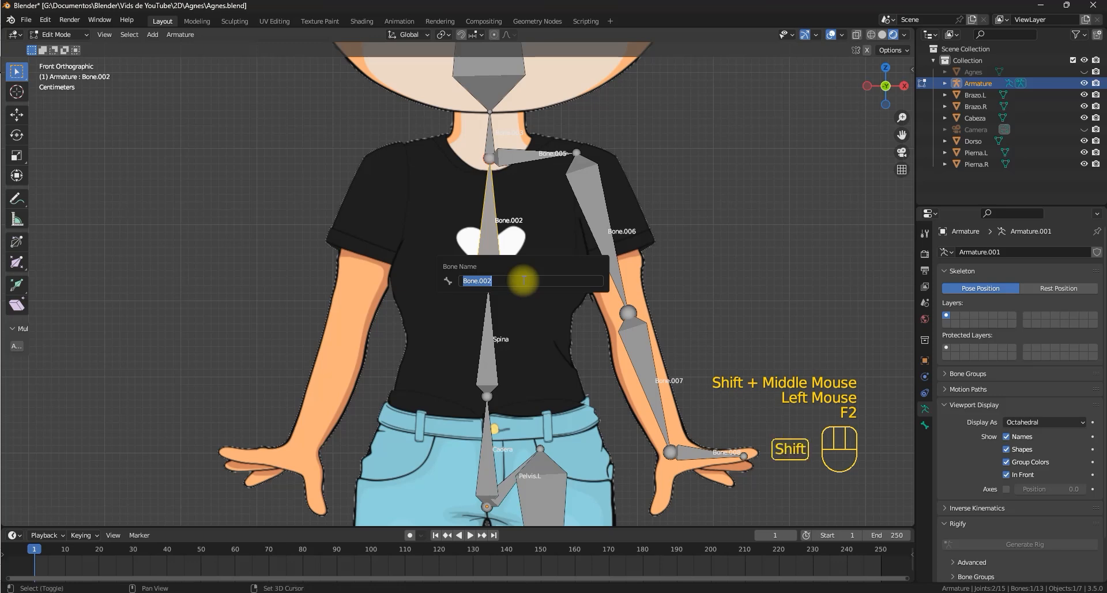
text(Dorso)
key(Return)
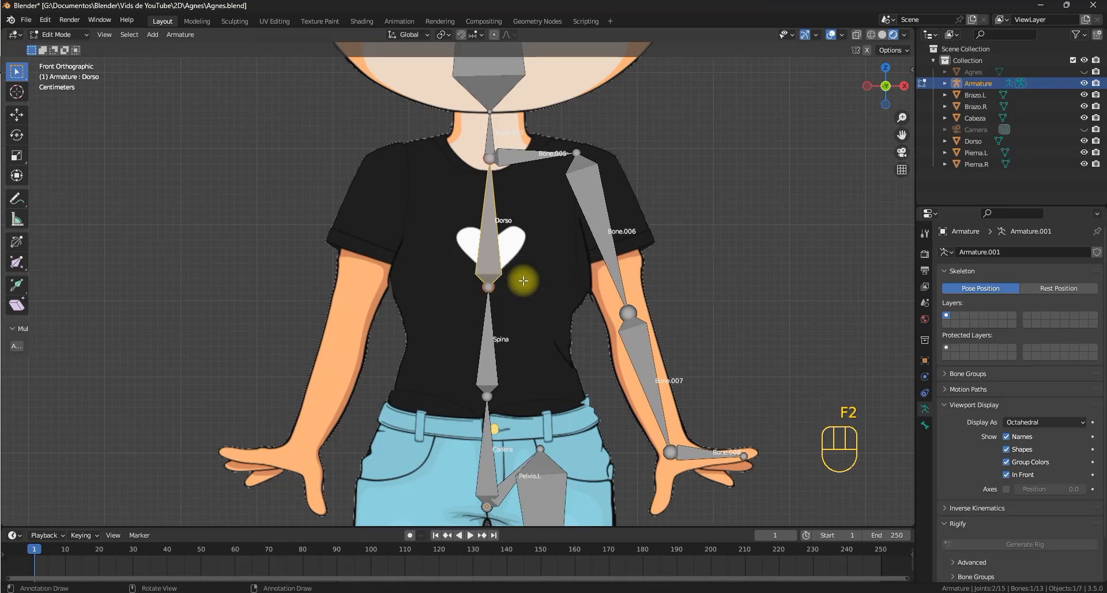
Rename the abdomen bone between the hip bone and the chest bone as Dorso.
click(491, 346)
key(F2)
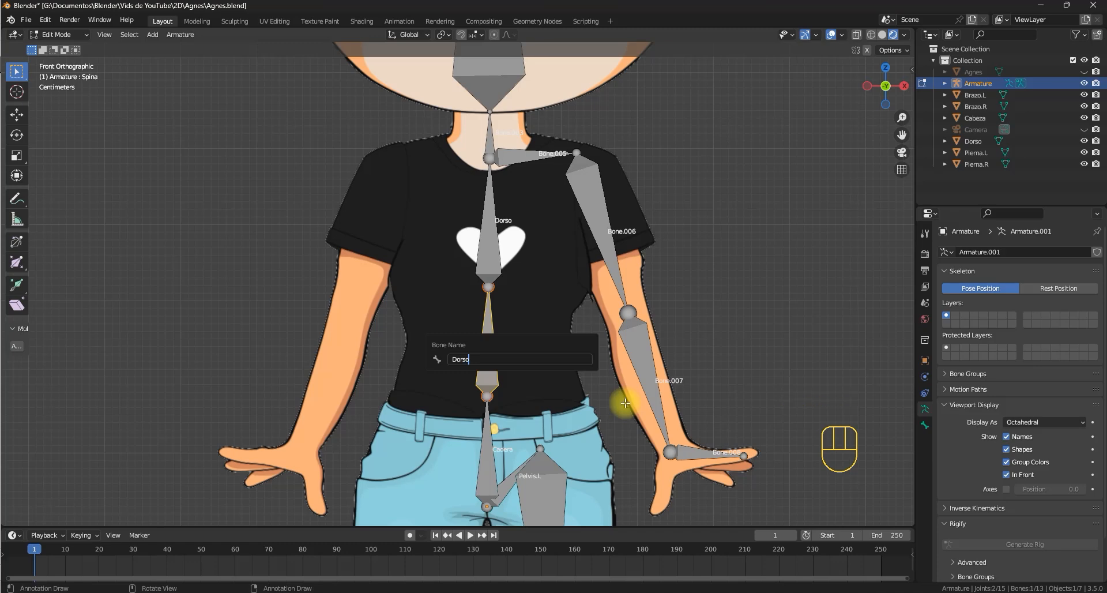
text(Dorso)
key(Return)
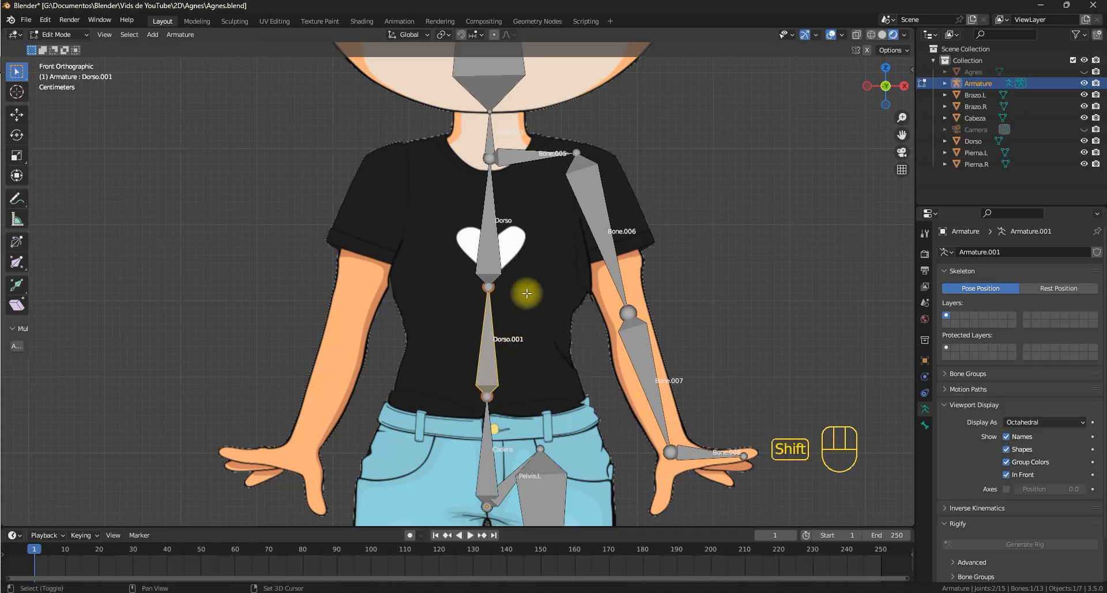
Rename the left shoulder bone running from the neck base to the upper arm as Clavicula.
shift+middle_drag(526, 292, 478, 329)
click(473, 190)
key(F2)
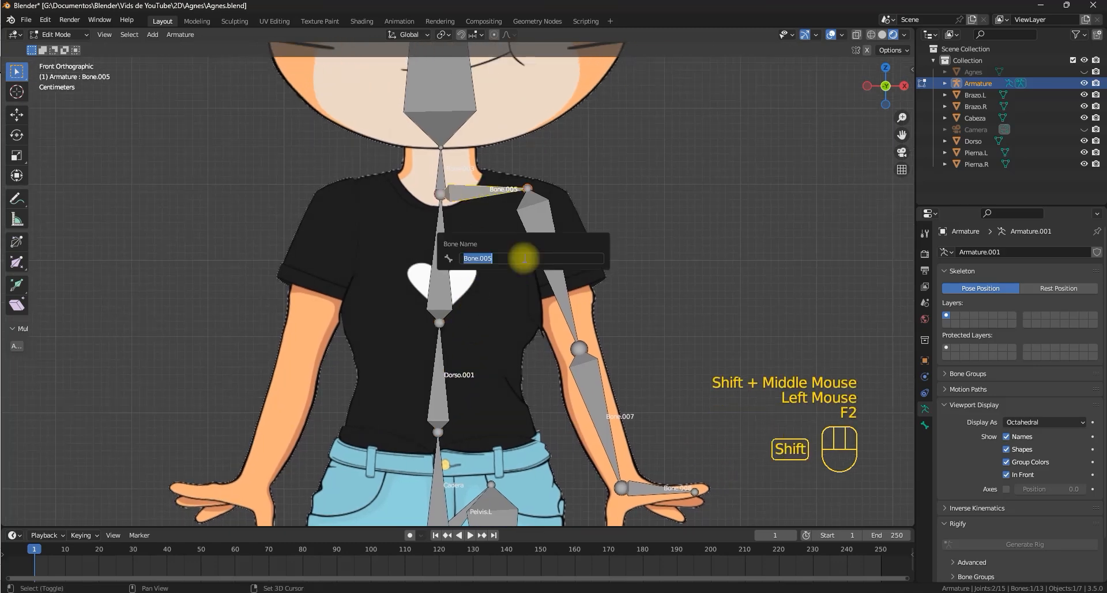
text(Clavicula)
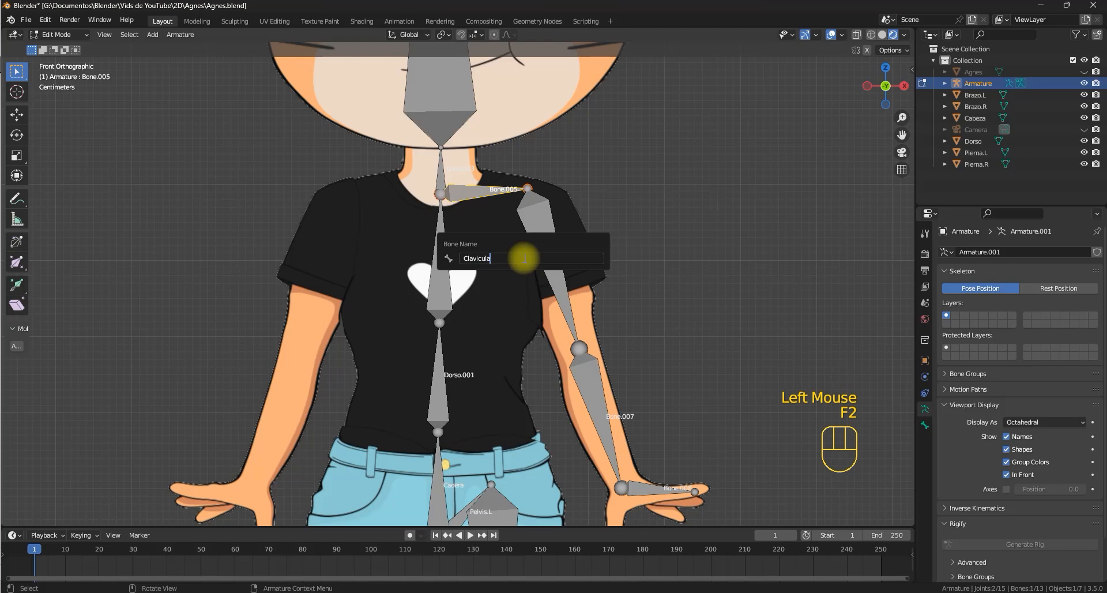
Rename the neck bone as Cuello, correcting the spelling of the entered name.
click(442, 169)
key(F2)
text(C)
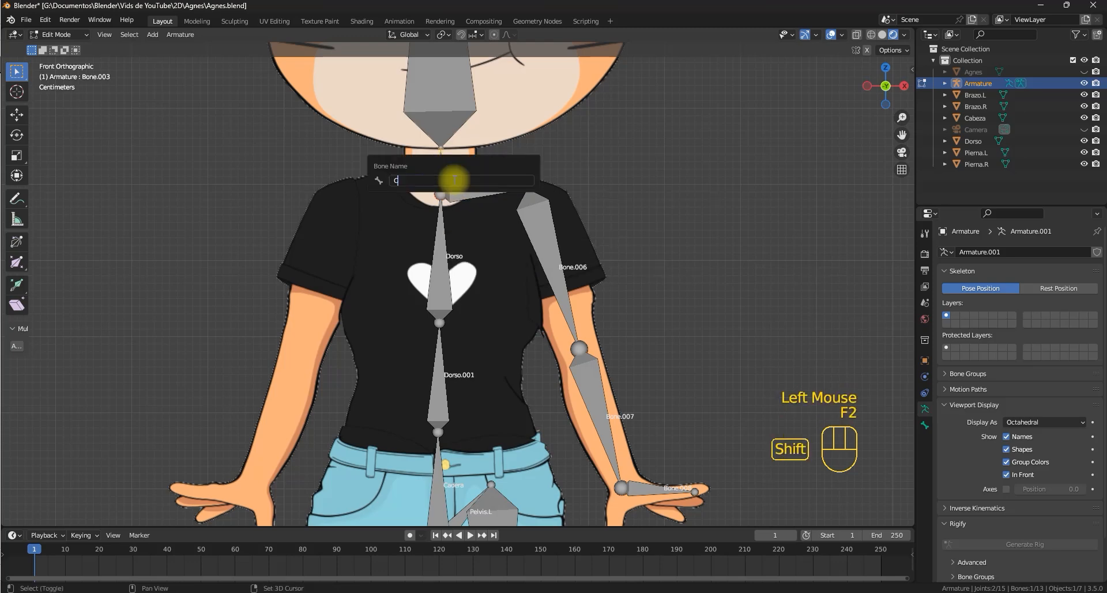
text(uella)
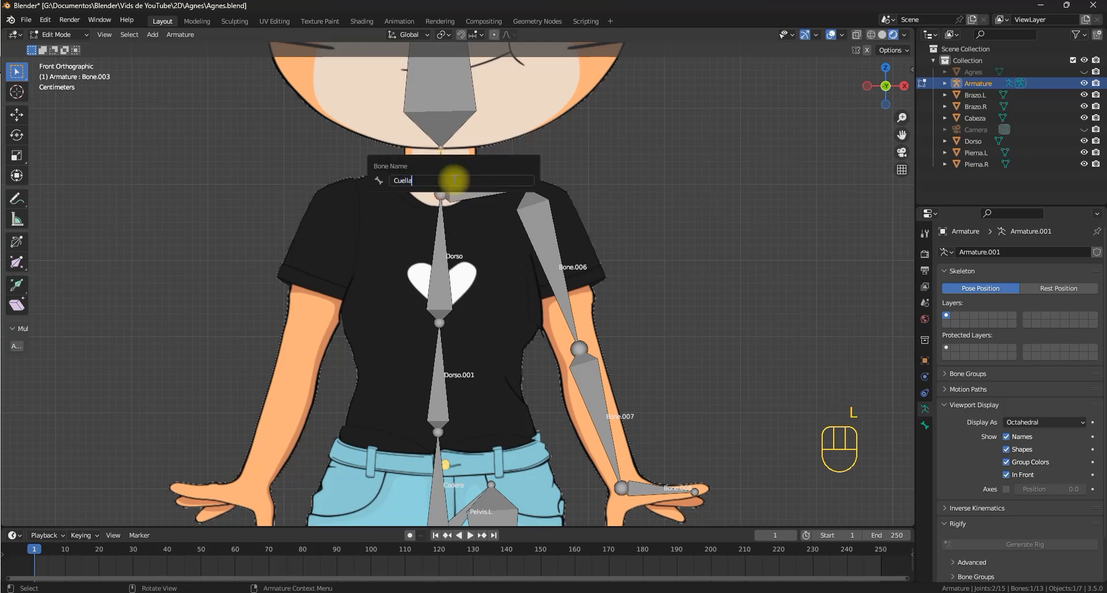
key(Return)
key(F2)
key(Return)
key(F2)
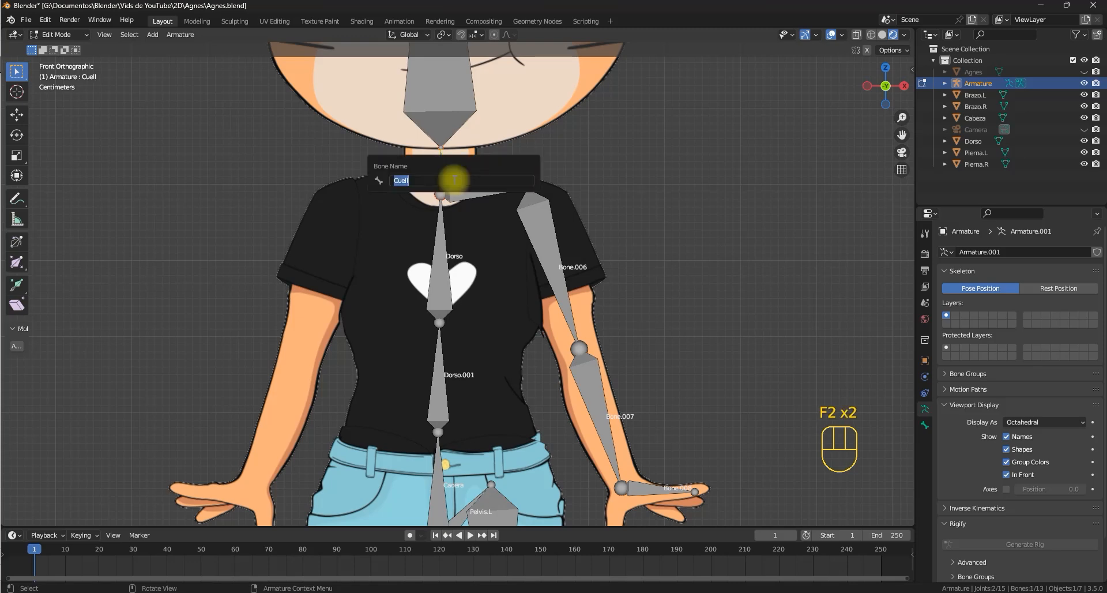
key(Return)
Rename the large head bone as Cabeza.
shift+middle_drag(482, 161, 487, 290)
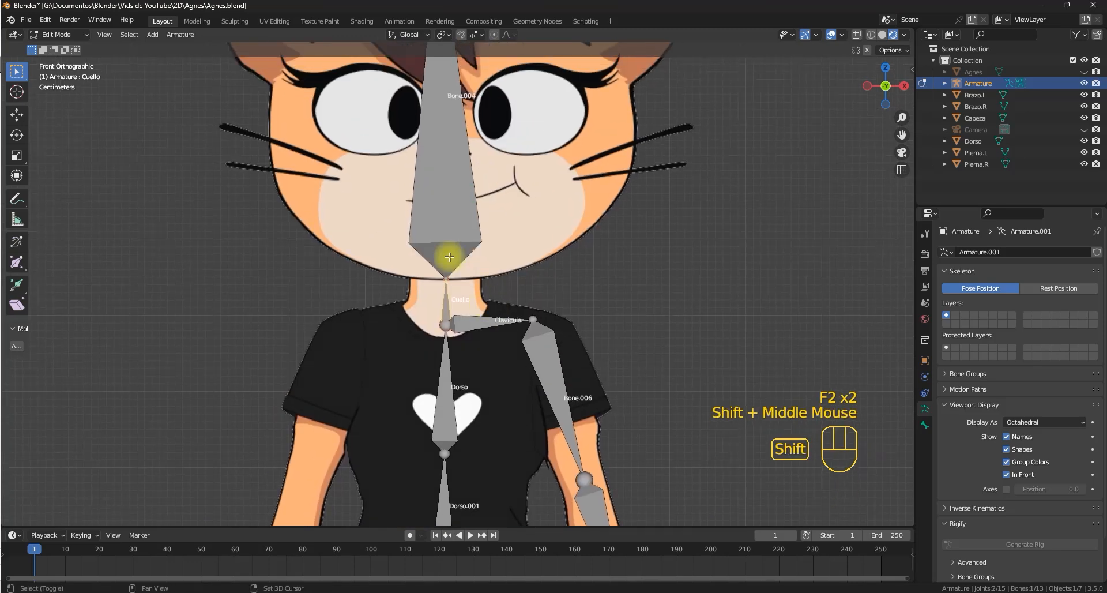
click(450, 257)
key(F2)
text(Cabez)
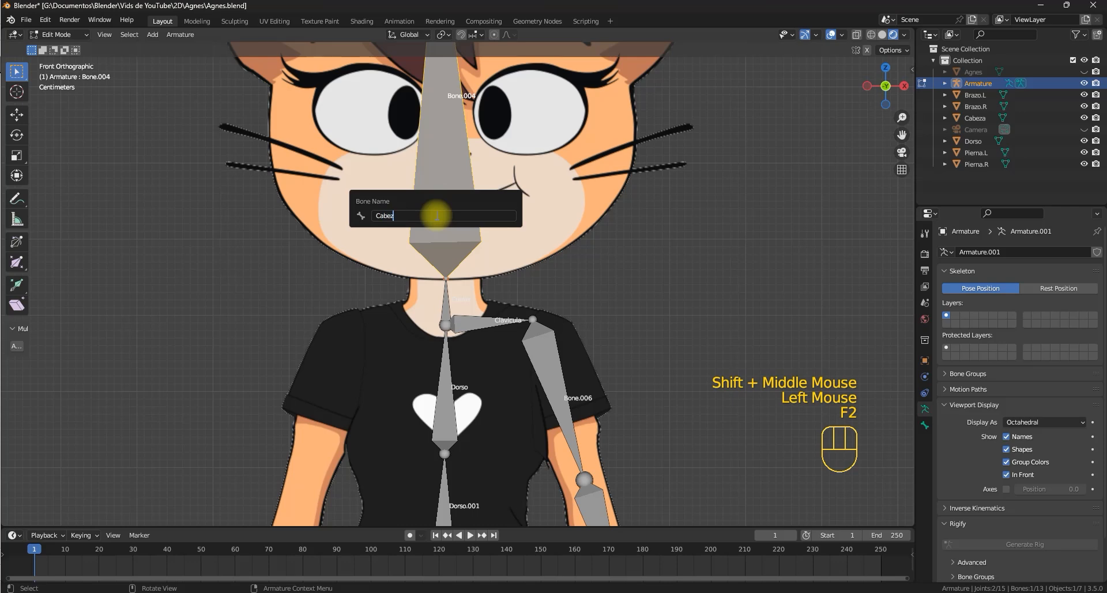
text(a)
key(Return)
Rename the left hand bone as Mano.L.
shift+middle_drag(594, 415, 470, 242)
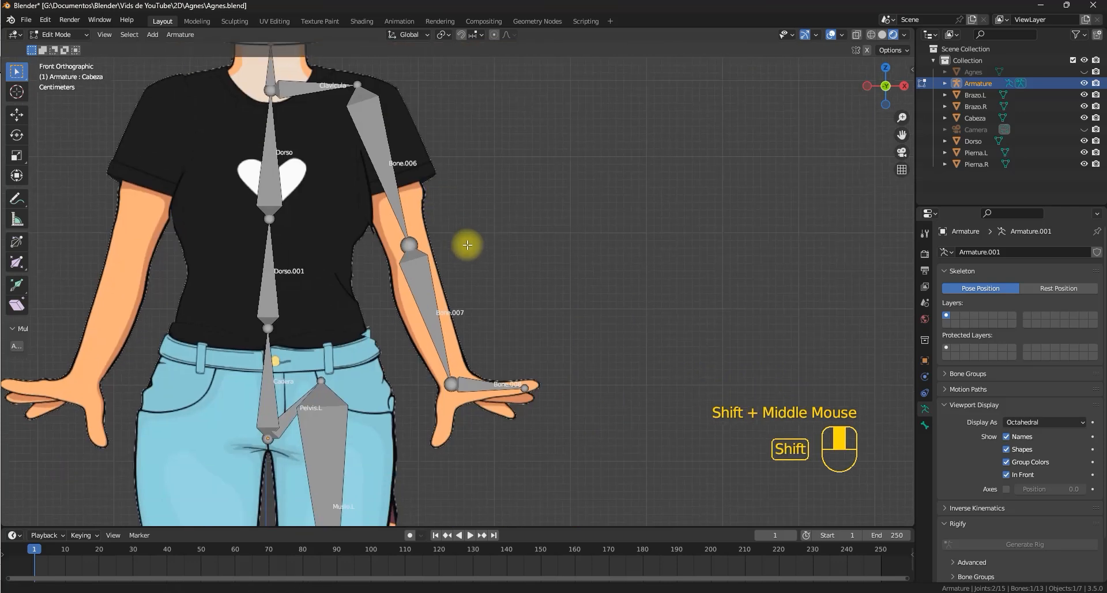
click(461, 382)
key(F2)
text(Mano)
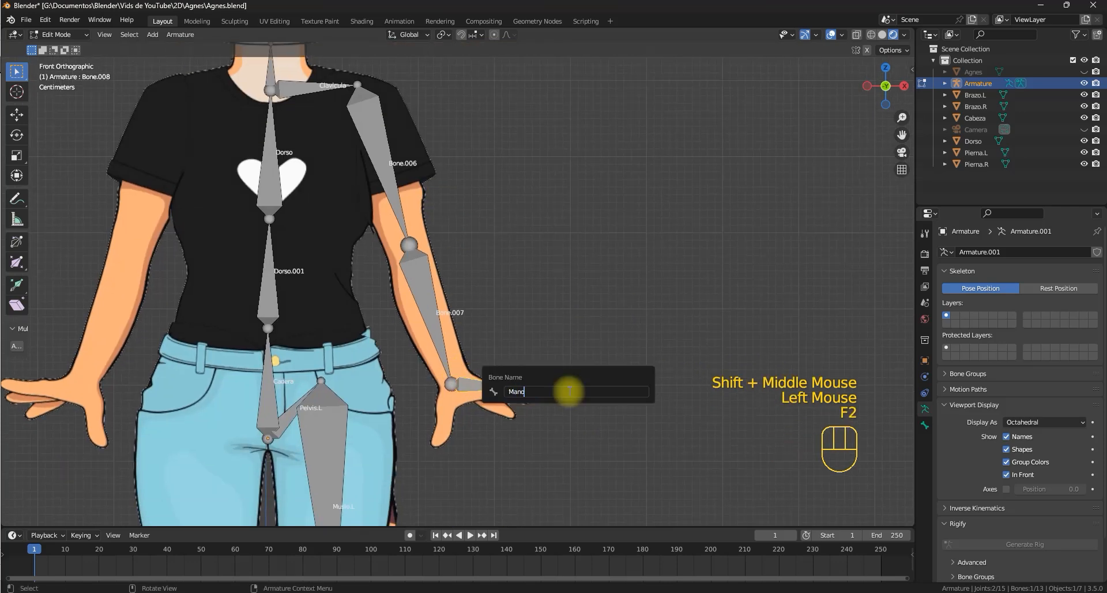
text(.L)
key(Return)
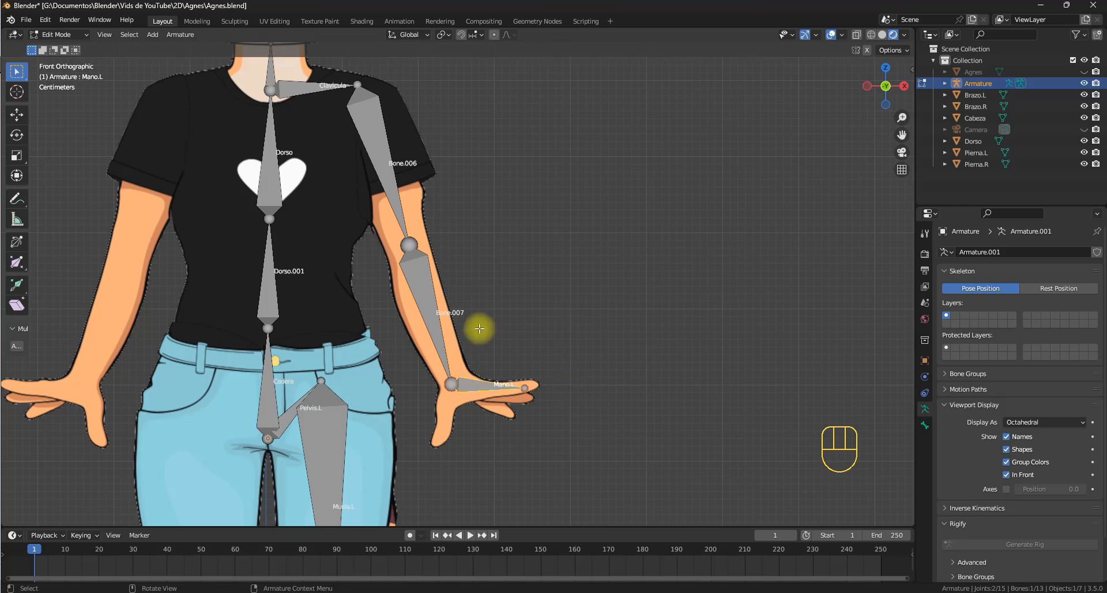
Rename the left forearm bone as Antebrazo.L.
click(420, 281)
key(F2)
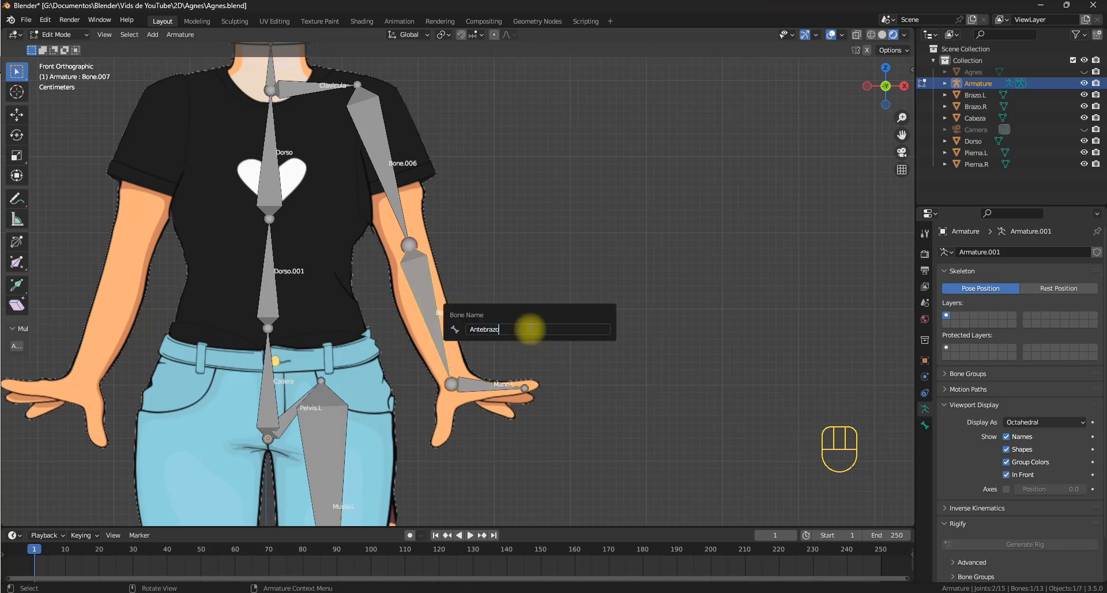
text(Antebrazo.L)
key(Return)
Rename the left upper arm bone as Brazo.L.
click(396, 173)
key(F2)
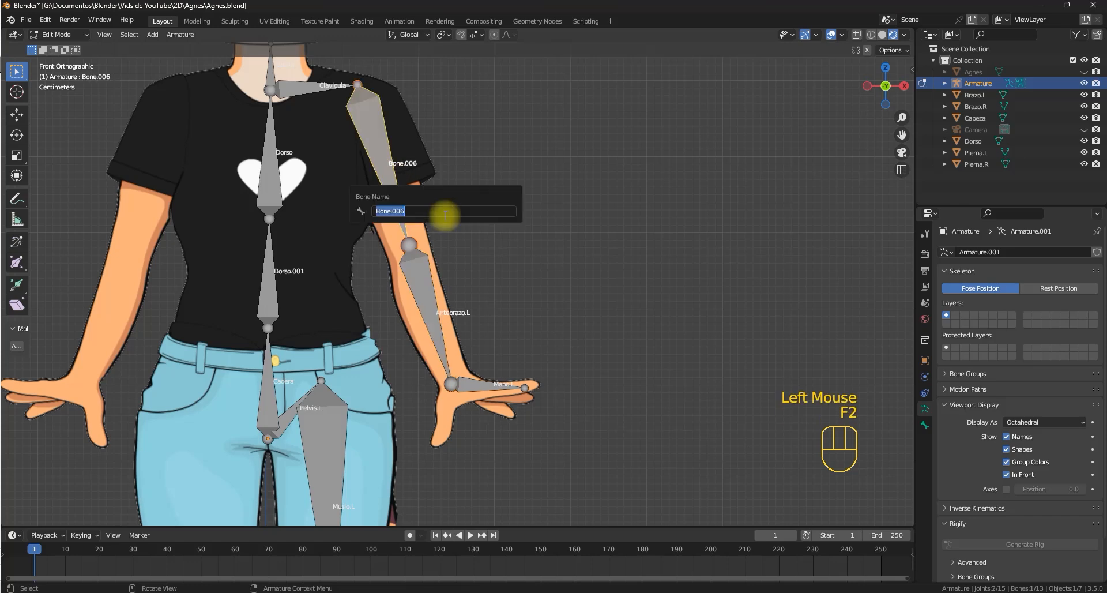
text(Brazo.L)
key(Return)
Examine the bone names and placement over the whole character, from the legs up to the torso and left arm.
scroll(444, 215, down, 1)
shift+middle_drag(444, 216, 506, 231)
scroll(482, 267, down, 3)
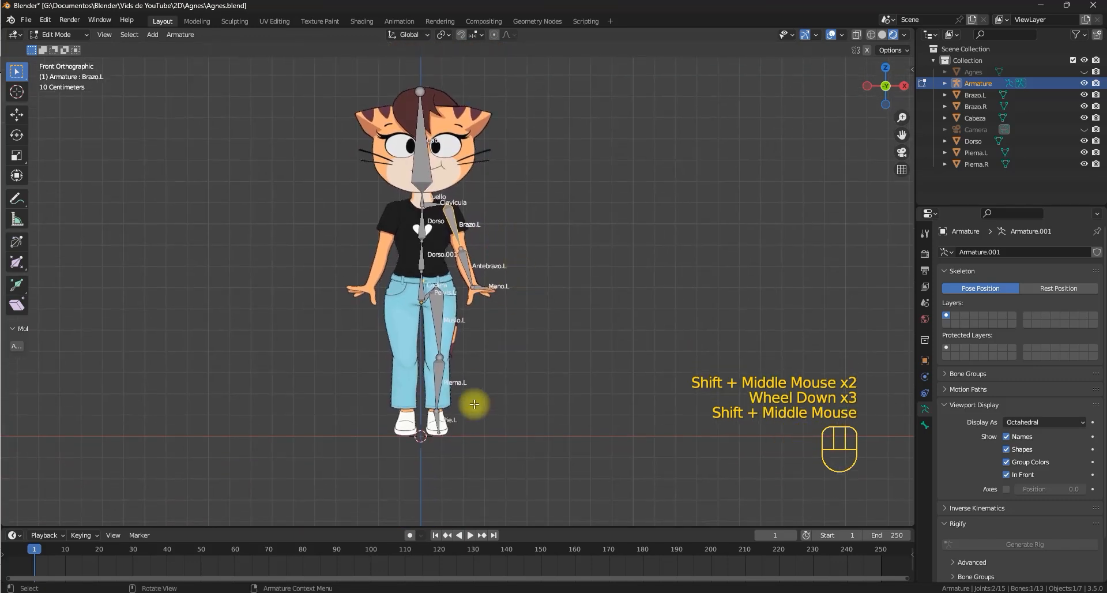
shift+middle_drag(472, 403, 486, 313)
shift+middle_drag(446, 439, 583, 320)
shift+middle_drag(493, 289, 460, 312)
shift+scroll(480, 386, up, 2)
shift+middle_drag(482, 217, 485, 232)
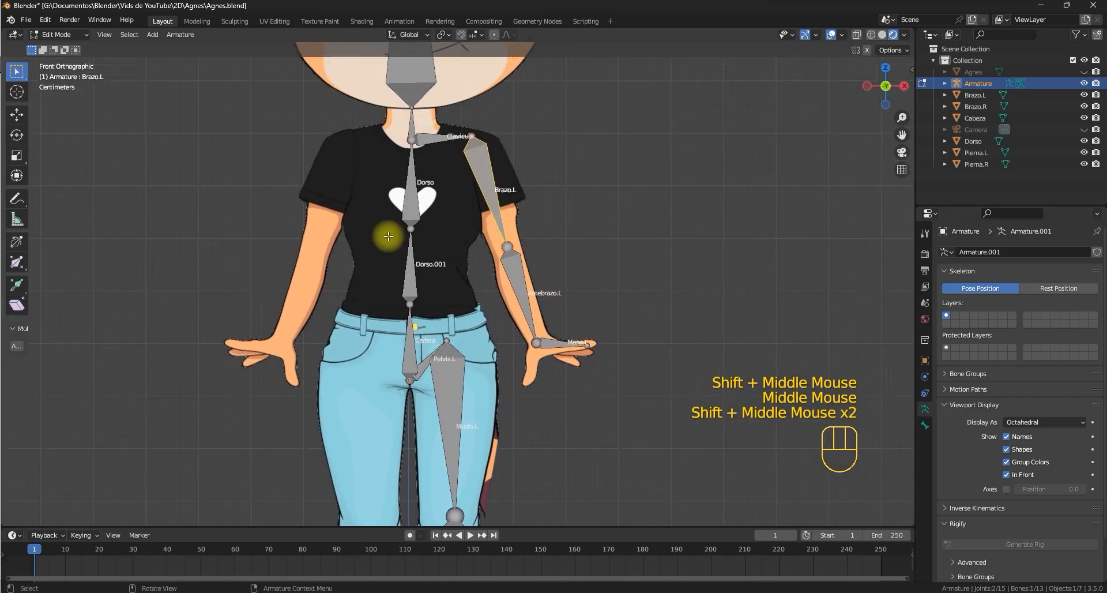
scroll(444, 192, down, 2)
shift+middle_drag(458, 285, 450, 262)
scroll(455, 267, up, 2)
middle_drag(450, 262, 437, 240)
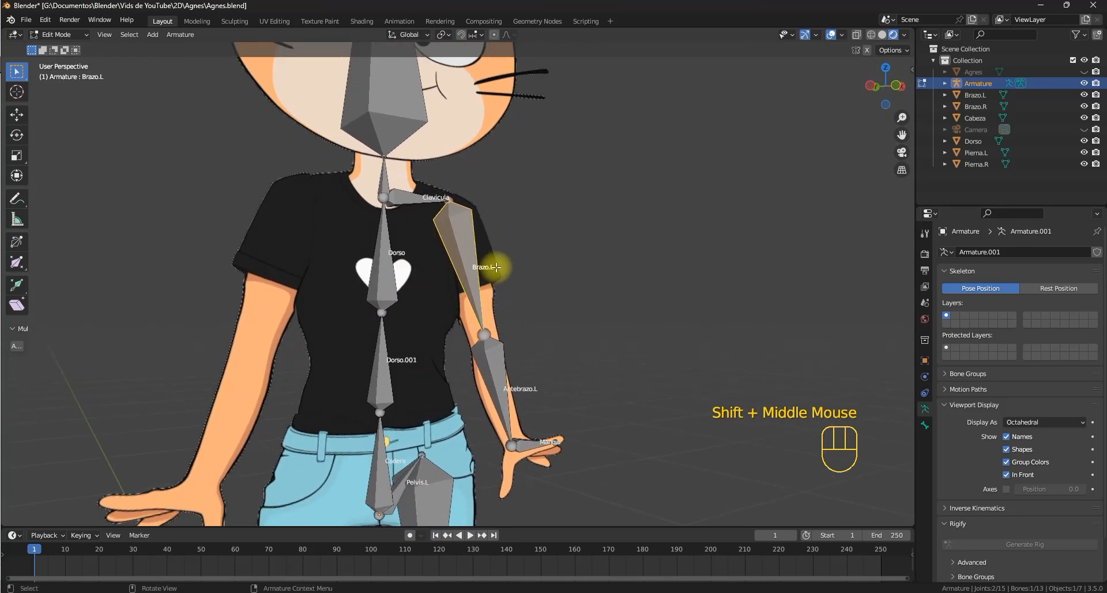
middle_drag(492, 266, 512, 267)
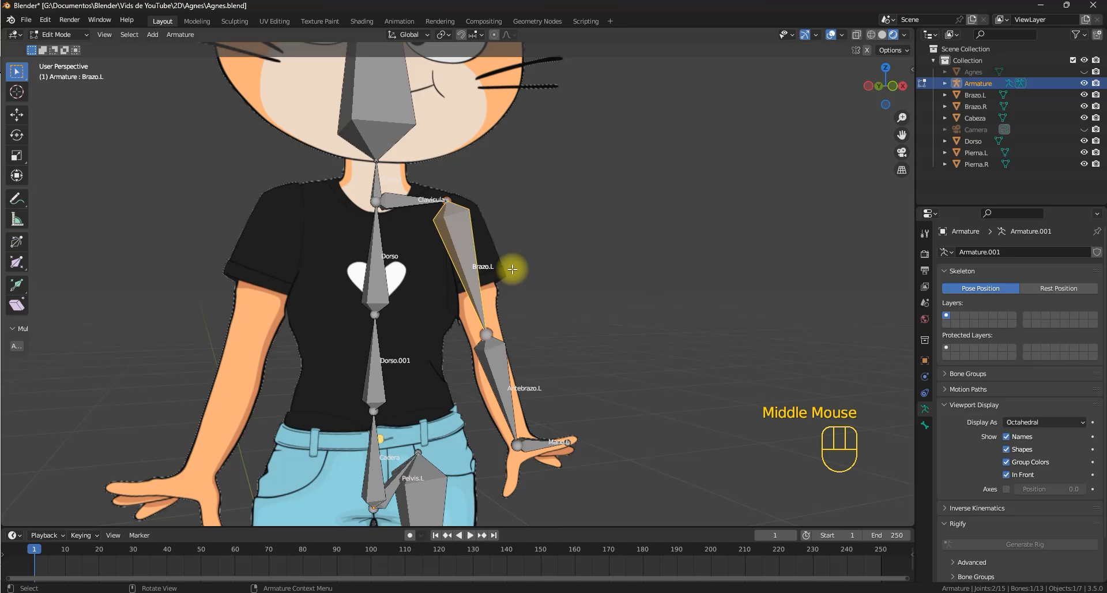
scroll(512, 269, up, 1)
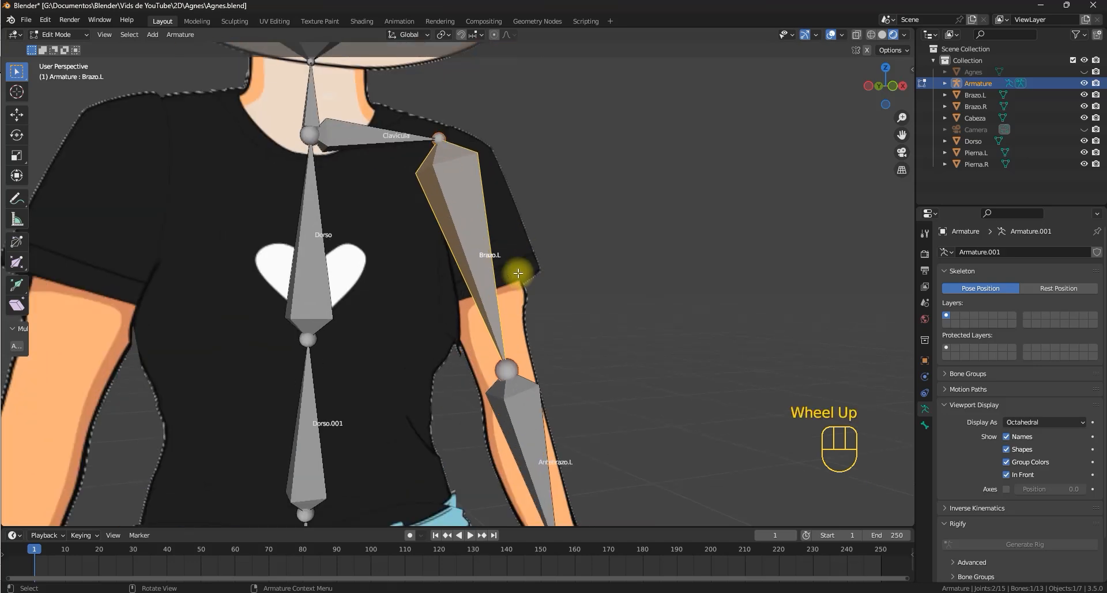
middle_drag(519, 272, 516, 250)
scroll(524, 267, down, 1)
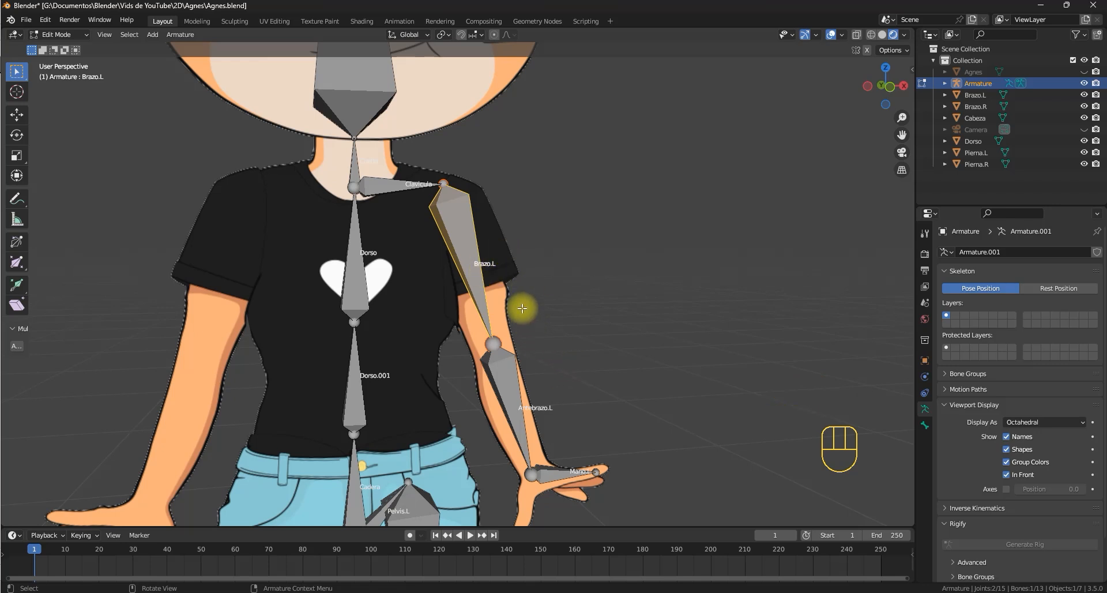
scroll(519, 300, down, 1)
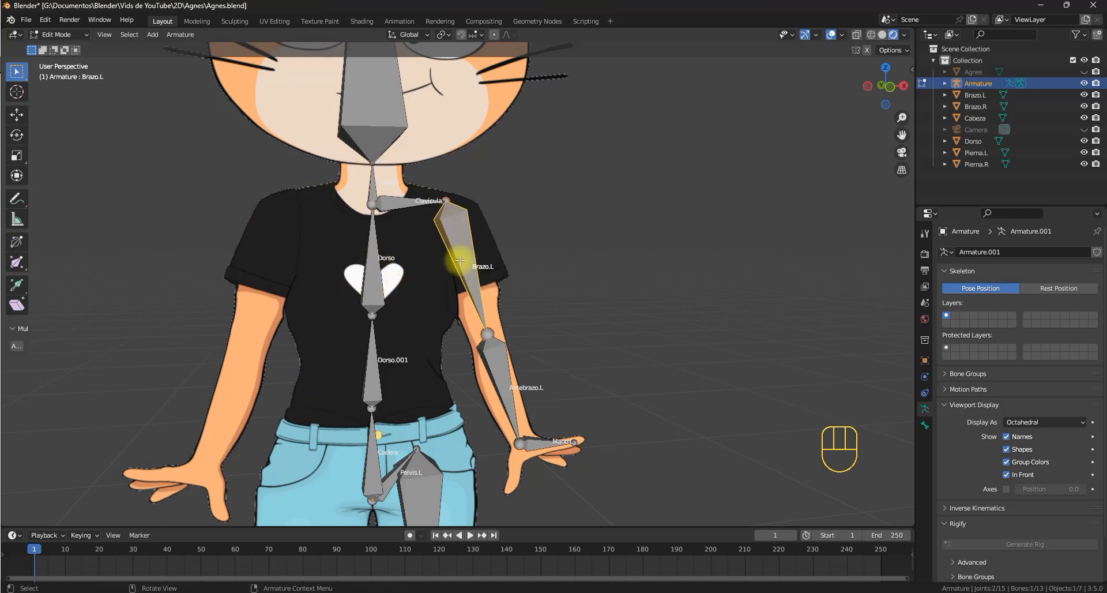
scroll(438, 300, down, 1)
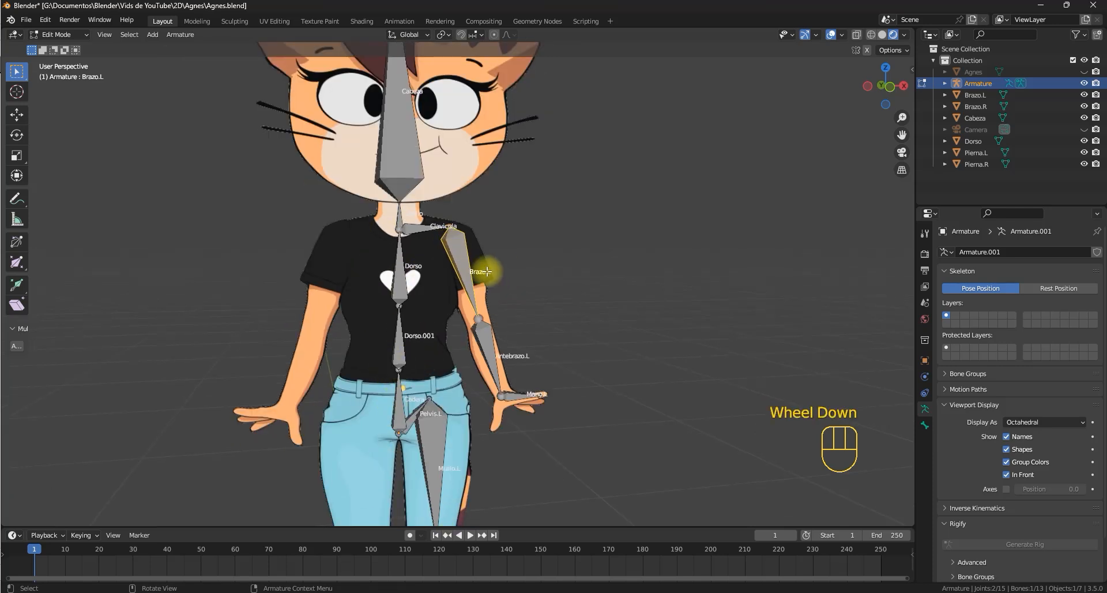
scroll(490, 271, up, 2)
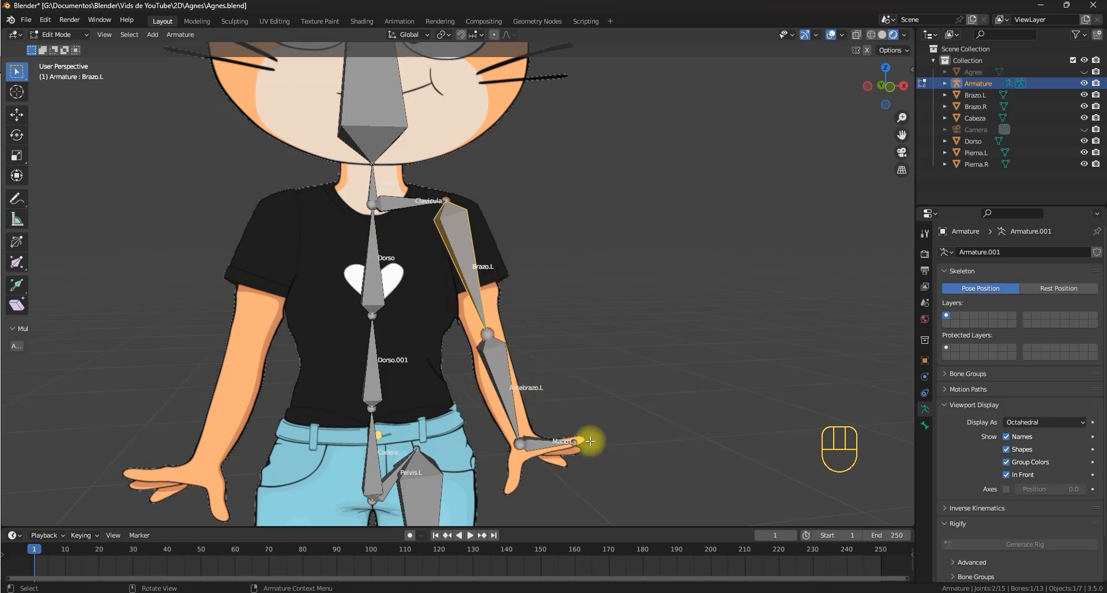
scroll(522, 281, down, 2)
Try to symmetrize all bones of the armature onto the character's right side.
alt+middle_drag(501, 259, 493, 234)
scroll(486, 262, down, 1)
key(a)
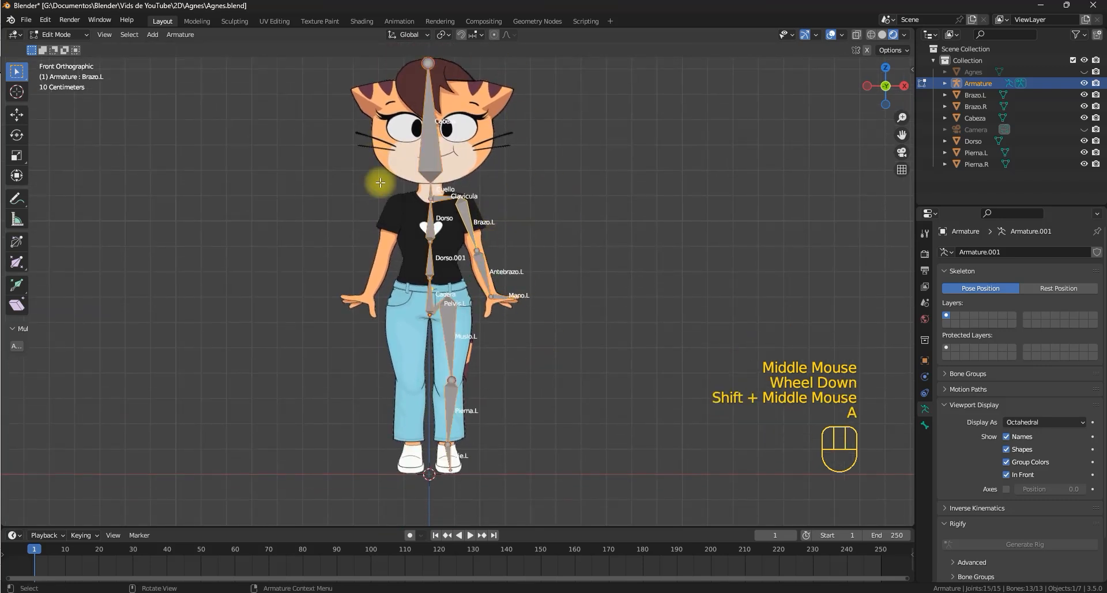
click(190, 36)
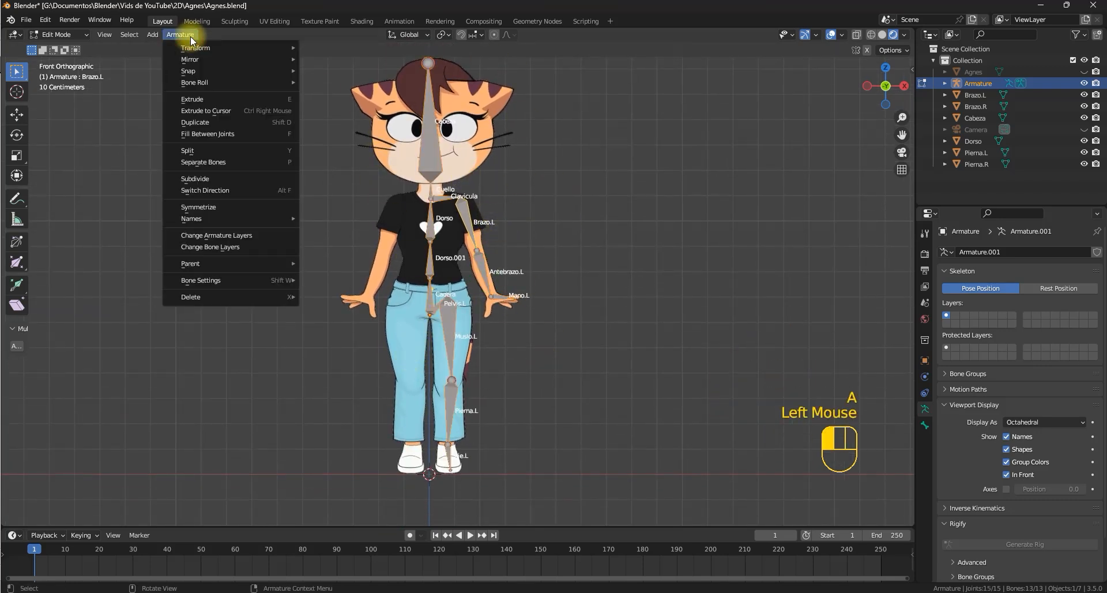
click(223, 207)
scroll(472, 196, up, 3)
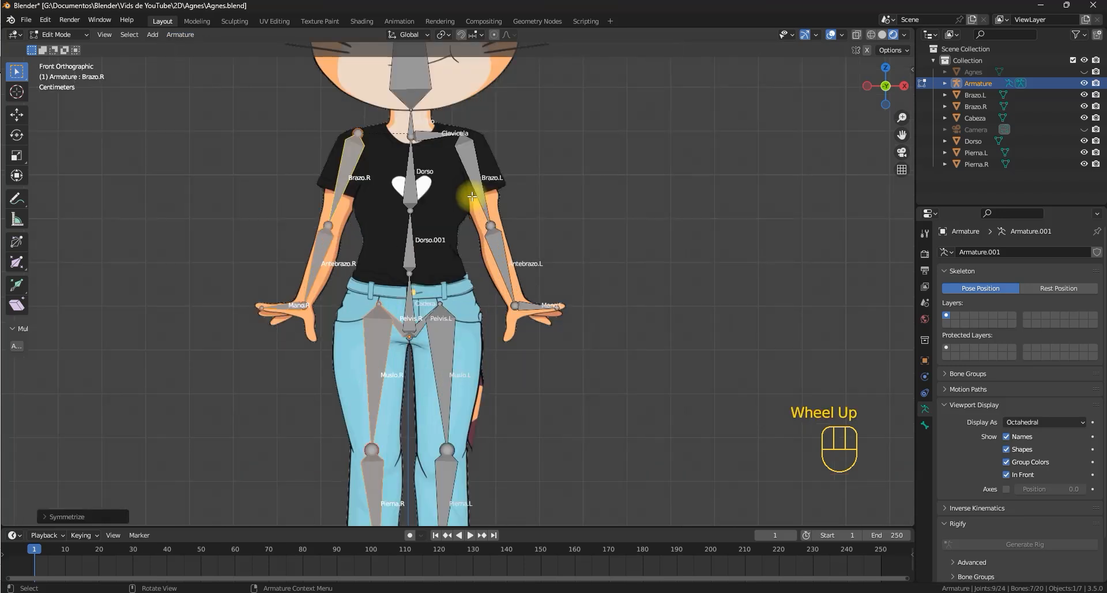
shift+middle_drag(399, 136, 454, 201)
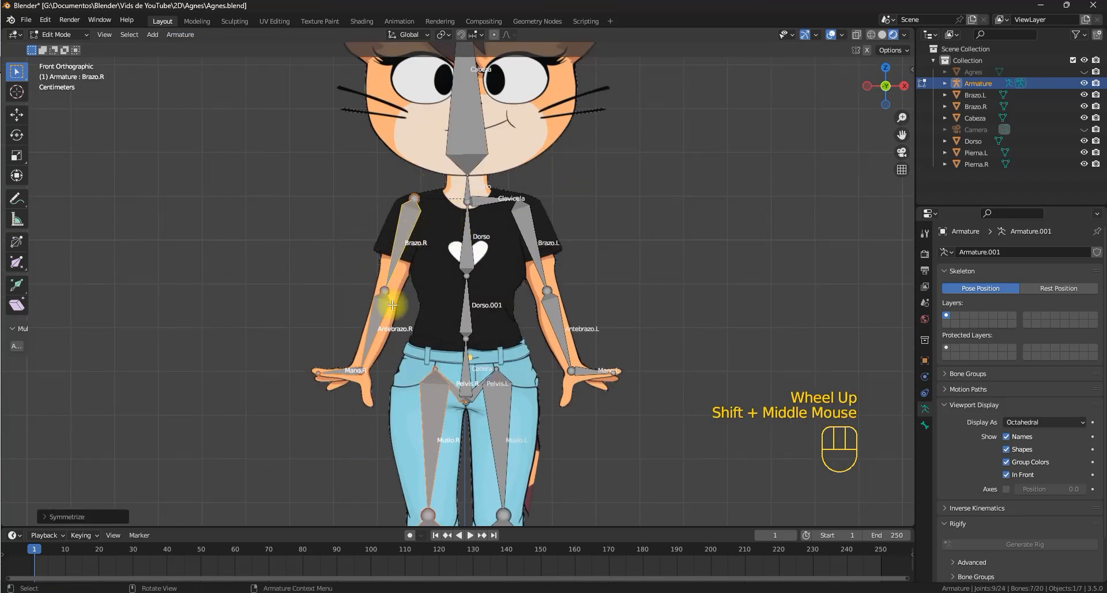
shift+middle_drag(375, 334, 433, 295)
scroll(433, 295, up, 2)
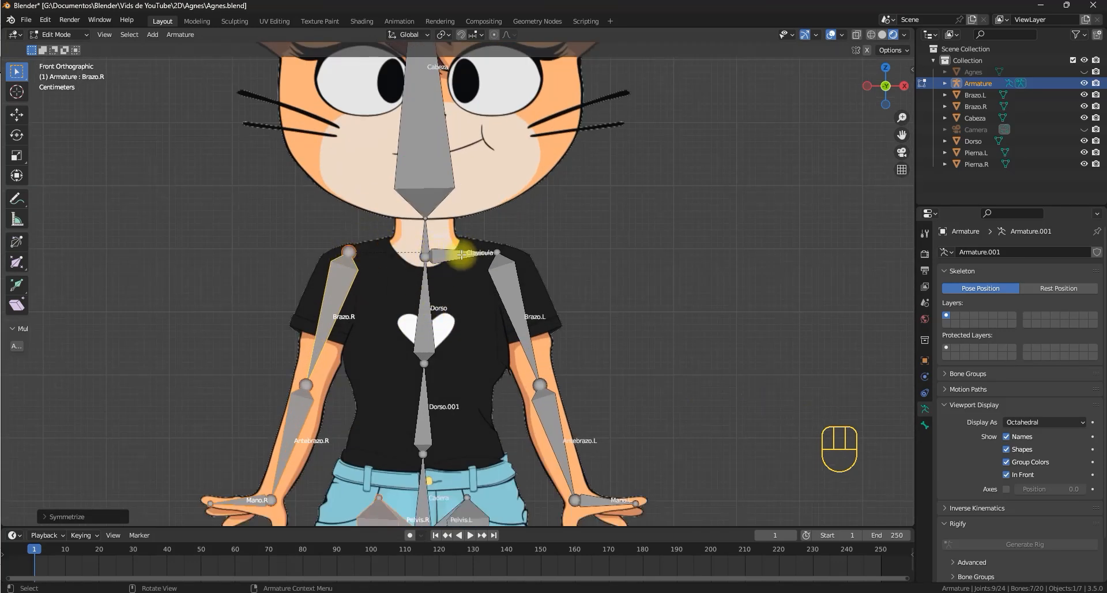
scroll(462, 255, up, 2)
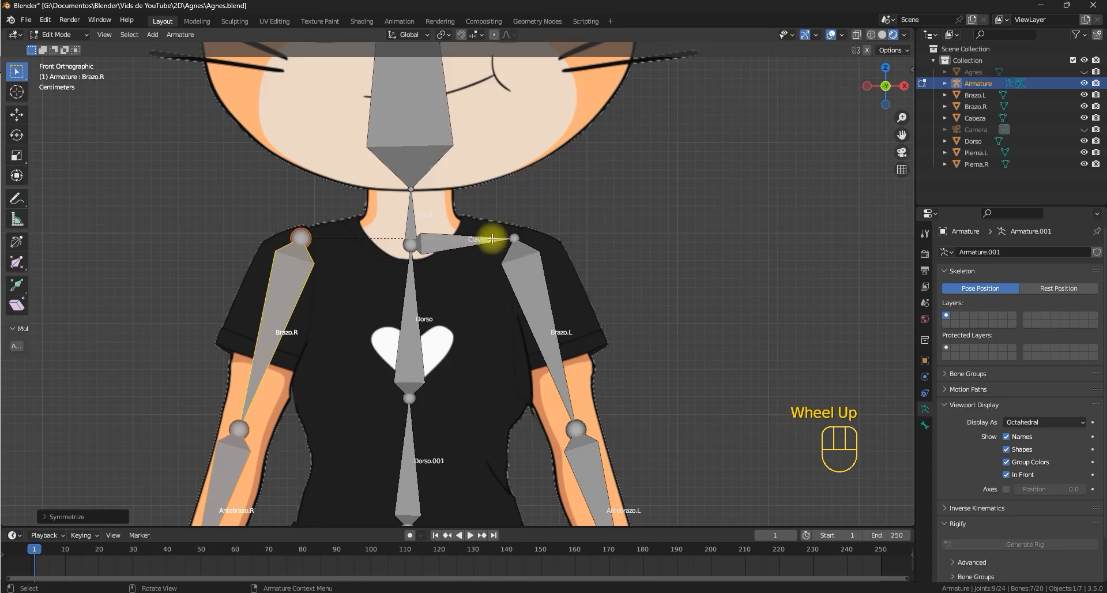
scroll(467, 242, down, 1)
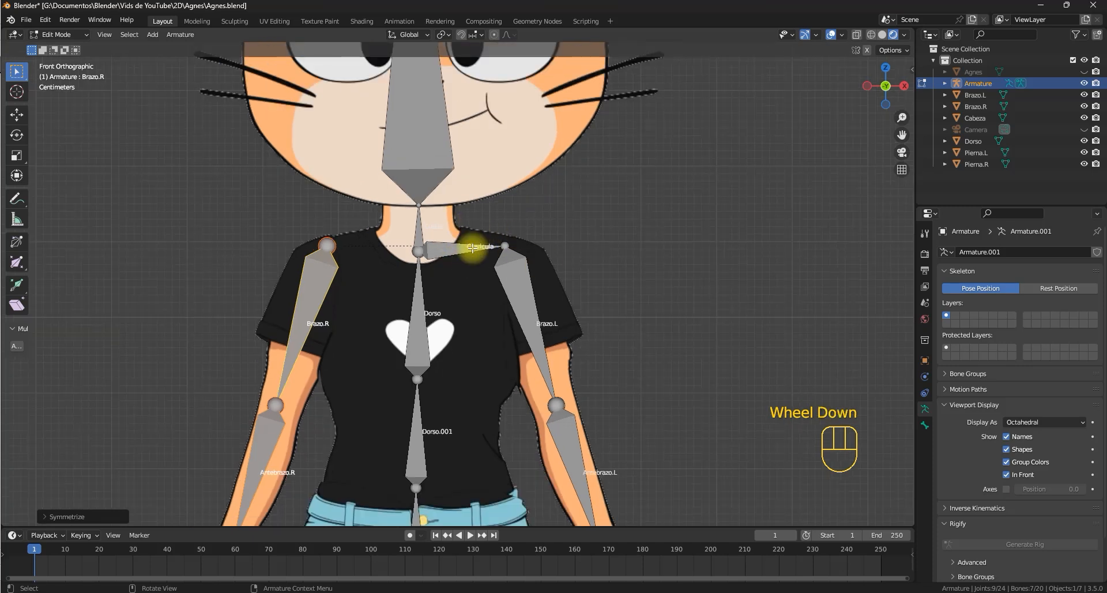
scroll(473, 248, down, 2)
key(ctrl+z)
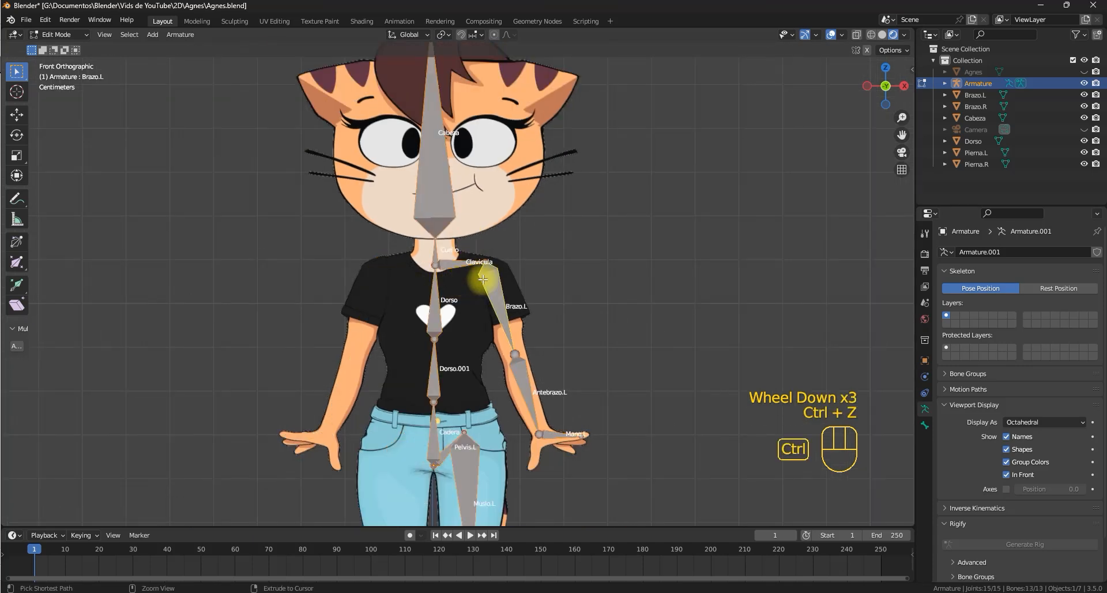
Rename the left clavicle bone as Clavicula.L.
click(453, 263)
scroll(454, 266, up, 2)
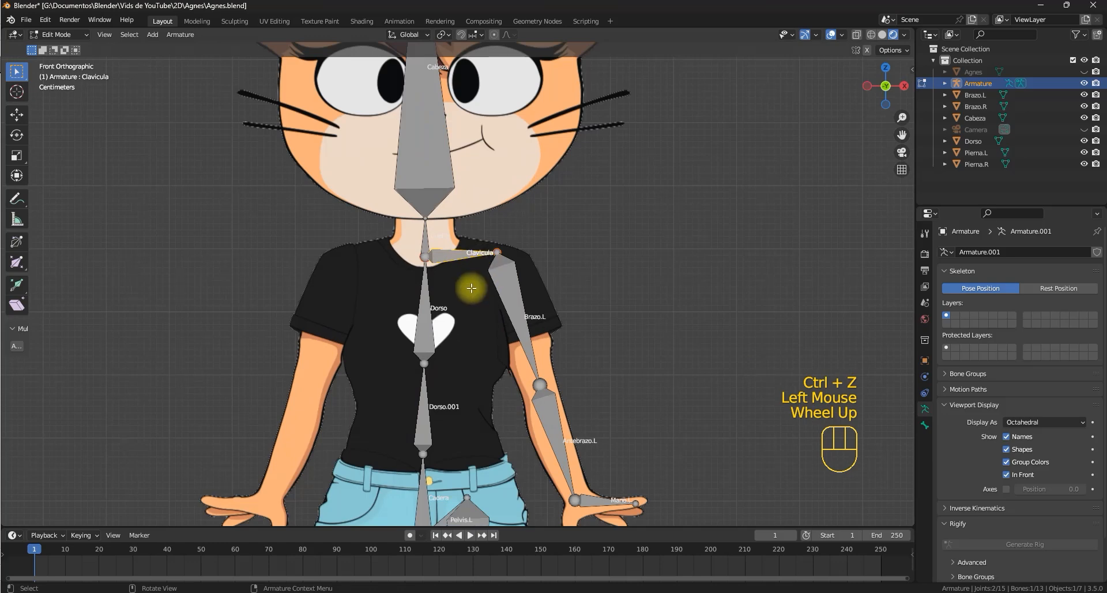
key(F2)
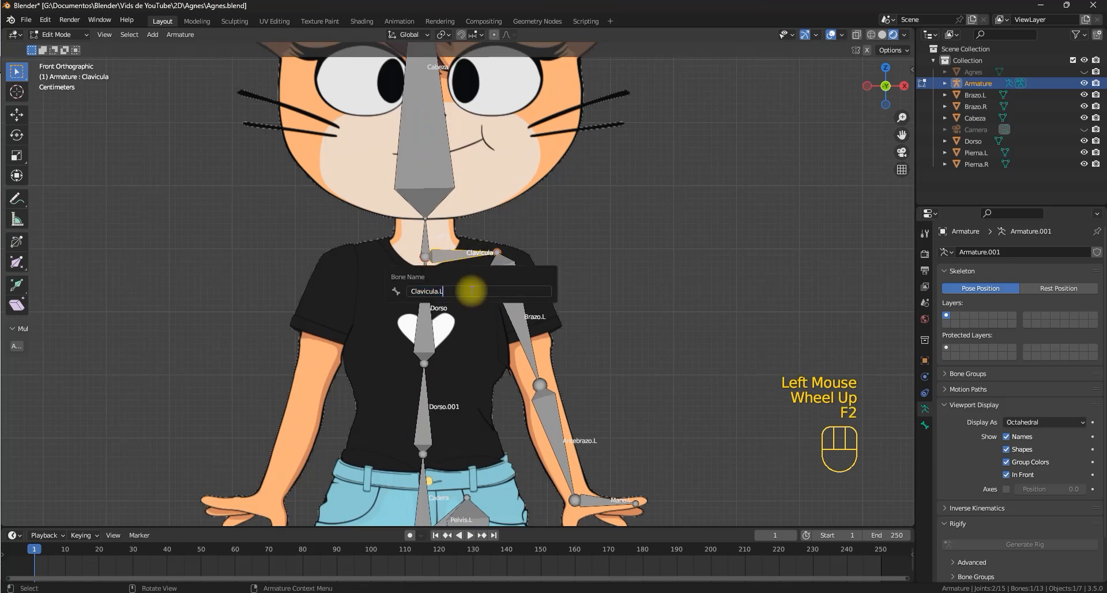
text(.L)
key(Return)
Select every bone and symmetrize the armature to create the right-side arm, clavicle, pelvis and leg bones.
scroll(444, 279, down, 2)
key(a)
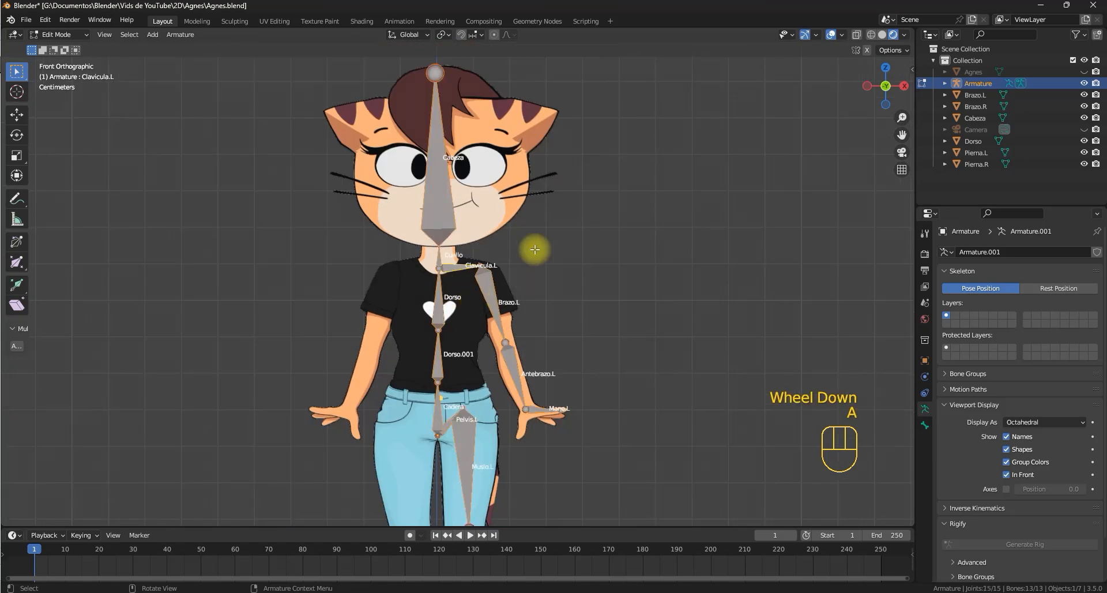
scroll(513, 252, down, 1)
shift+middle_drag(512, 252, 483, 206)
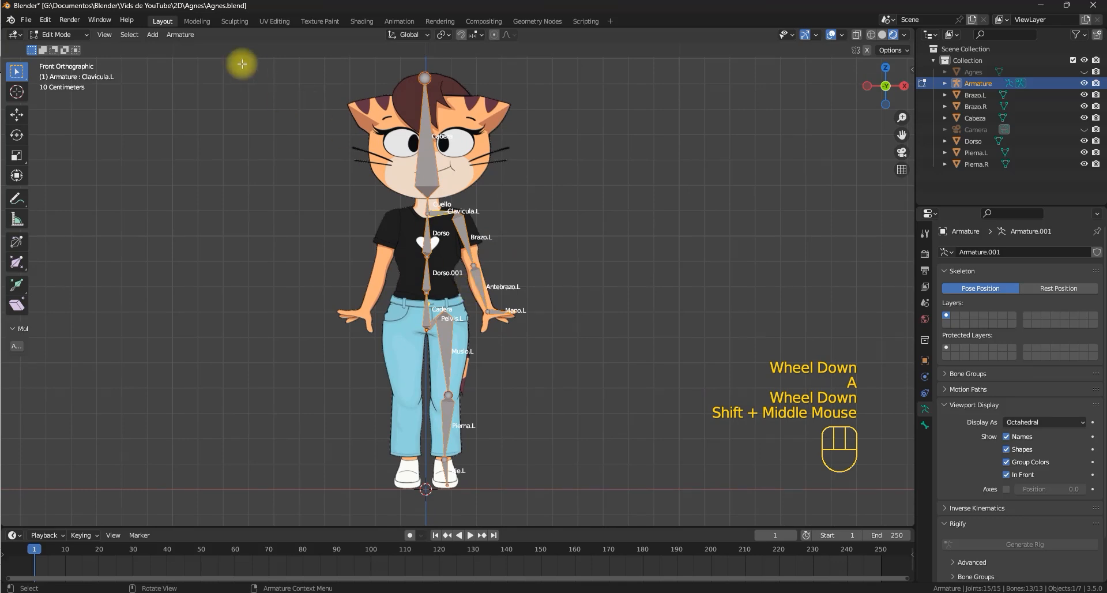
click(180, 34)
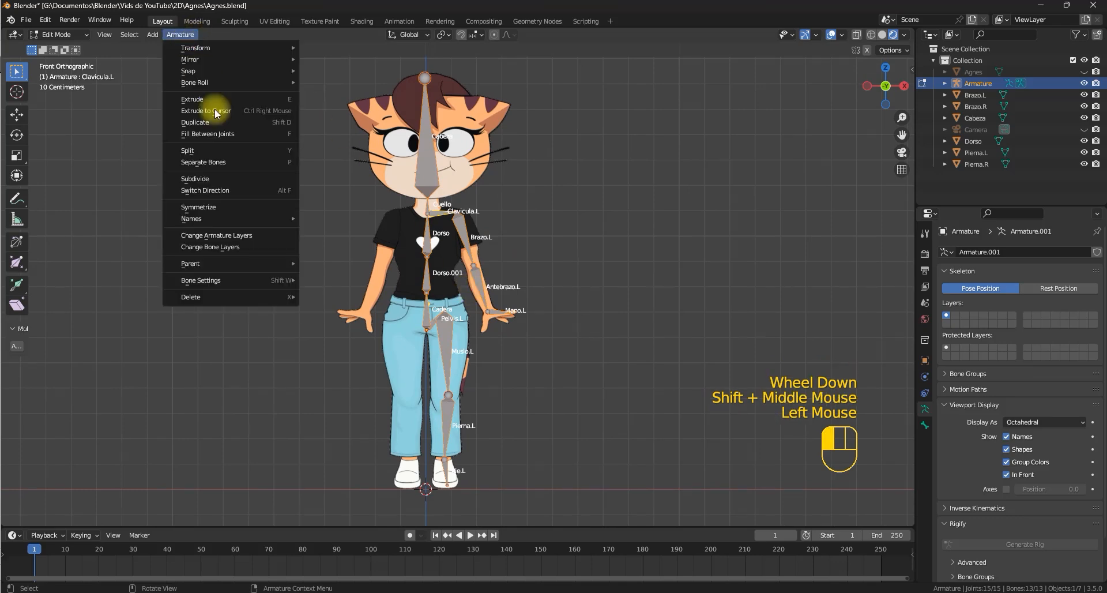
click(207, 206)
scroll(429, 213, up, 2)
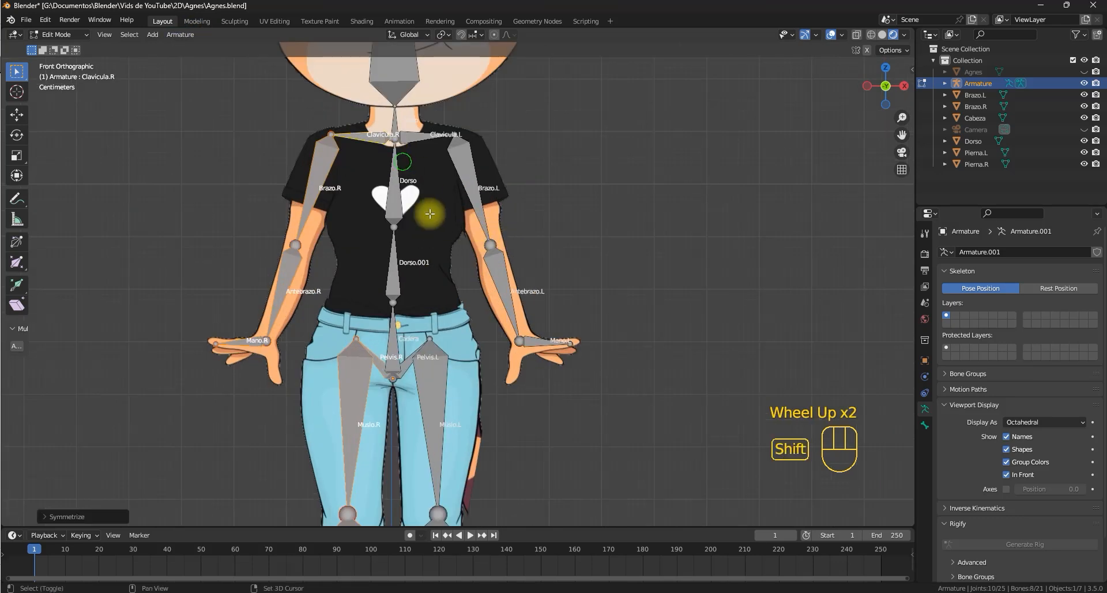
shift+middle_drag(430, 213, 467, 314)
scroll(467, 313, up, 1)
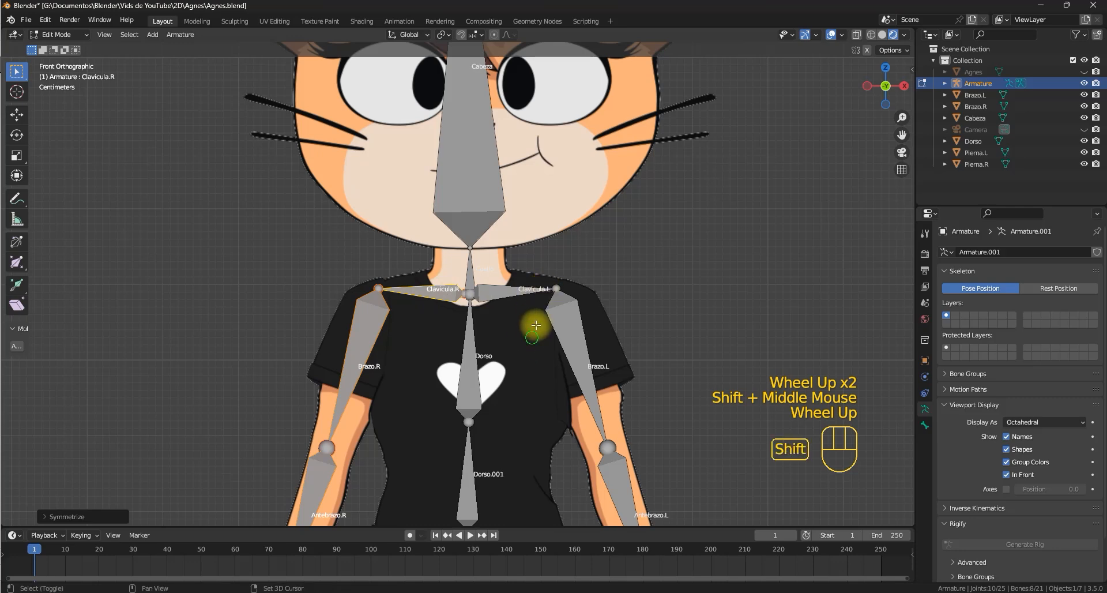
shift+middle_drag(535, 325, 524, 200)
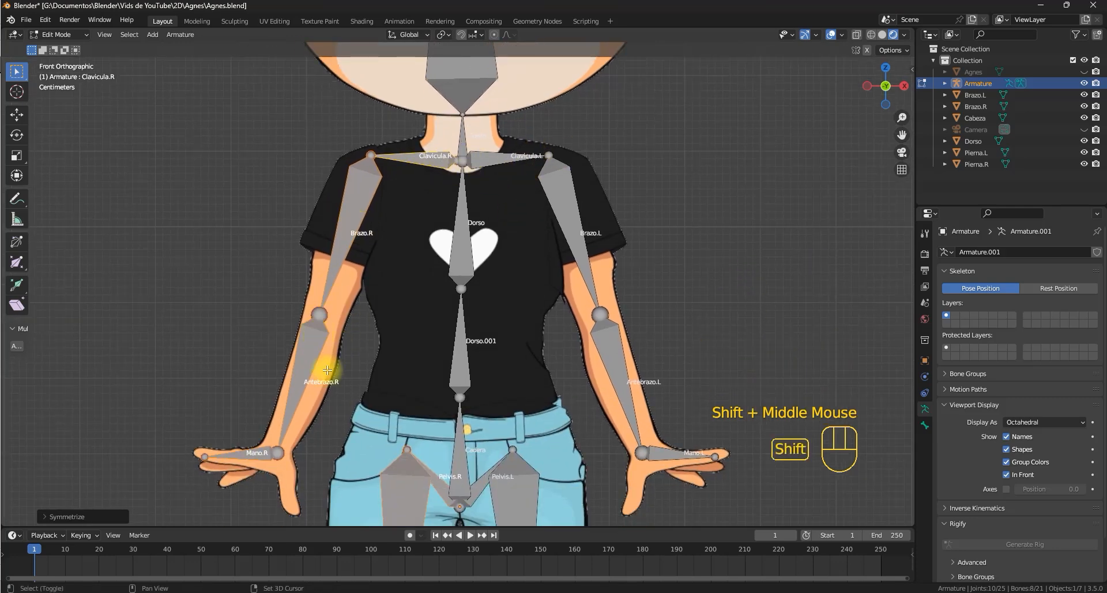
Move the right wrist and right elbow joints slightly to fit the drawn right arm.
shift+middle_drag(327, 369, 317, 238)
click(270, 320)
key(g)
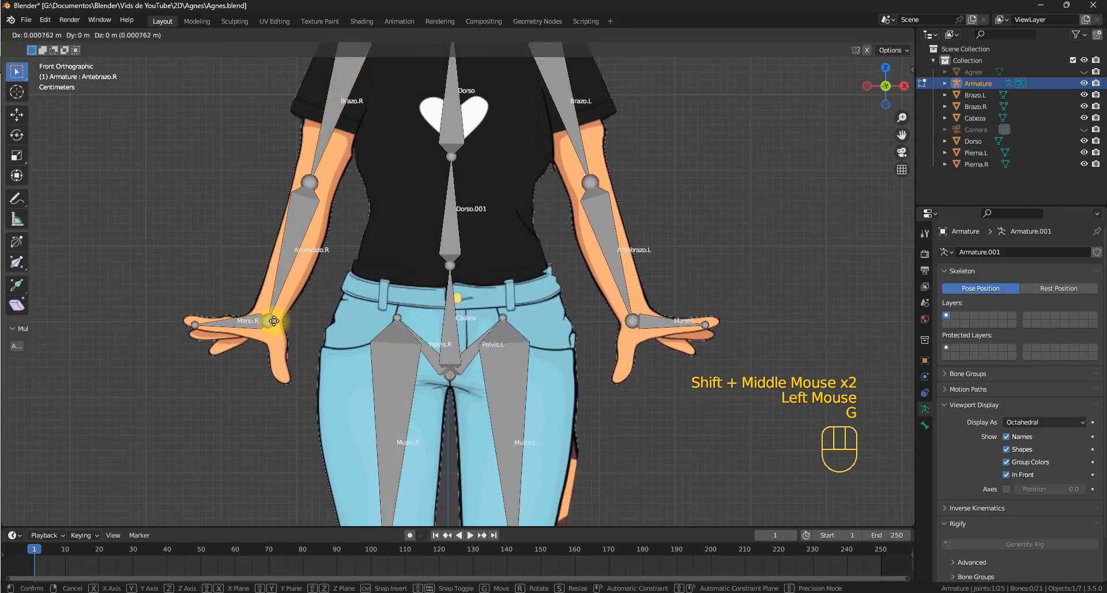
click(274, 321)
click(309, 185)
key(g)
click(332, 177)
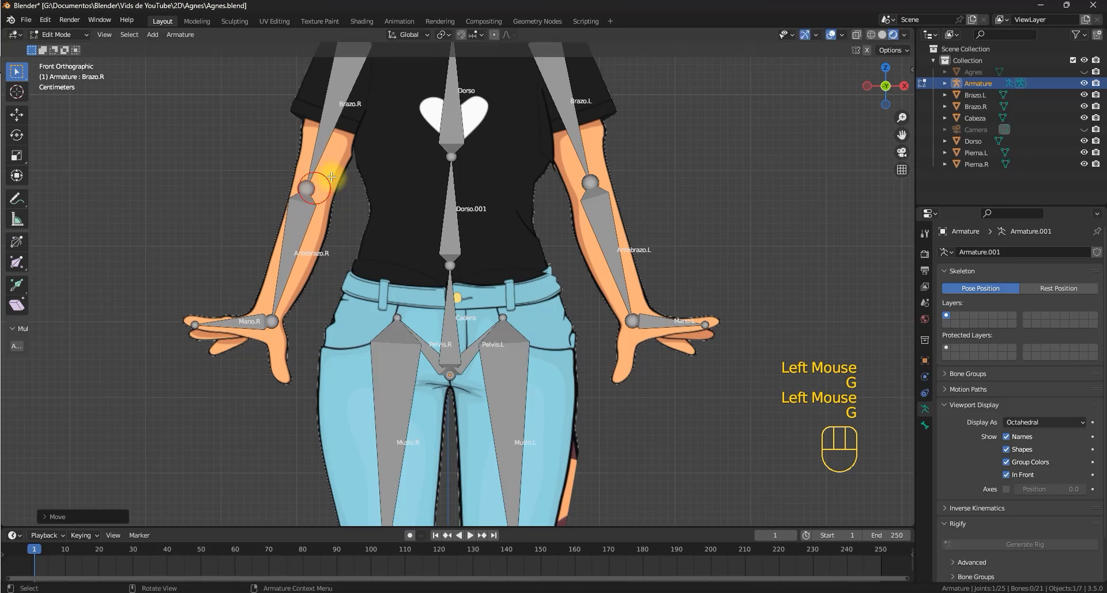
Leave armature editing and return to Object Mode.
shift+middle_drag(332, 177, 346, 215)
scroll(539, 210, down, 2)
shift+middle_drag(539, 210, 413, 247)
scroll(479, 289, down, 2)
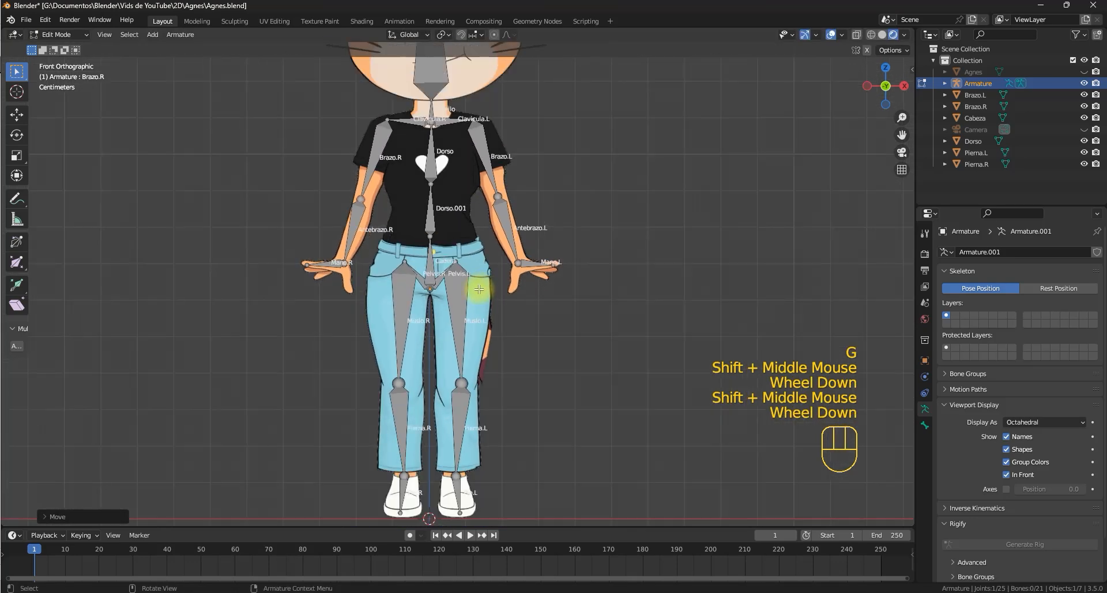
shift+middle_drag(479, 289, 482, 425)
scroll(513, 266, down, 2)
shift+middle_drag(514, 267, 563, 231)
key(ctrl+Tab)
shift+middle_drag(484, 276, 549, 269)
mouse_move(534, 222)
shift+middle_down()
mouse_move(523, 220)
mouse_move(528, 233)
shift+middle_up()
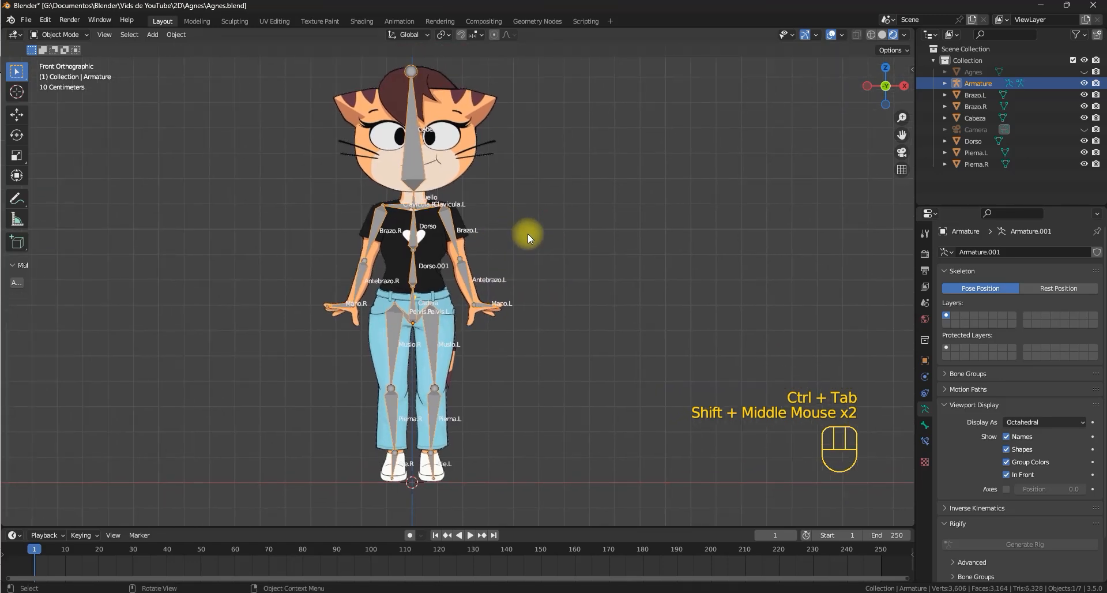
Parent all the body-part meshes to the armature using Armature Deform With Empty Groups.
key(a)
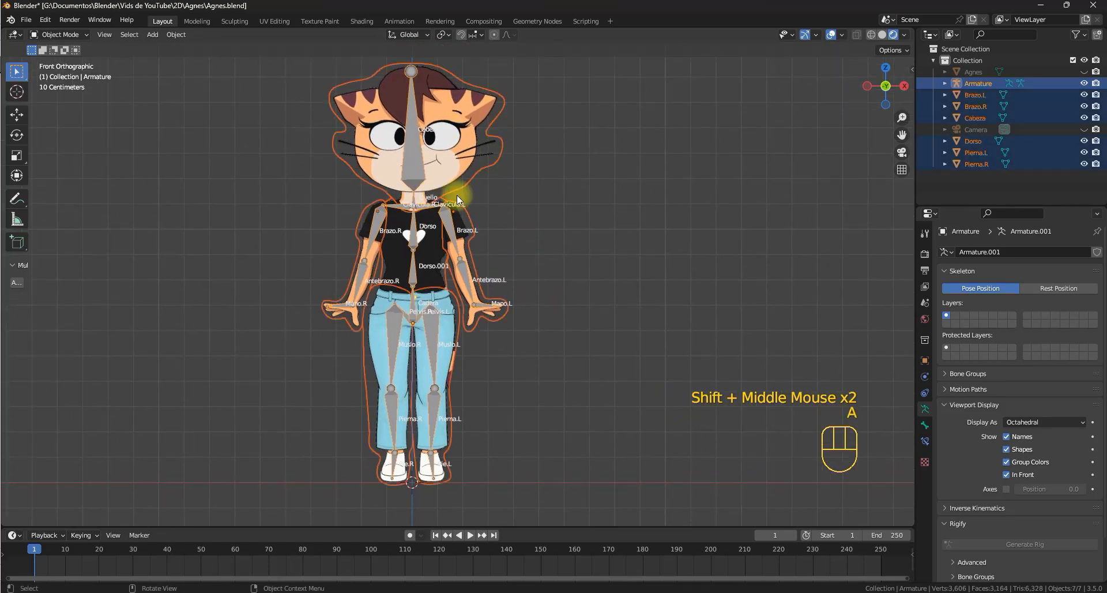
scroll(486, 175, up, 1)
shift+middle_drag(487, 176, 540, 223)
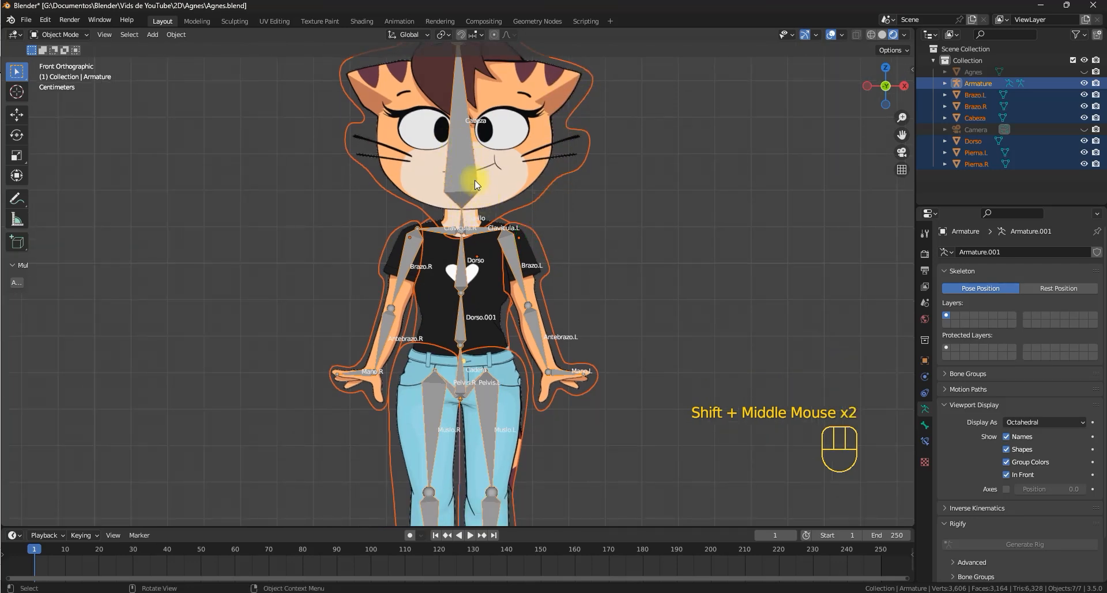
scroll(495, 283, up, 1)
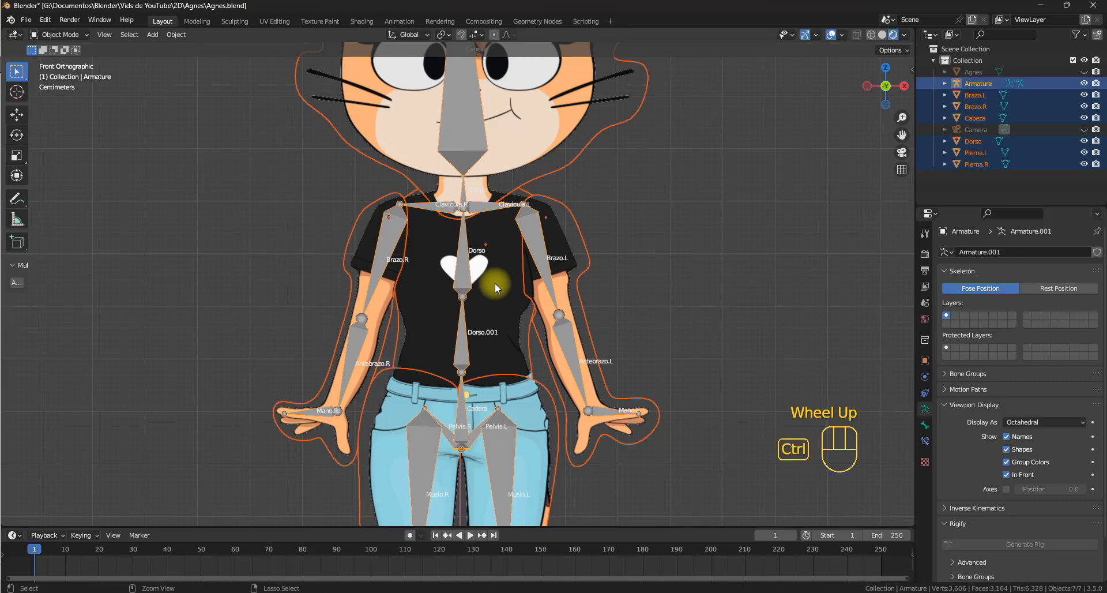
key(ctrl+p)
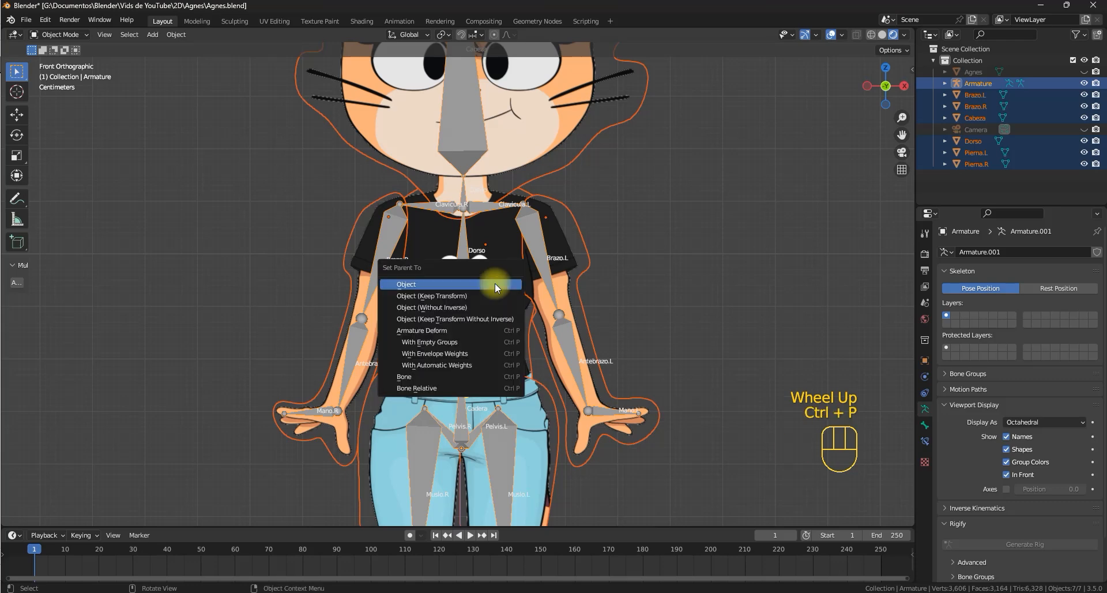
click(434, 344)
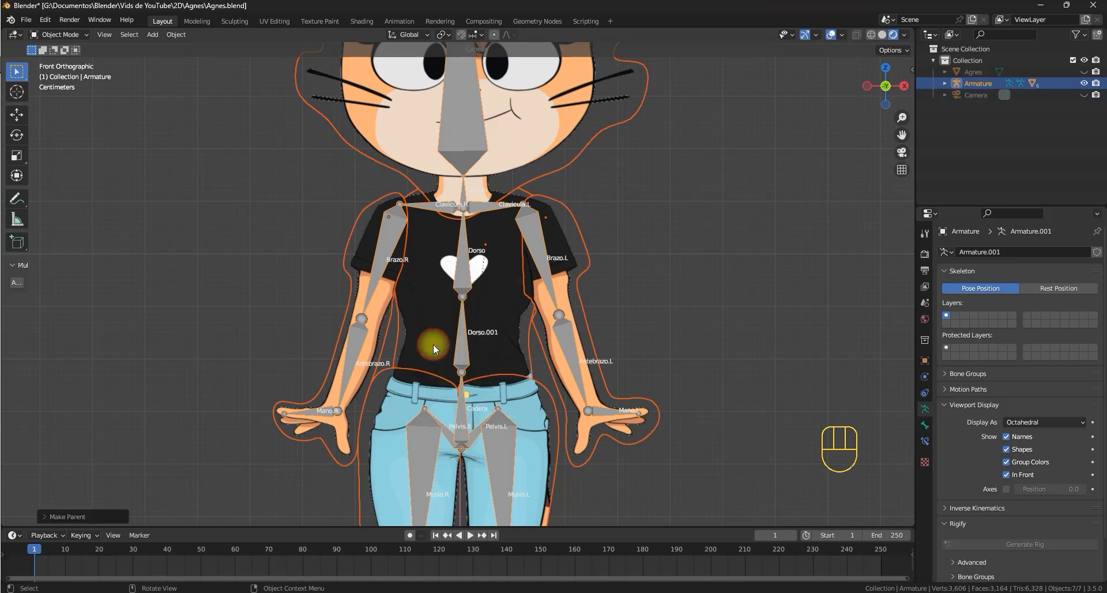
Select the Cabeza head mesh, enlarge its vertex group list and examine the groups, starting from Cadera.
shift+middle_drag(694, 247, 629, 308)
click(530, 160)
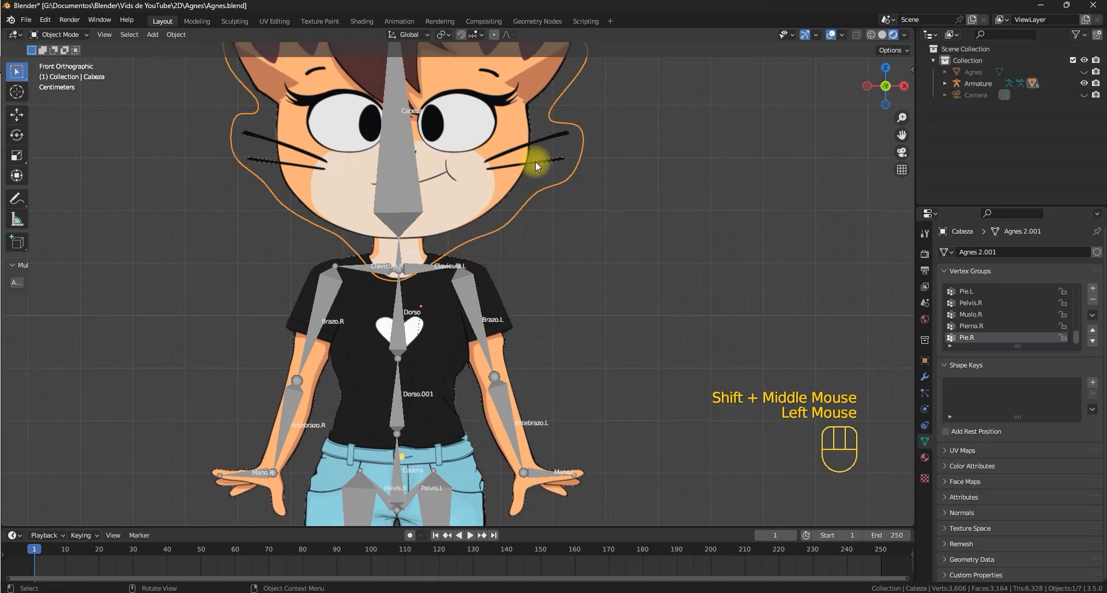
shift+middle_drag(535, 161, 579, 211)
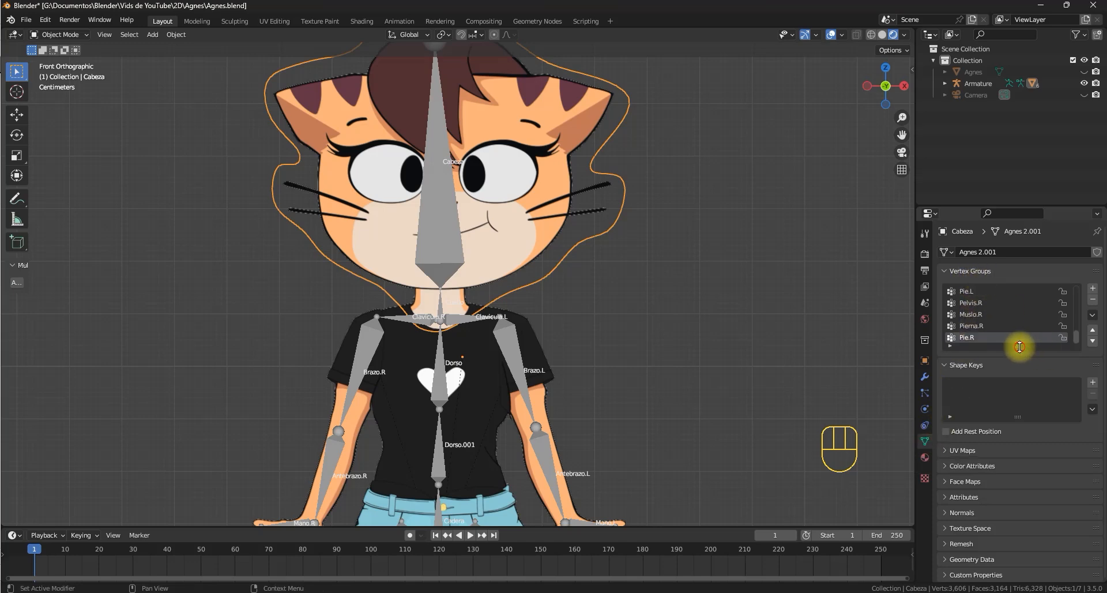
drag(1020, 346, 1020, 460)
scroll(1032, 331, up, 4)
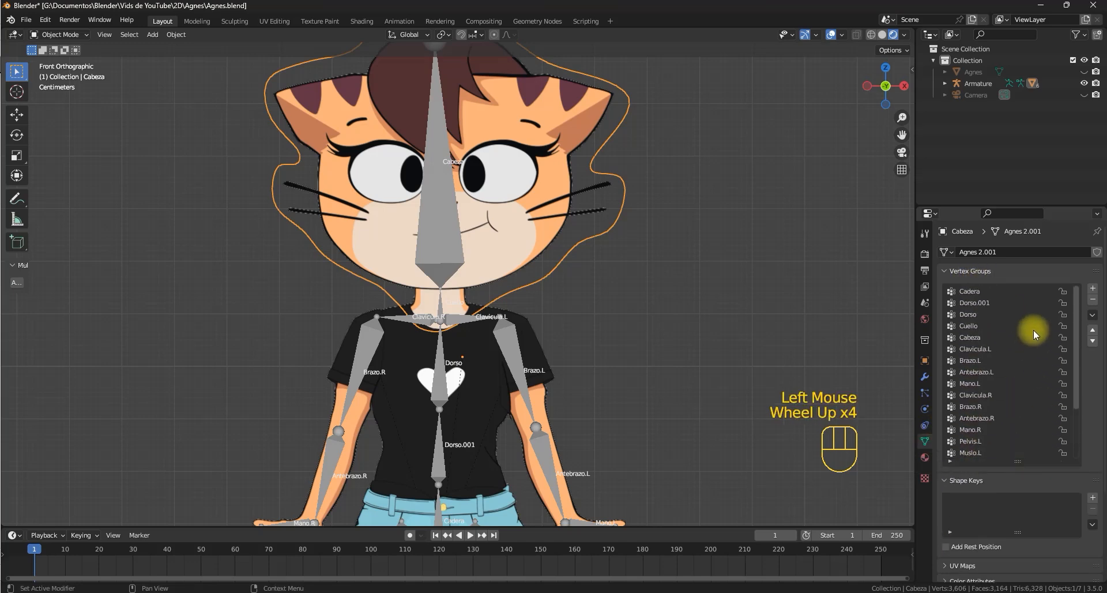
click(989, 293)
scroll(618, 282, down, 1)
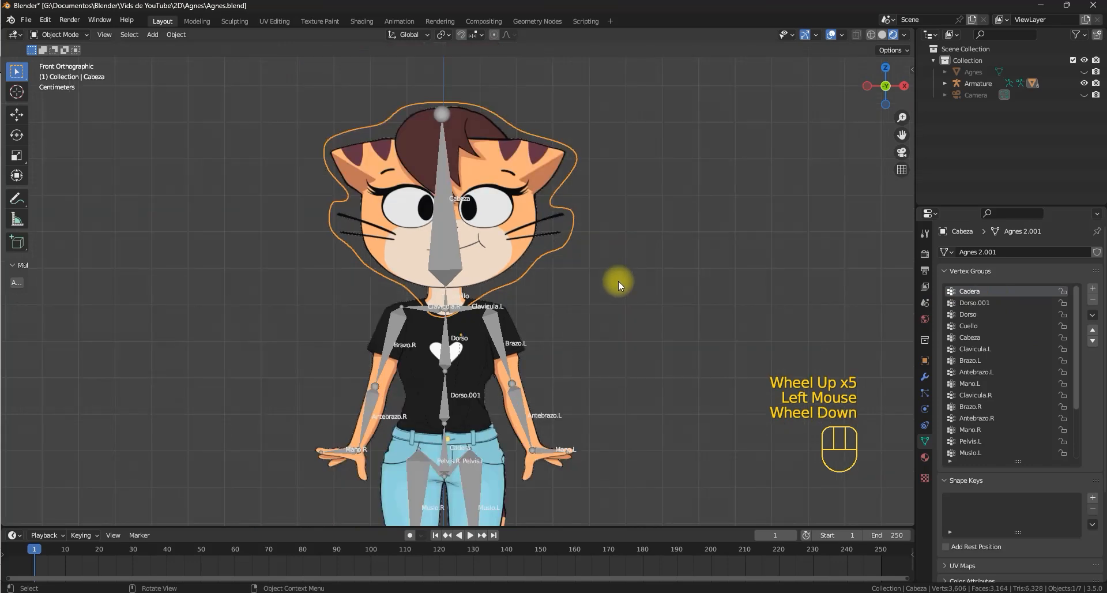
shift+middle_drag(618, 281, 617, 248)
scroll(989, 395, down, 2)
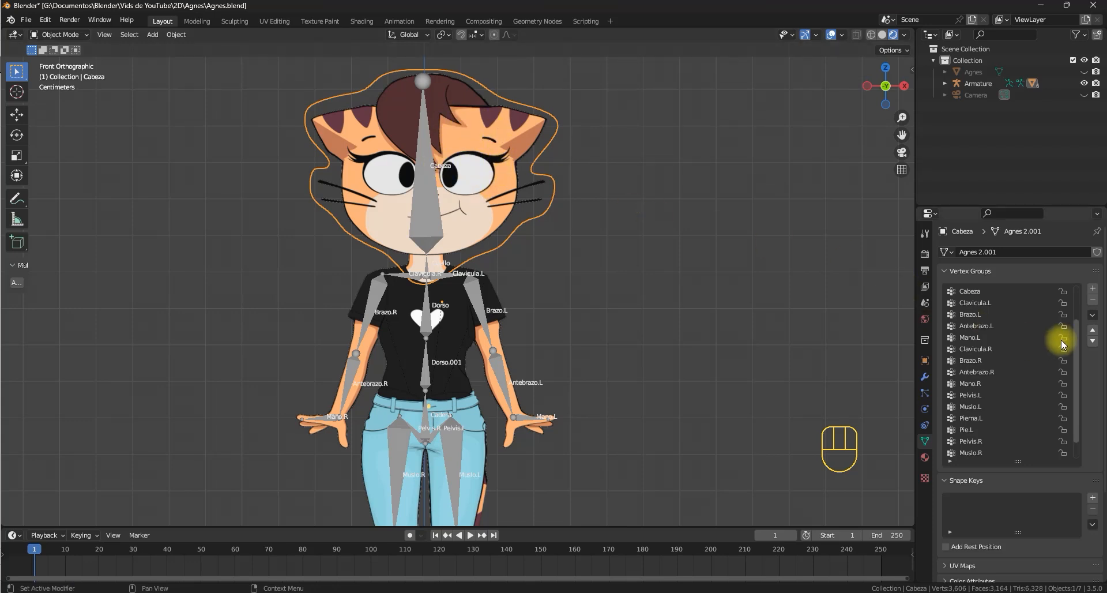
scroll(1008, 313, up, 2)
Make Cabeza the head mesh's active vertex group and select all its vertices in Edit Mode with vertex selection.
click(984, 326)
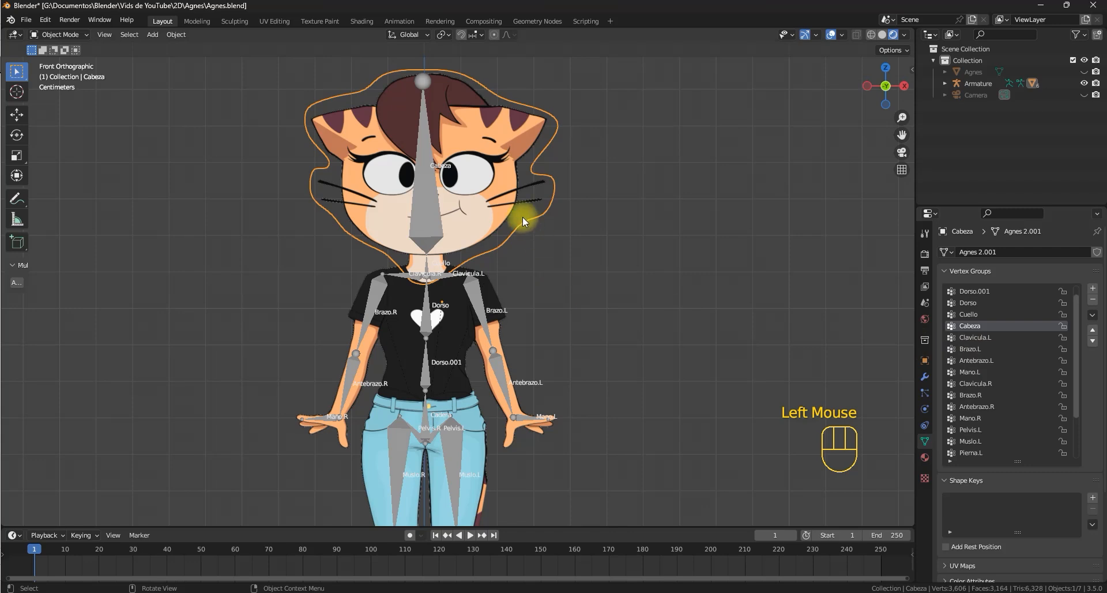
key(Tab)
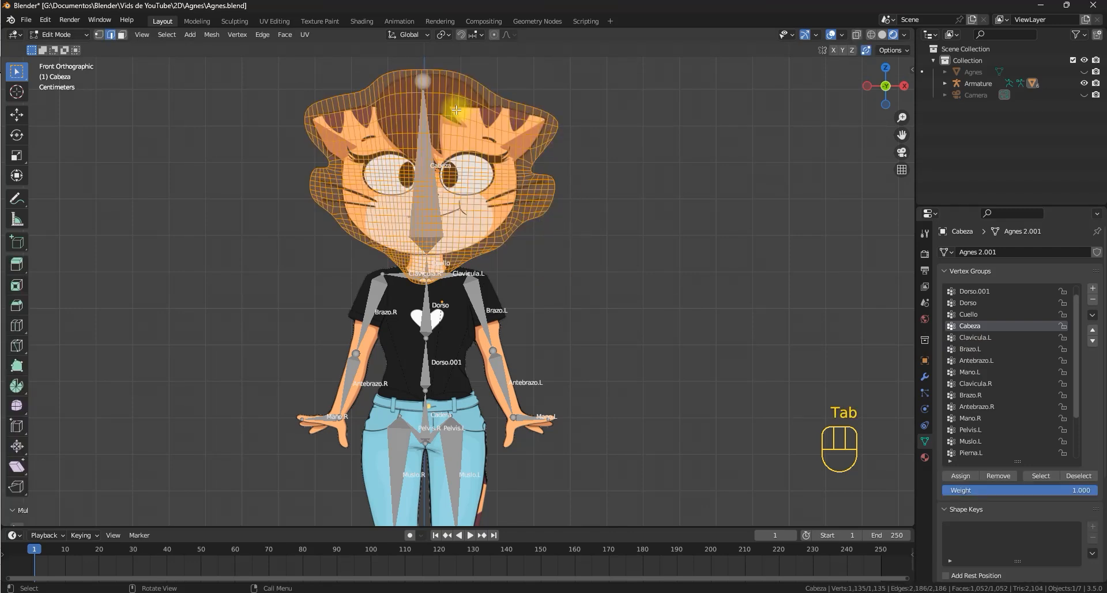
key(a)
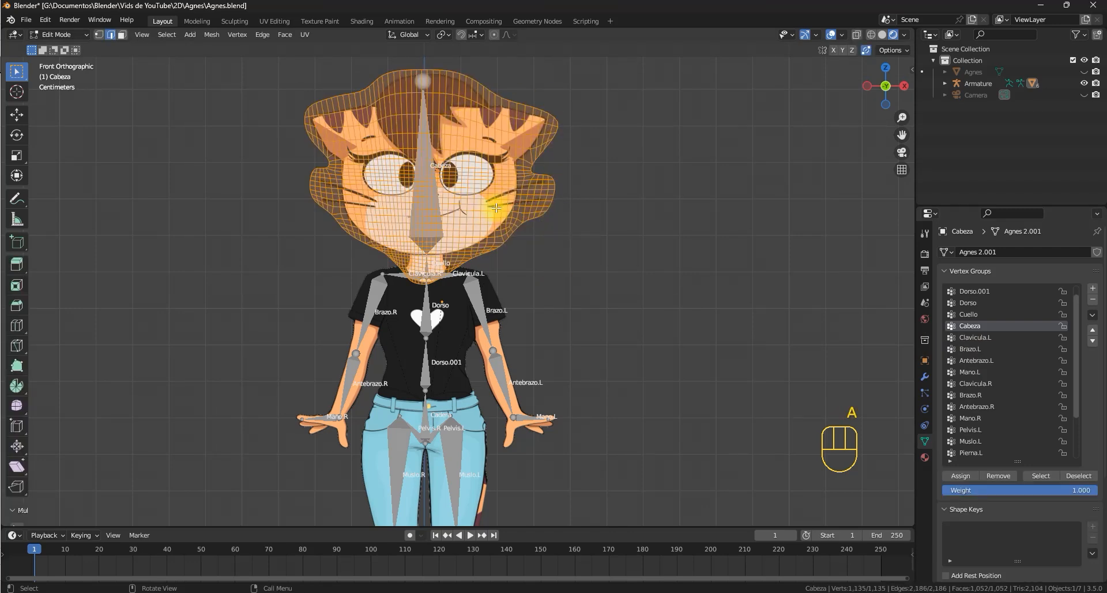
key(a)
key(1)
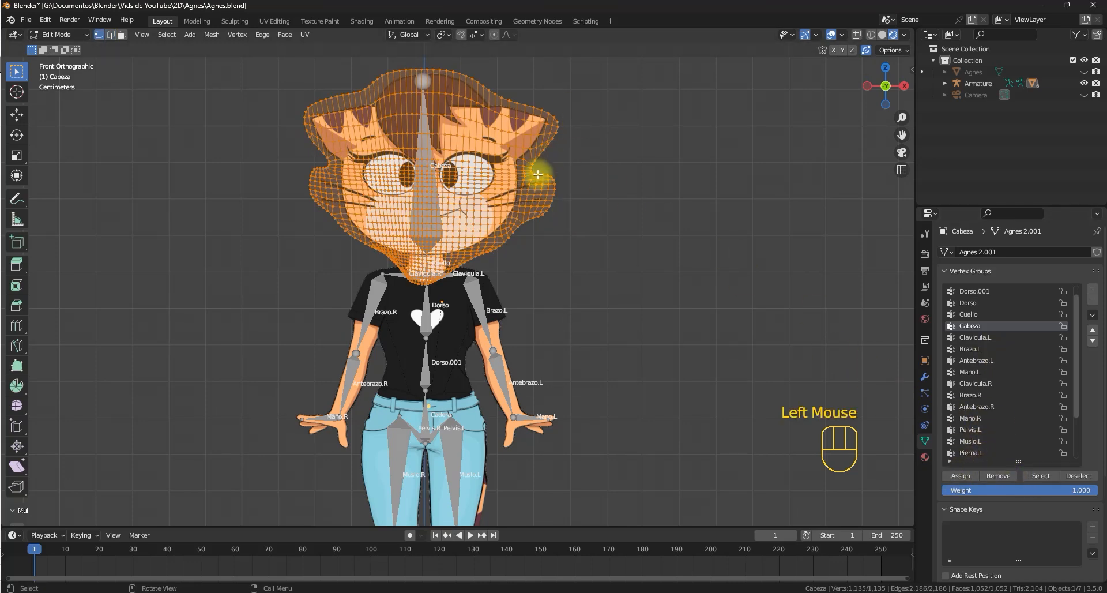
Leave the head mesh's Edit Mode, switch the armature to Pose Mode and test-rotate the Cabeza bone without keeping the rotation.
key(Tab)
click(420, 151)
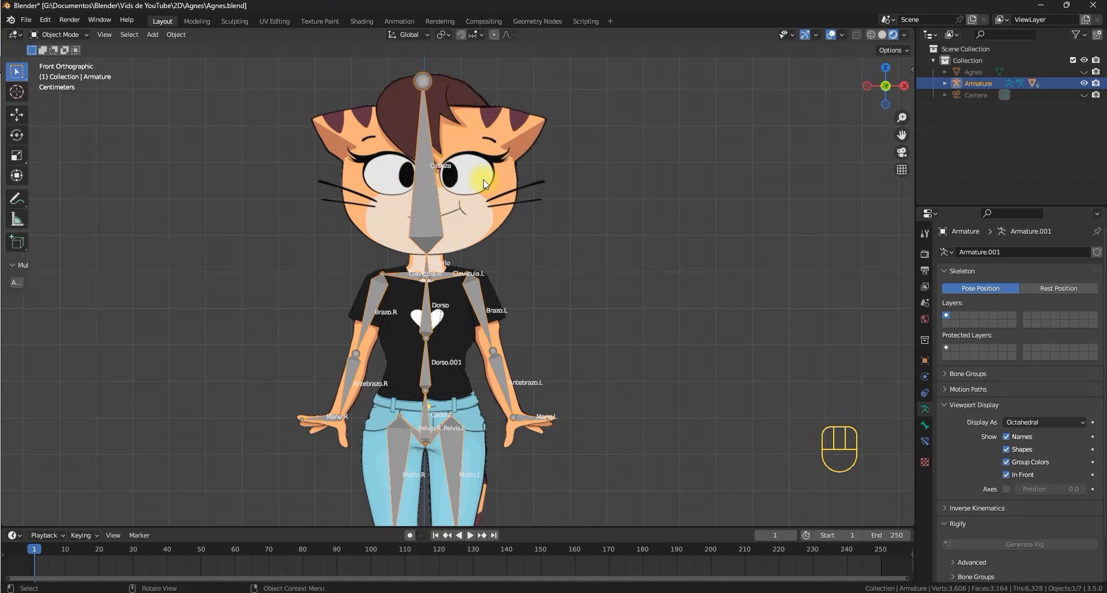
click(480, 124)
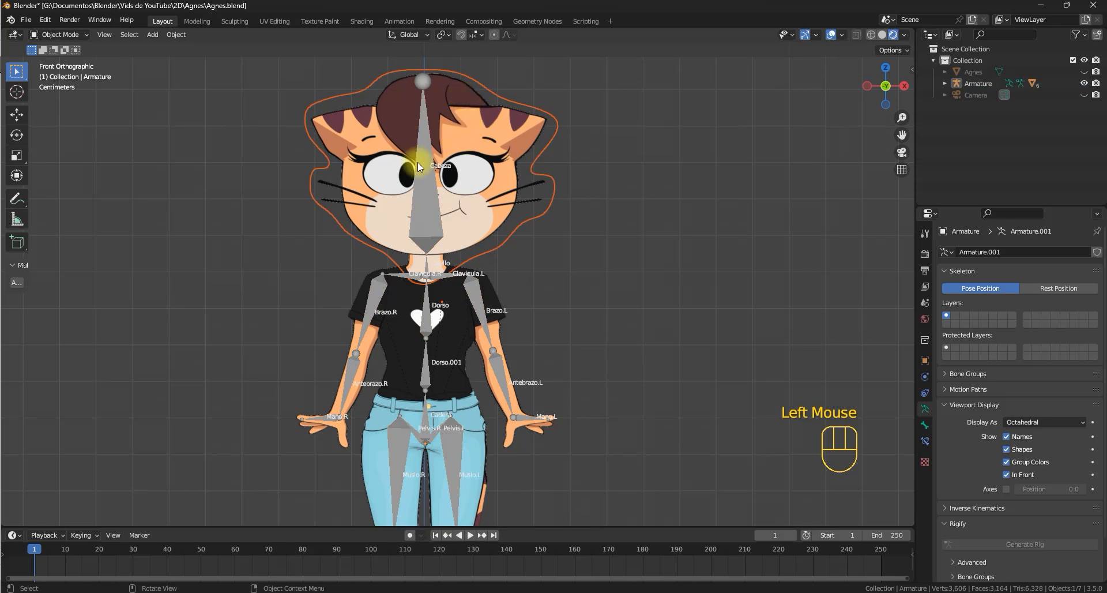
click(434, 161)
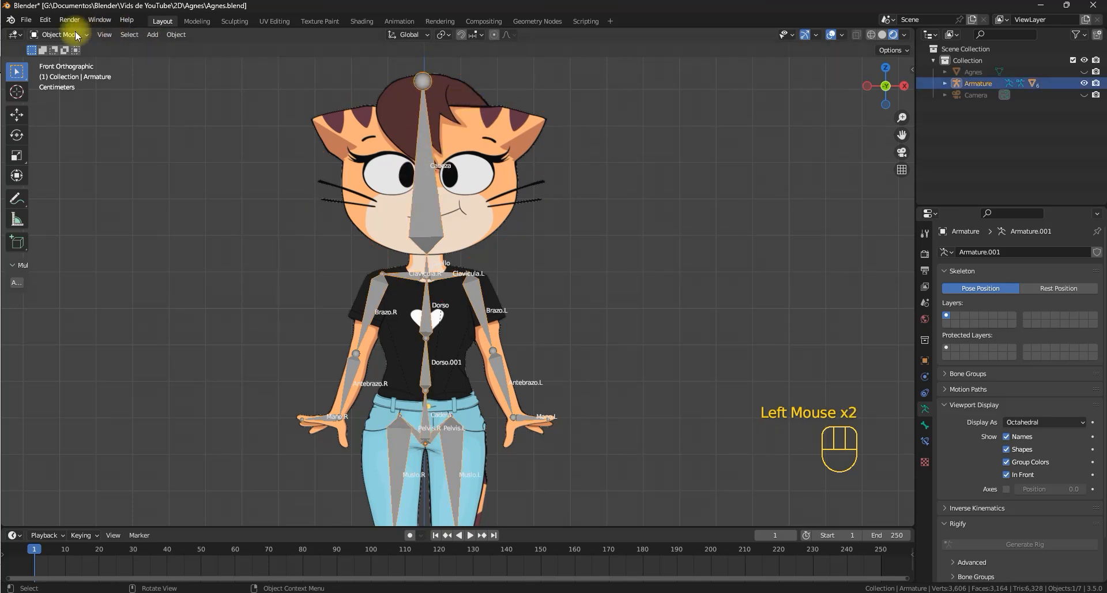
drag(58, 34, 70, 75)
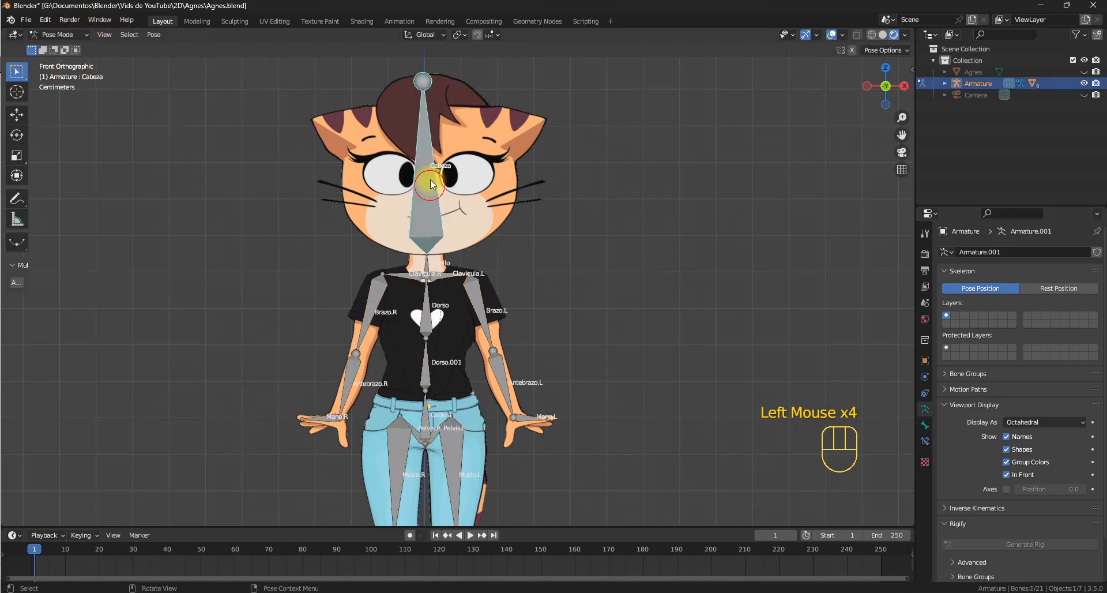
key(r)
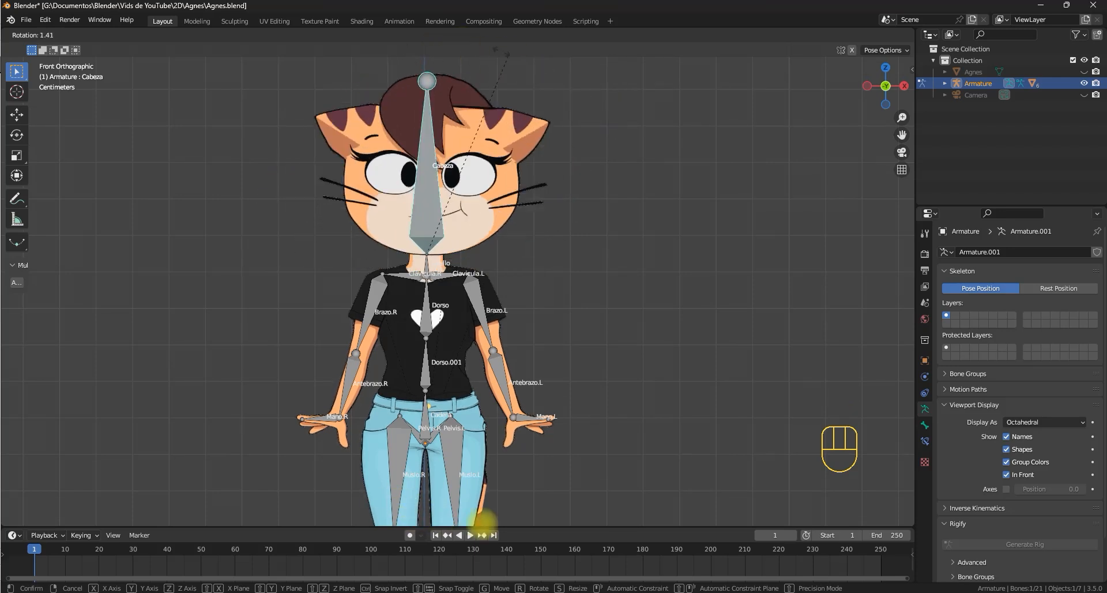
key(Escape)
Try rotating the left arm bones, starting with Brazo.L, without keeping any rotation, and return to Object Mode.
click(480, 305)
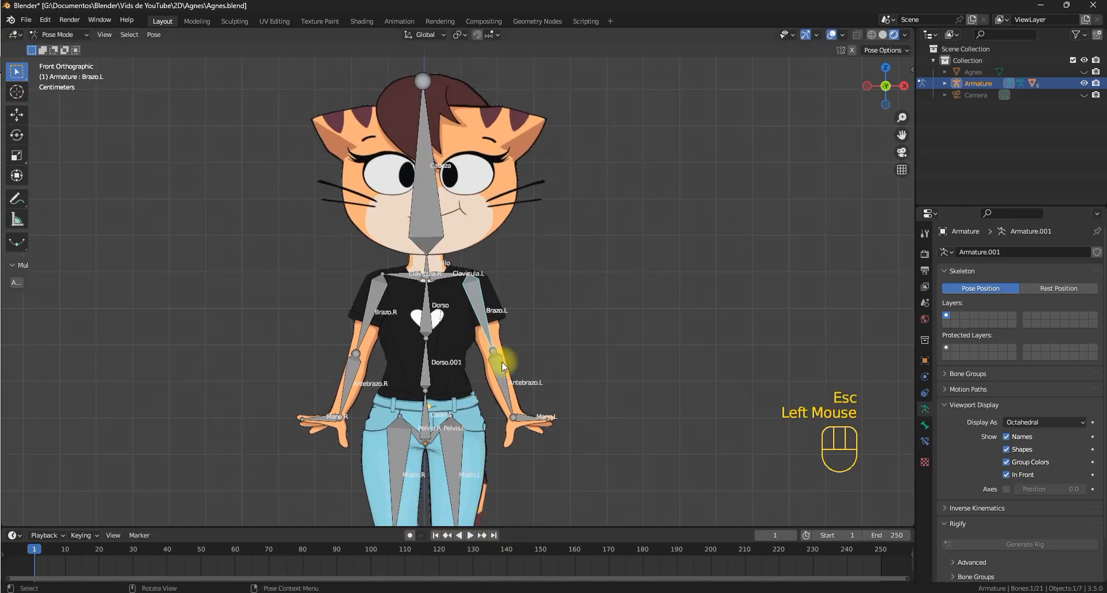
key(r)
key(Escape)
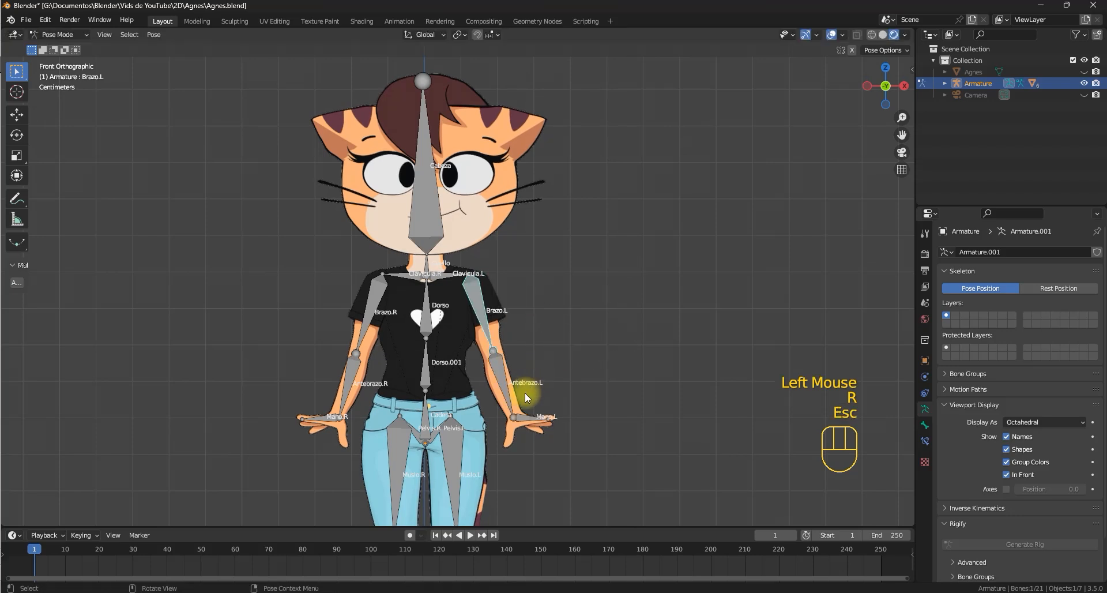
click(524, 362)
key(r)
key(Escape)
key(ctrl+Tab)
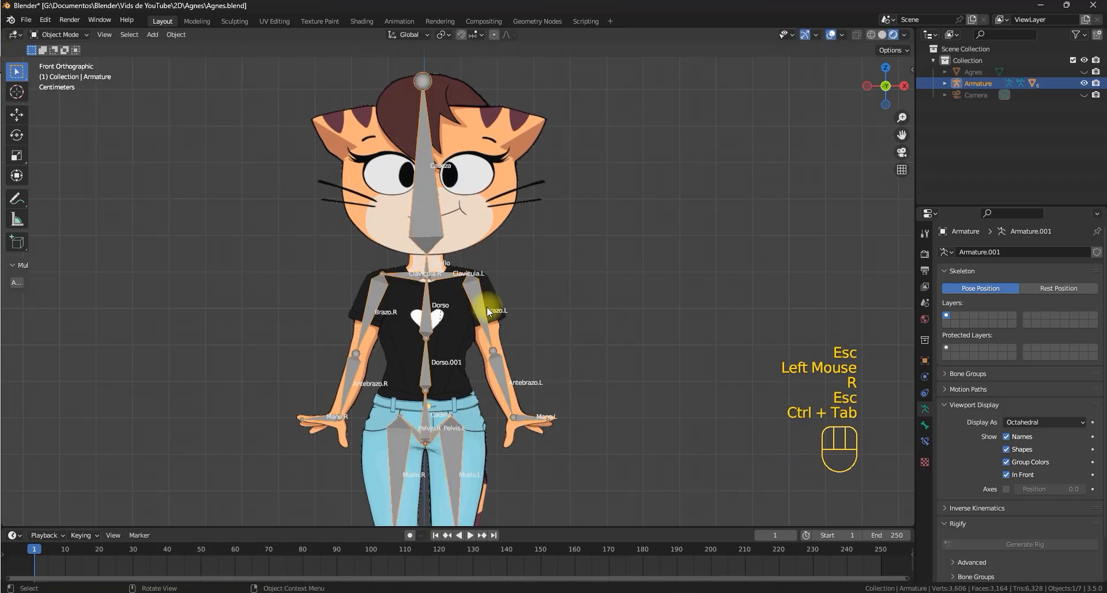
Select the Brazo.L arm mesh and make Brazo.L its active vertex group.
click(501, 299)
shift+middle_drag(525, 333, 508, 275)
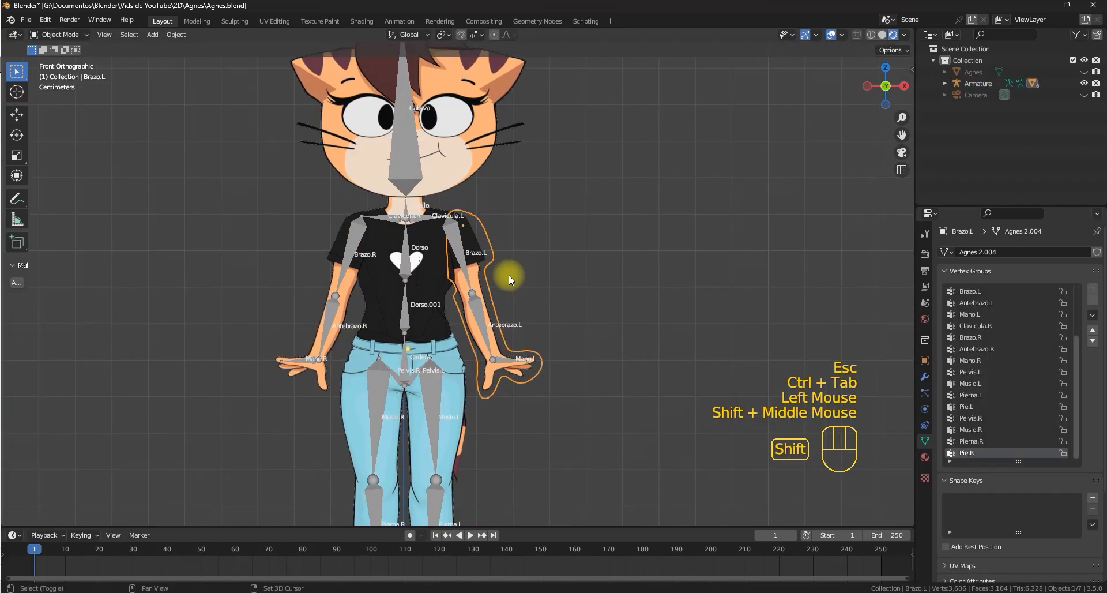
scroll(475, 288, up, 2)
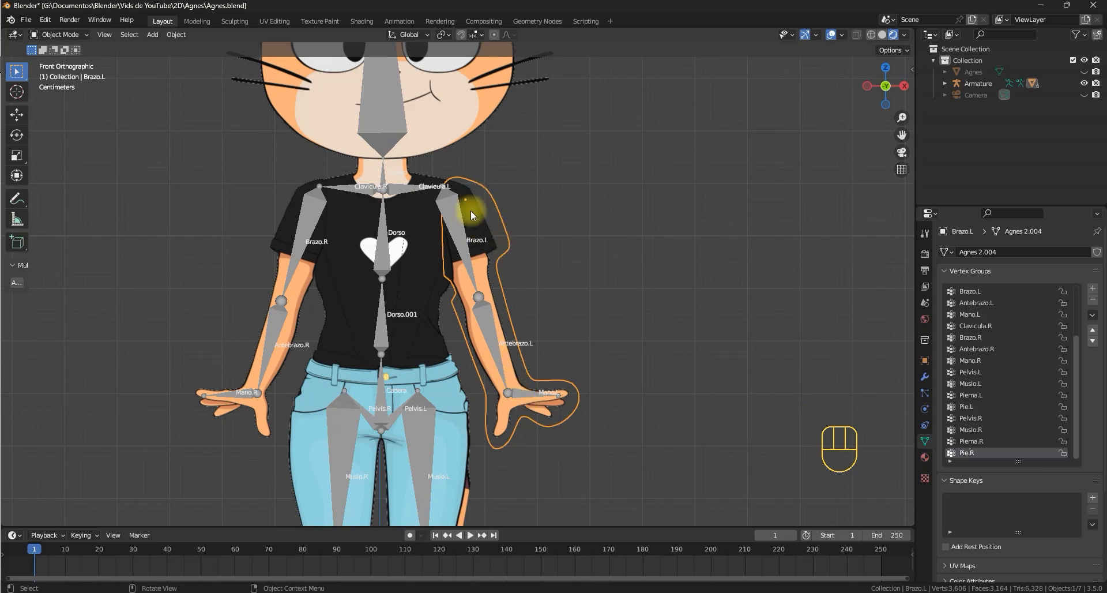
scroll(496, 219, up, 1)
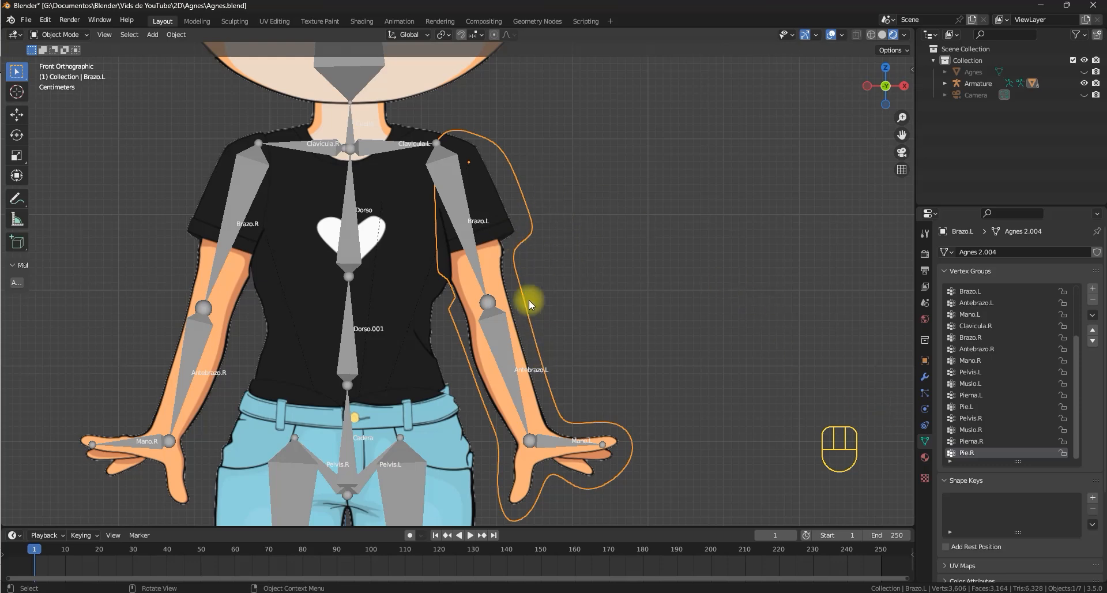
click(509, 216)
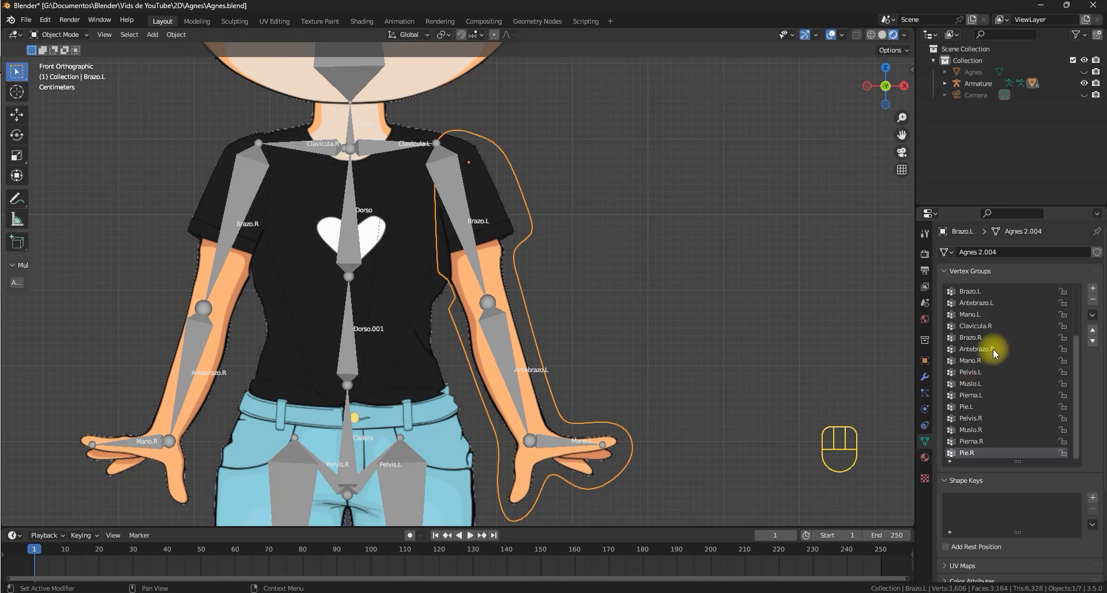
scroll(993, 348, up, 1)
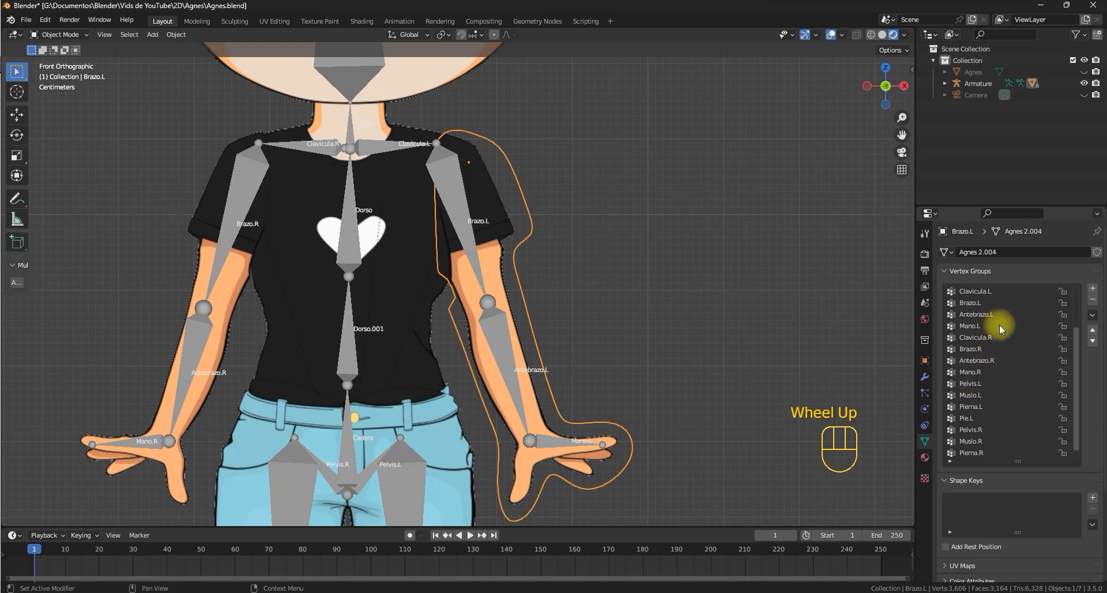
scroll(1005, 333, down, 2)
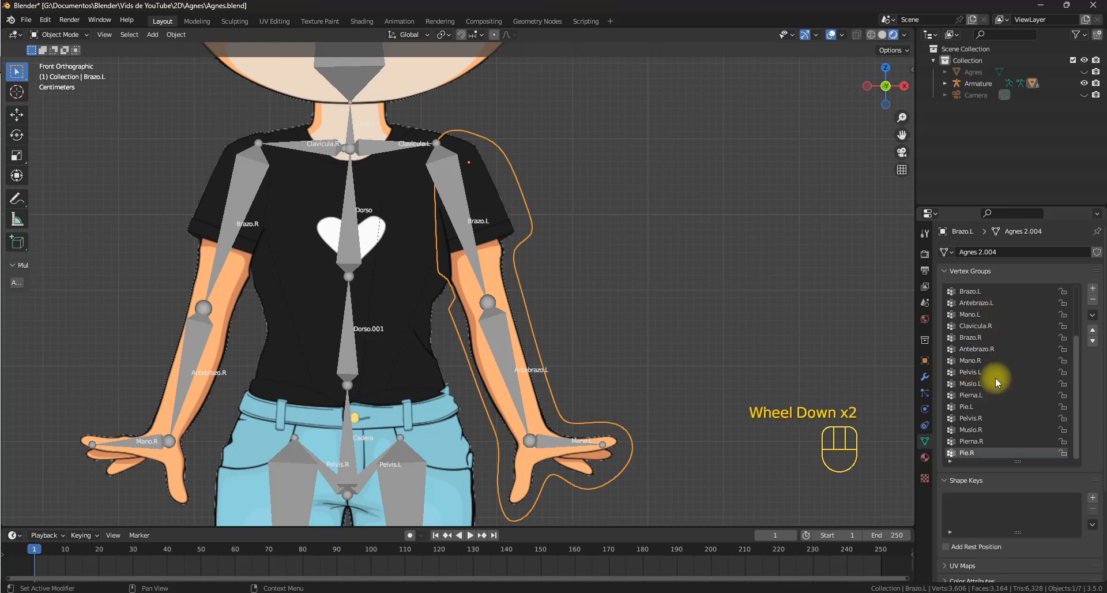
scroll(995, 376, up, 2)
click(990, 313)
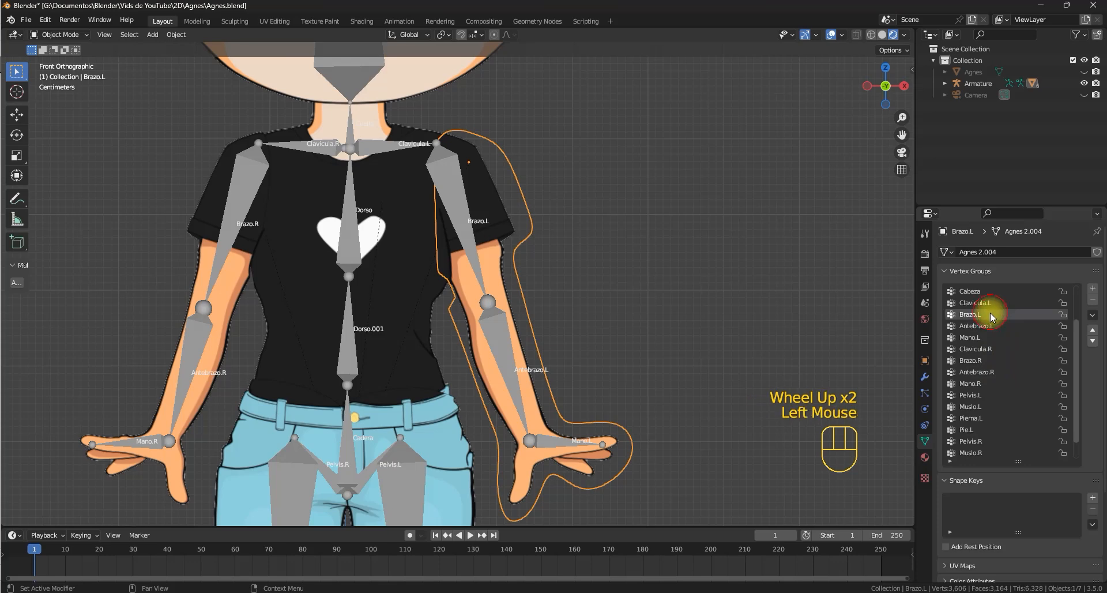
Select only the arm mesh's vertices from the shoulder to just above the elbow and assign them to the Brazo.L group.
key(Tab)
key(a)
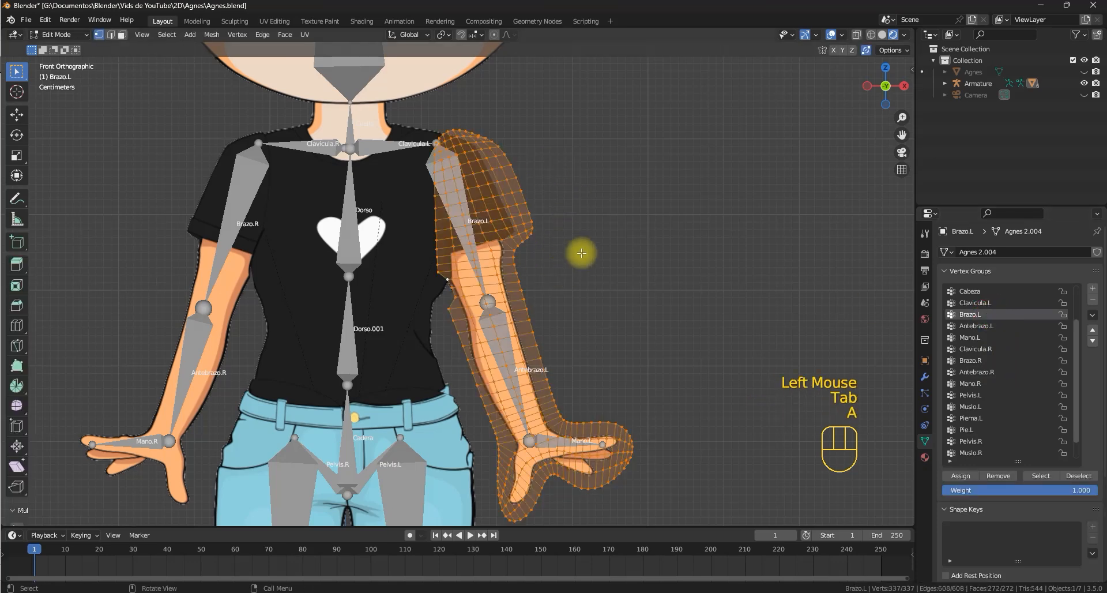
shift+middle_drag(593, 353, 601, 310)
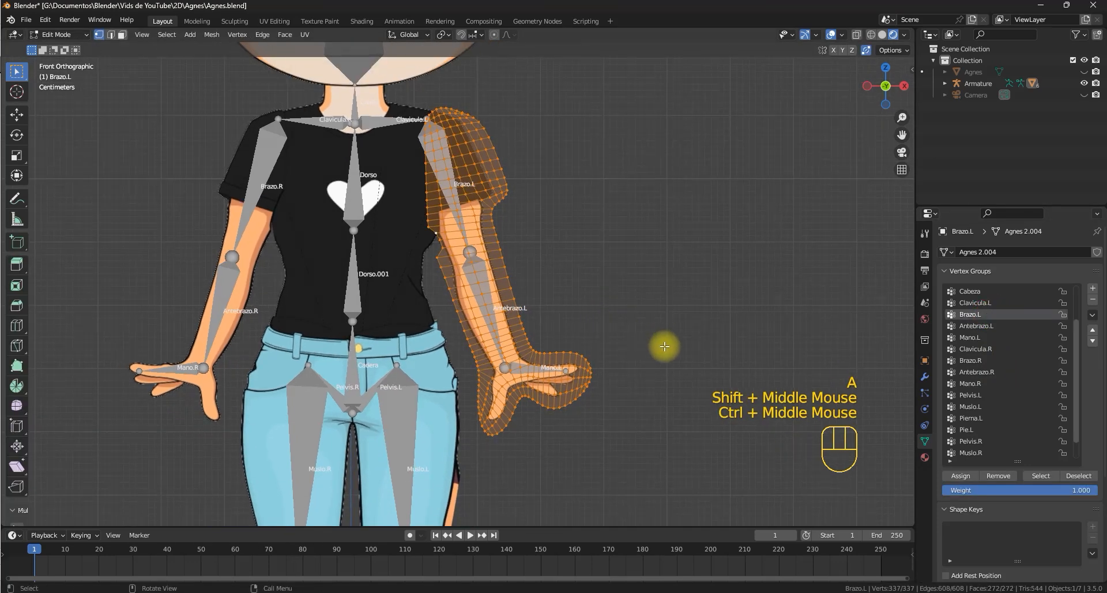
ctrl+drag(650, 318, 424, 473)
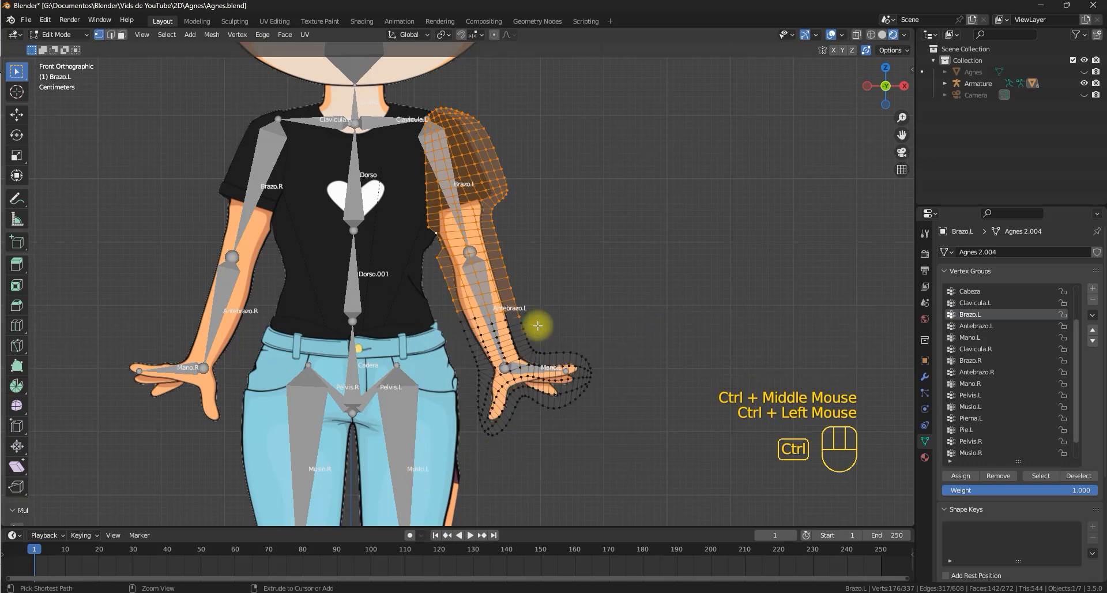
ctrl+drag(531, 272, 462, 286)
ctrl+drag(527, 256, 499, 268)
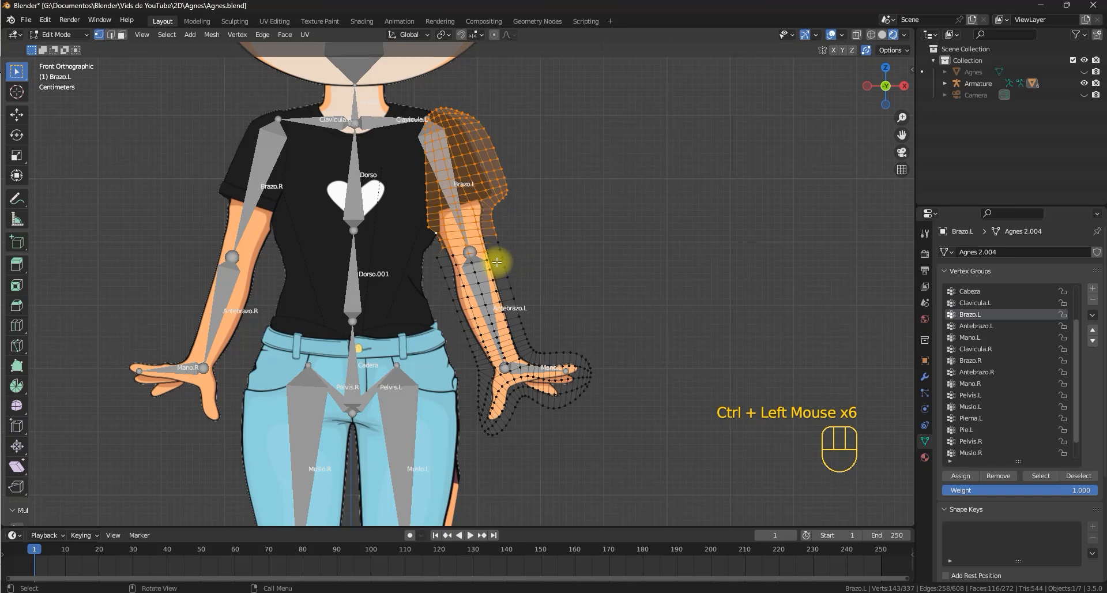
shift+scroll(494, 260, up, 2)
shift+middle_drag(495, 259, 487, 301)
scroll(487, 301, up, 1)
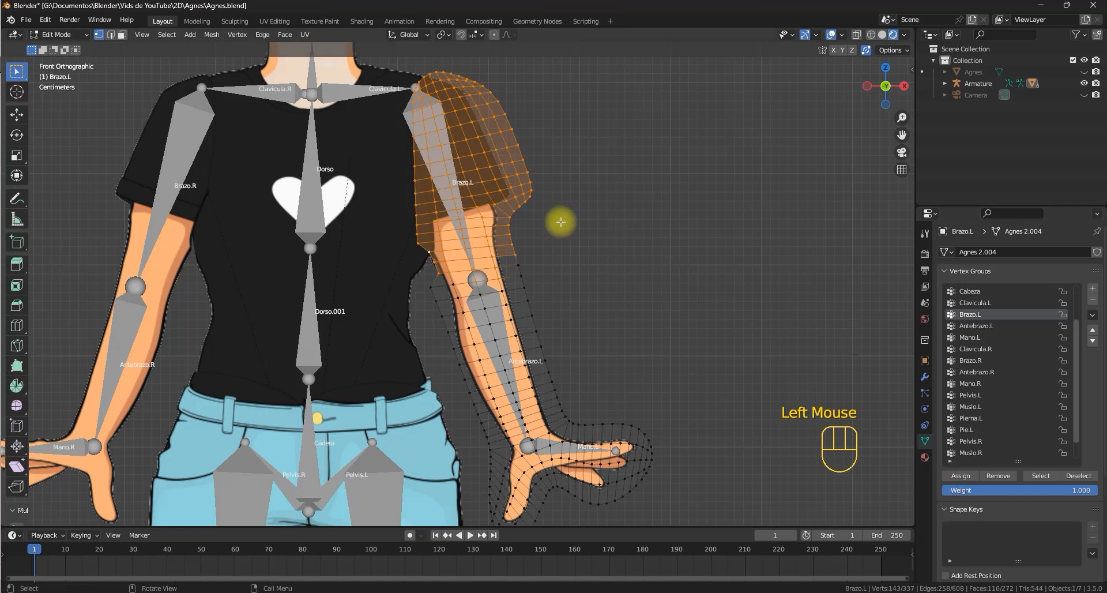
Put the armature in Pose Mode and rotate the Brazo.L bone outward about 25 degrees to test the deformation.
key(Tab)
click(435, 138)
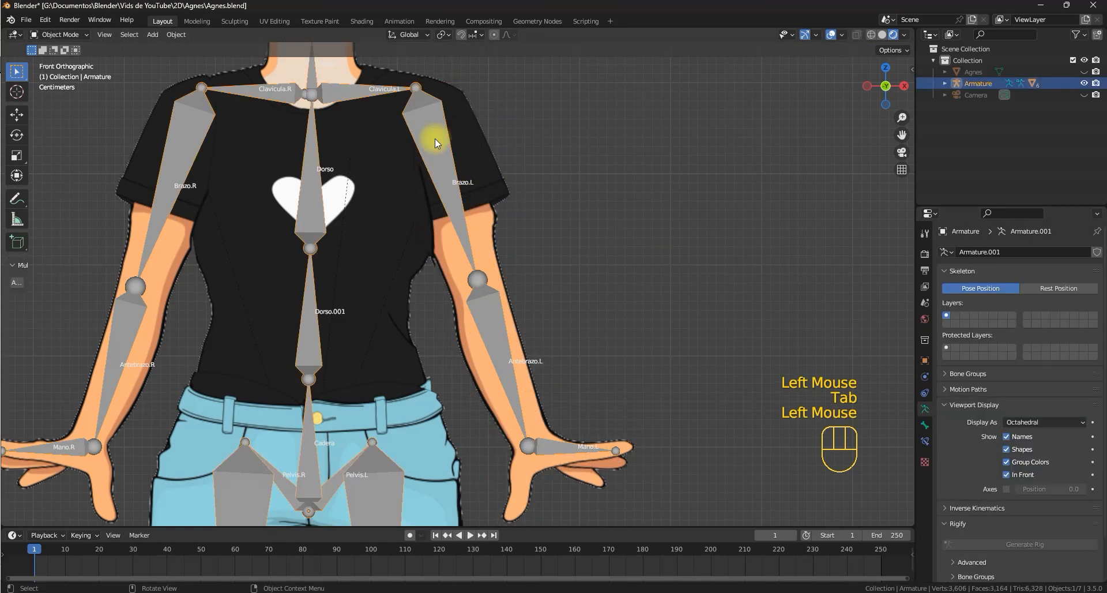
key(ctrl+Tab)
key(ctrl+Tab)
click(435, 144)
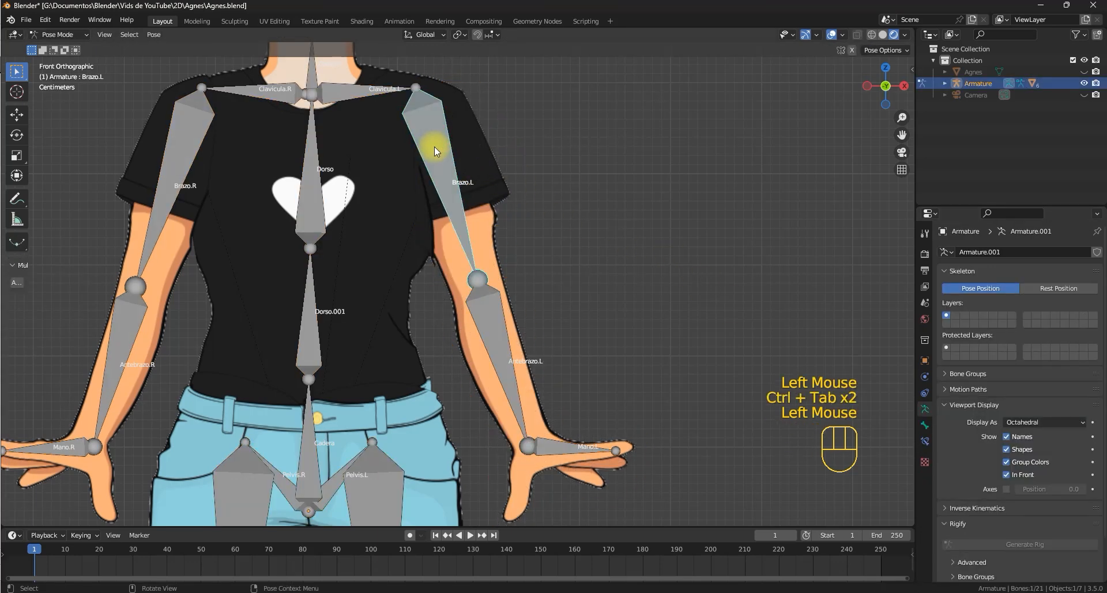
key(r)
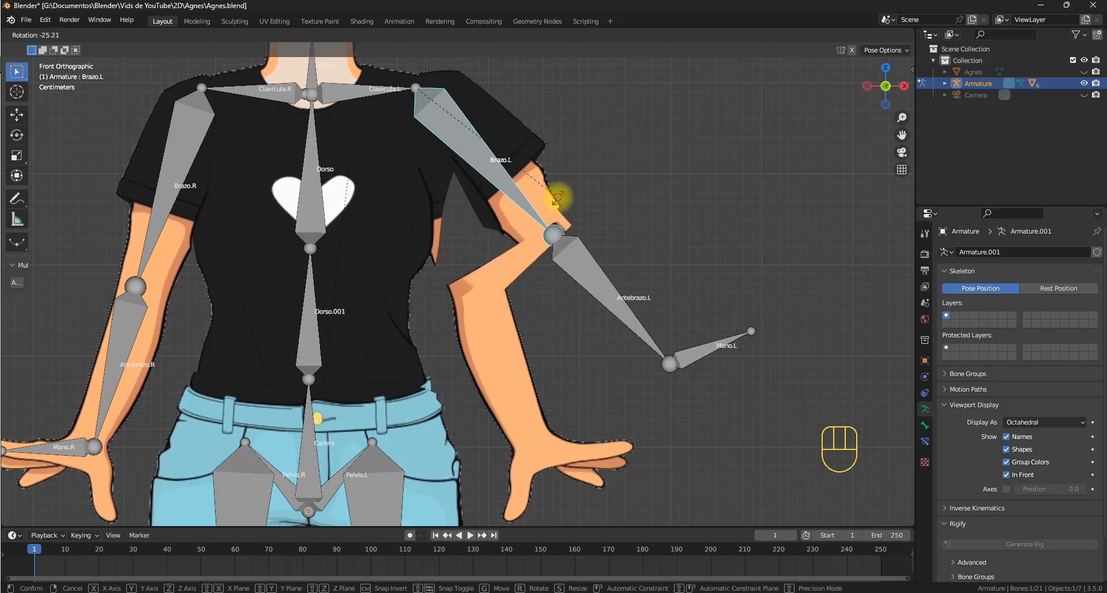
click(558, 198)
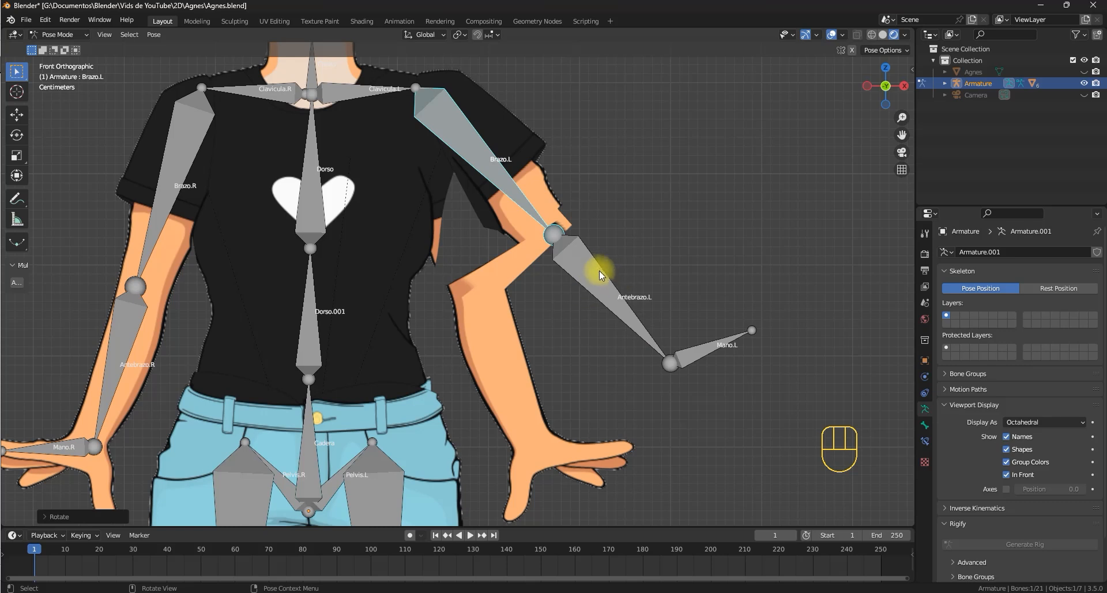
Rotate the Brazo.L bone slightly further outward, clear its rotation and return to Object Mode.
key(r)
key(Escape)
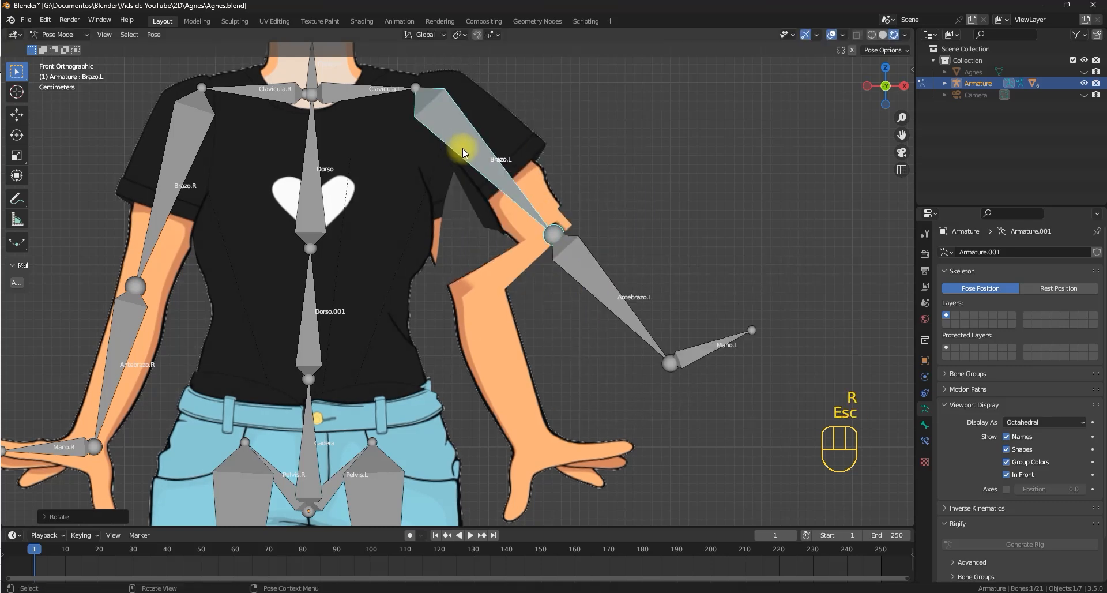
key(r)
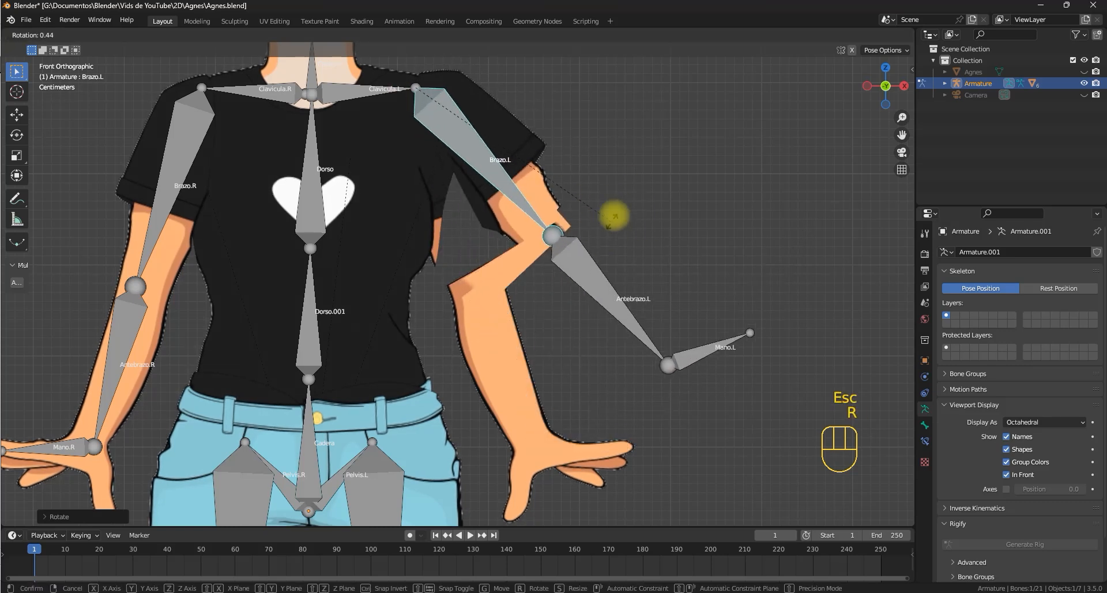
click(604, 188)
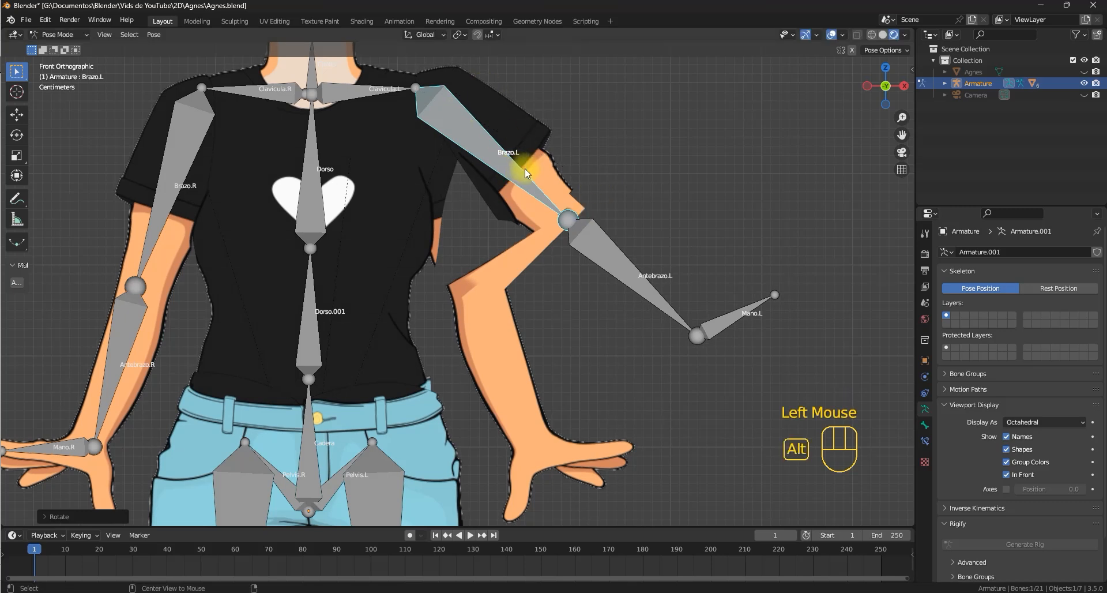
key(alt+r)
click(492, 304)
shift+middle_drag(492, 304, 523, 274)
key(ctrl+Tab)
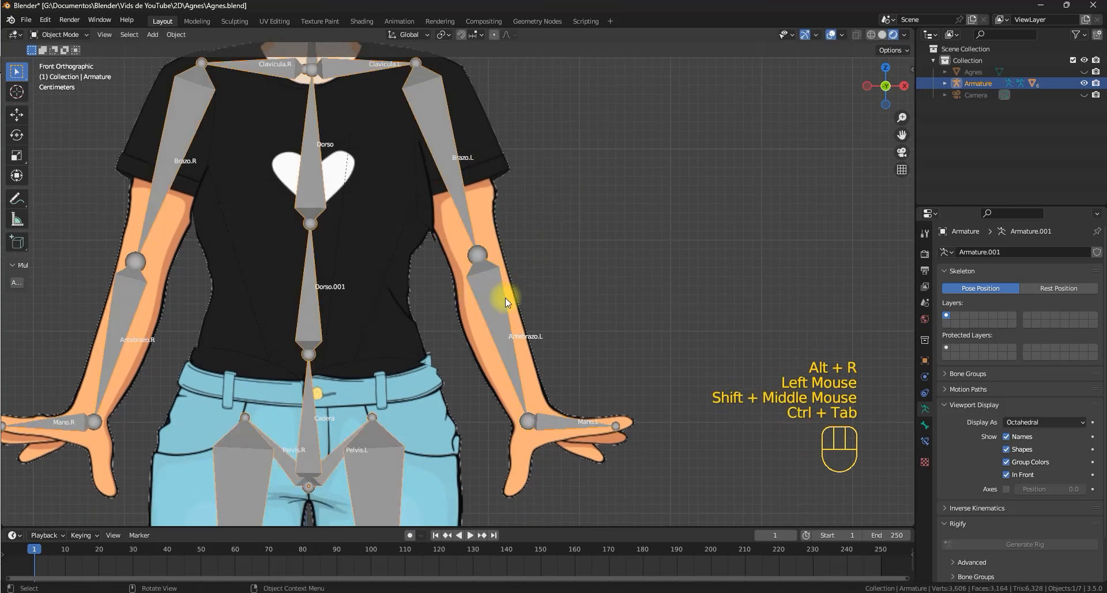
Reopen the Brazo.L arm mesh in Edit Mode and invert the vertex selection to cover the forearm and hand.
click(507, 298)
click(533, 340)
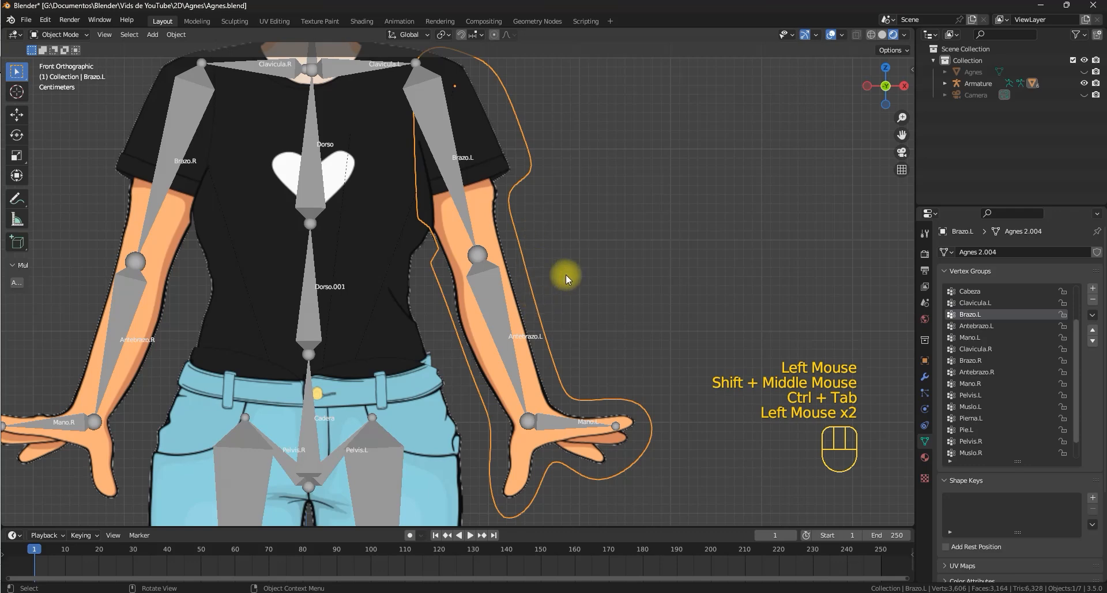
key(Tab)
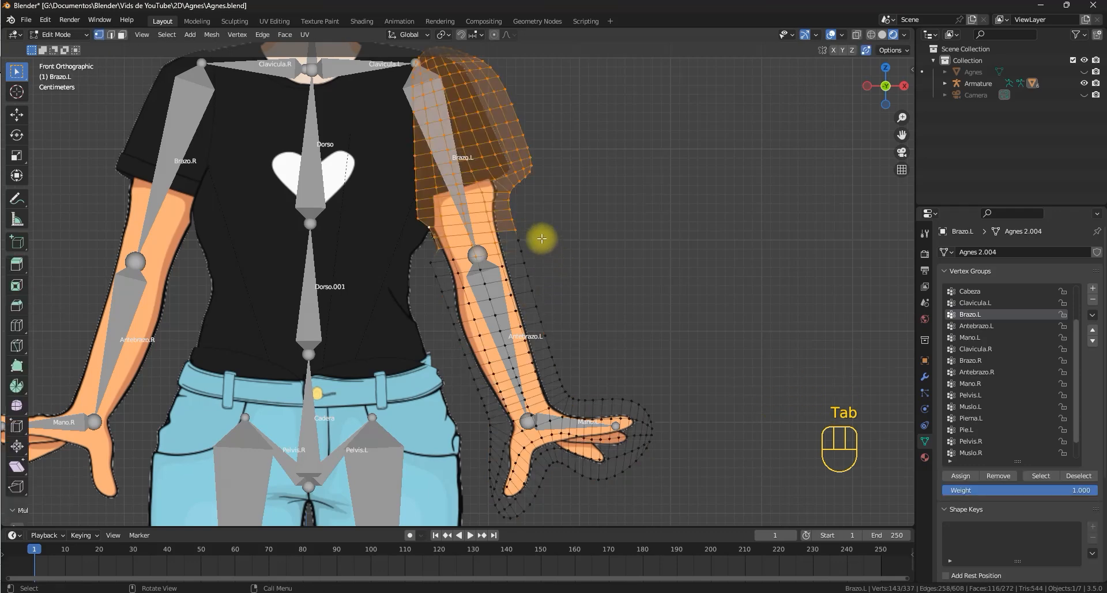
scroll(546, 252, down, 1)
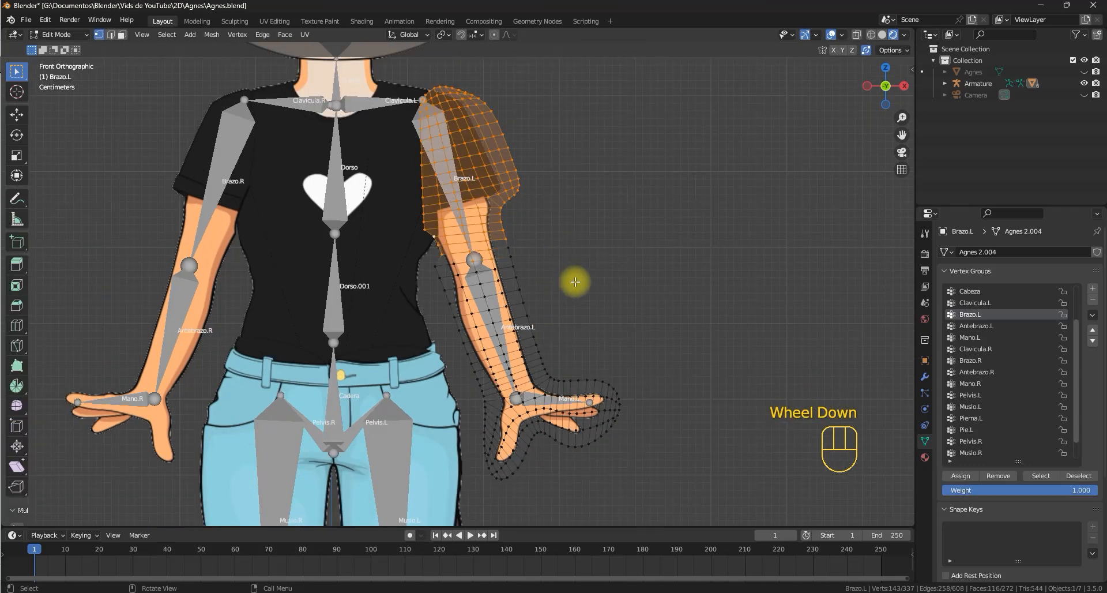
key(ctrl+i)
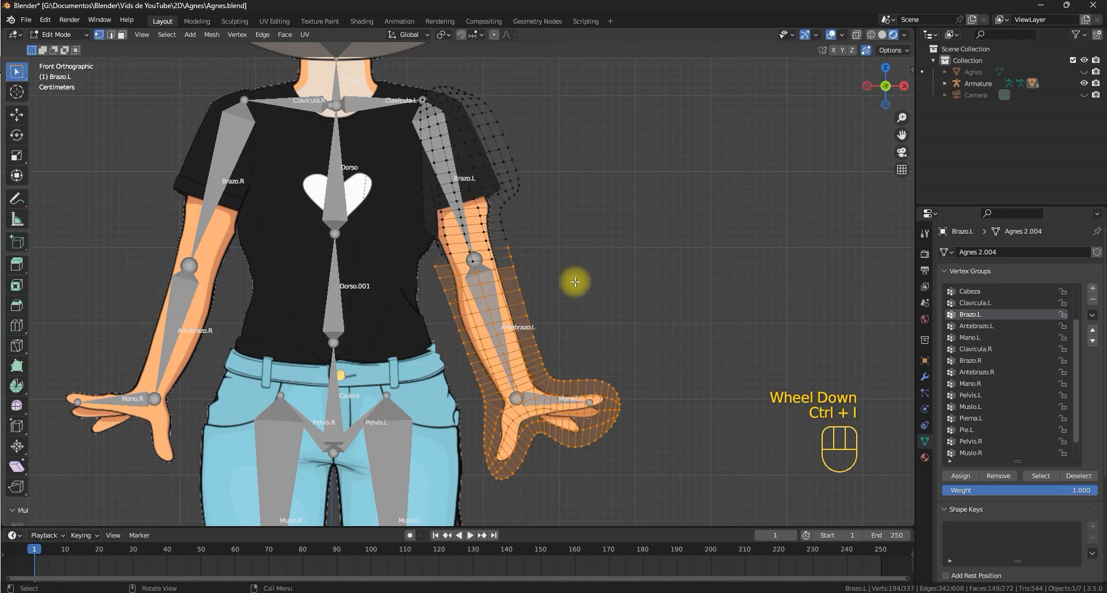
Deselect the hand and wrist vertices so that only the forearm vertices stay selected.
shift+middle_drag(550, 333, 543, 246)
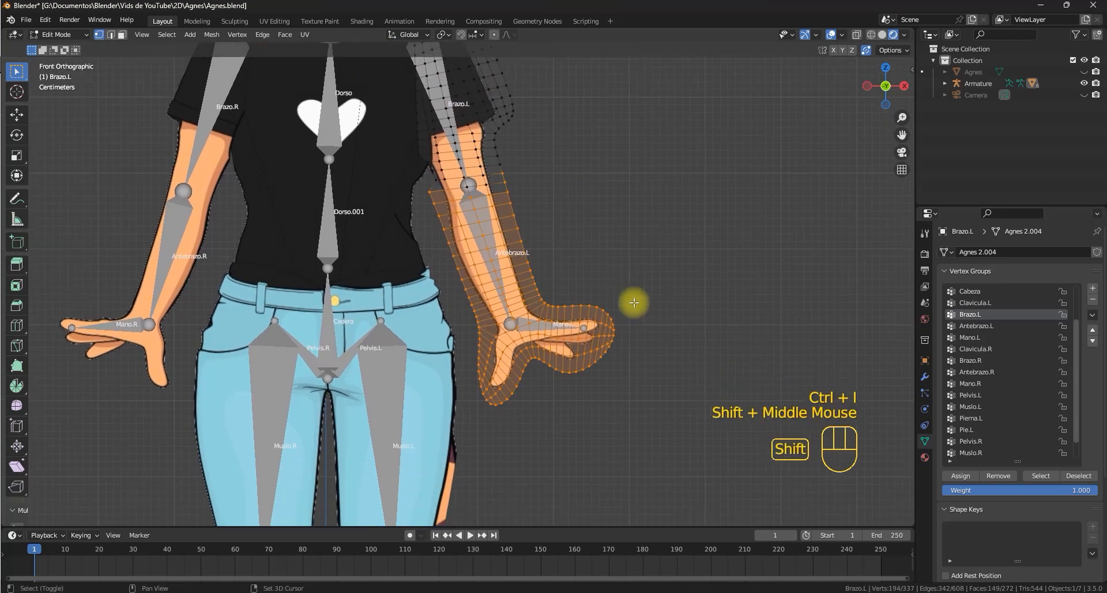
ctrl+drag(666, 298, 444, 341)
ctrl+click(512, 374)
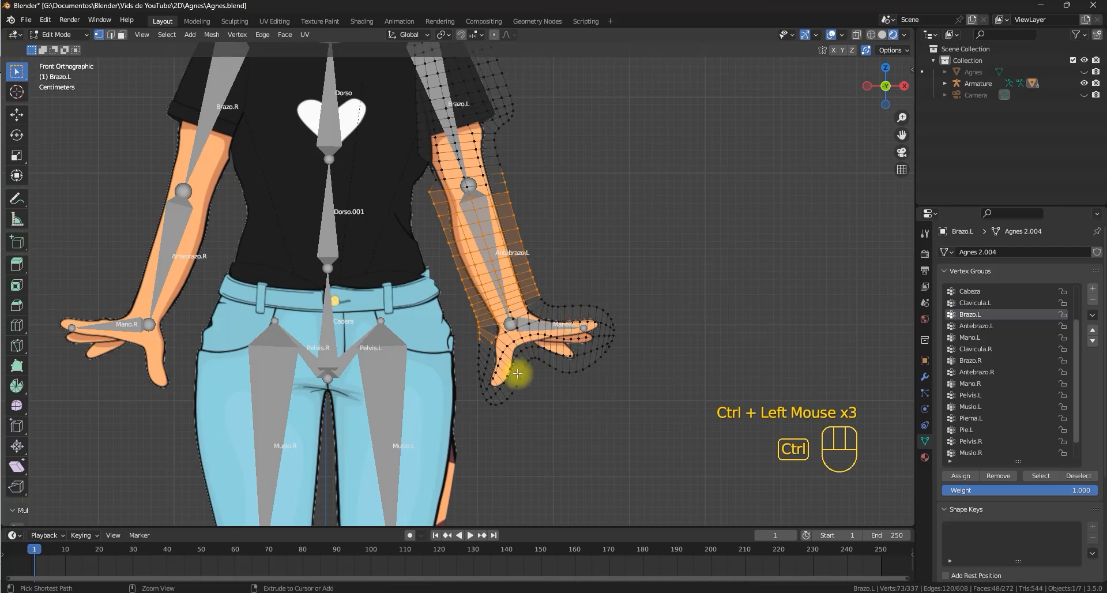
ctrl+scroll(507, 368, up, 1)
ctrl+click(477, 349)
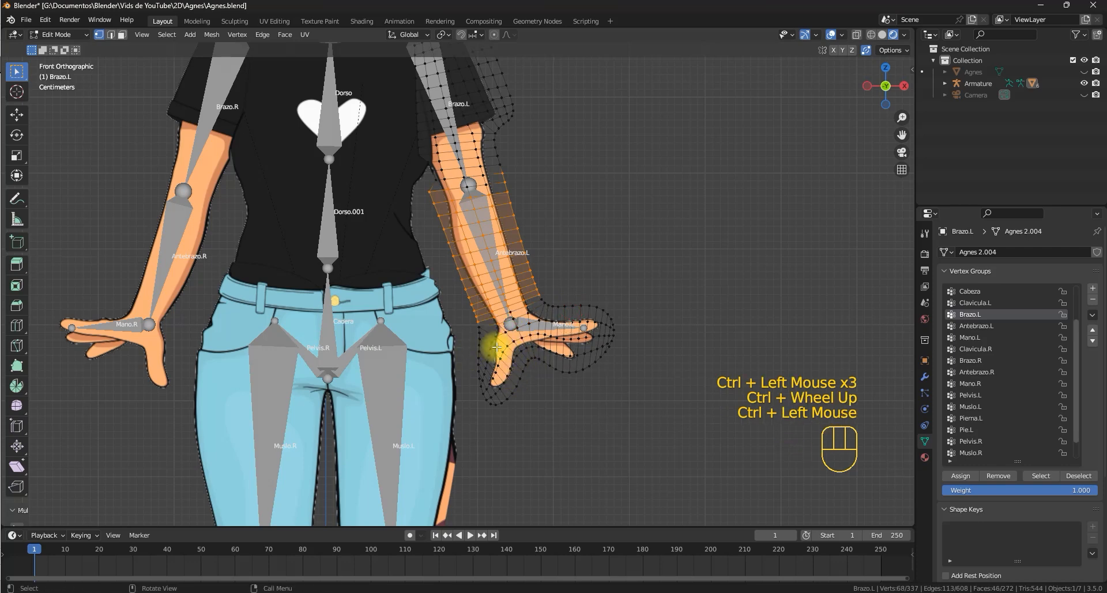
Deselect the stray wrist vertex and assign the selected forearm vertices to the Antebrazo.L vertex group.
scroll(487, 346, up, 2)
ctrl+click(515, 364)
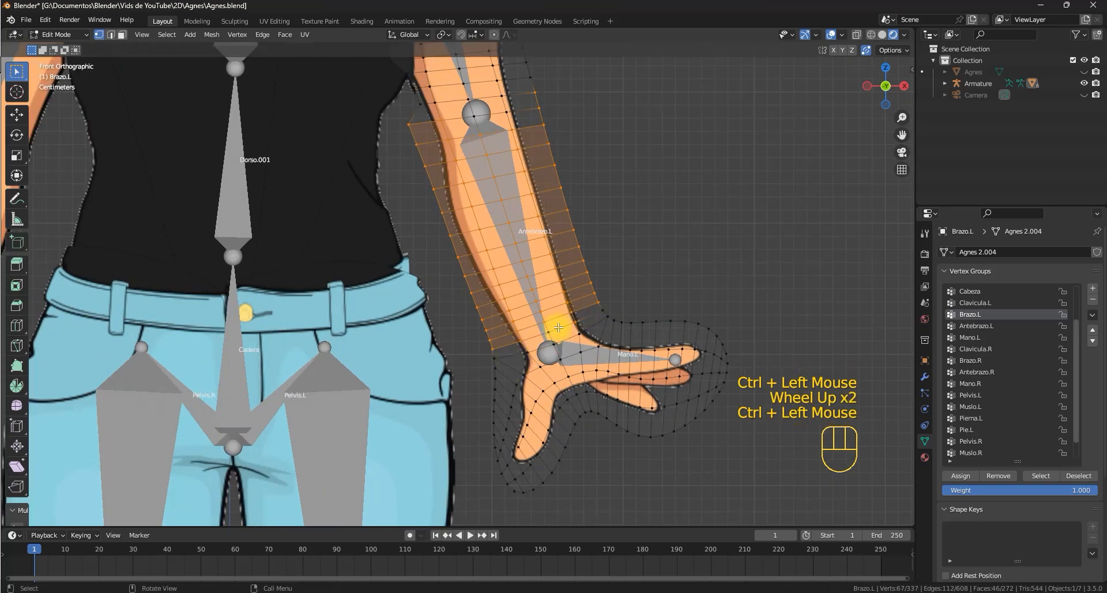
scroll(558, 327, down, 3)
shift+middle_drag(559, 328, 539, 321)
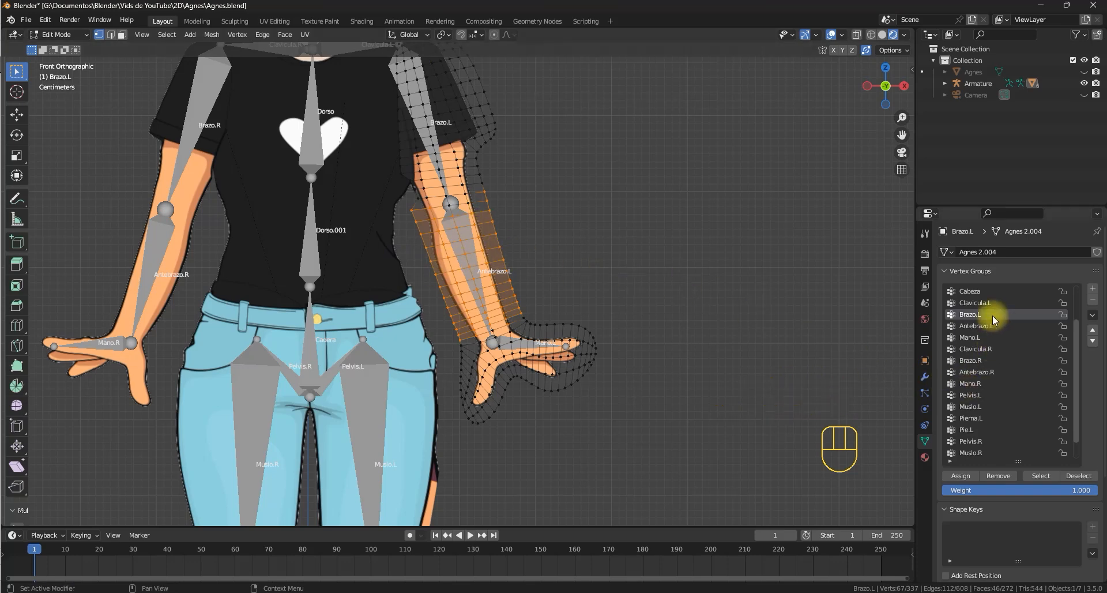
click(984, 326)
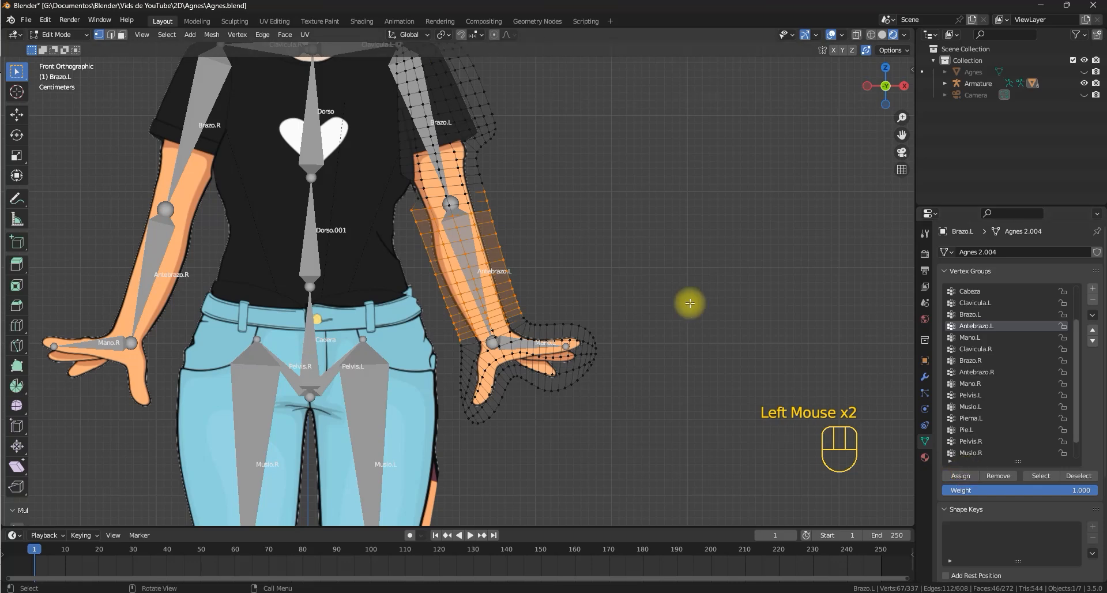
scroll(554, 281, up, 2)
shift+middle_drag(521, 297, 450, 193)
drag(663, 202, 625, 229)
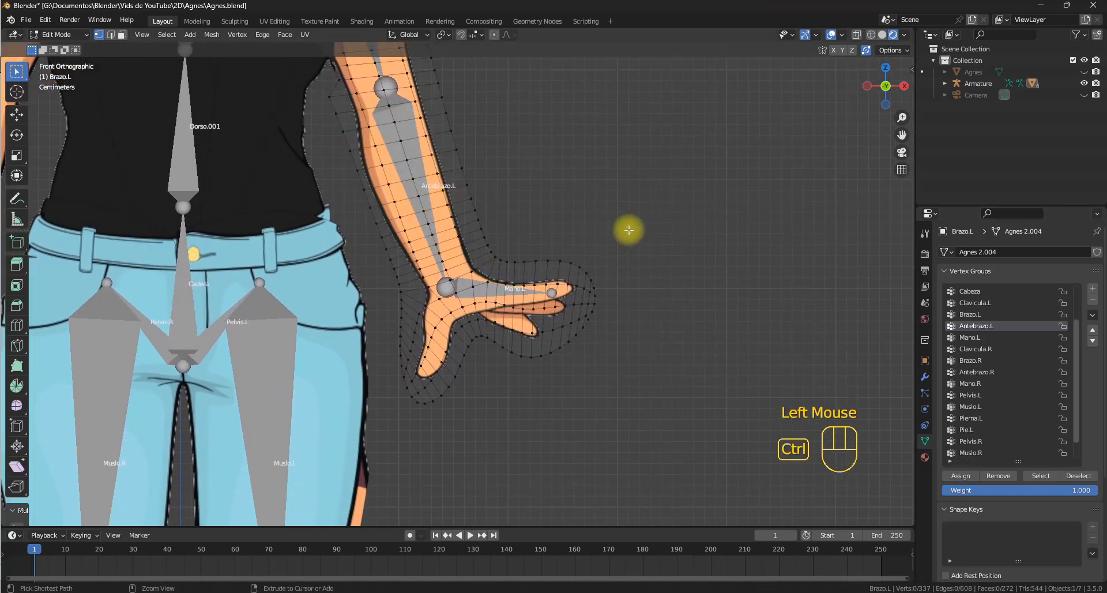
key(ctrl+z)
Invert the vertex selection on the arm mesh and deselect the upper arm so only the hand vertices stay selected.
scroll(548, 185, down, 2)
shift+middle_drag(548, 185, 560, 218)
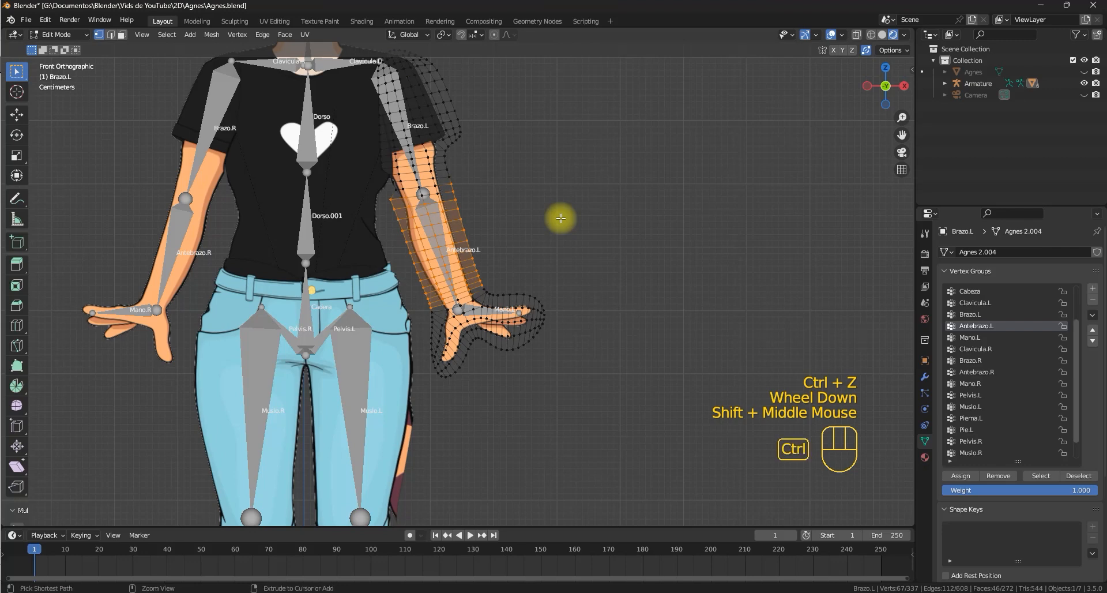
key(ctrl+i)
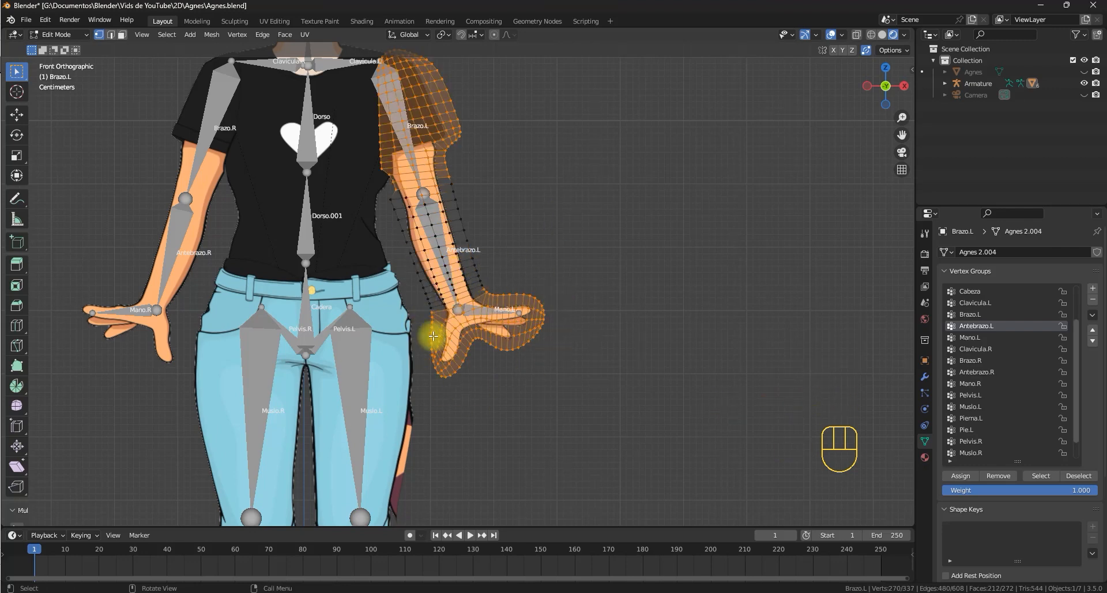
shift+middle_drag(498, 307, 505, 352)
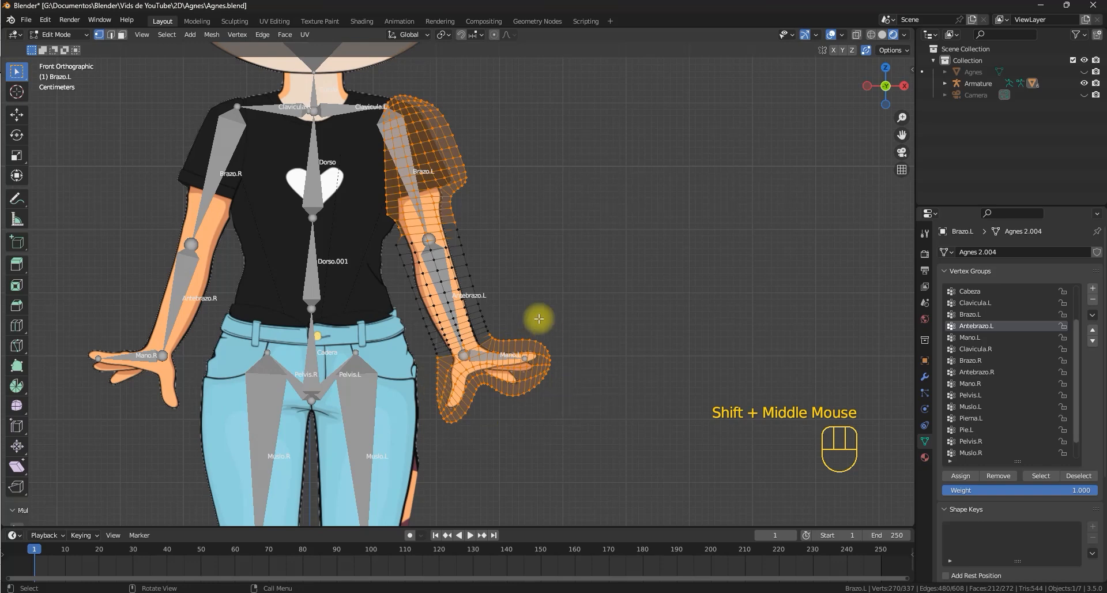
shift+middle_drag(538, 308, 548, 328)
ctrl+click(539, 91)
ctrl+drag(539, 91, 312, 292)
shift+middle_drag(521, 298, 494, 166)
scroll(500, 215, up, 2)
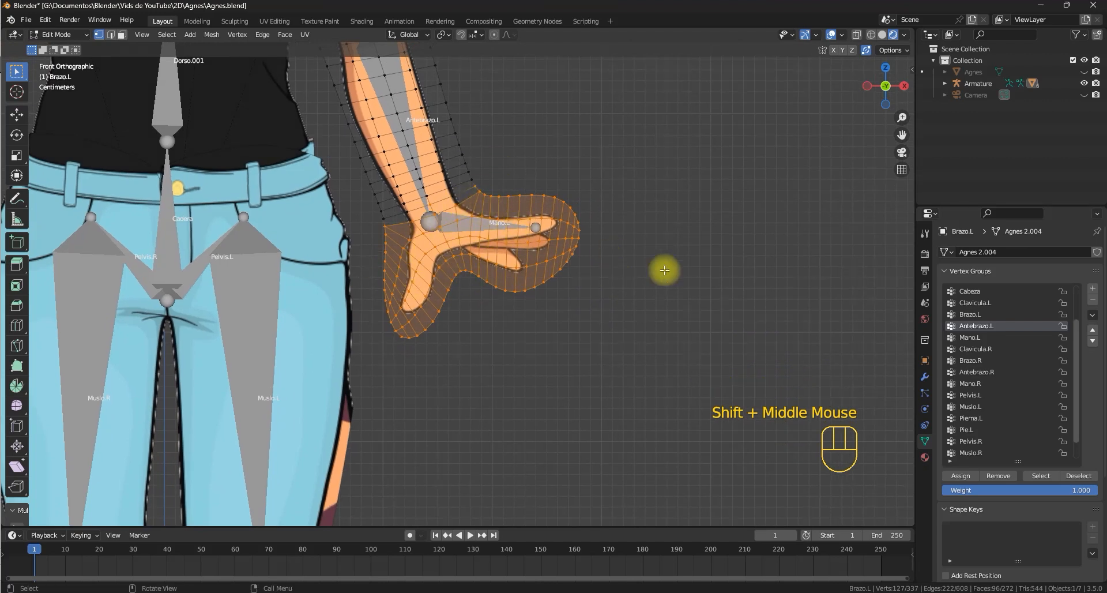
Assign the selected hand vertices to the Mano.L vertex group and return to Object Mode.
click(983, 339)
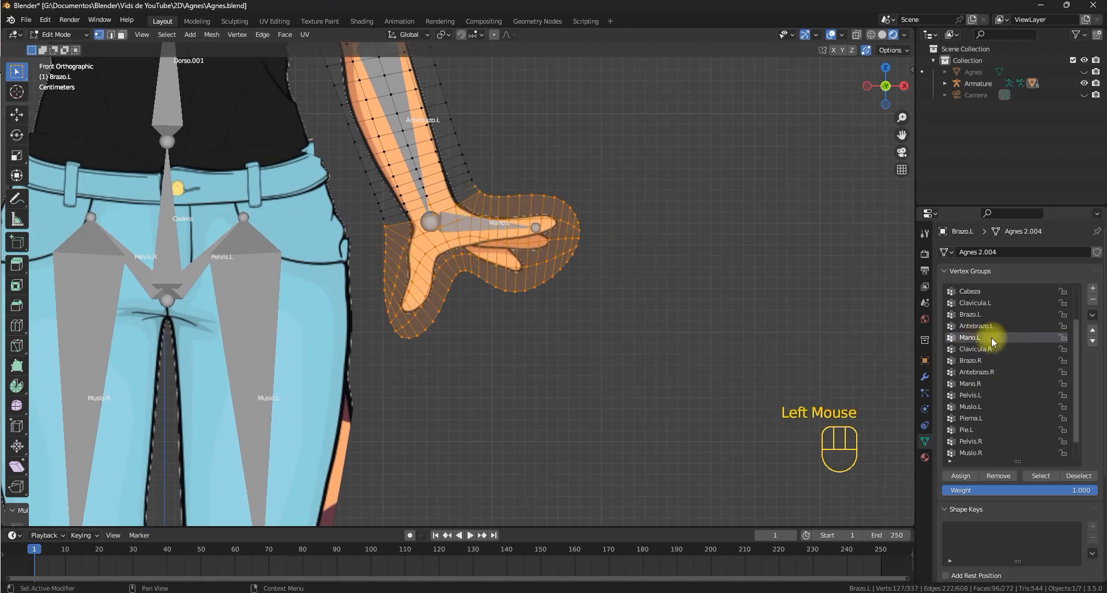
click(961, 475)
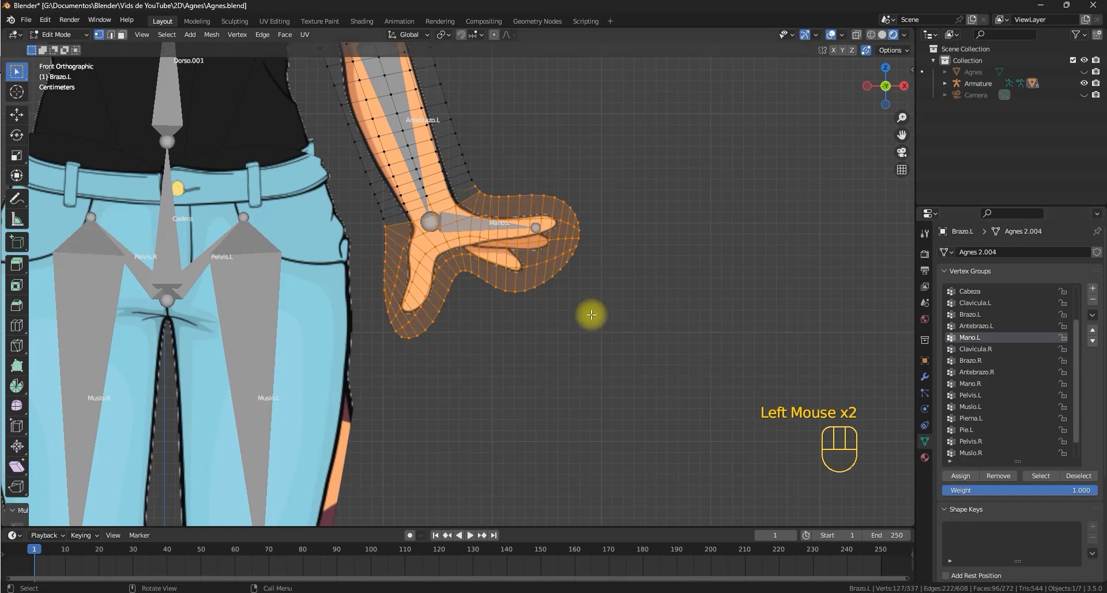
scroll(516, 254, down, 4)
shift+middle_drag(506, 185, 506, 296)
key(Tab)
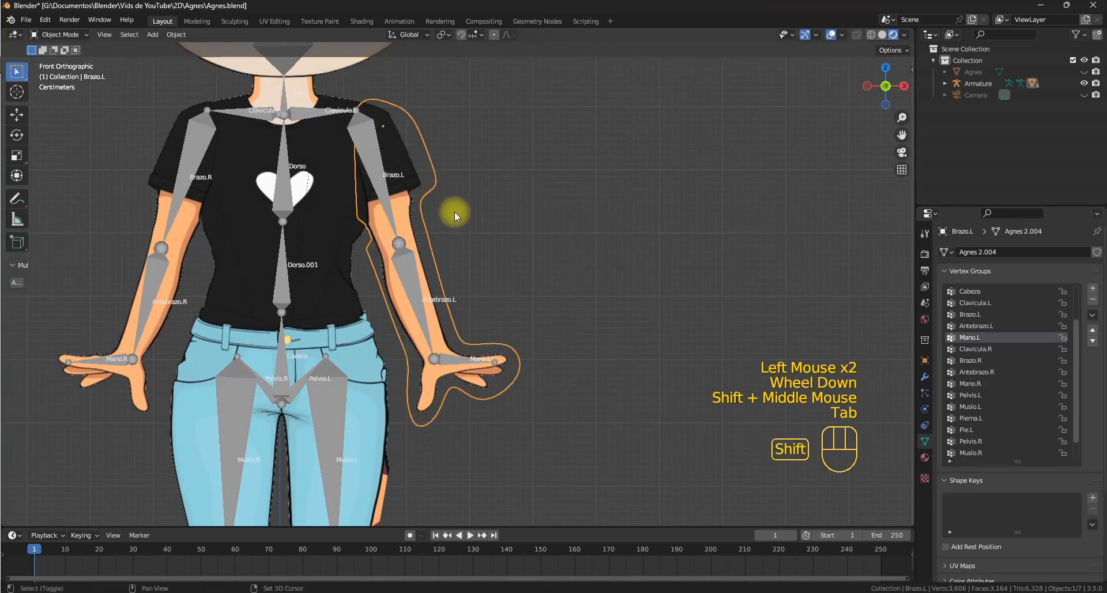
Put the armature in Pose Mode and test the hand deformation with a rotation of the Mano.L bone, cancelling it.
shift+middle_drag(454, 211, 466, 225)
click(383, 172)
key(ctrl+Tab)
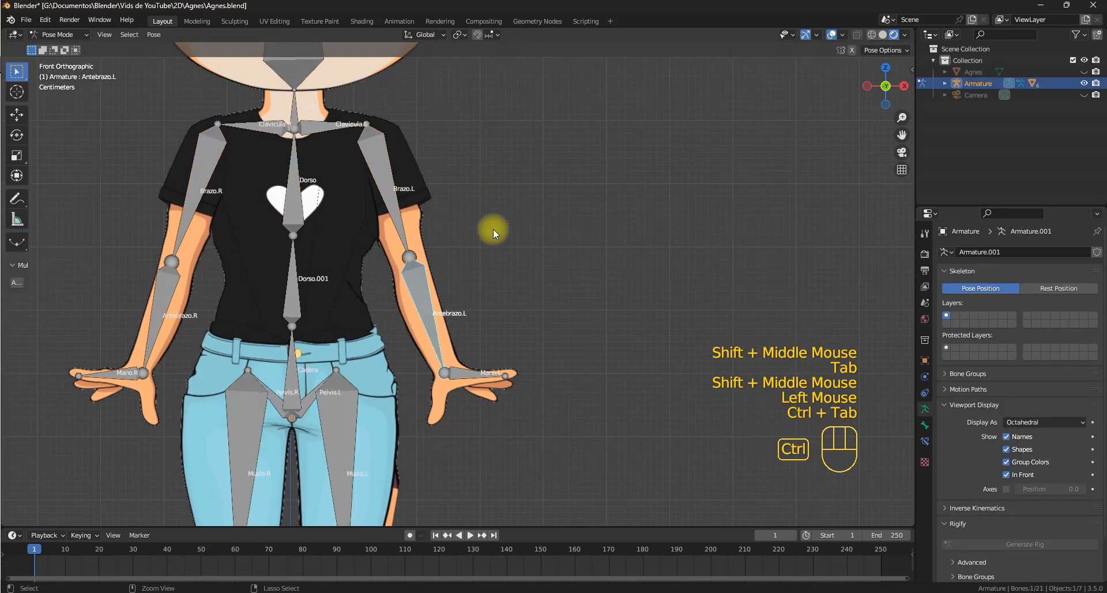
click(450, 373)
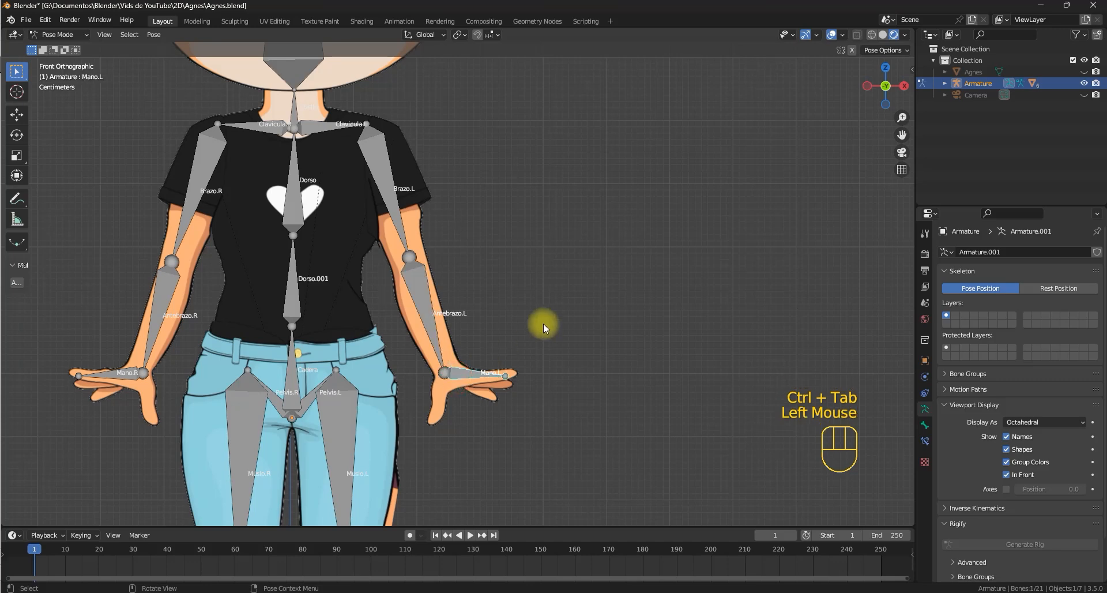
key(r)
key(Escape)
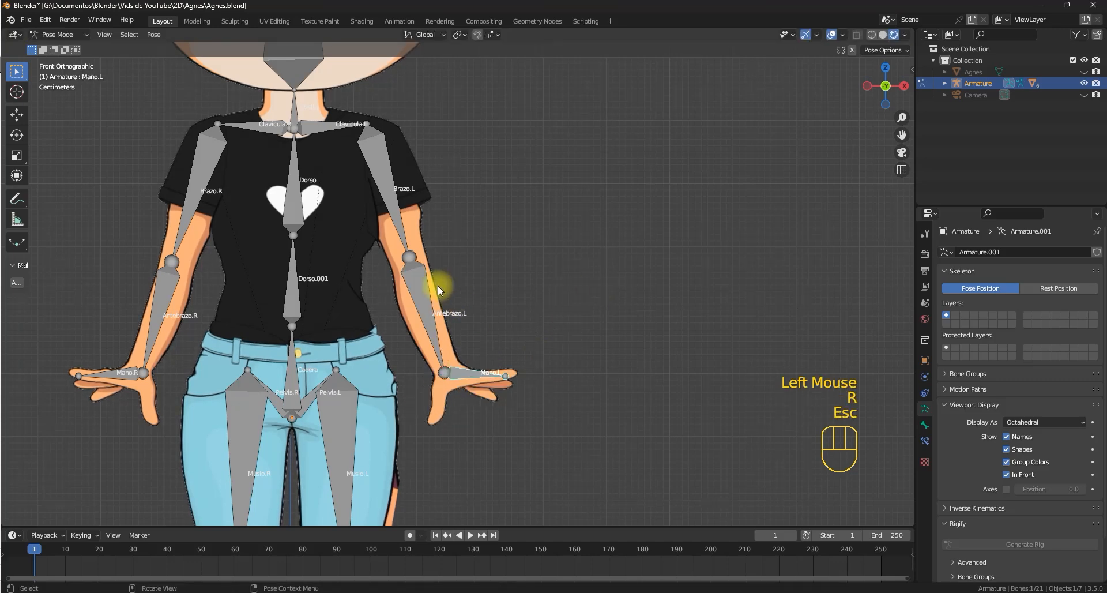
Test the arm deformation by rotating the Antebrazo.L and Brazo.L bones in turn, cancelling each rotation.
click(437, 285)
key(r)
key(Escape)
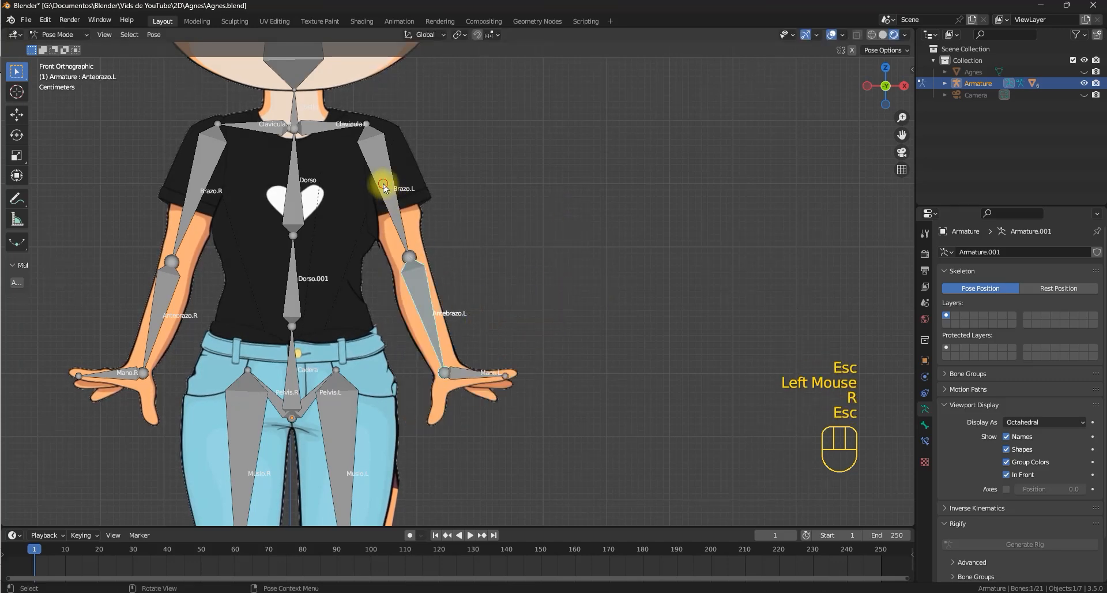
click(382, 180)
key(r)
key(Escape)
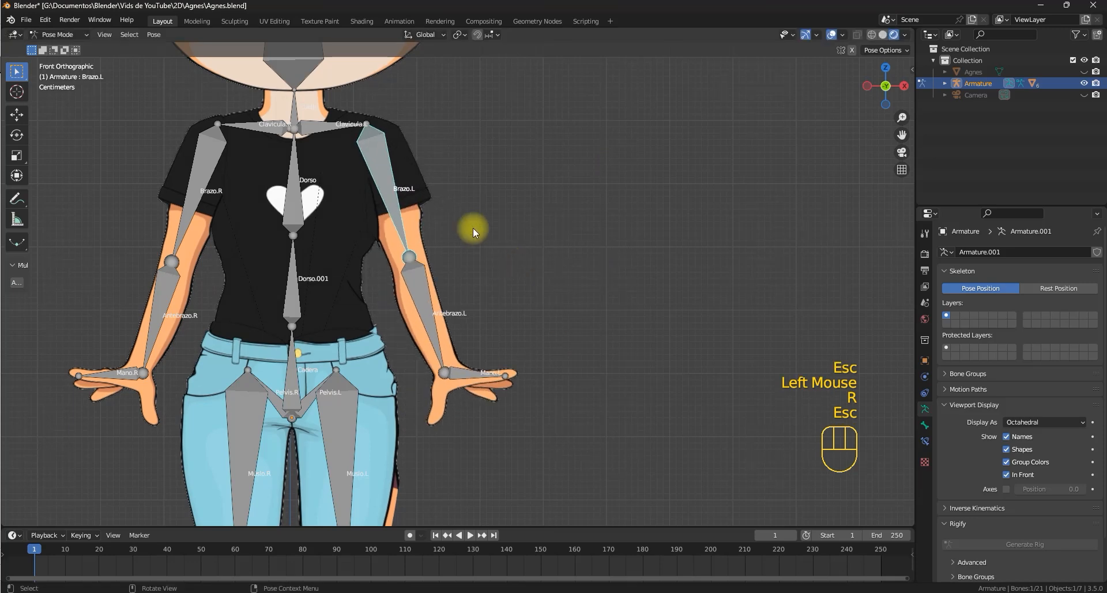
Return the armature to Object Mode and open the Pierna.L leg mesh in Edit Mode.
shift+middle_drag(473, 227, 569, 217)
shift+middle_drag(531, 258, 421, 224)
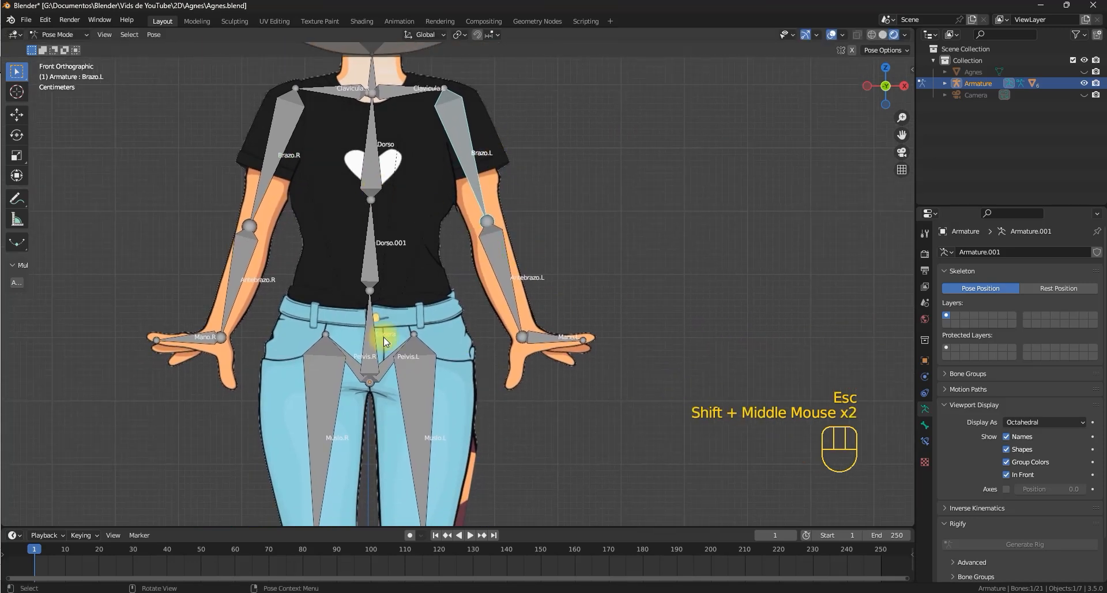
scroll(493, 326, down, 1)
shift+middle_drag(451, 416, 470, 243)
click(452, 279)
key(ctrl+Tab)
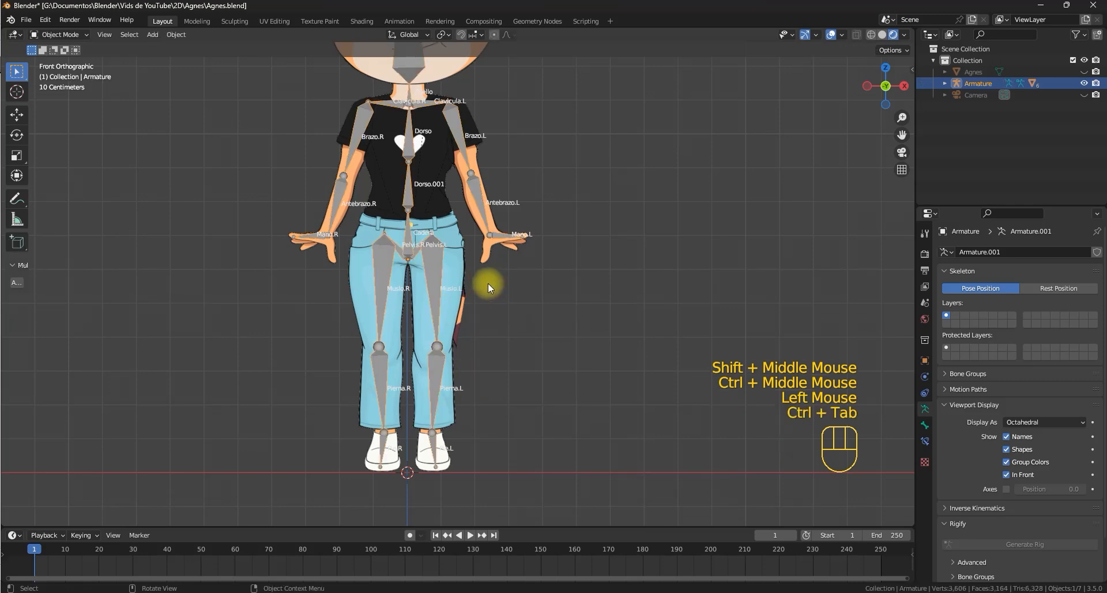
click(461, 365)
scroll(464, 364, up, 2)
shift+middle_drag(465, 365, 521, 262)
key(Tab)
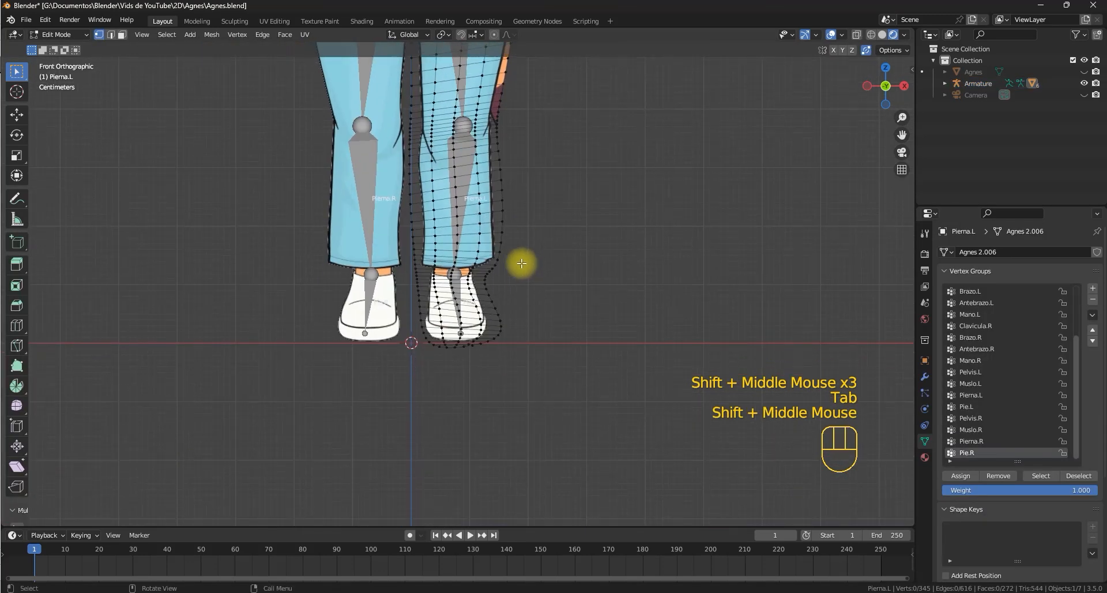
Select the foot vertices of the leg mesh and make Pie.L the active vertex group.
drag(518, 263, 412, 374)
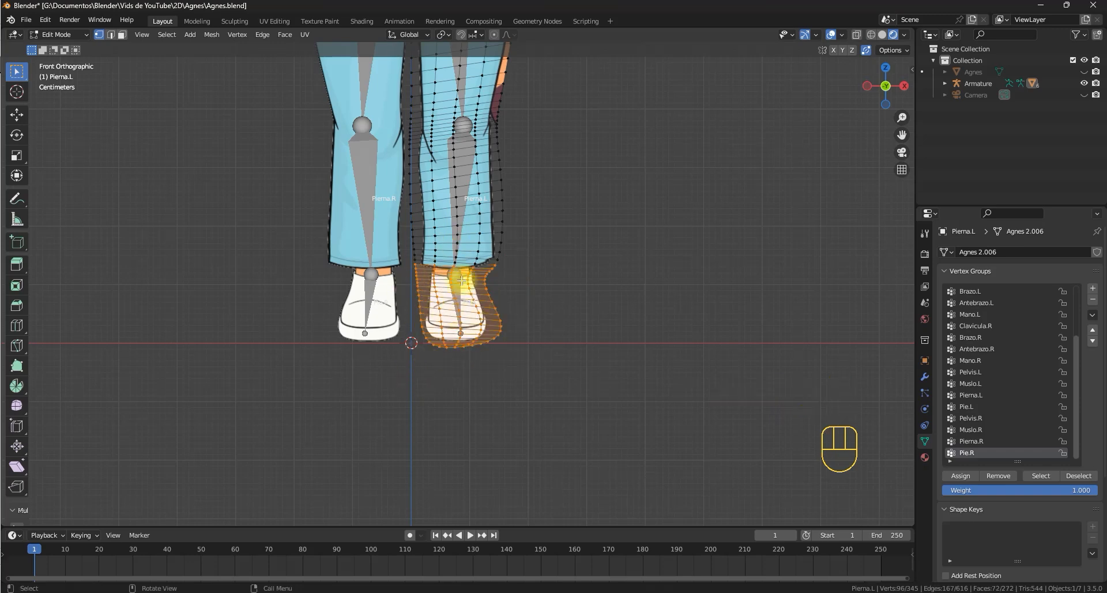
scroll(462, 280, up, 2)
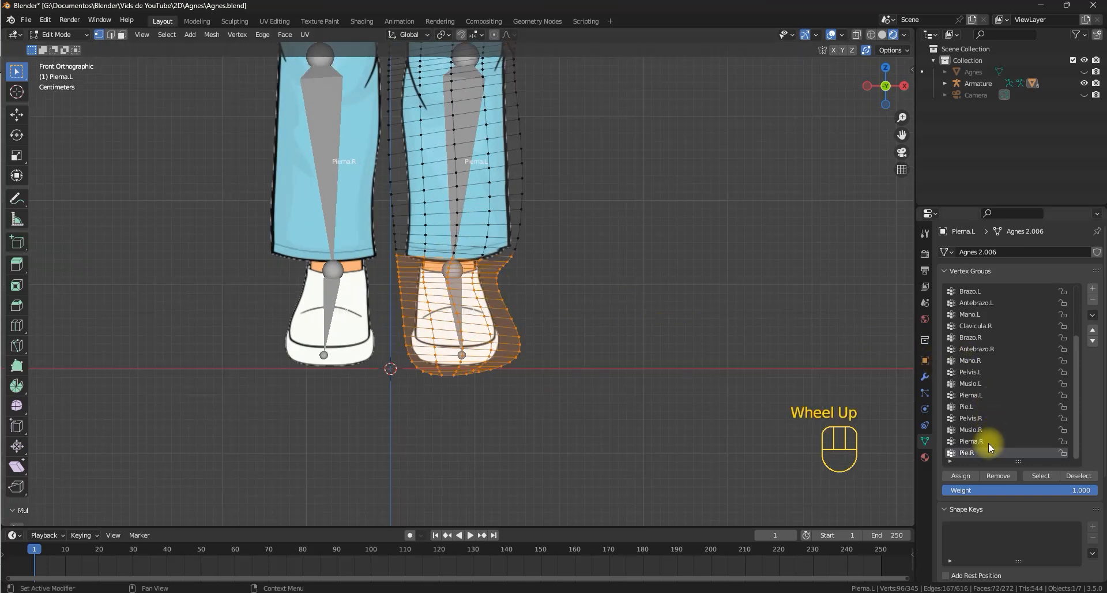
middle_drag(470, 300, 502, 318)
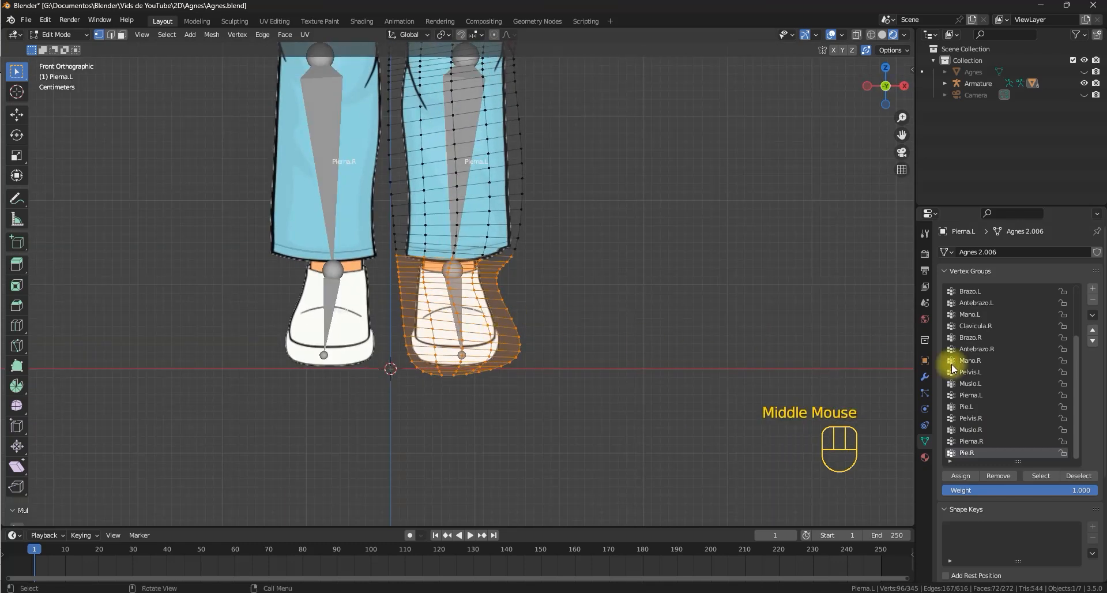
click(982, 405)
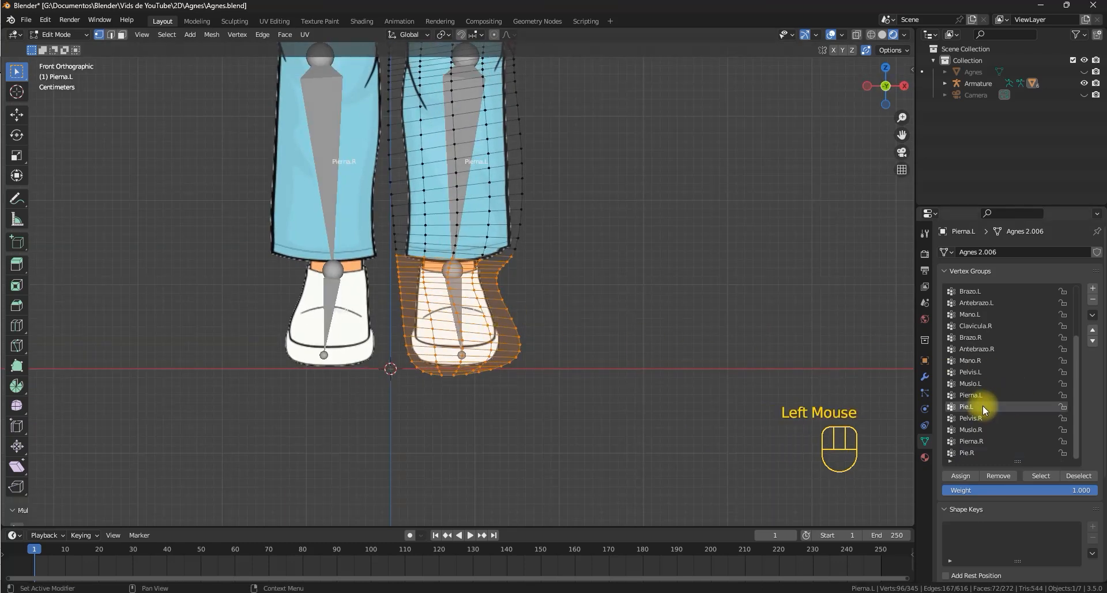
Assign the selected foot vertices of the Pierna.L mesh to the Pie.L vertex group with weight 1.000.
click(960, 475)
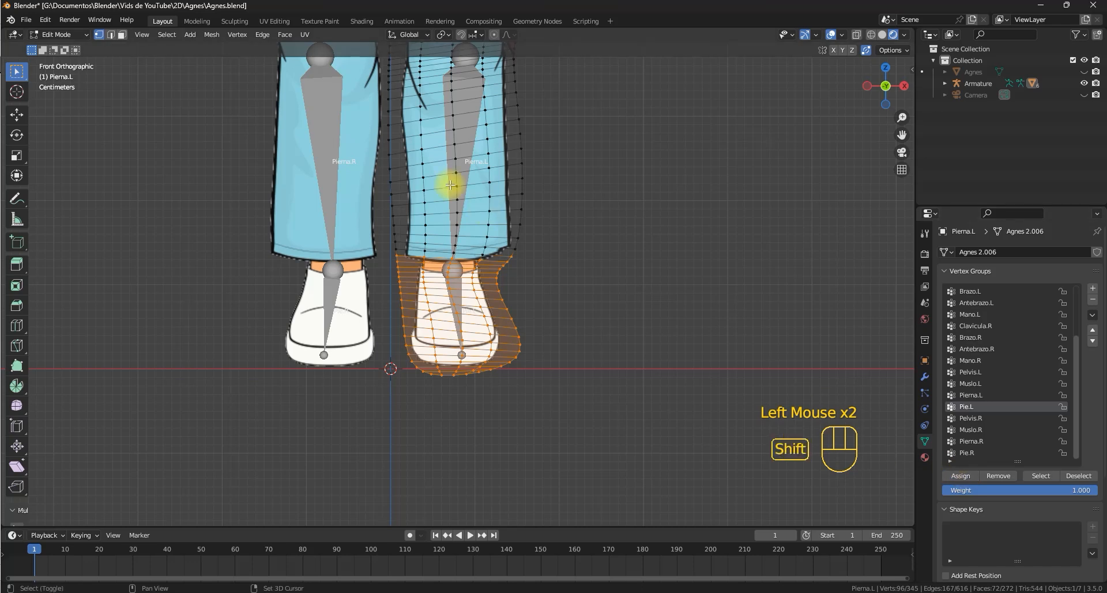
Invert the selection, deselect everything above the knee, and assign the remaining lower-leg vertices to the Pierna.L vertex group.
shift+middle_drag(452, 183, 455, 306)
scroll(542, 285, down, 2)
scroll(543, 286, down, 1)
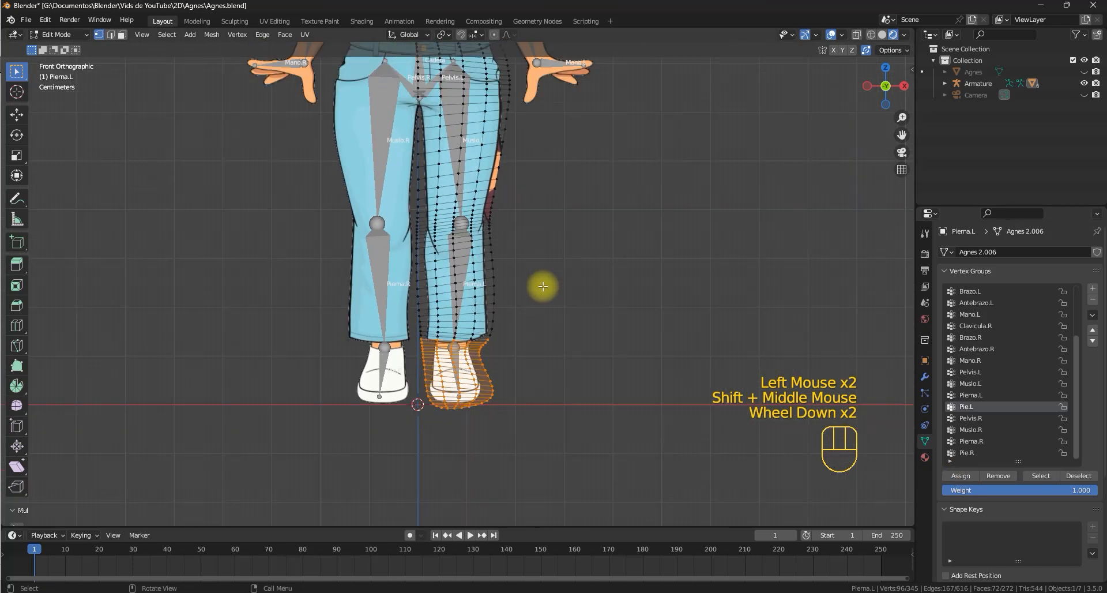
key(ctrl+i)
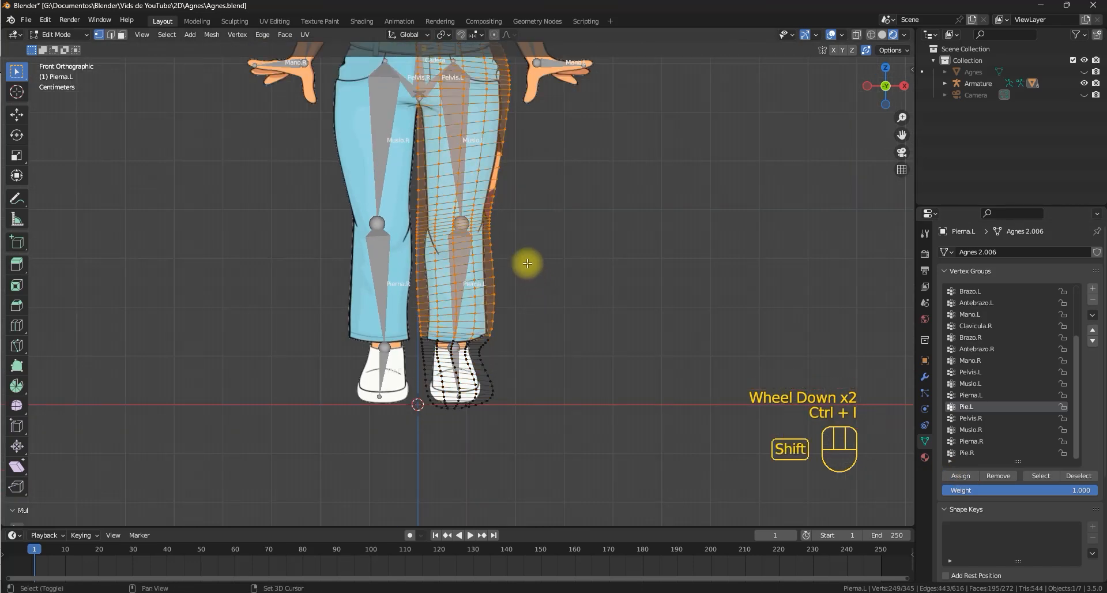
shift+middle_drag(526, 265, 514, 321)
ctrl+drag(578, 82, 348, 309)
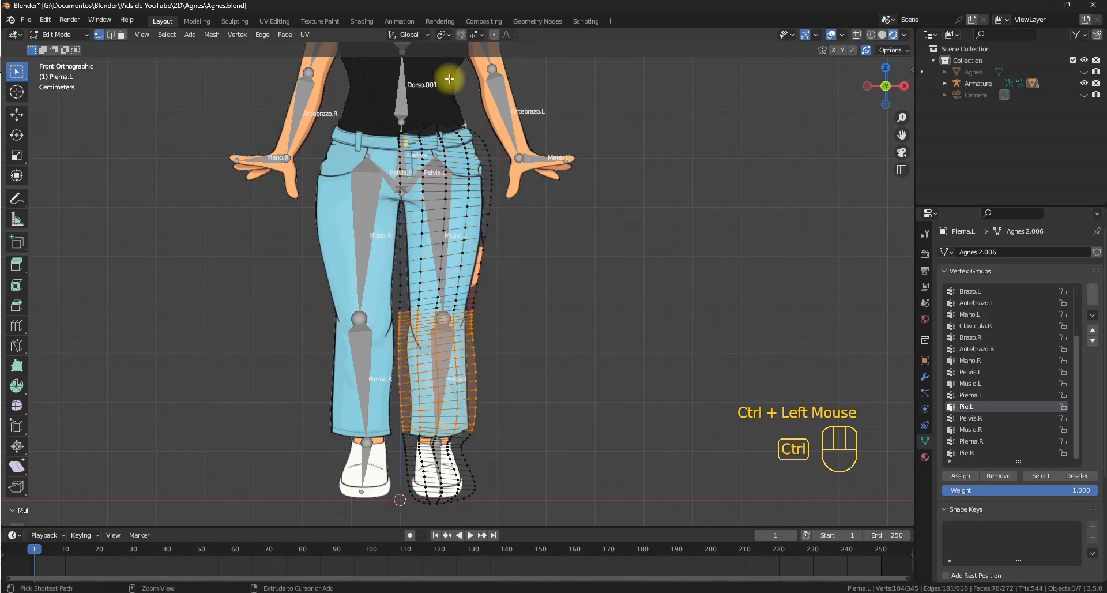
scroll(485, 294, up, 1)
shift+middle_drag(483, 357, 482, 286)
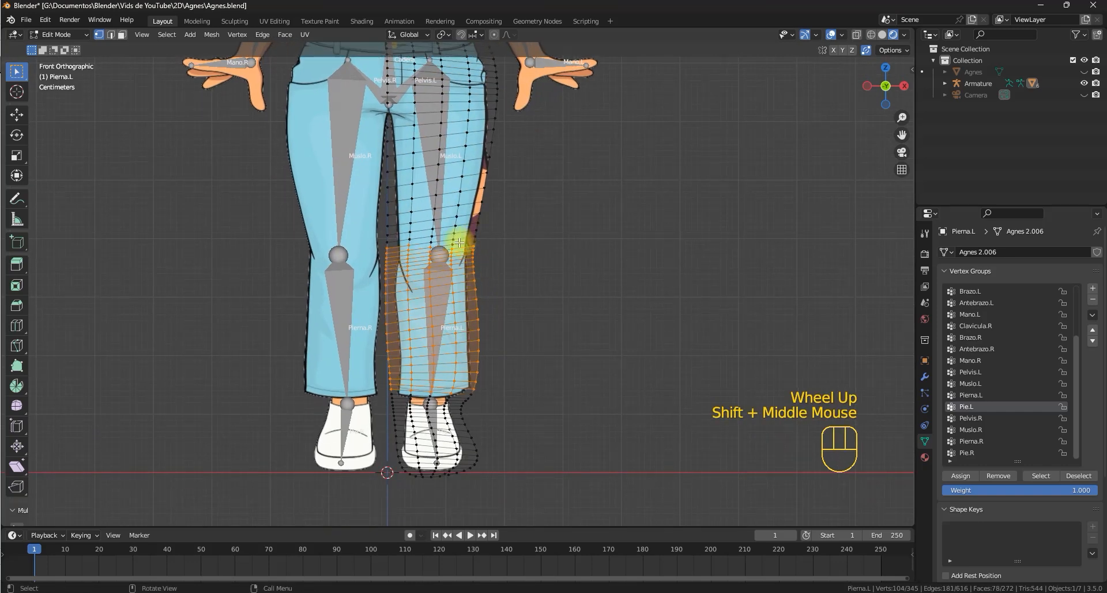
click(991, 394)
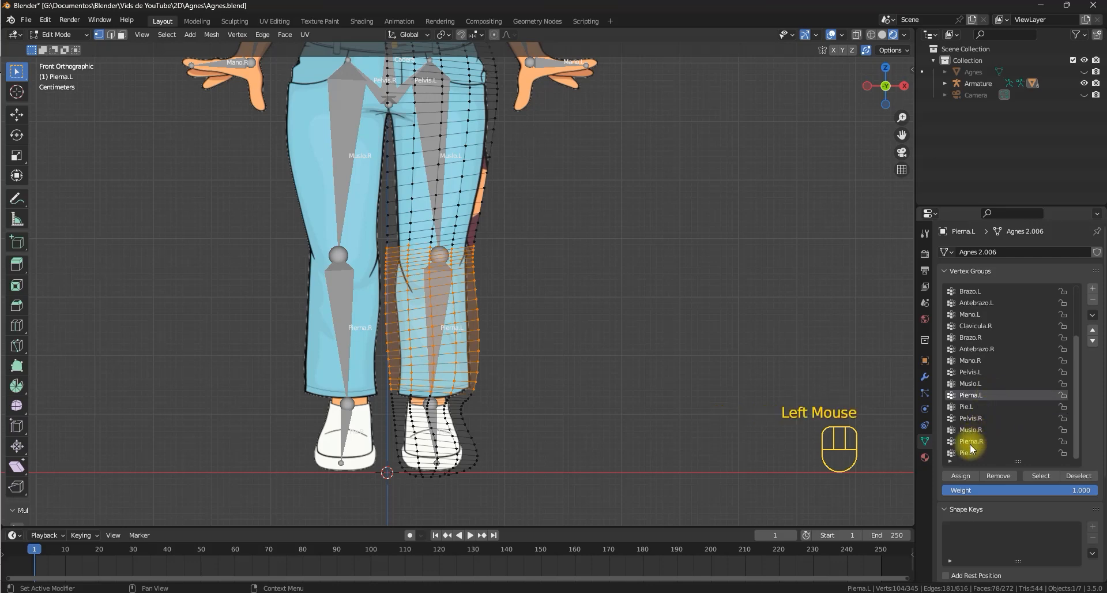
click(957, 475)
Invert the selection, deselect the foot vertices, and assign the remaining thigh and hip vertices to the Muslo.L vertex group.
shift+middle_drag(551, 258, 539, 331)
key(ctrl+i)
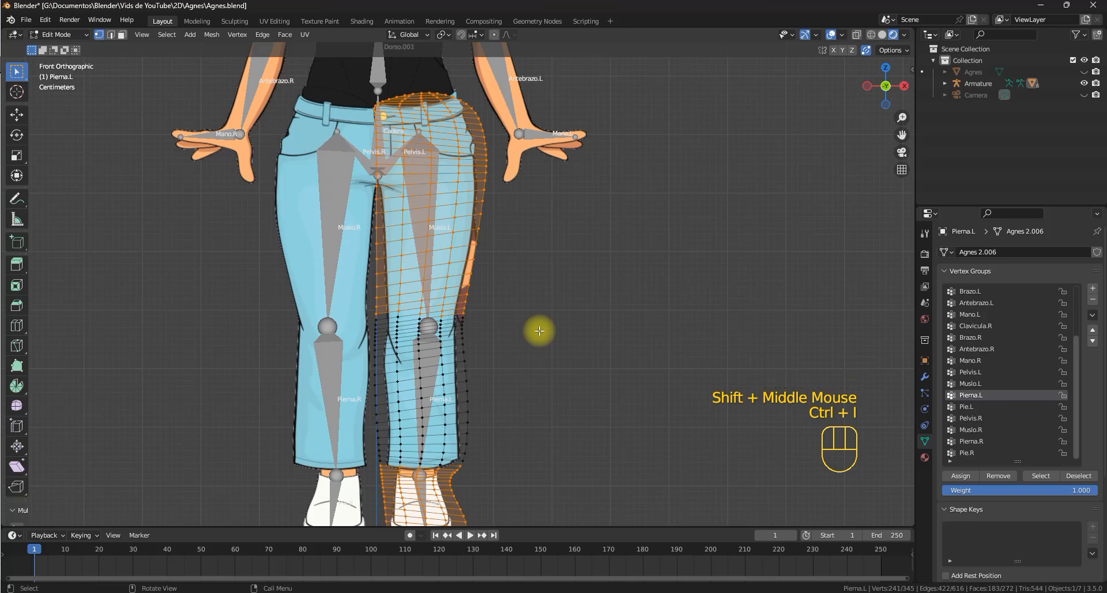
scroll(539, 331, down, 1)
ctrl+drag(511, 402, 356, 525)
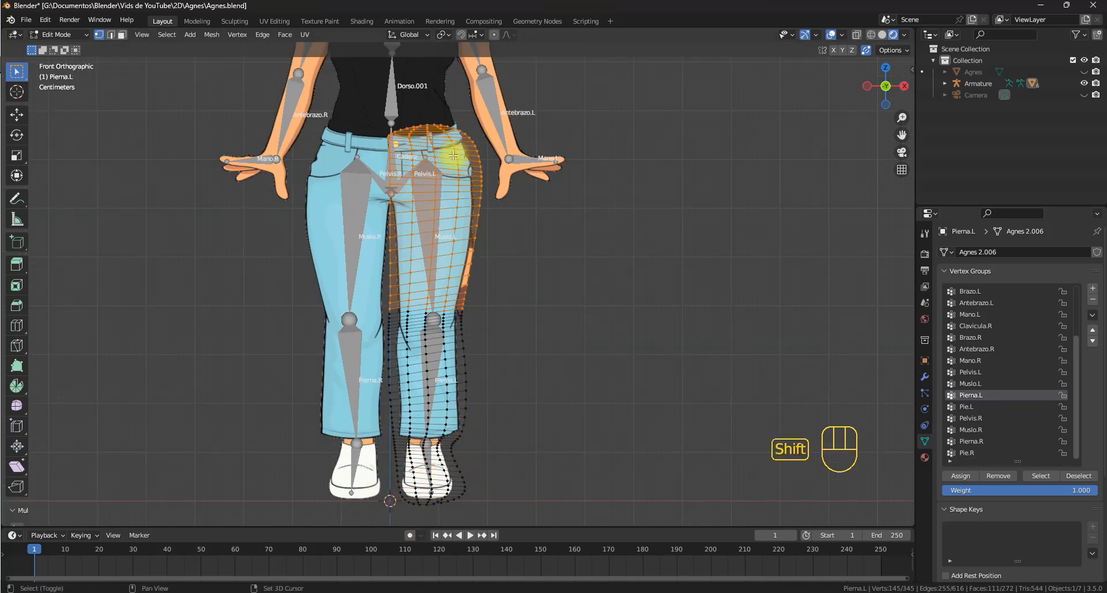
shift+middle_drag(437, 103, 442, 117)
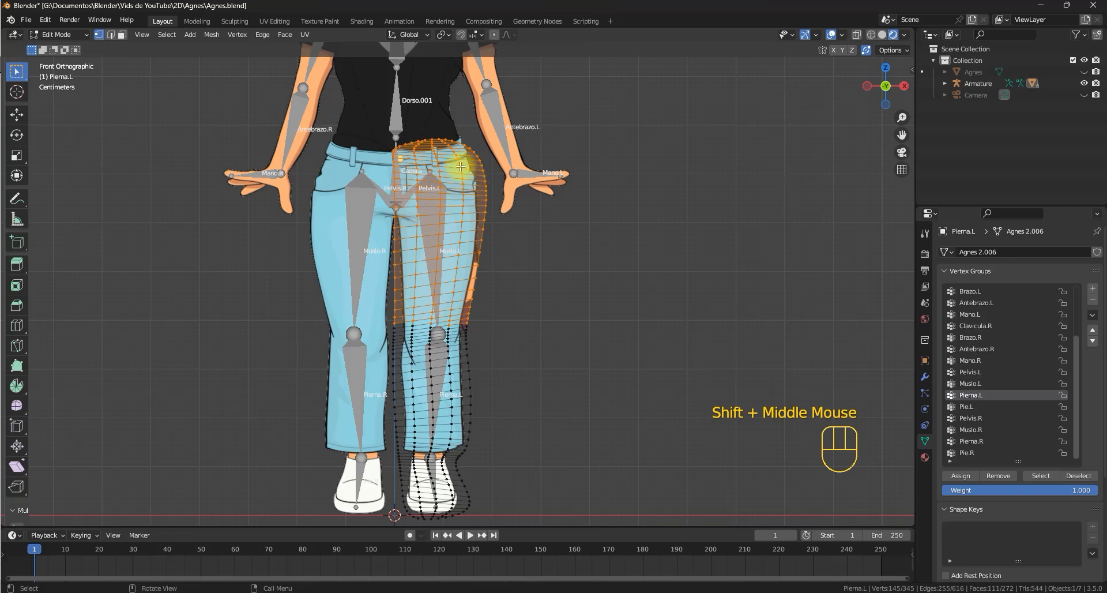
scroll(469, 163, up, 1)
shift+middle_drag(477, 161, 497, 162)
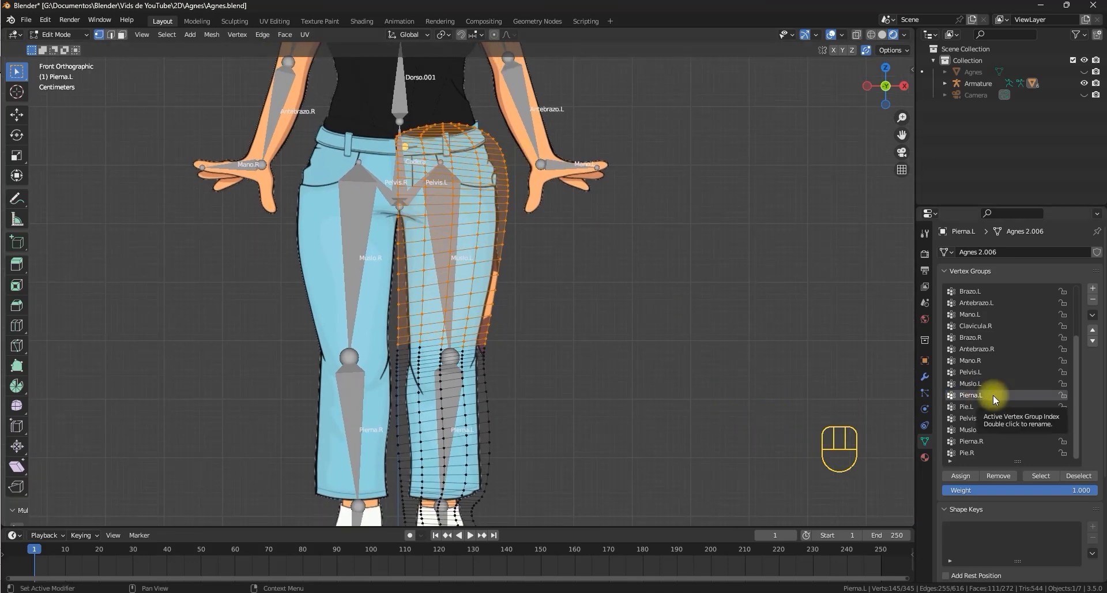
click(980, 383)
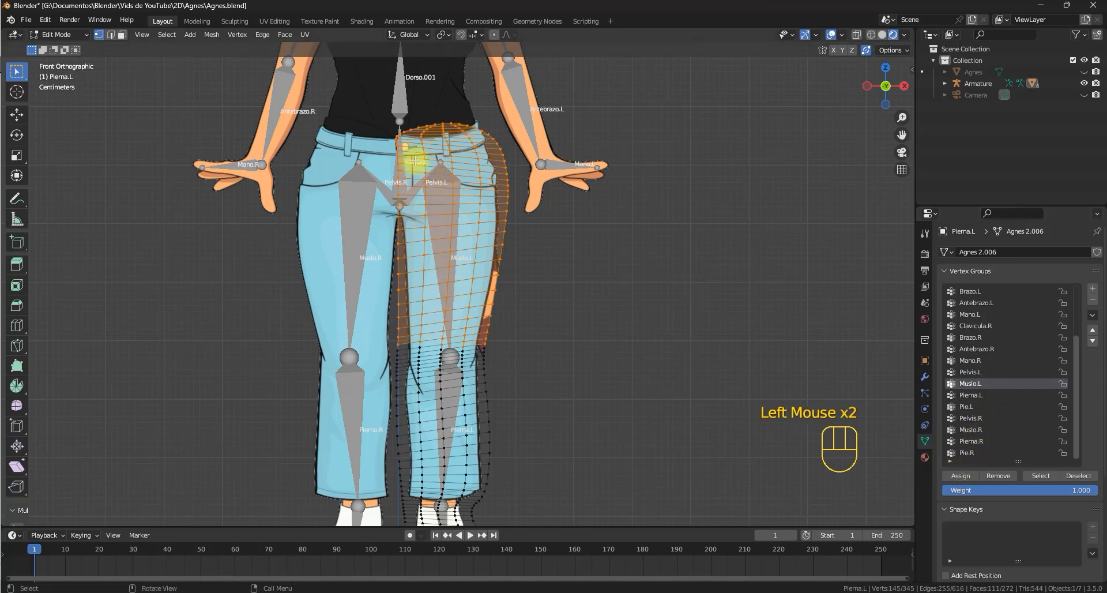
Test the leg deformation in Pose Mode by rotating the Muslo.L bone outward about 38°, then cancel the rotation.
shift+middle_drag(475, 159, 426, 184)
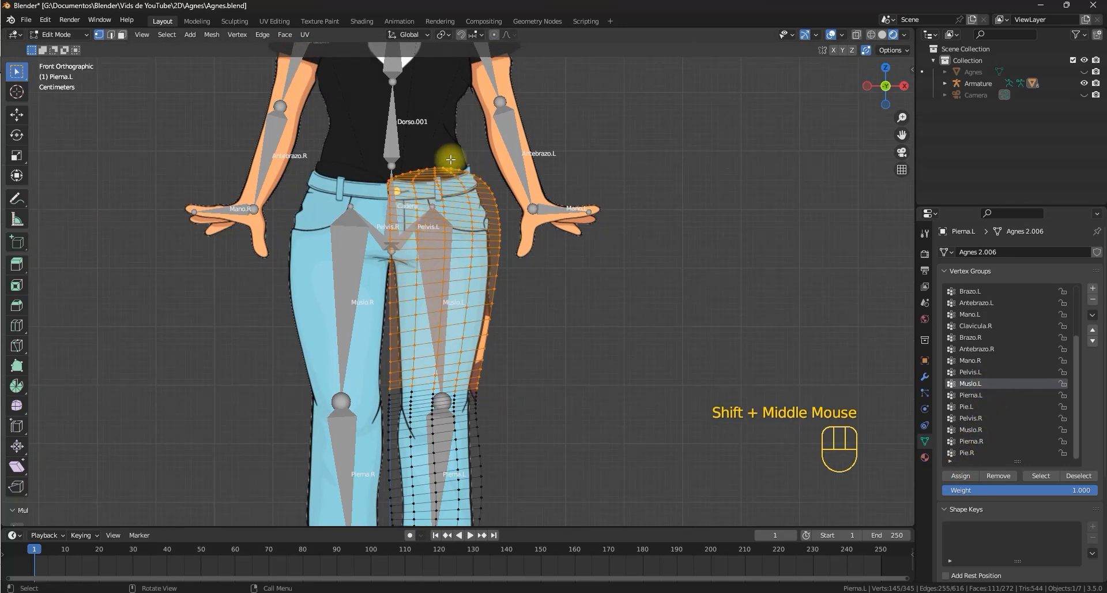
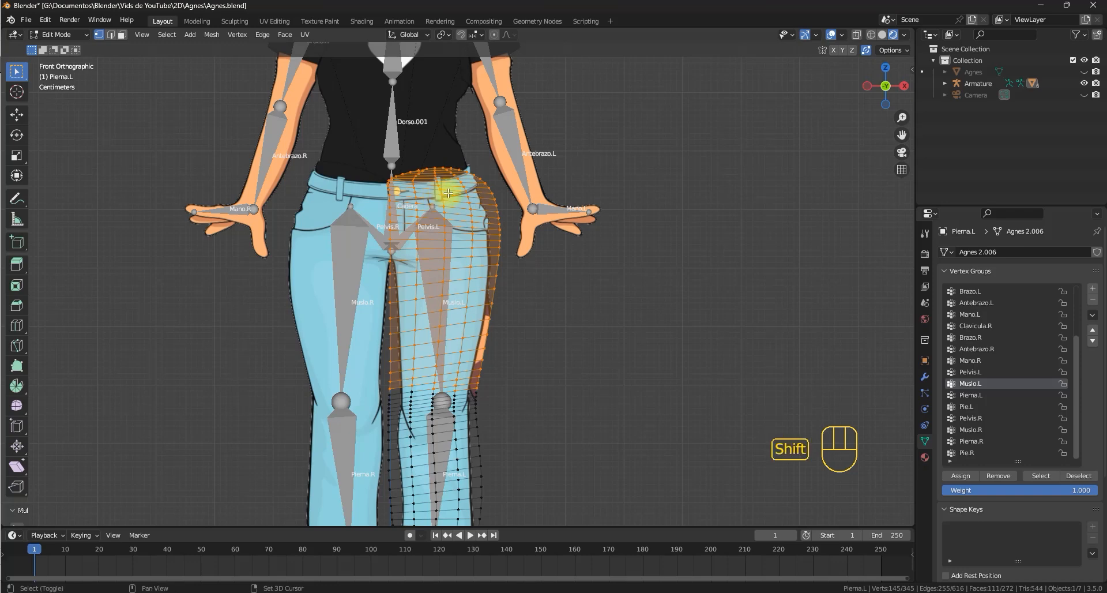
shift+middle_drag(448, 186, 451, 137)
key(Tab)
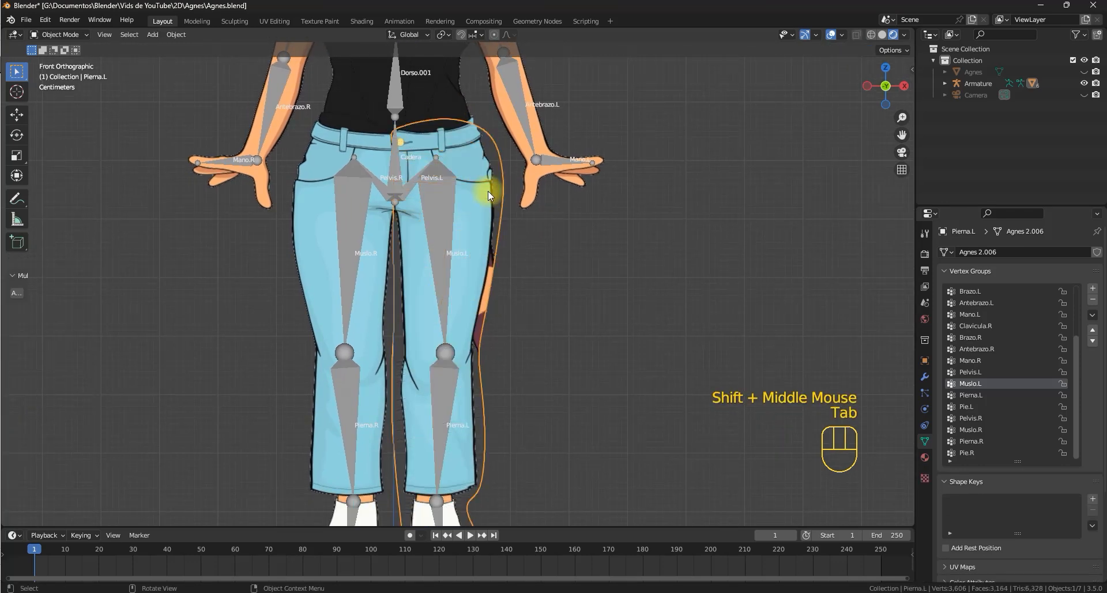
click(441, 191)
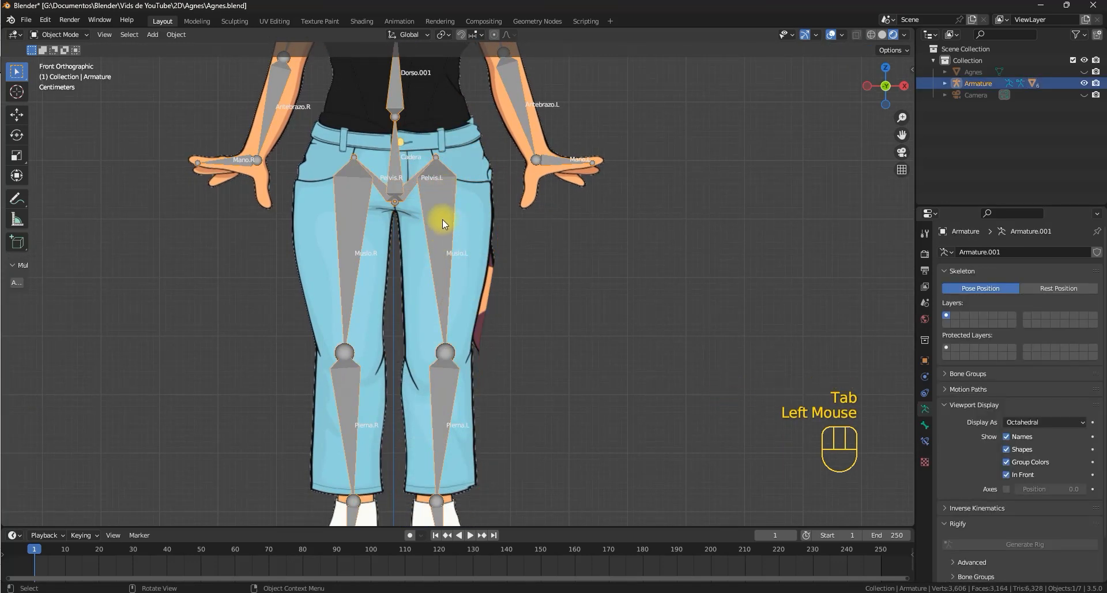
key(ctrl+Tab)
click(445, 212)
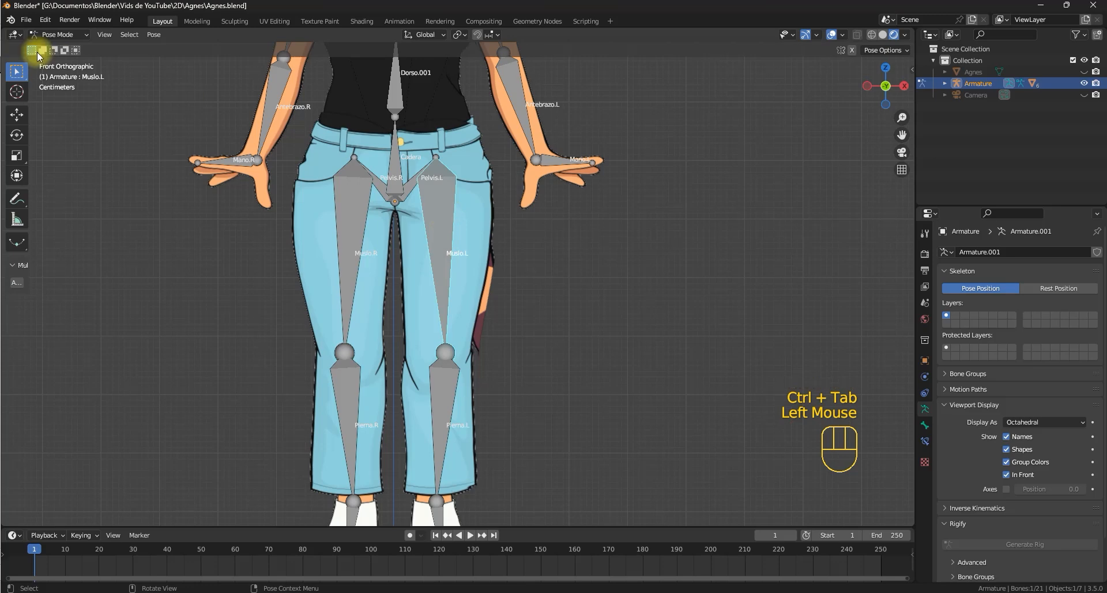
key(r)
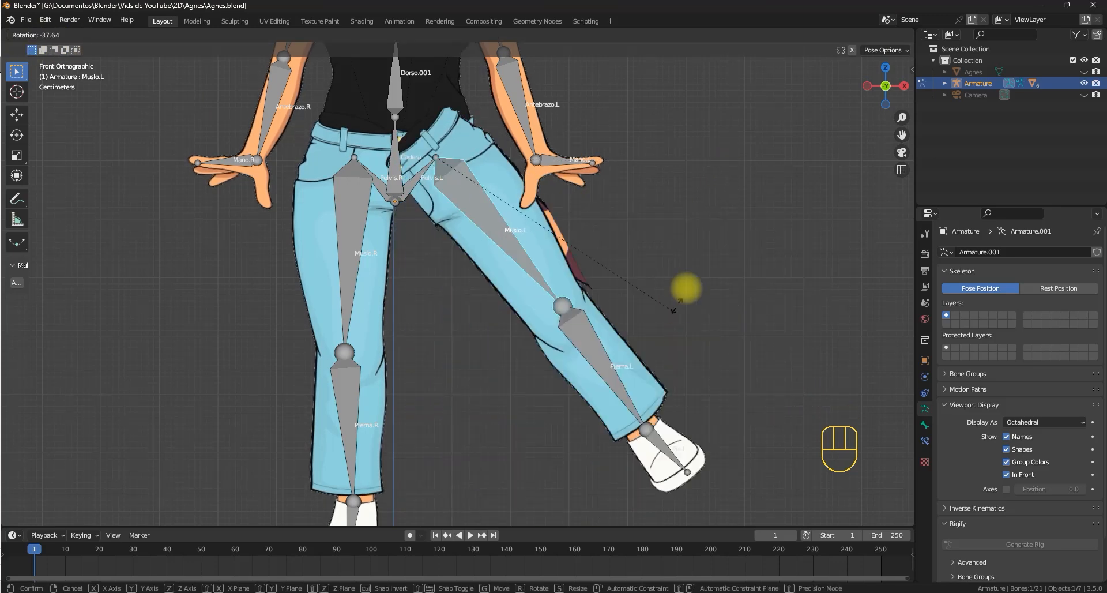
key(Escape)
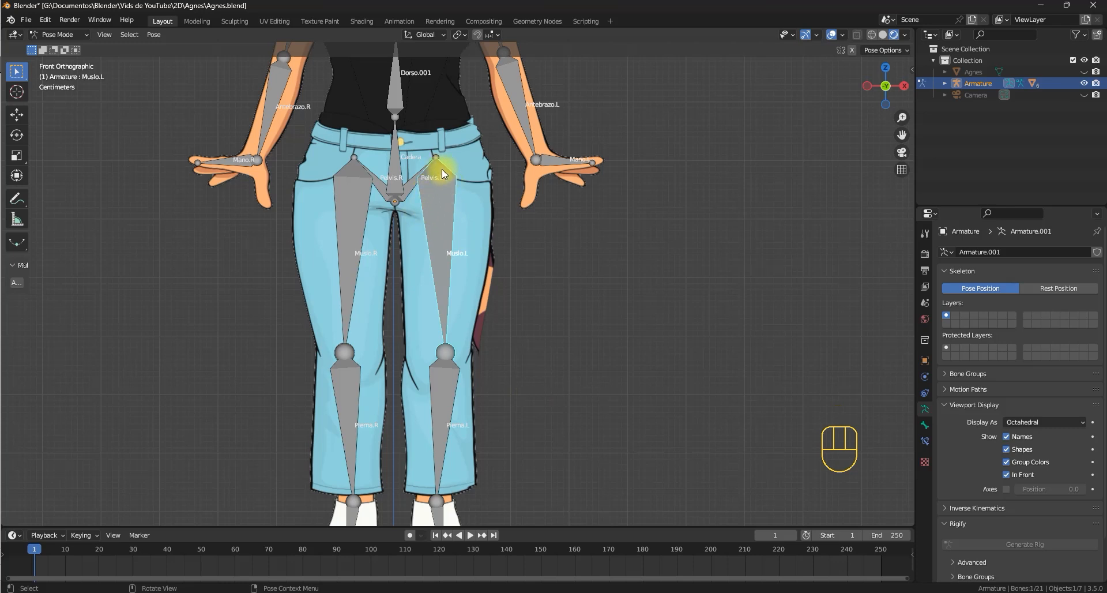
Move the upper joints of the Muslo.L and Muslo.R bones outward and down to just below the pockets in Edit Mode.
key(Tab)
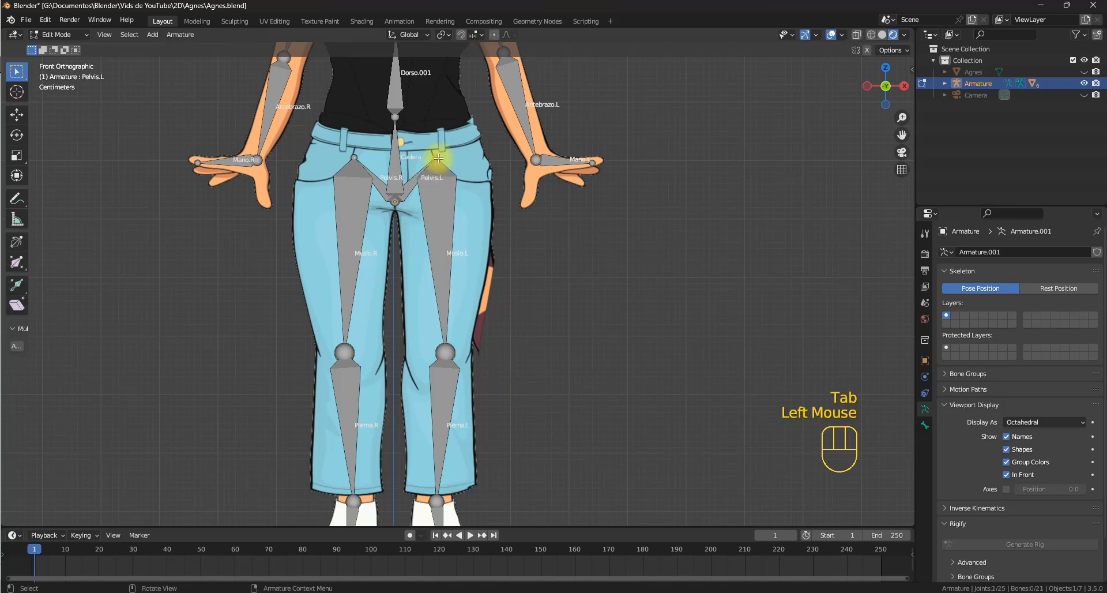
key(g)
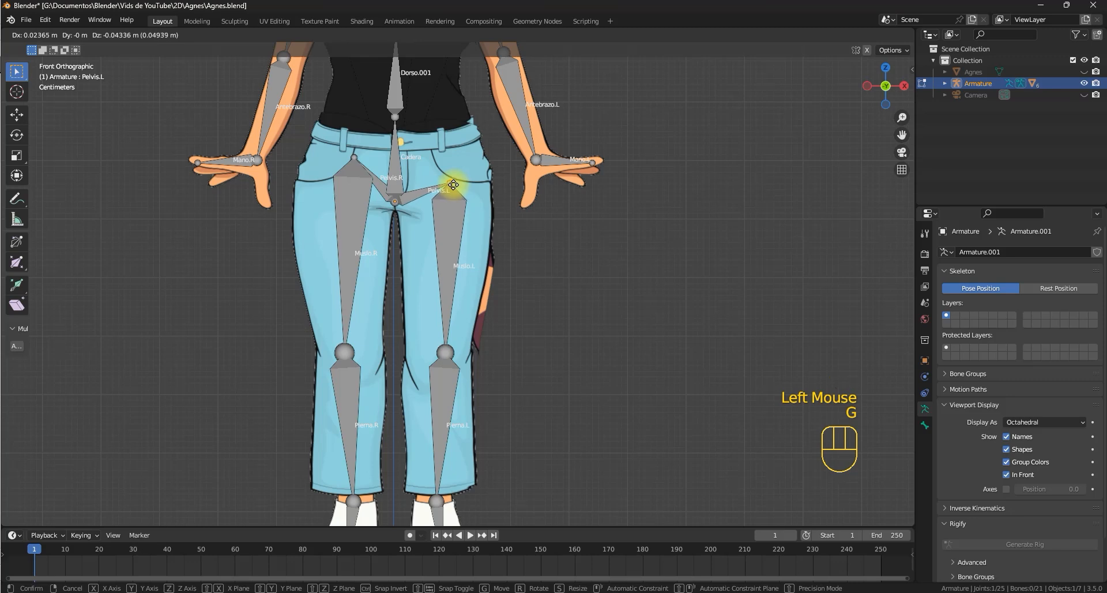
click(452, 183)
click(352, 156)
key(g)
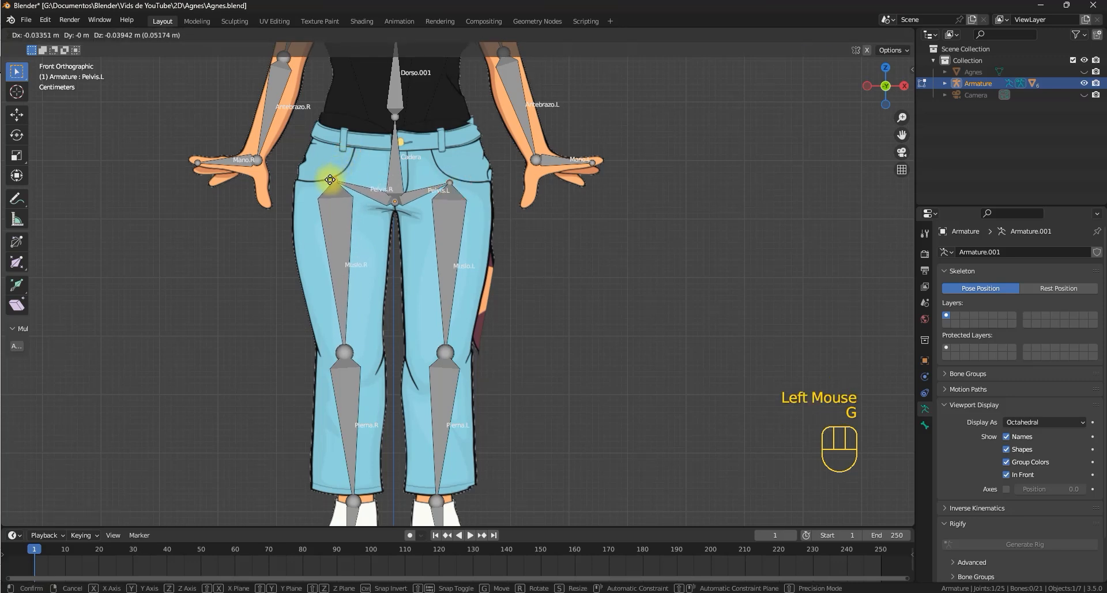
click(331, 186)
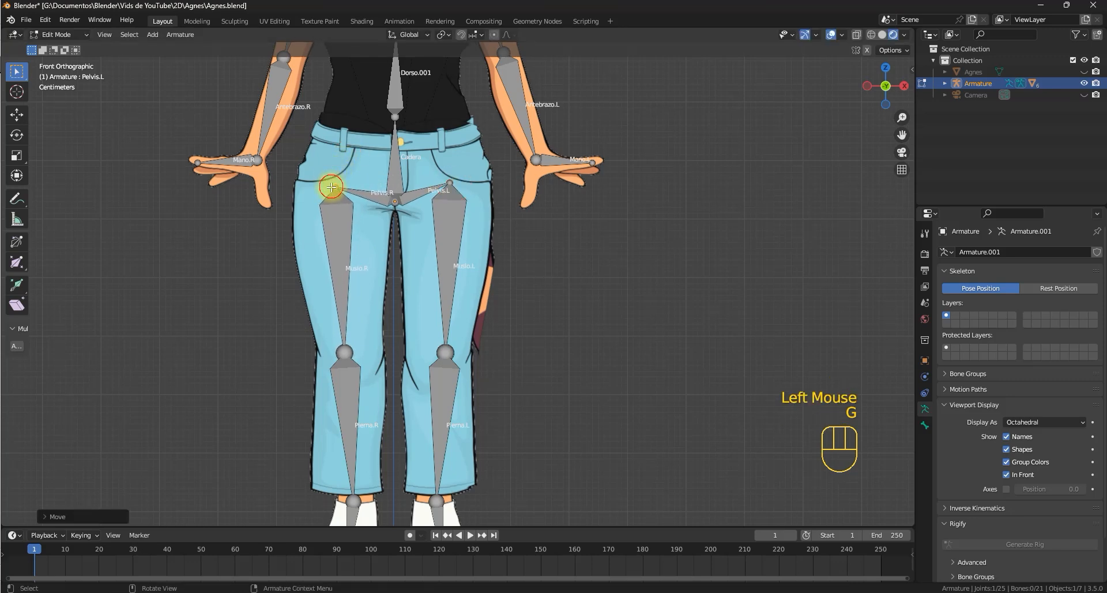
click(460, 179)
key(g)
click(459, 196)
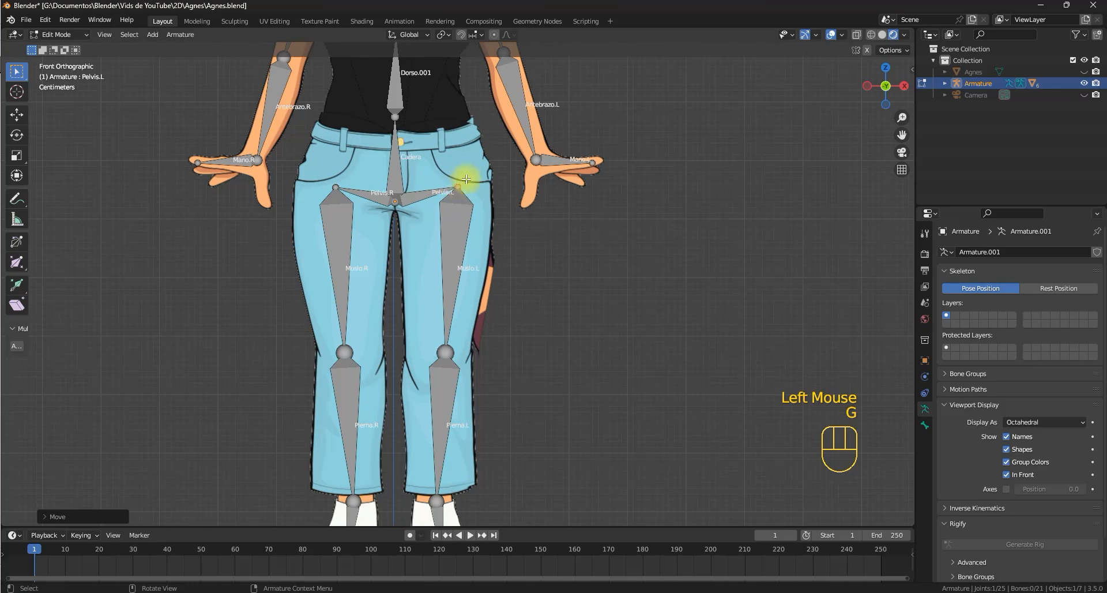
Check the repositioned hip joint by rotating Muslo.L outward about 31° in Pose Mode, then cancel the rotation.
click(447, 225)
key(Tab)
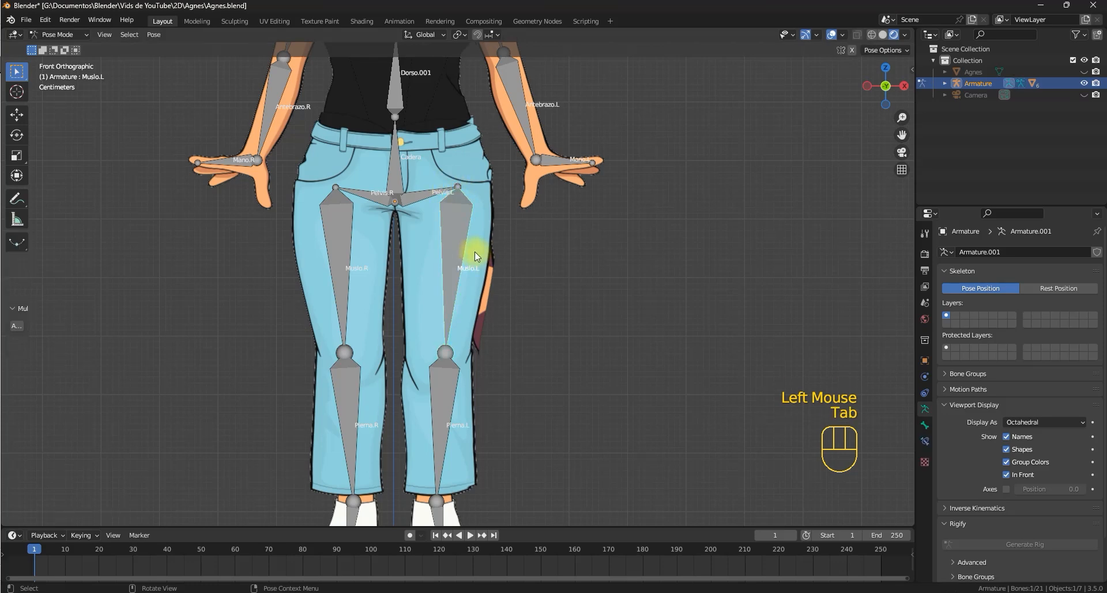
click(457, 238)
key(r)
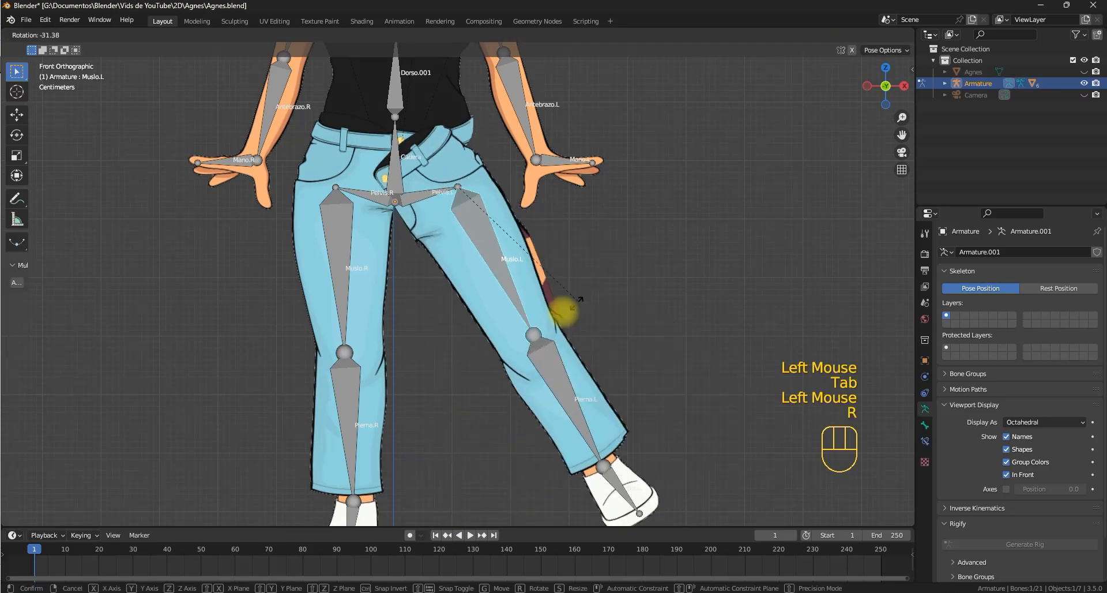
key(Escape)
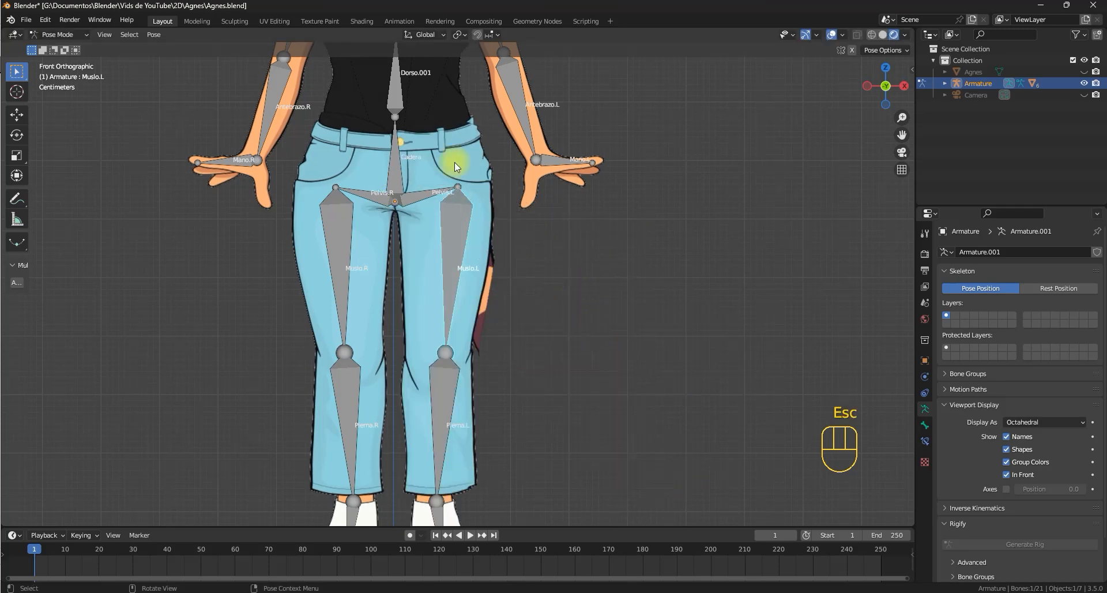
Return the armature to Object Mode, add the Pierna.L mesh to the selection as active object, and enter Weight Paint mode.
shift+middle_drag(461, 141, 487, 197)
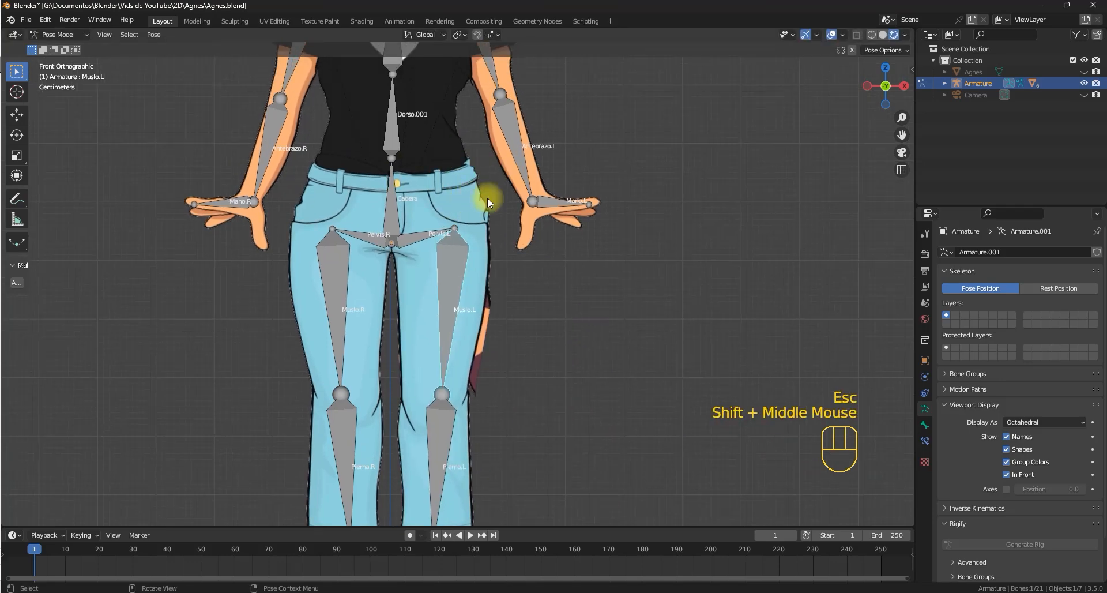
key(Tab)
key(ctrl+Tab)
click(486, 298)
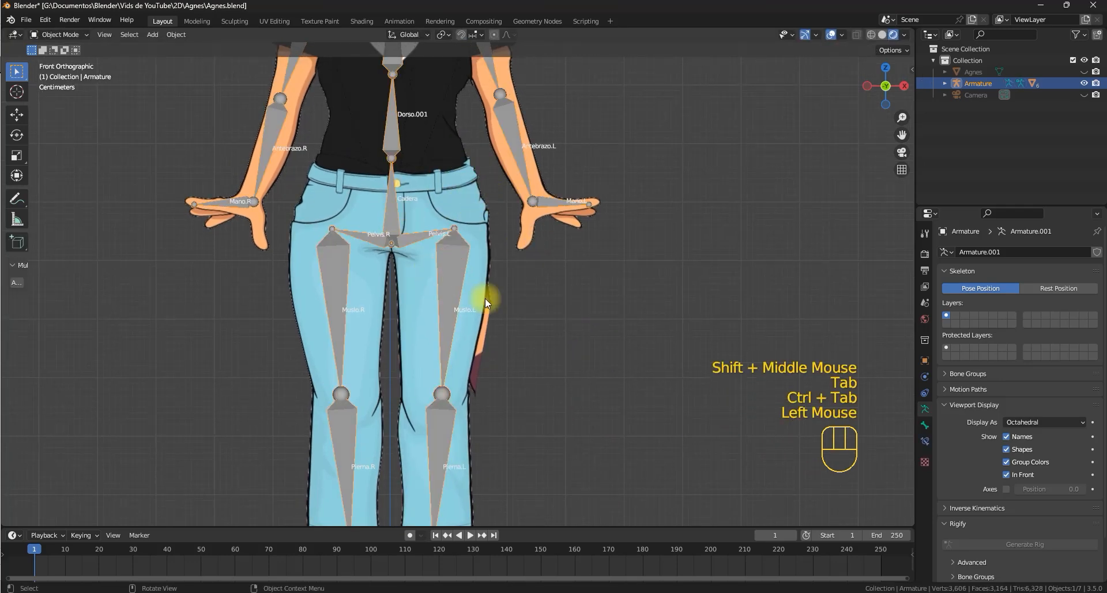
shift+click(462, 206)
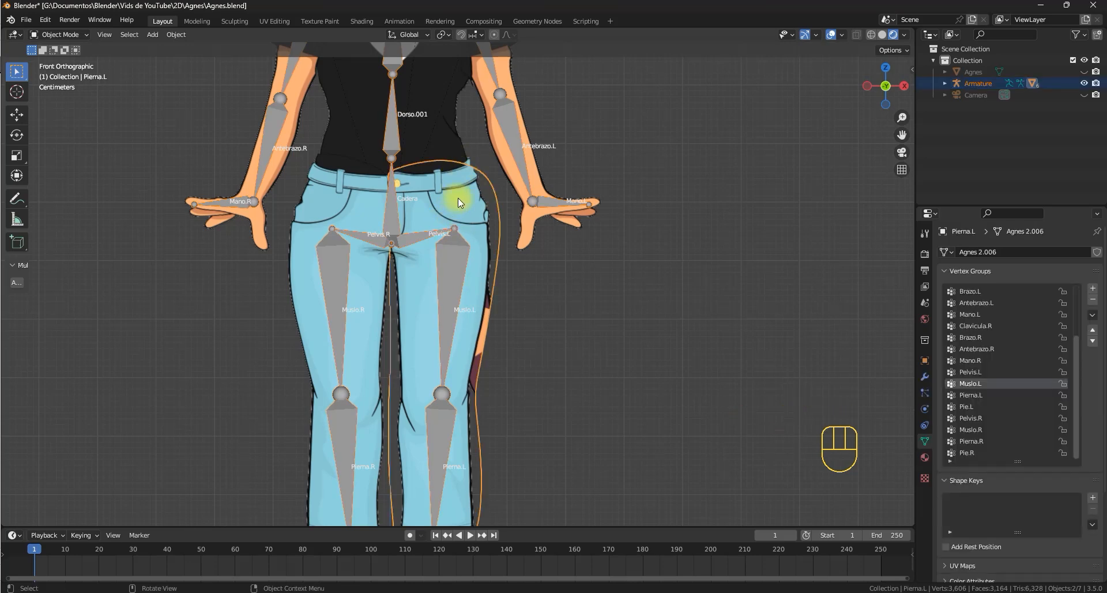
click(71, 34)
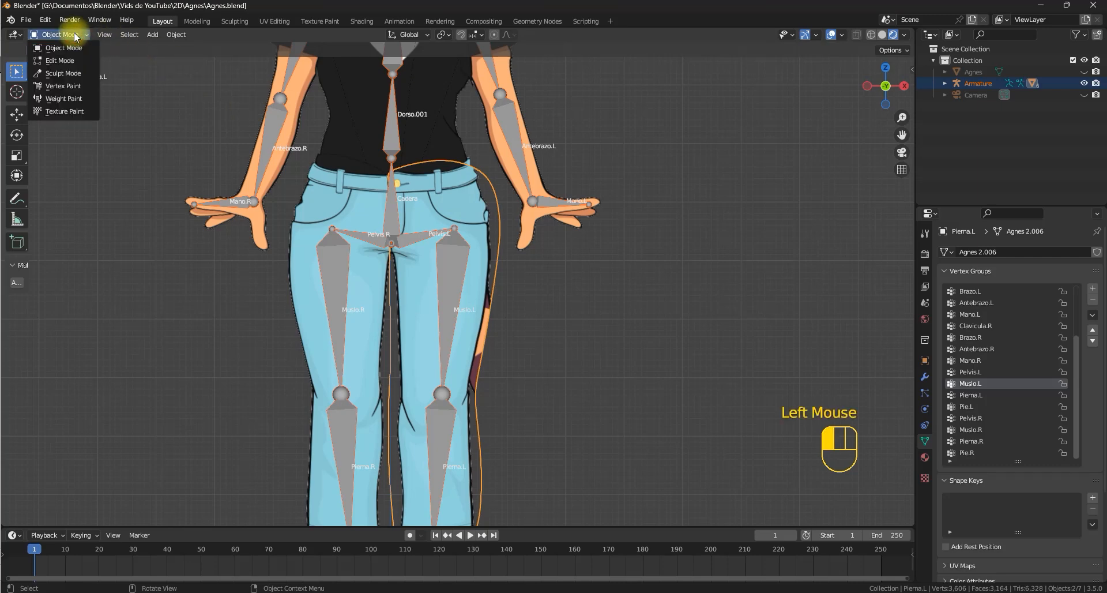
click(77, 102)
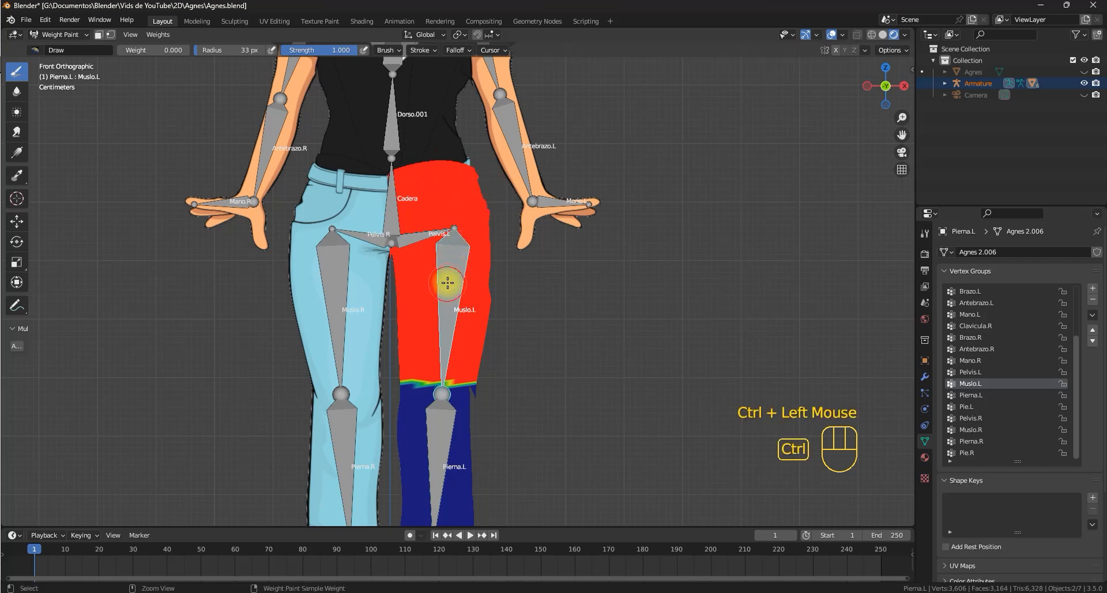
Inspect the weight distribution of the Muslo.L, Pierna.L and Pie.L bones on the leg mesh.
ctrl+click(438, 417)
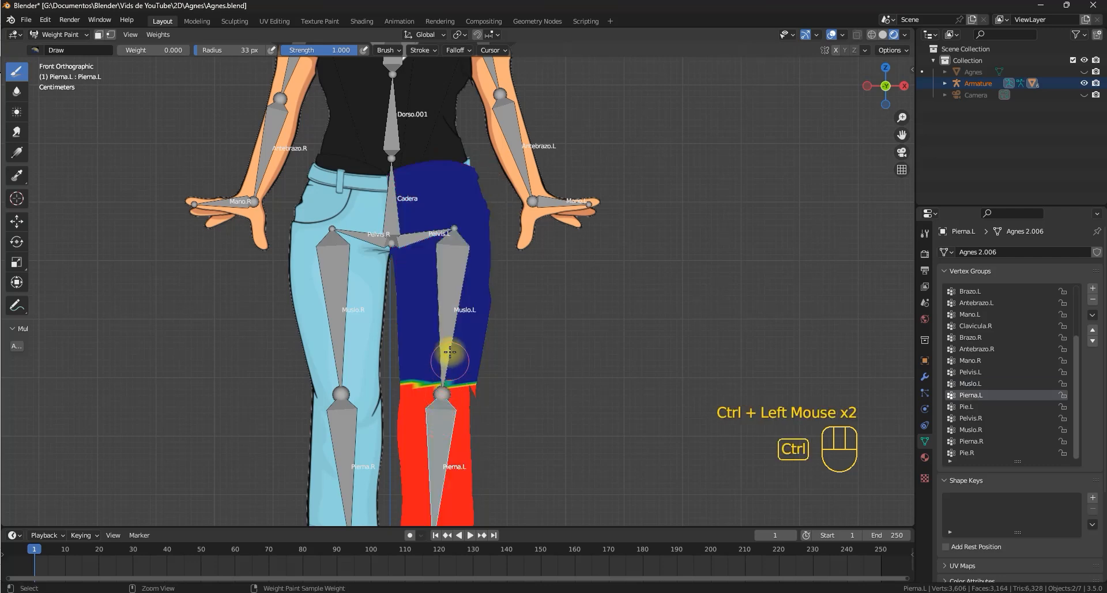
ctrl+click(450, 312)
scroll(450, 312, down, 2)
shift+middle_drag(459, 302, 472, 271)
scroll(450, 361, up, 1)
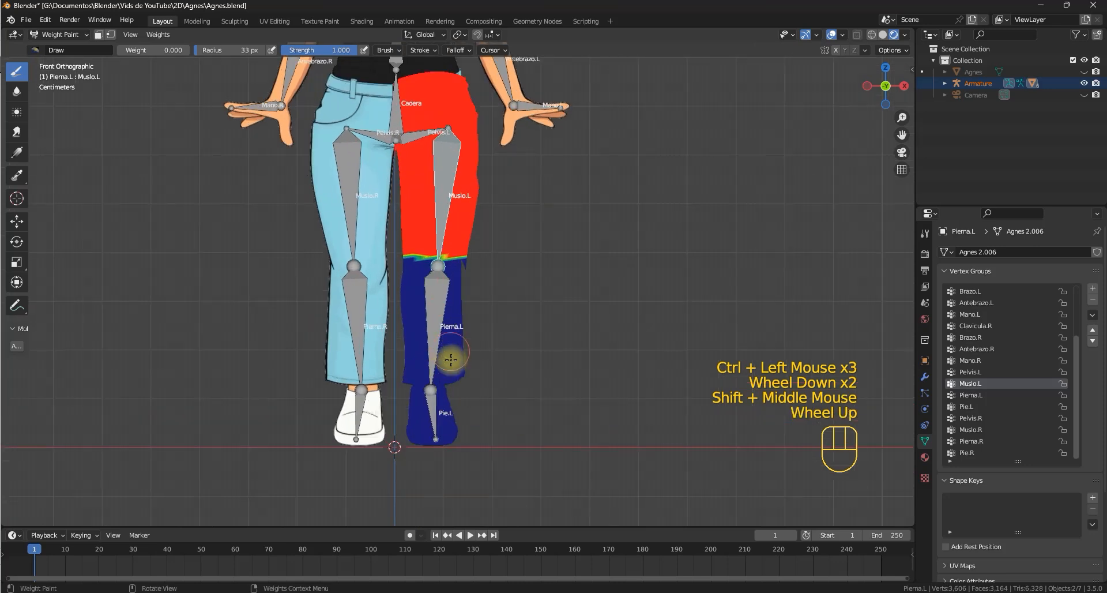
ctrl+click(430, 408)
ctrl+click(435, 324)
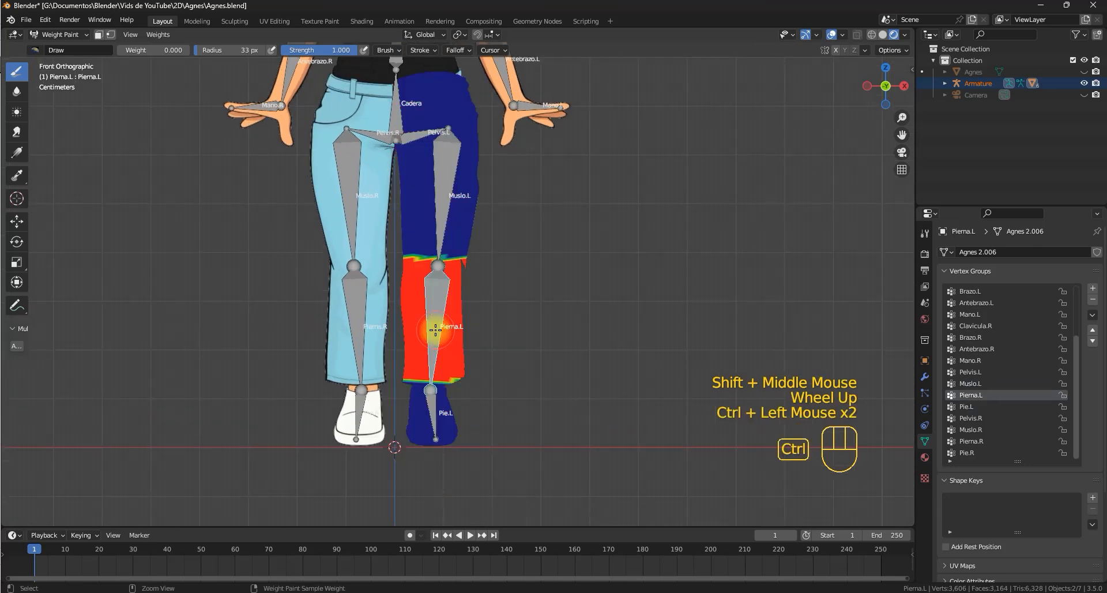
ctrl+click(445, 225)
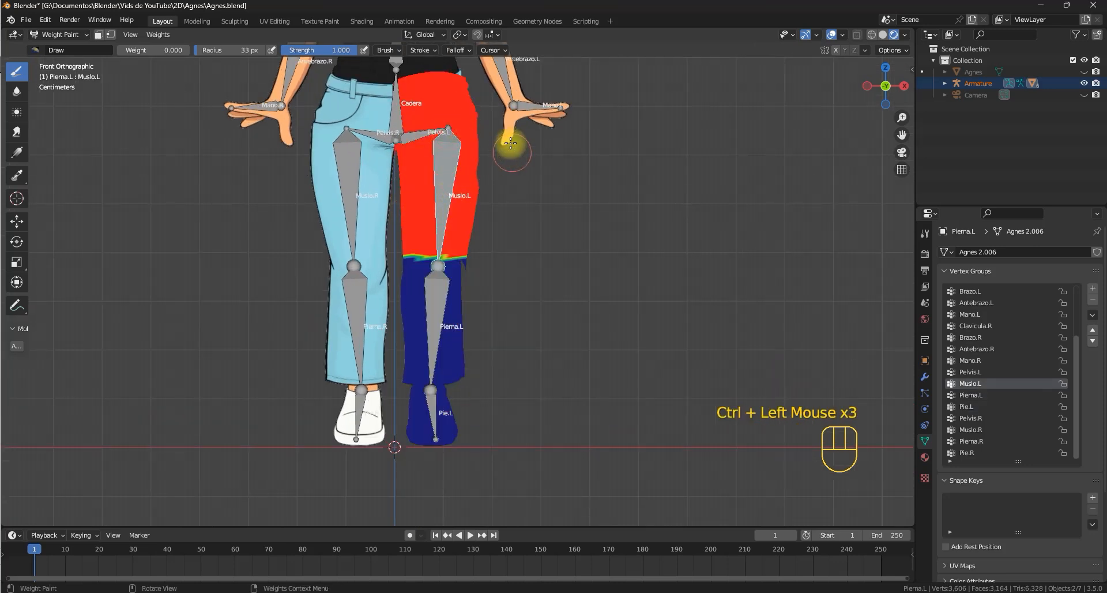
Inspect the Pierna.L and Pie.L weights on the leg mesh, test the ankle by rotating Pie.L outward about 16°, then cancel the rotation.
shift+middle_drag(511, 142, 510, 213)
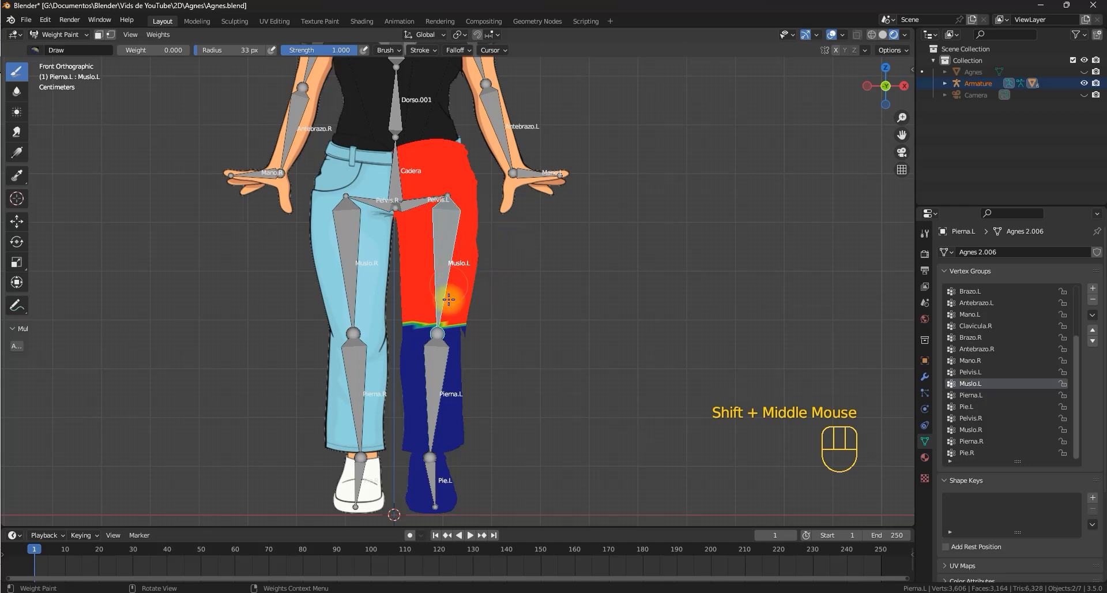
ctrl+click(434, 366)
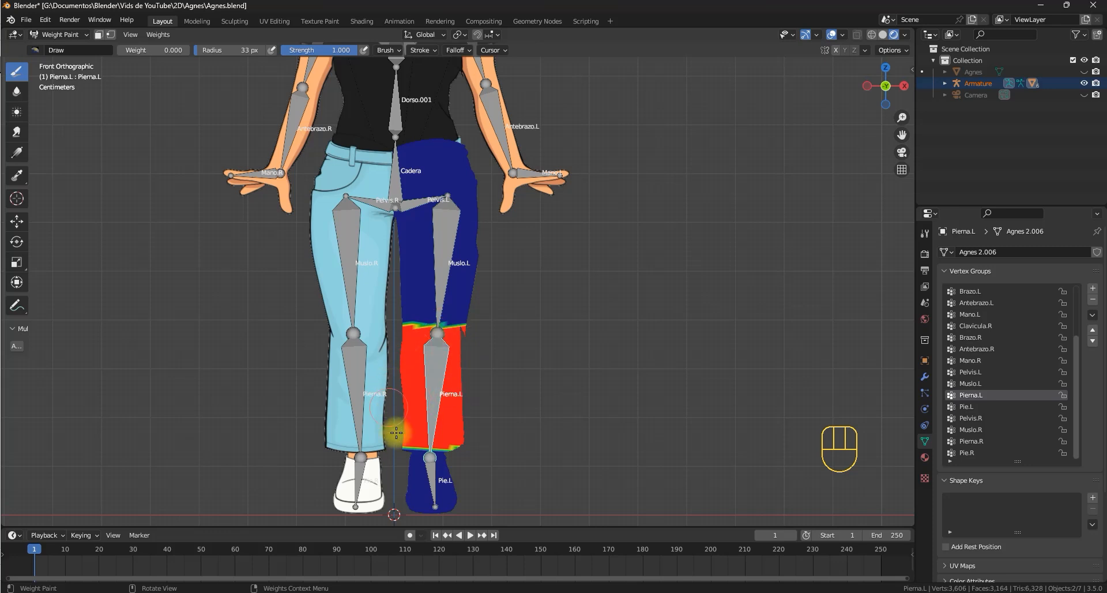
key(shift)
shift+middle_drag(461, 272, 459, 269)
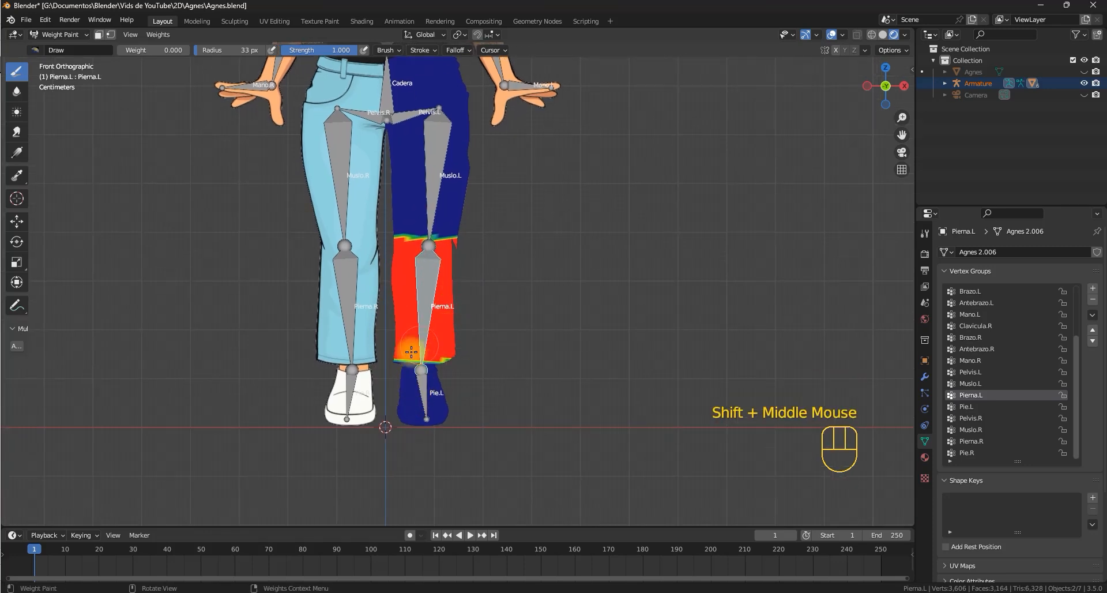
ctrl+click(424, 392)
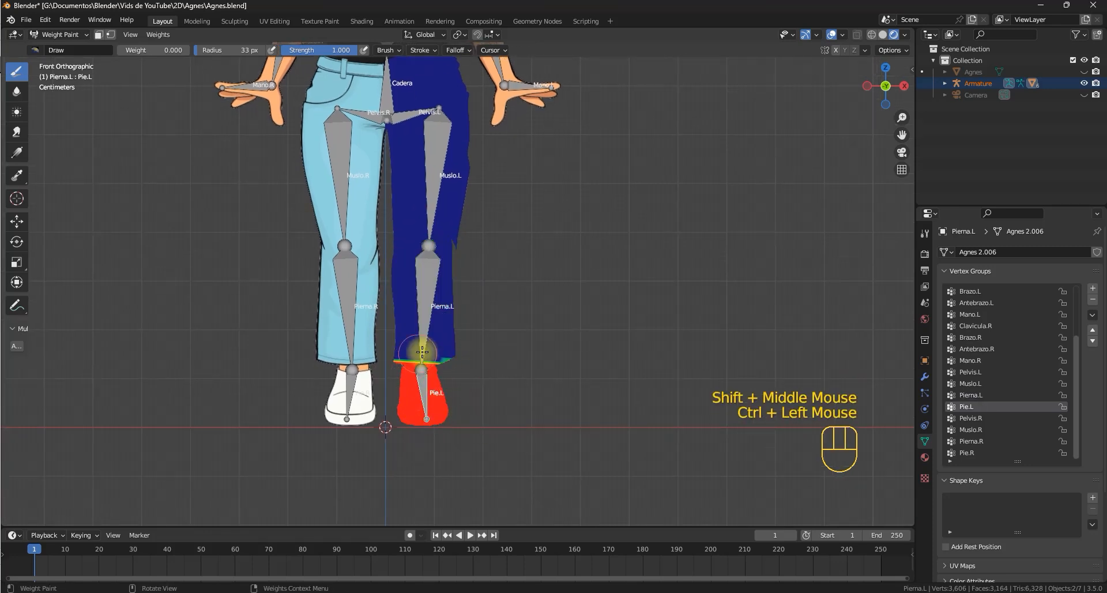
key(r)
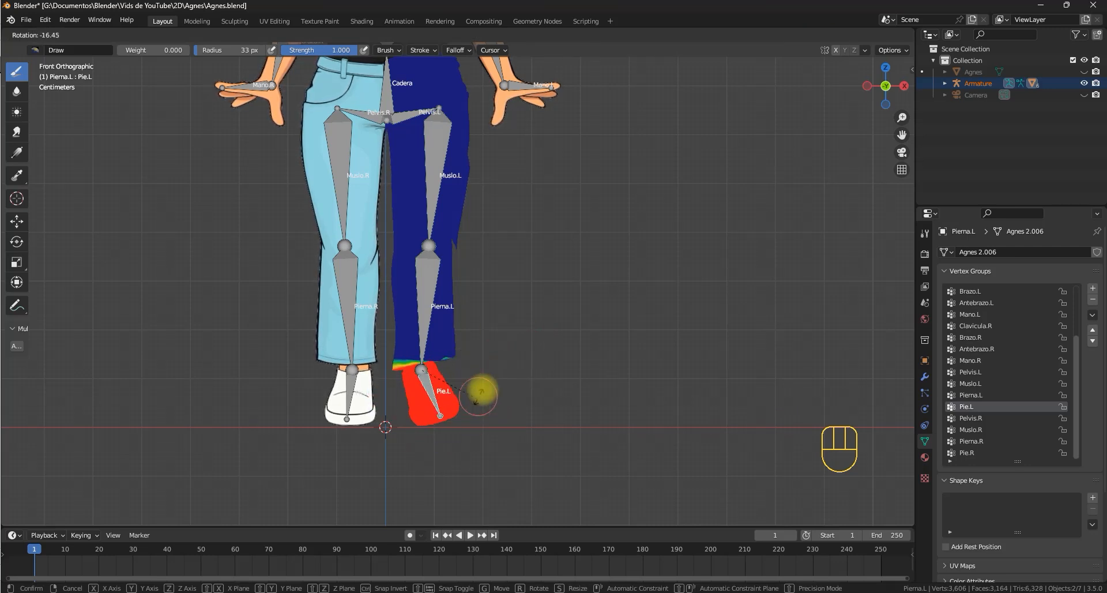
key(Escape)
Test the knee deformation by rotating Pierna.L outward about 48° and again slightly at closer range, cancelling each rotation.
ctrl+click(425, 291)
key(r)
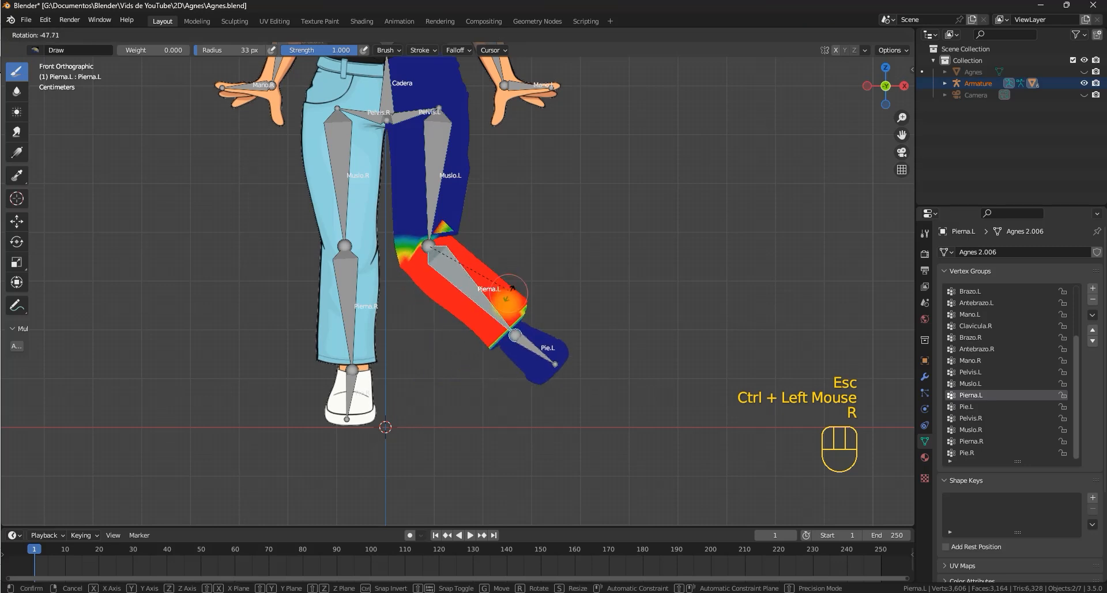
key(Escape)
scroll(424, 237, up, 3)
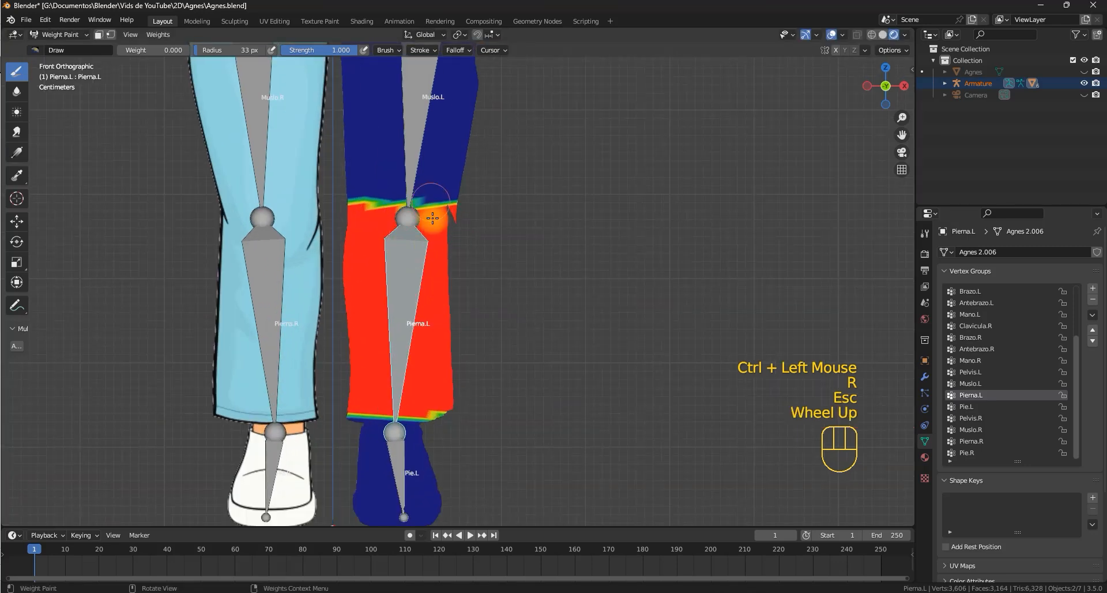
shift+middle_drag(442, 195, 438, 250)
key(r)
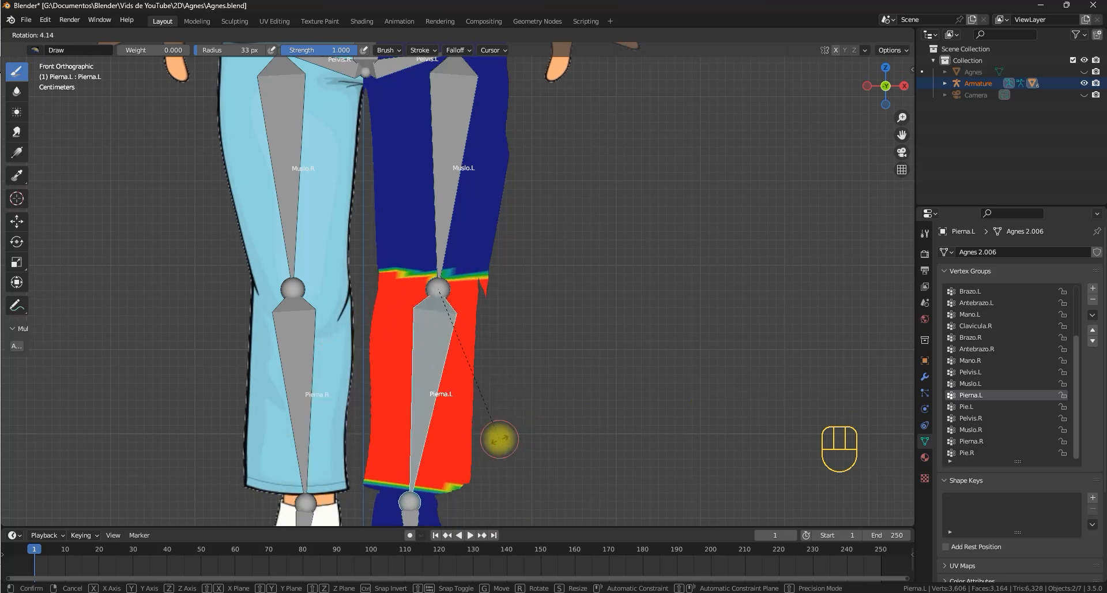
key(Escape)
shift+middle_drag(482, 289, 498, 375)
scroll(479, 341, down, 2)
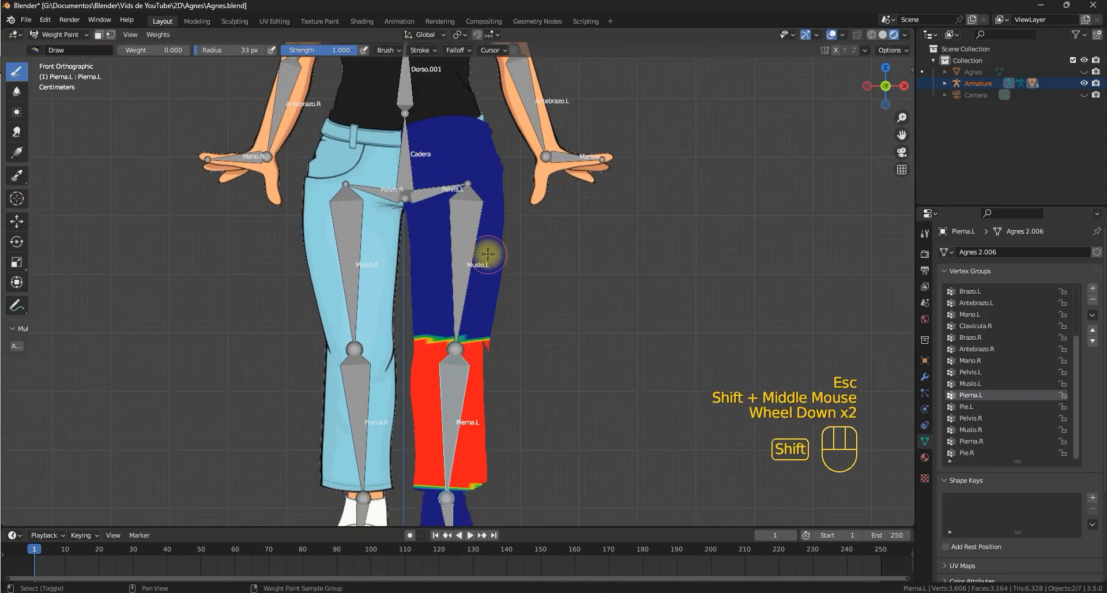
Erase the Muslo.L weight along the waistband with the zero-weight Draw brush, then test-rotate the bone about 27° and cancel.
shift+middle_drag(487, 250, 443, 270)
ctrl+click(455, 242)
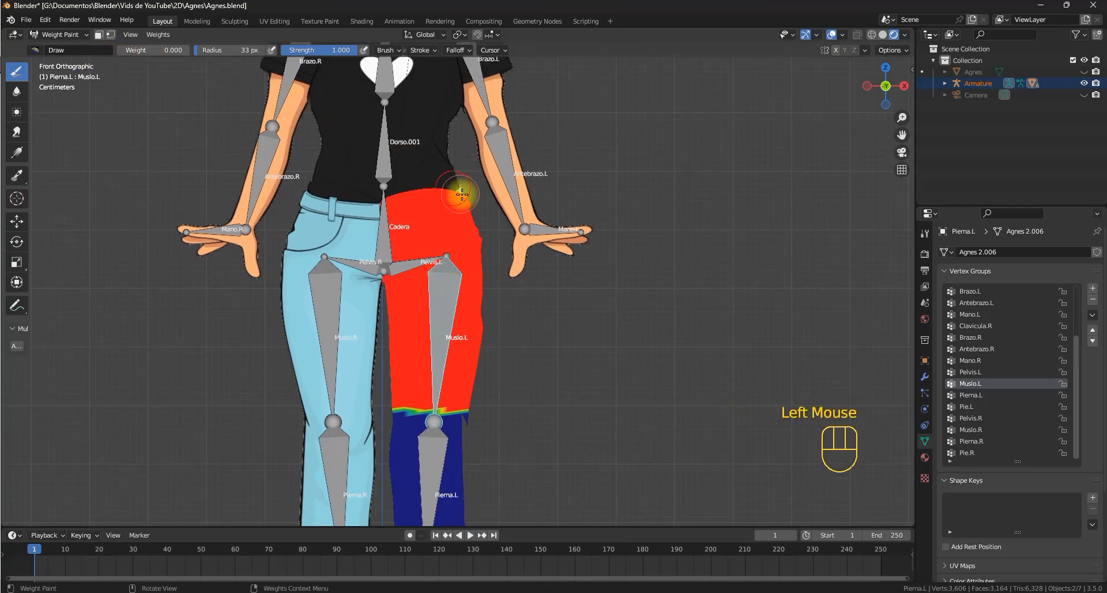
mouse_move(461, 194)
mouse_down()
mouse_move(428, 189)
mouse_move(406, 207)
mouse_up()
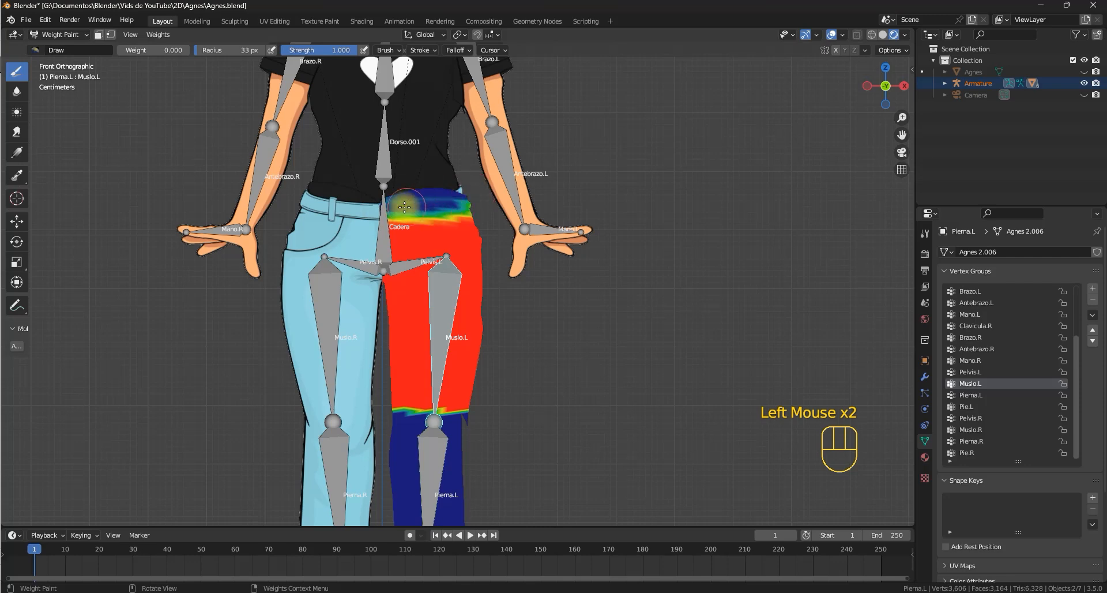
key(r)
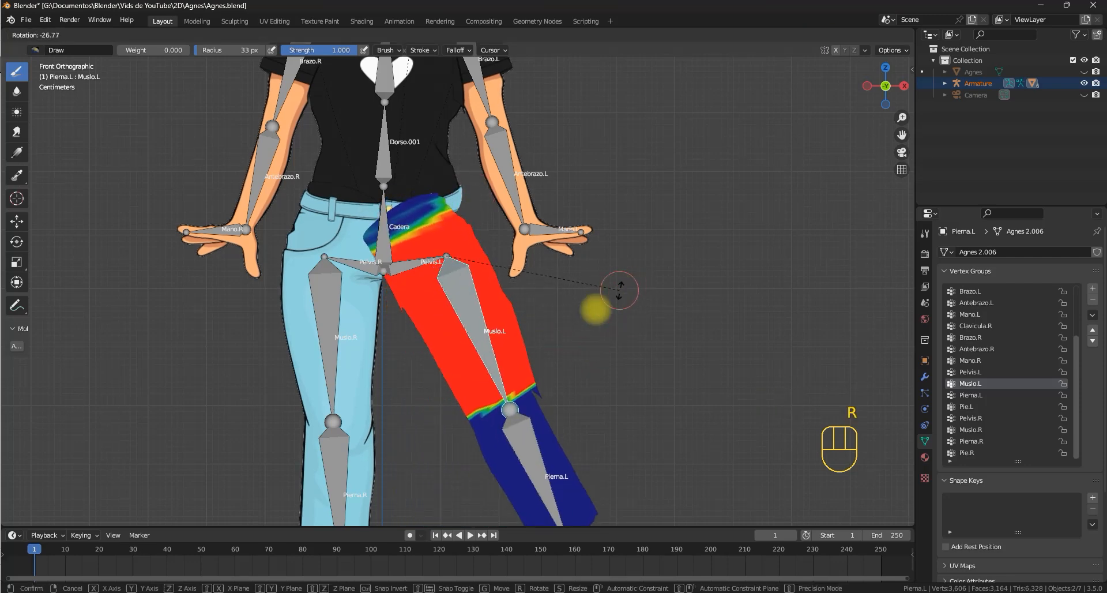
key(Escape)
Erase the Muslo.L weight from the hip area down to the Pelvis.L bone, then test-rotate the thigh about 23° and cancel.
mouse_move(454, 197)
mouse_down()
mouse_move(415, 193)
mouse_move(407, 223)
mouse_move(375, 248)
mouse_up()
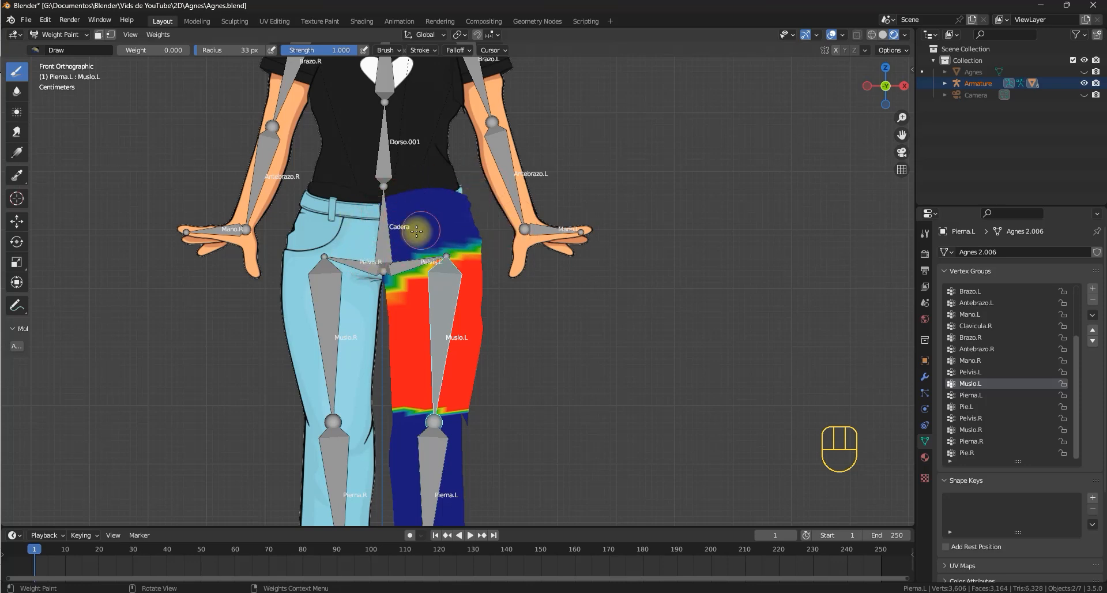
key(r)
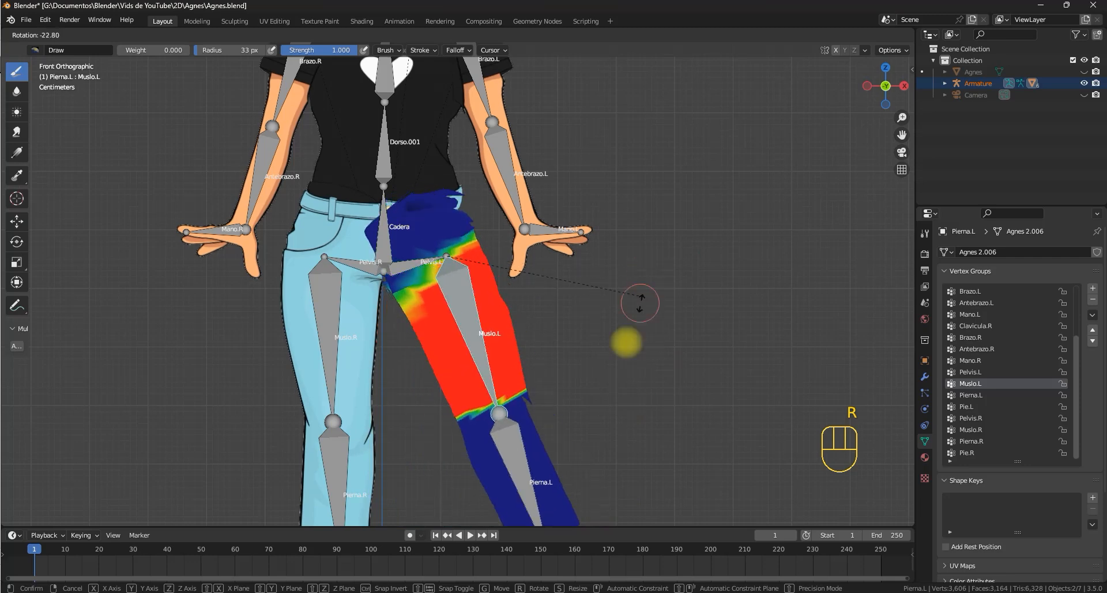
key(Escape)
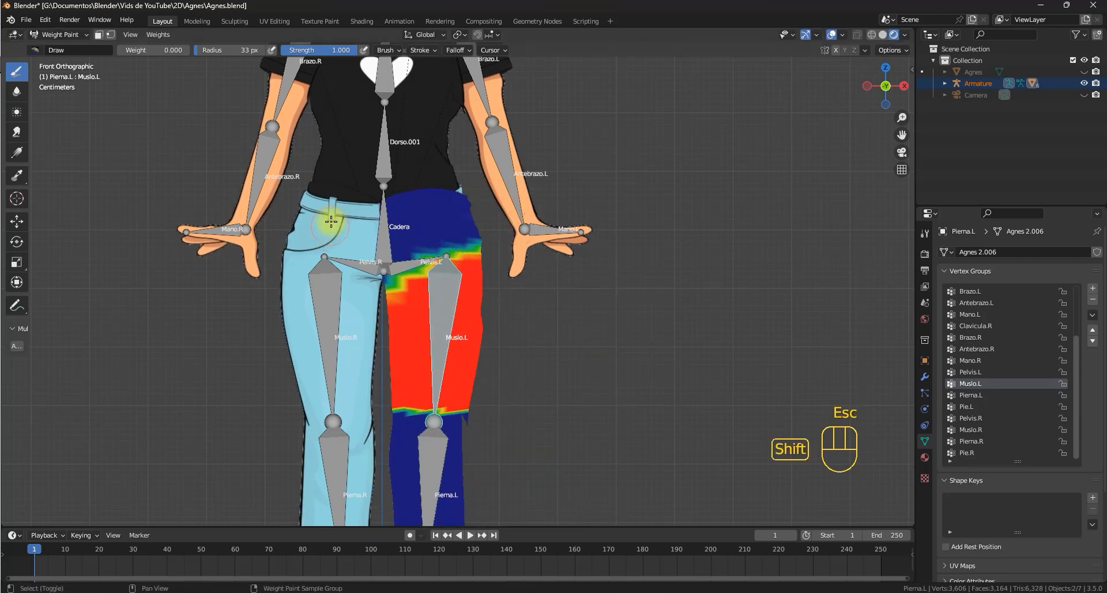
Select the leg mesh's hip vertices above the top of the thigh bone in Edit Mode, then return to Weight Paint mode.
shift+middle_drag(451, 183, 459, 234)
key(Tab)
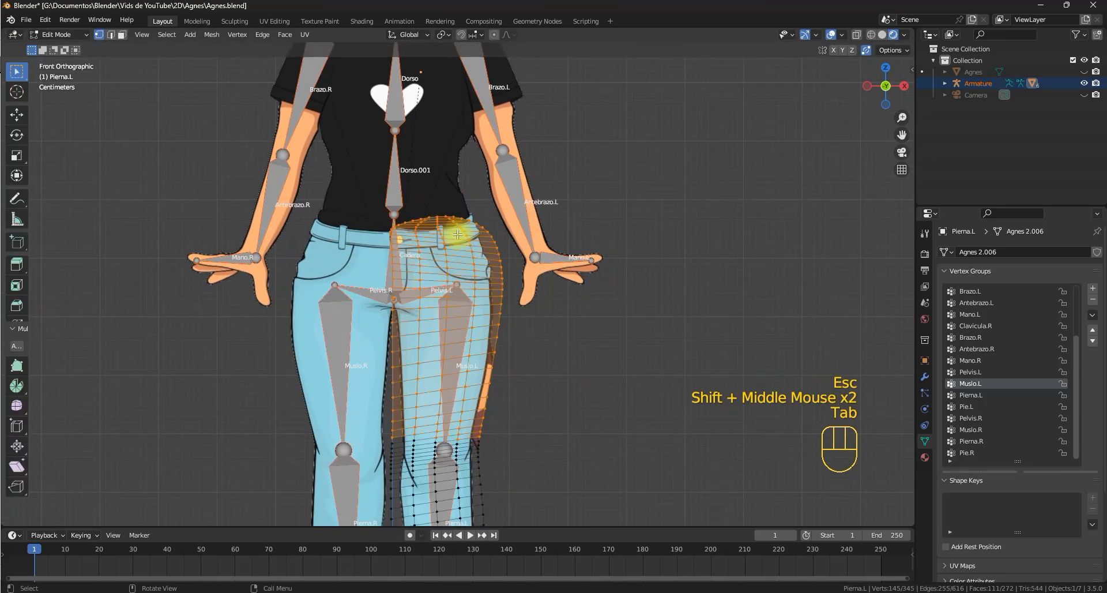
scroll(491, 245, up, 2)
drag(541, 172, 381, 303)
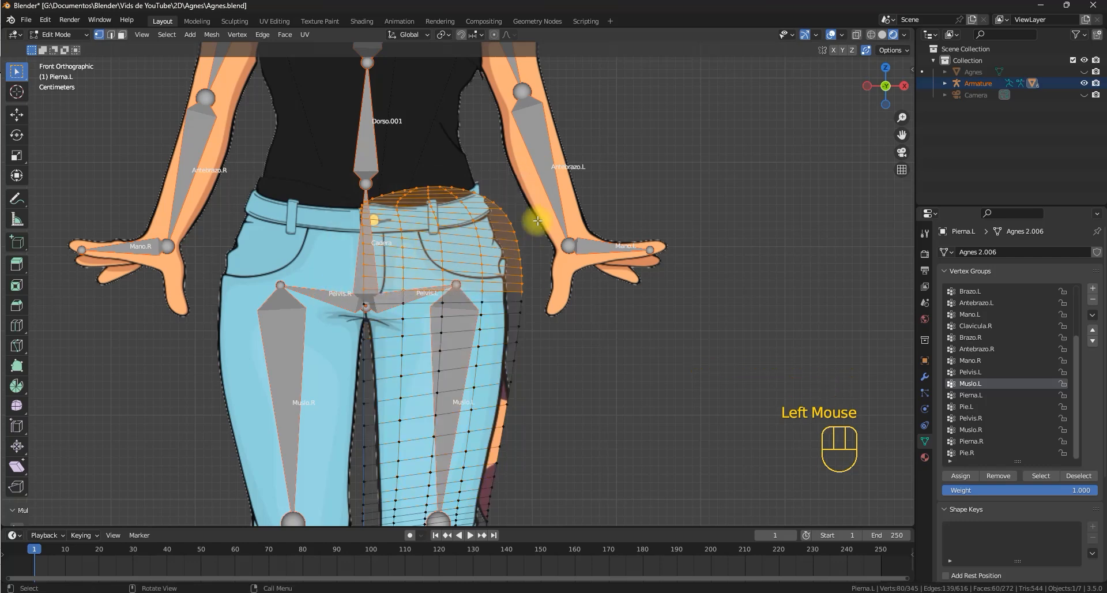
key(Tab)
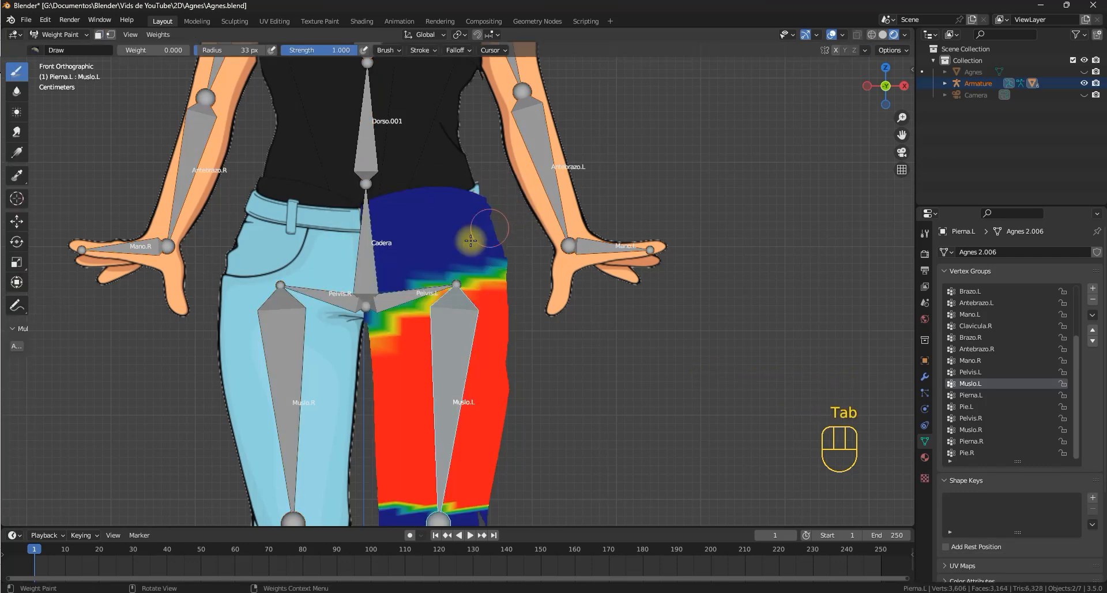
key(Tab)
key(Tab)
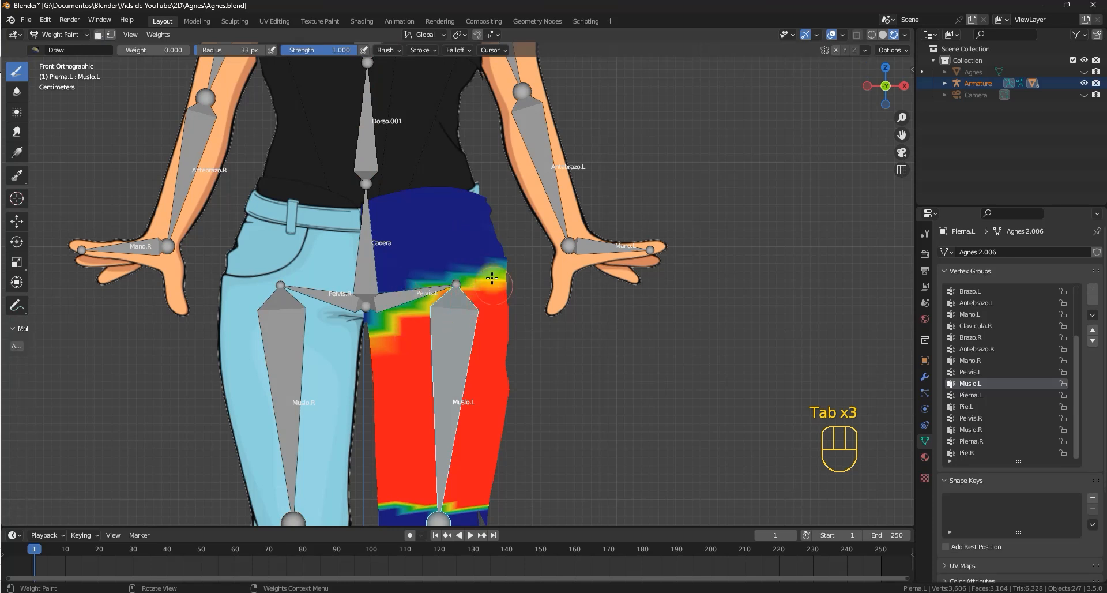
Erase the remaining Muslo.L weight along the hip line at the top of the thigh bone, comparing it with the selected vertices.
click(503, 273)
mouse_move(502, 273)
mouse_down()
mouse_move(511, 249)
mouse_move(371, 303)
mouse_up()
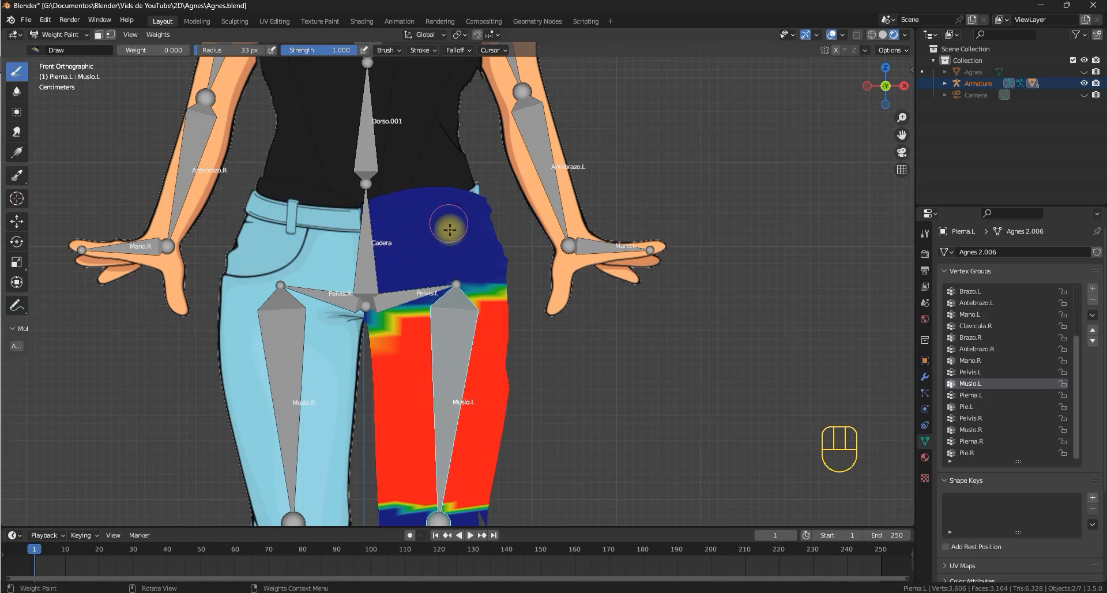
key(Tab)
key(Tab)
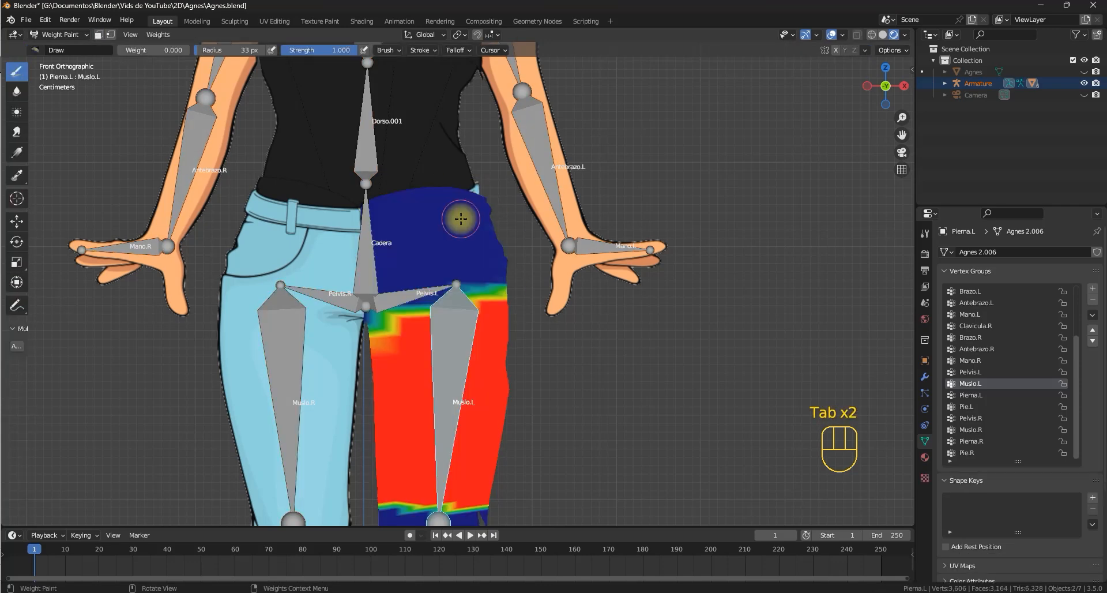
Make the Cadera bone's group active and reselect the hip vertices above the thigh in Edit Mode, then return to Weight Paint mode.
ctrl+click(367, 247)
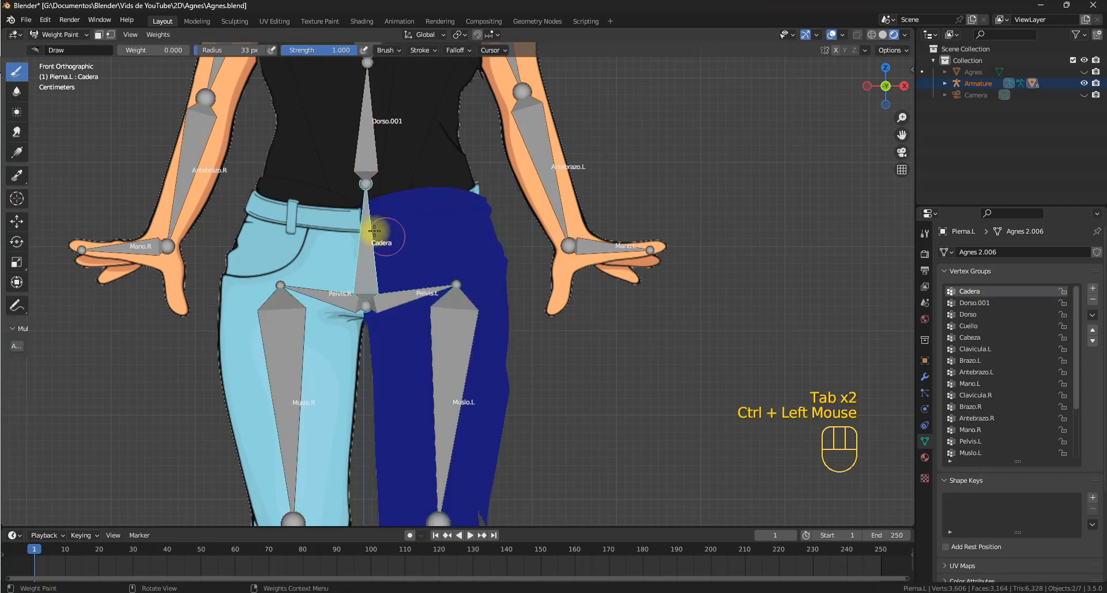
key(Tab)
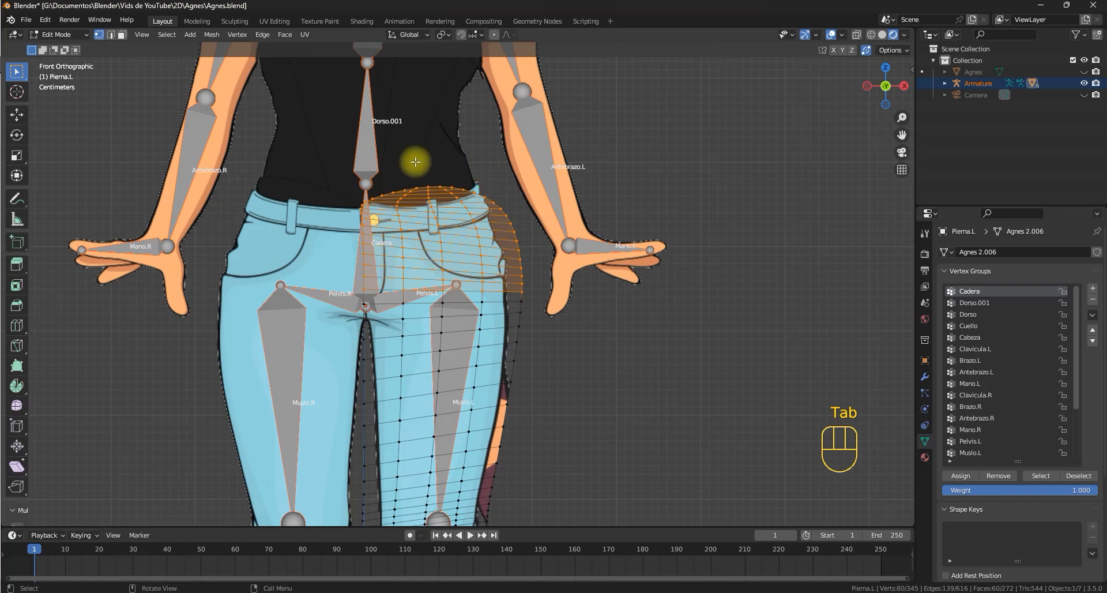
drag(313, 172, 560, 276)
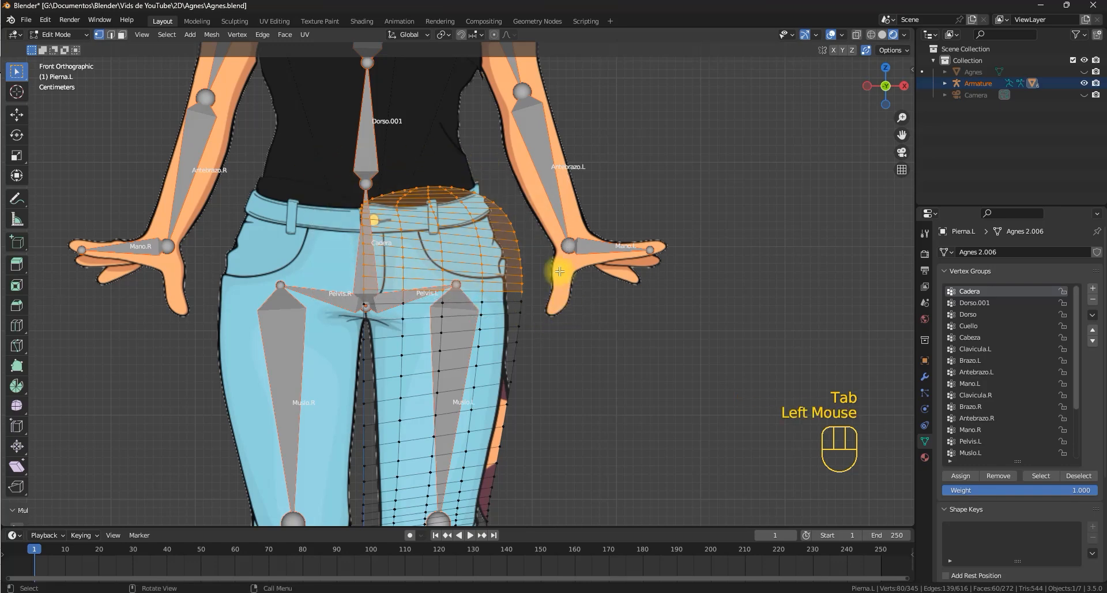
key(Tab)
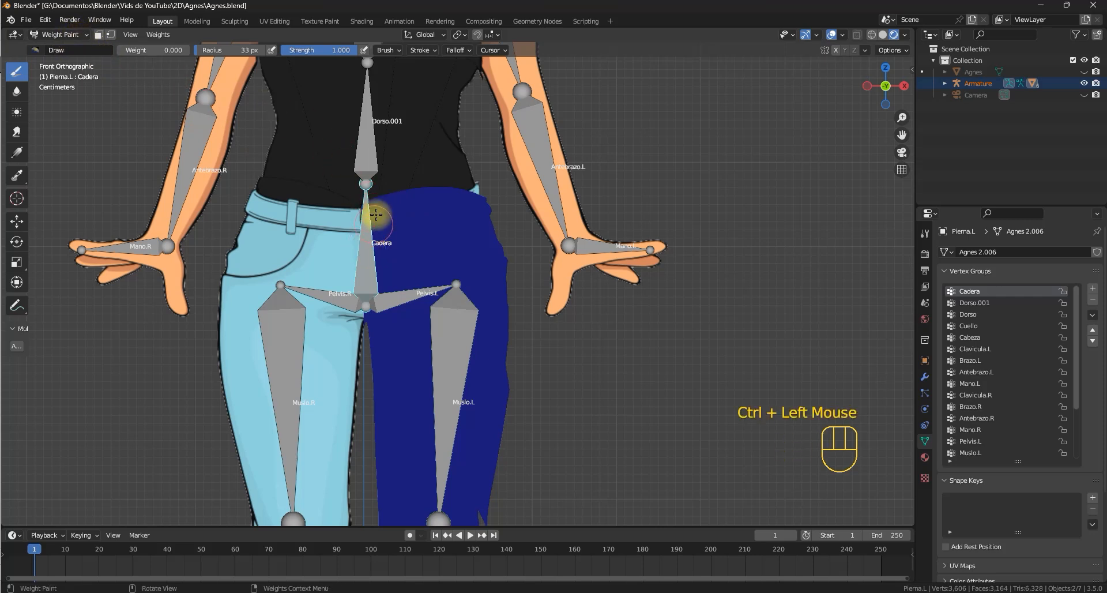
Enable vertex selection masking and apply Set Weight with a weight of 1.000 to the selected hip vertices in the Cadera group.
click(110, 36)
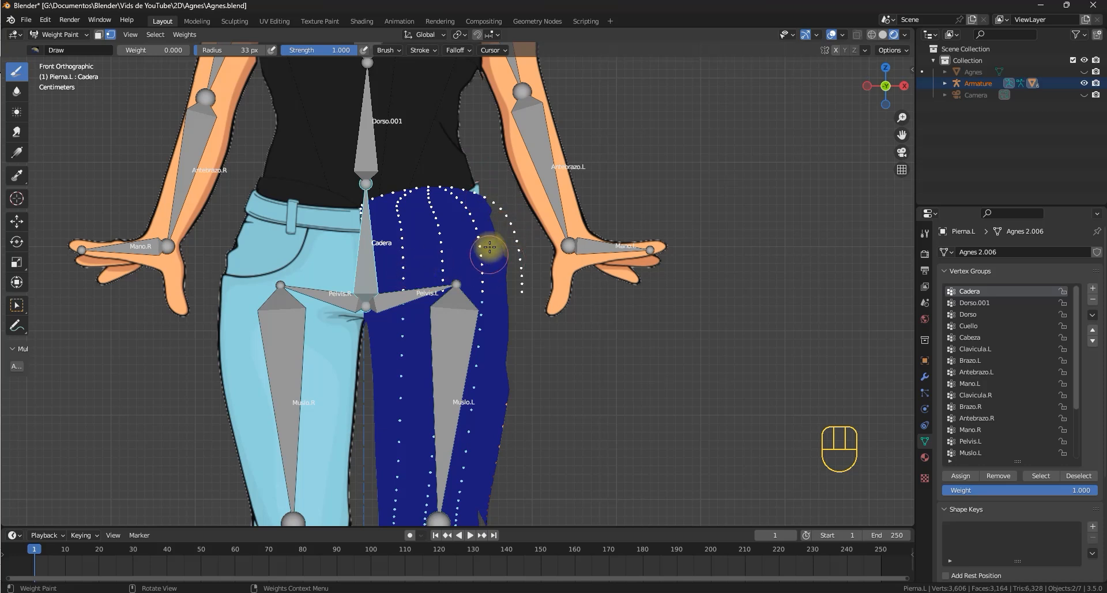
drag(141, 57, 164, 56)
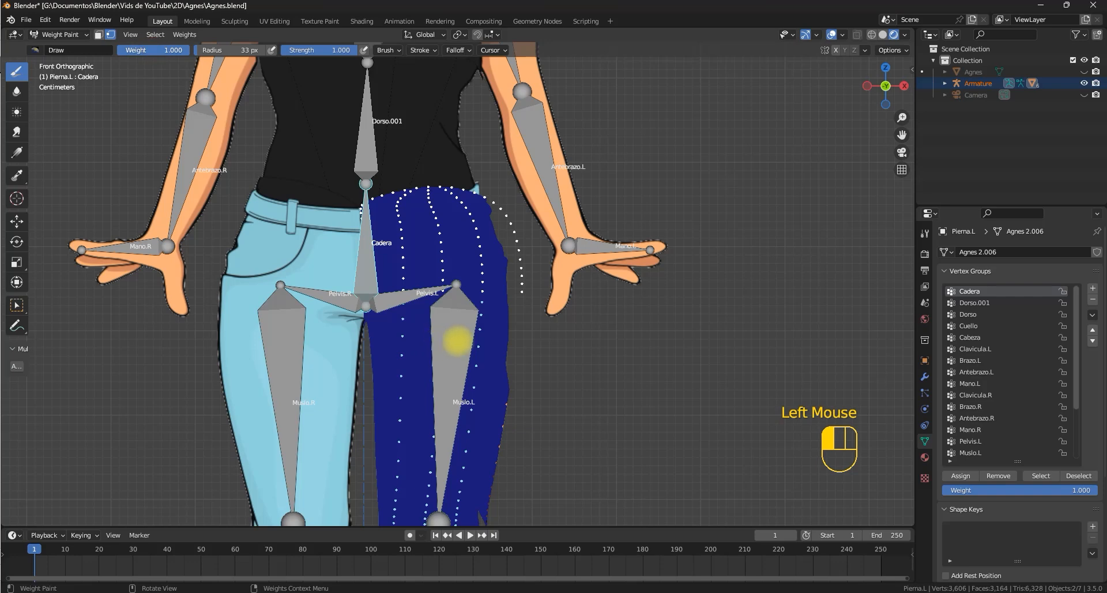
click(184, 34)
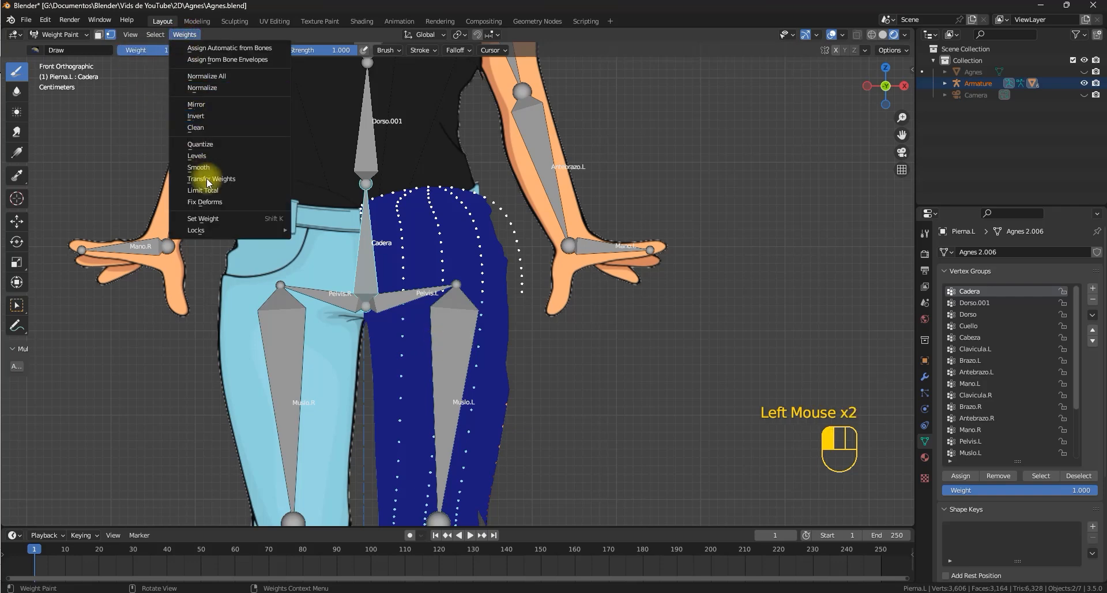
click(239, 220)
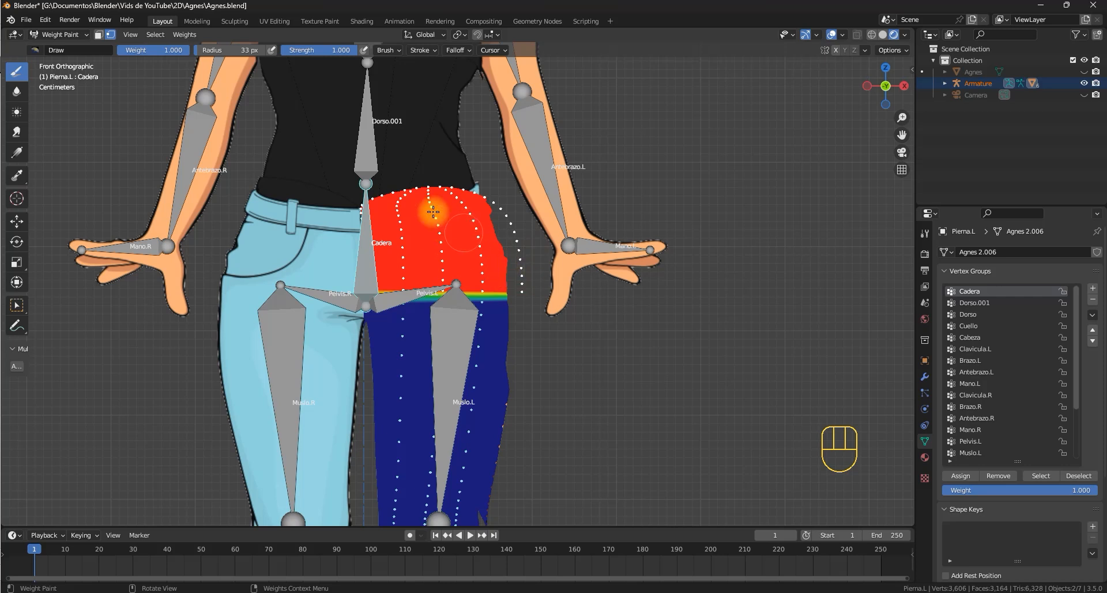
Turn off the vertex mask, set the brush weight to 0.000 and reduce the Cadera weight at the outer hip edge.
click(111, 35)
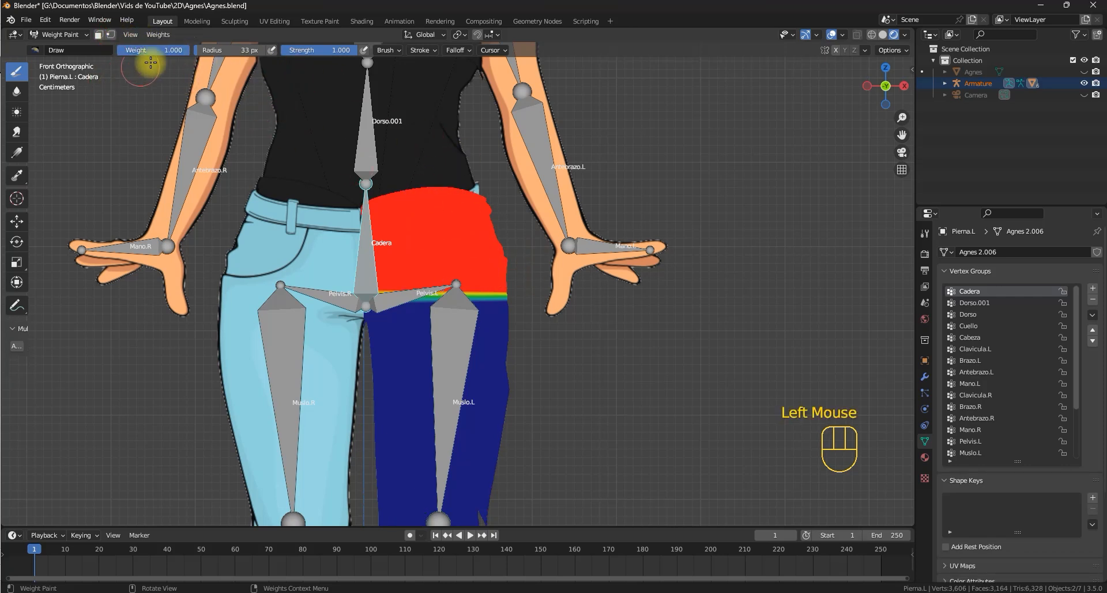
drag(179, 53, 117, 52)
mouse_move(500, 289)
mouse_down()
mouse_move(481, 288)
mouse_move(493, 291)
mouse_up()
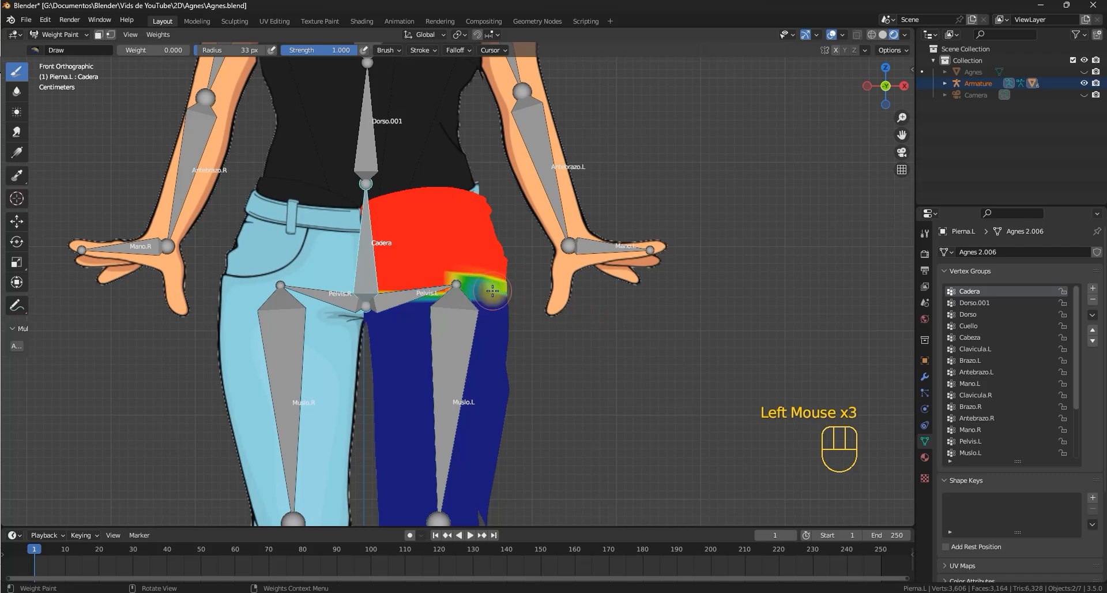
Smooth the lower boundary of the Cadera weights across the hip with the Blur brush.
click(23, 99)
drag(505, 291, 398, 289)
mouse_move(409, 289)
mouse_down()
mouse_move(539, 265)
mouse_move(507, 277)
mouse_move(382, 279)
mouse_move(496, 277)
mouse_move(494, 263)
mouse_move(386, 285)
mouse_move(494, 277)
mouse_move(470, 316)
mouse_up()
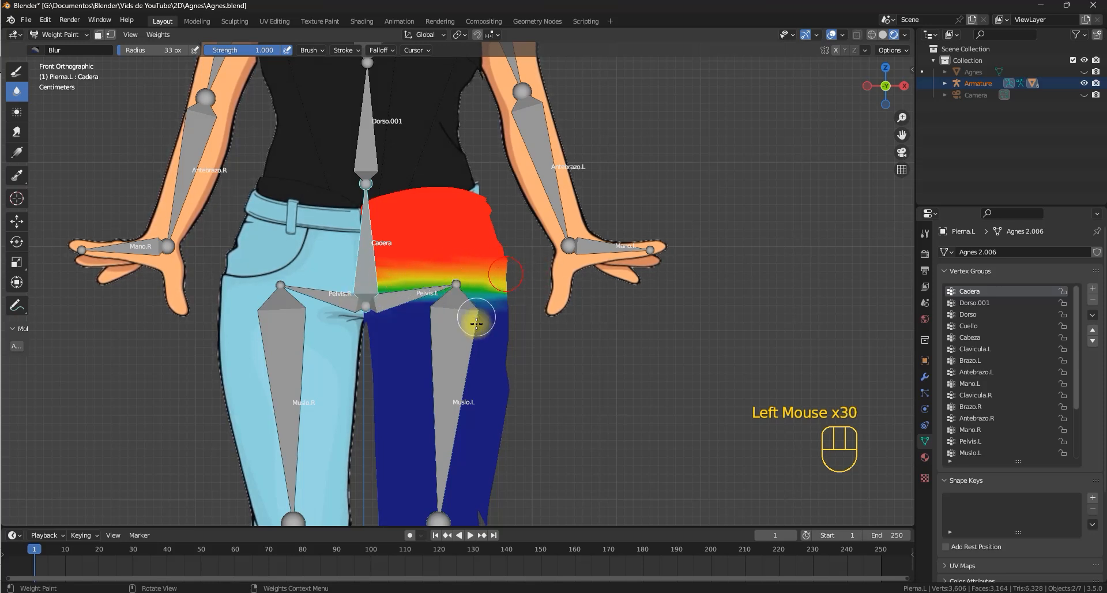
Test the blended hip by rotating Muslo.L outward about 14°, then cancel the rotation.
ctrl+click(455, 351)
key(r)
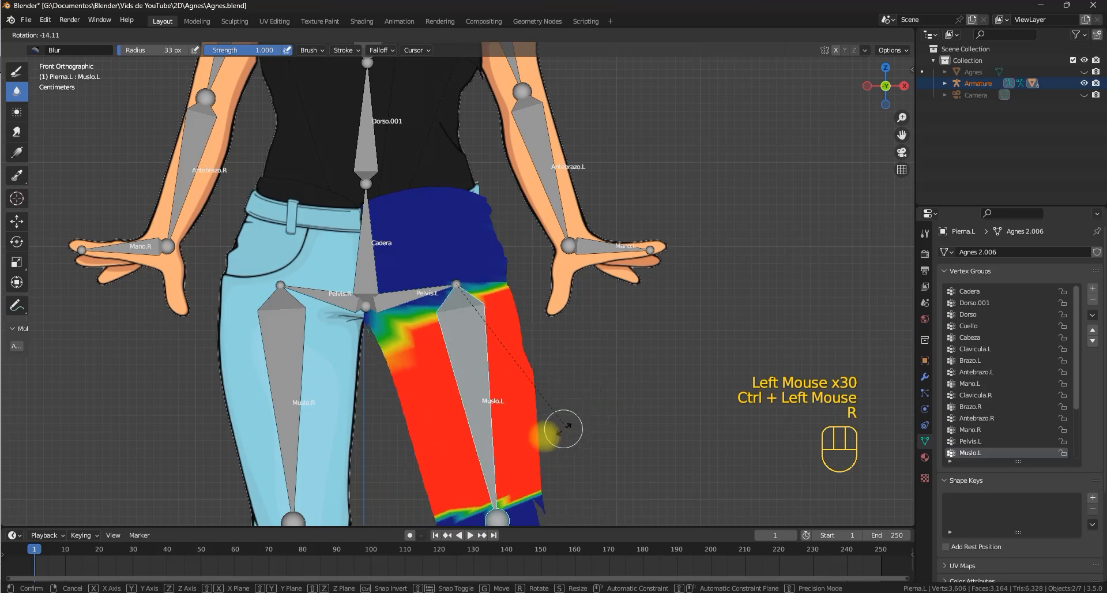
key(Escape)
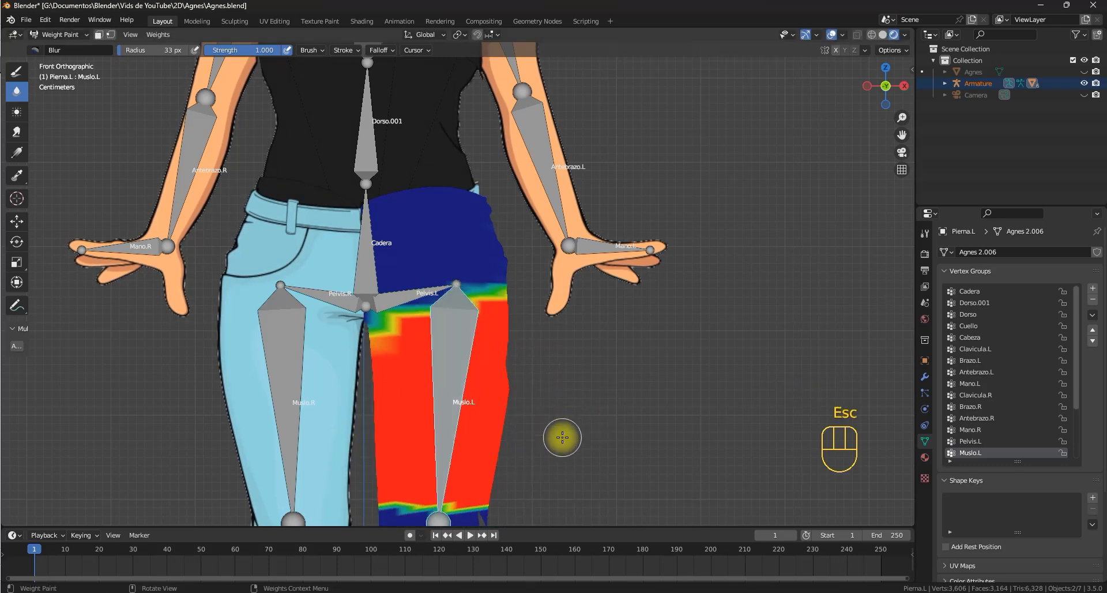
scroll(594, 398, down, 3)
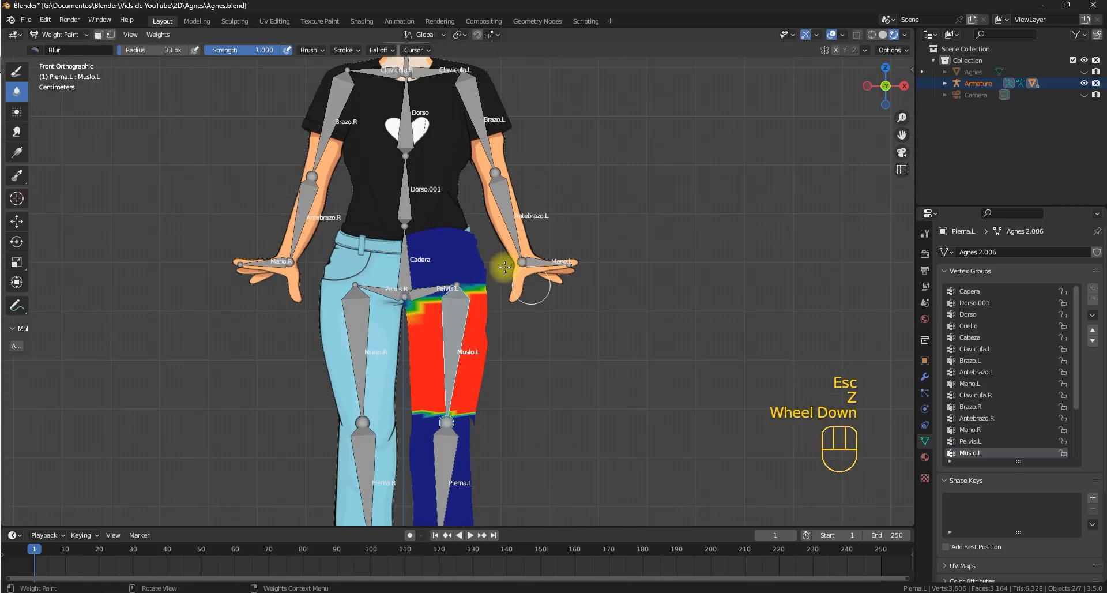
Leave Weight Paint, put the armature in Pose Mode and rotate the Muslo.L bone to test the hip deformation.
key(ctrl+Tab)
click(459, 323)
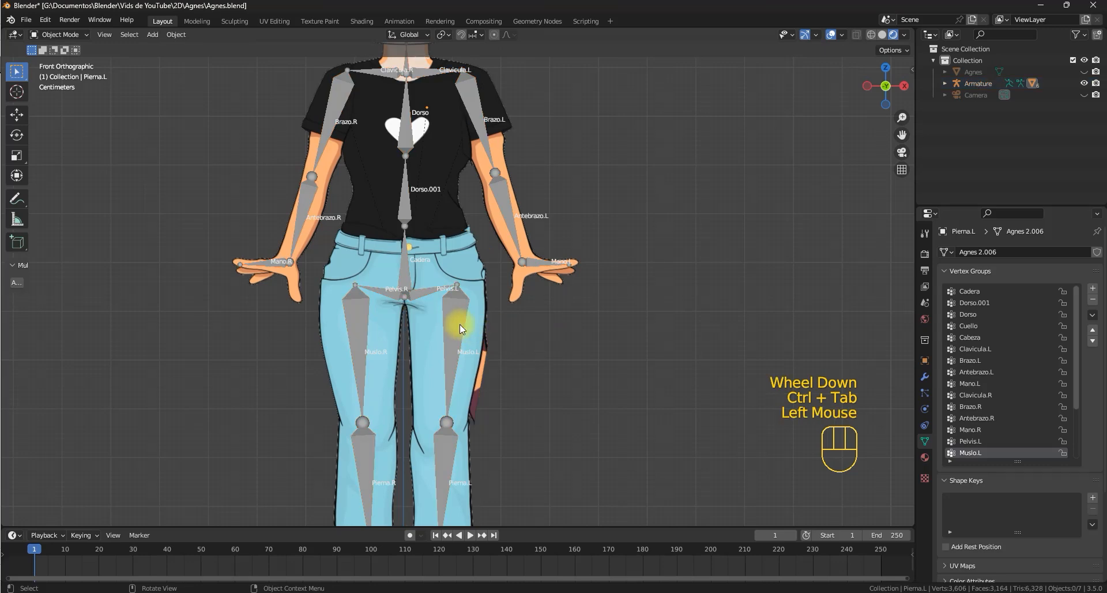
click(460, 327)
key(ctrl+Tab)
click(455, 333)
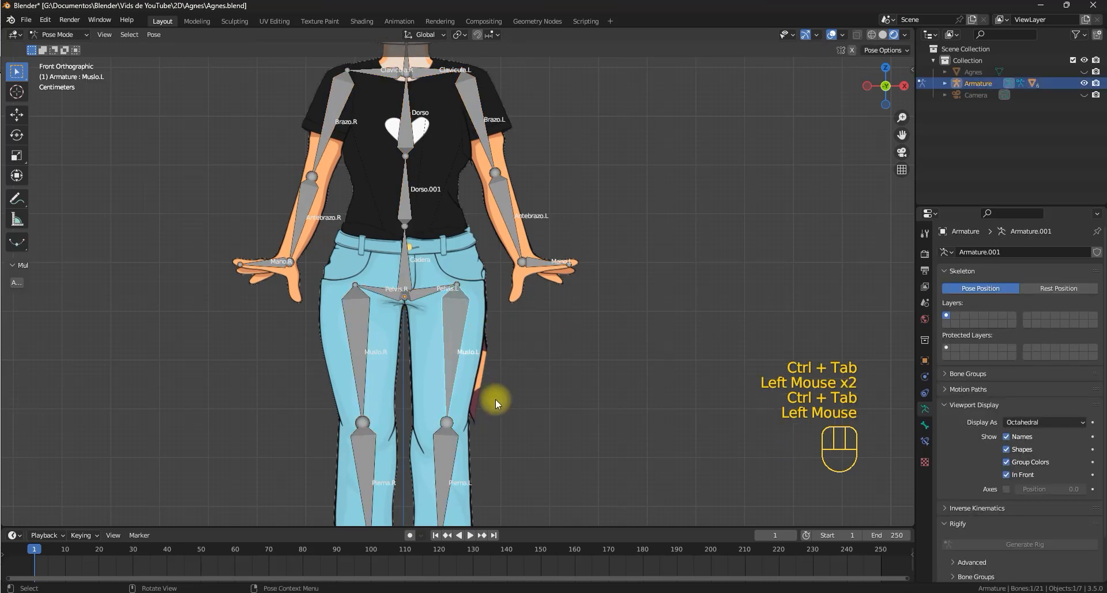
key(r)
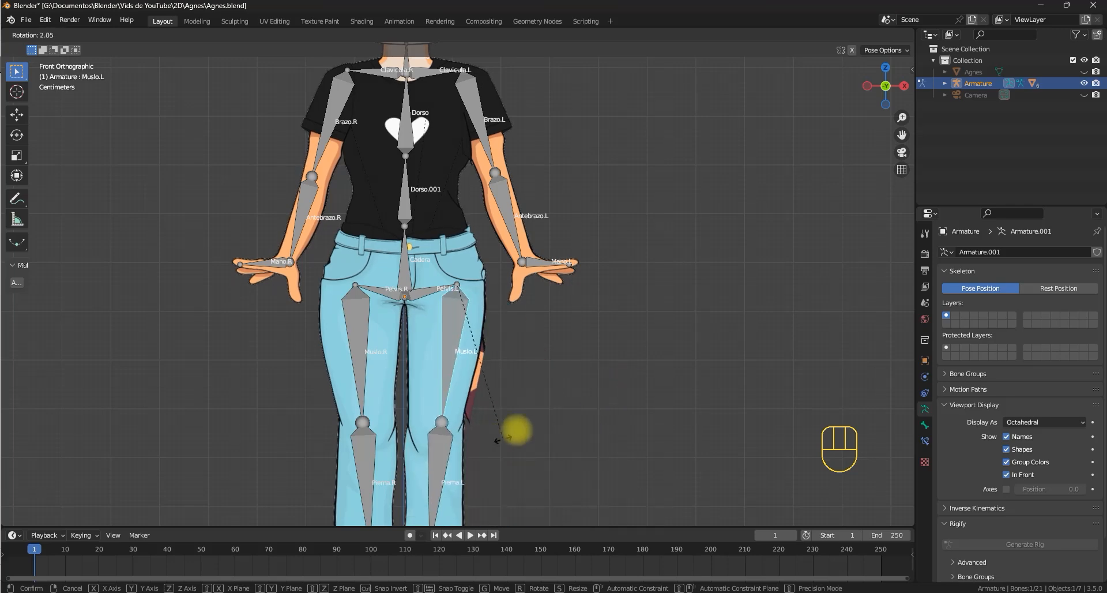
click(539, 388)
Pick the Muslo.R bone, then open the Pierna.R mesh in Weight Paint mode together with the armature to inspect its weights.
scroll(538, 369, down, 2)
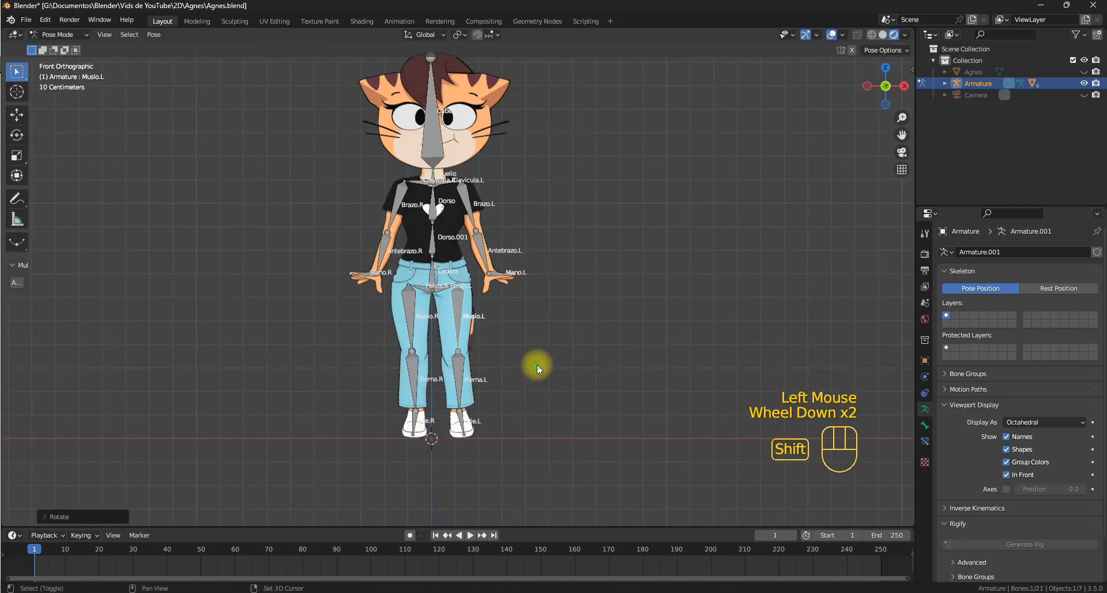
shift+middle_drag(538, 364, 528, 341)
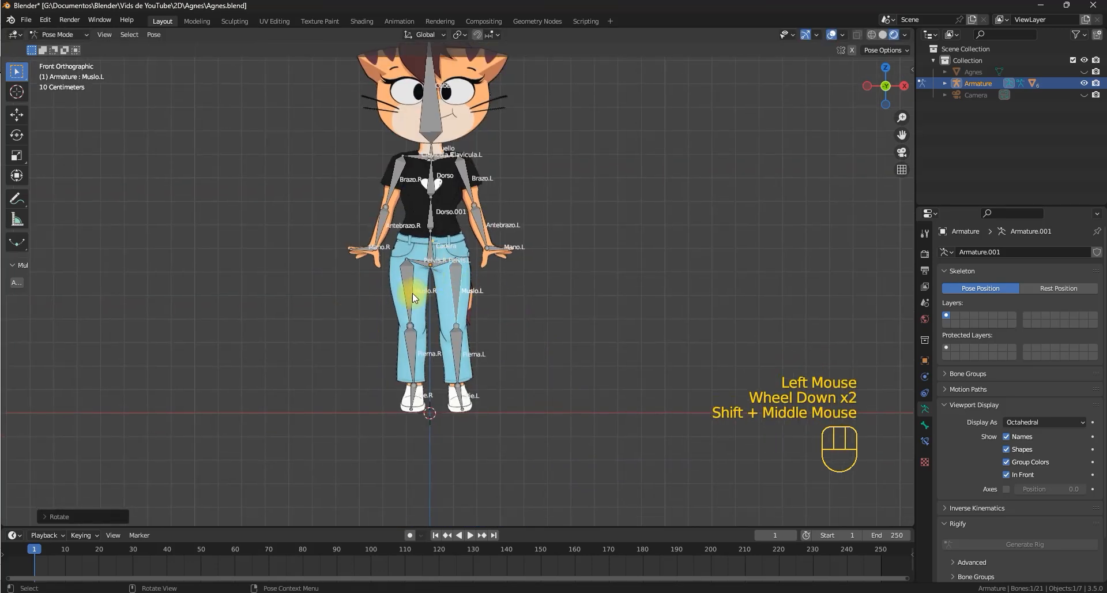
click(423, 315)
scroll(458, 343, up, 1)
shift+middle_drag(458, 344, 471, 292)
key(ctrl+Tab)
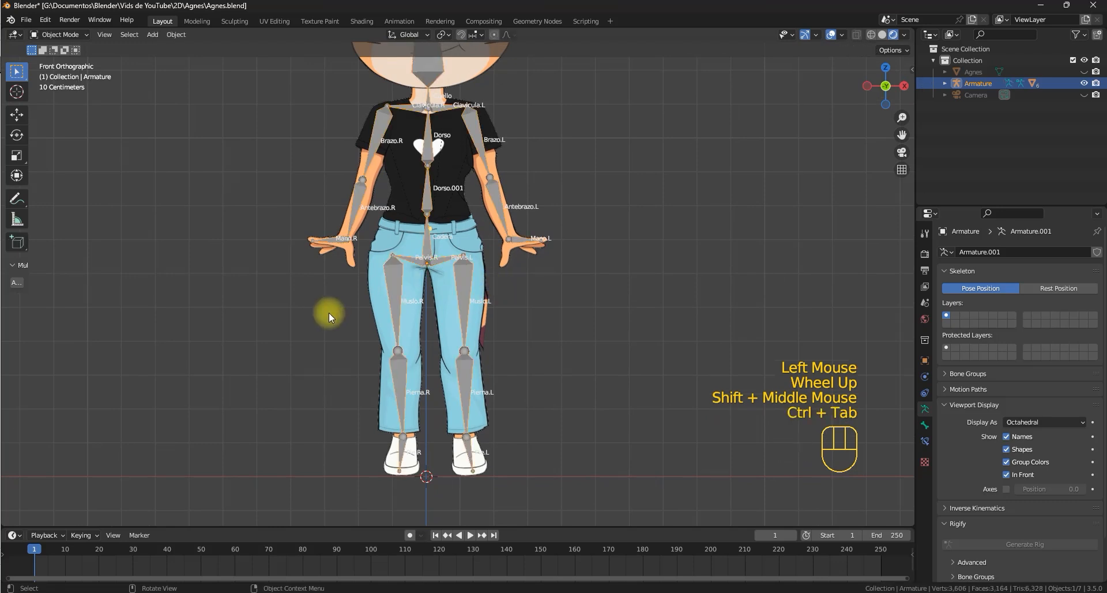
click(394, 280)
shift+click(381, 280)
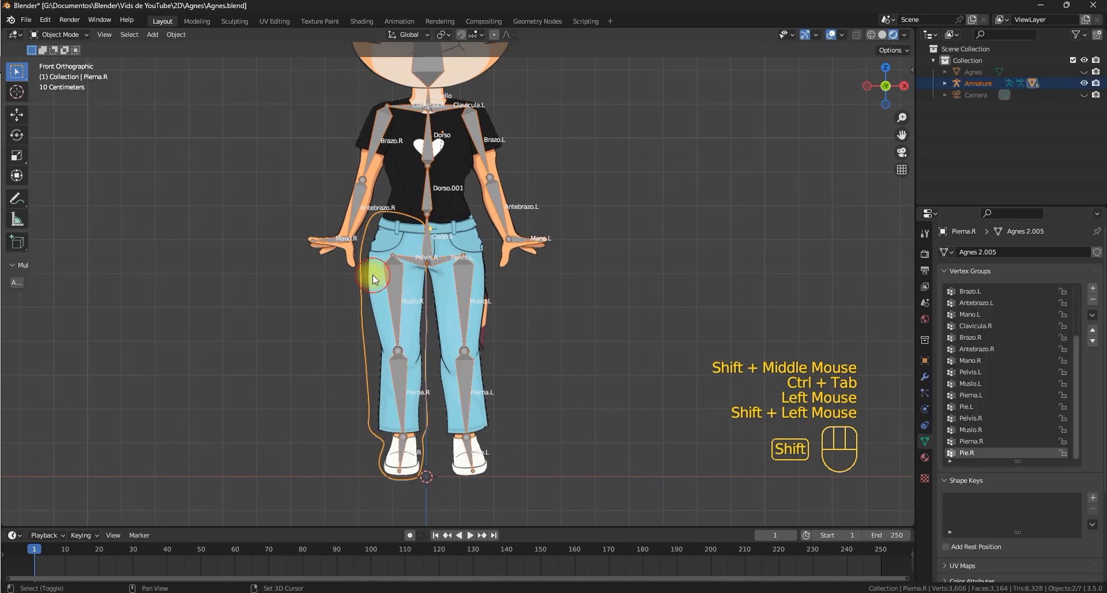
key(ctrl+Tab)
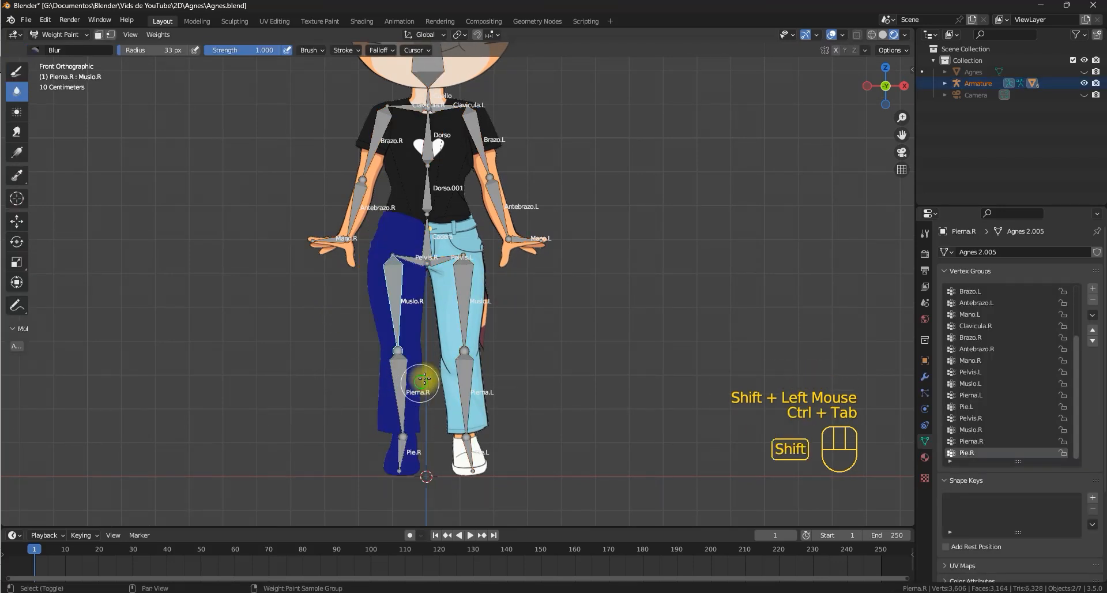
shift+middle_drag(422, 376, 455, 338)
key(ctrl+Tab)
click(384, 333)
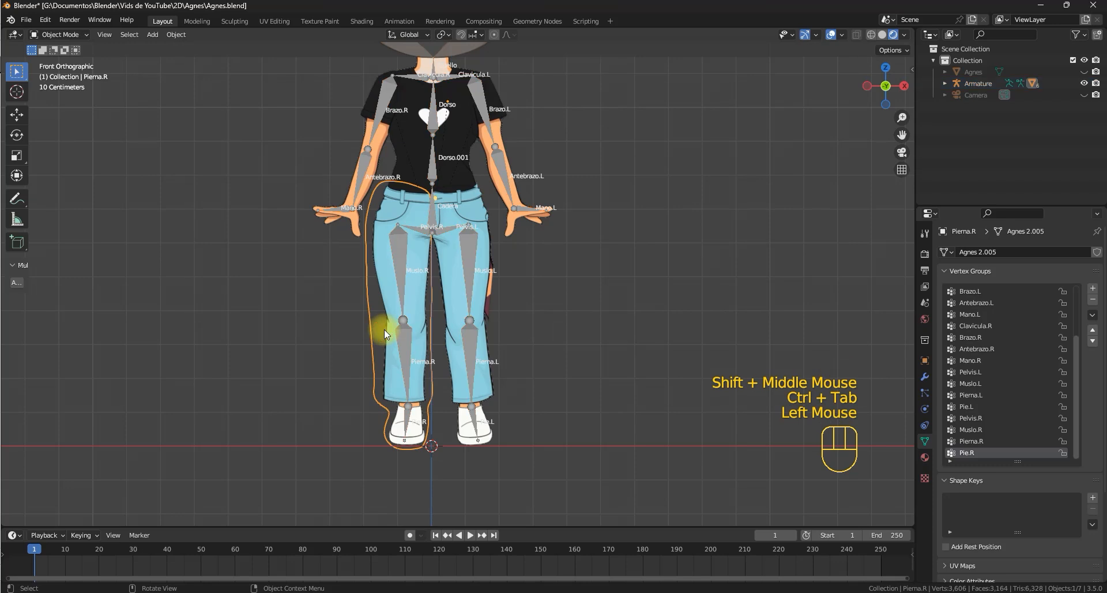
key(ctrl+Tab)
click(402, 256)
key(ctrl+Tab)
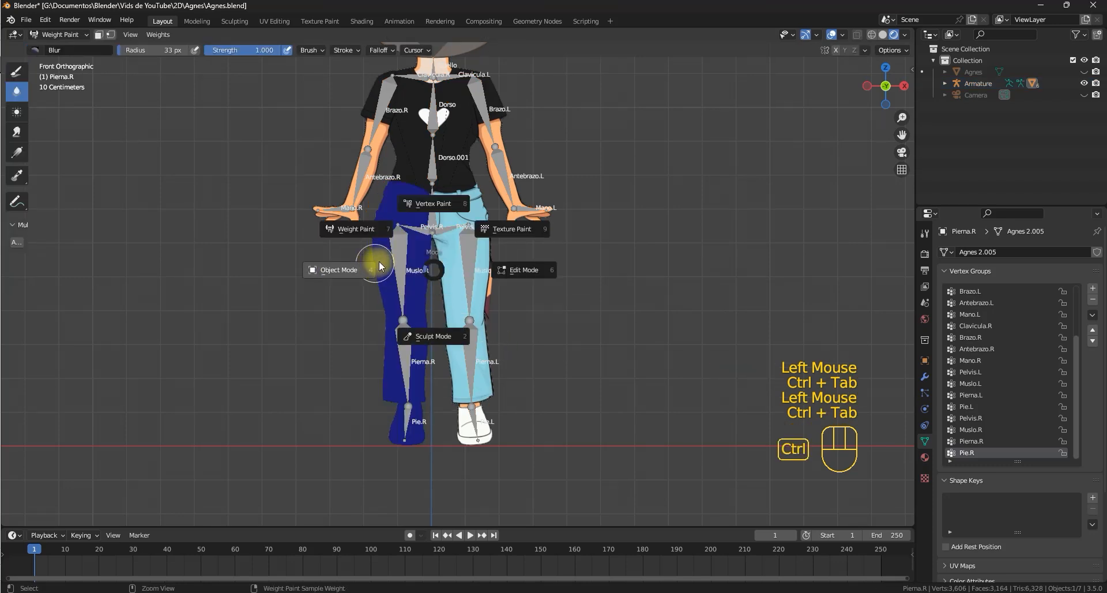
click(378, 261)
Reselect the armature plus the Pierna.R mesh and reopen Weight Paint mode to check the right leg's weights.
shift+click(384, 263)
click(392, 252)
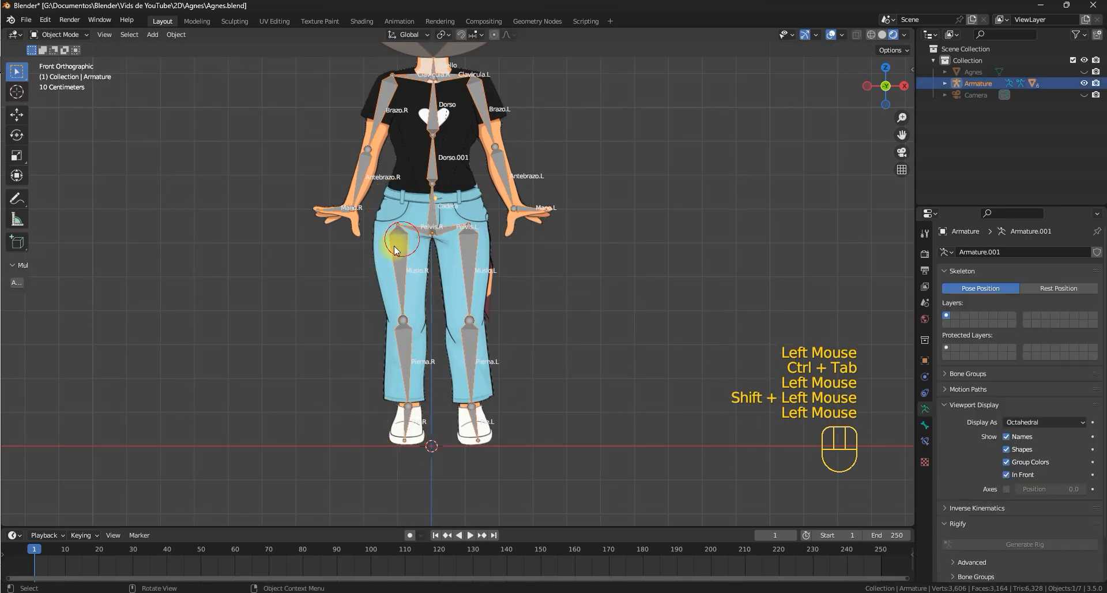
shift+click(385, 247)
key(ctrl+Tab)
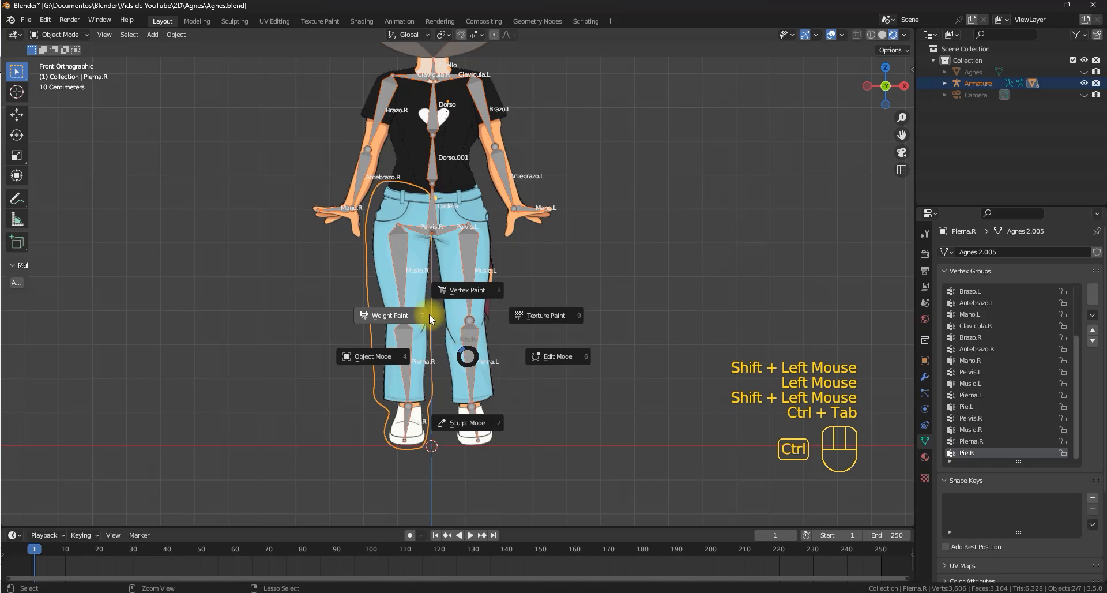
click(395, 317)
scroll(398, 305, up, 2)
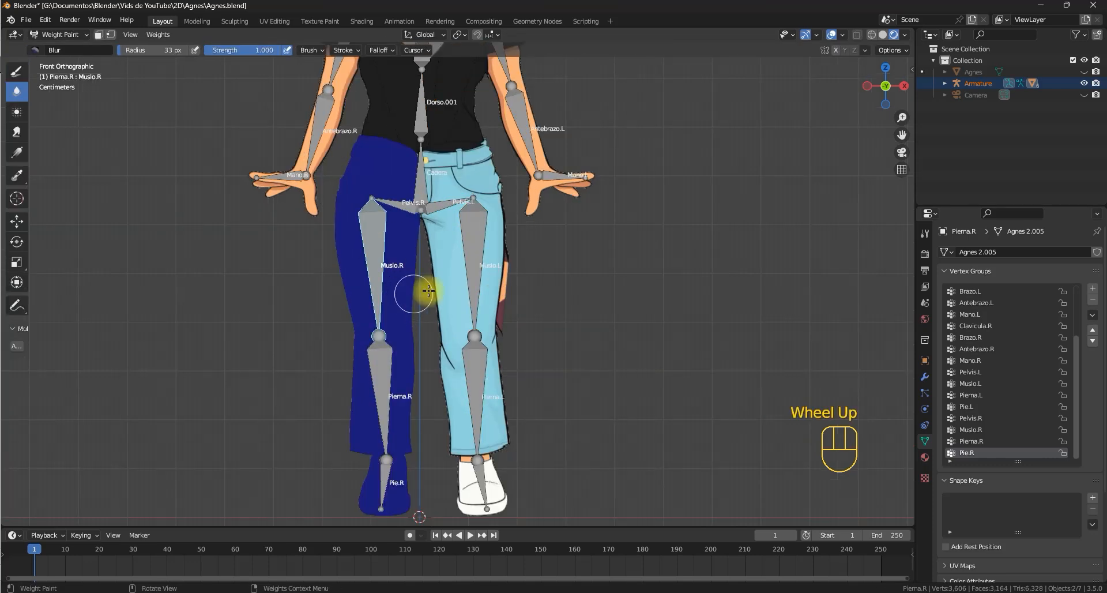
Return to Object Mode, select only the Pierna.R mesh and enter Edit Mode on it.
key(ctrl+Tab)
click(269, 285)
click(348, 256)
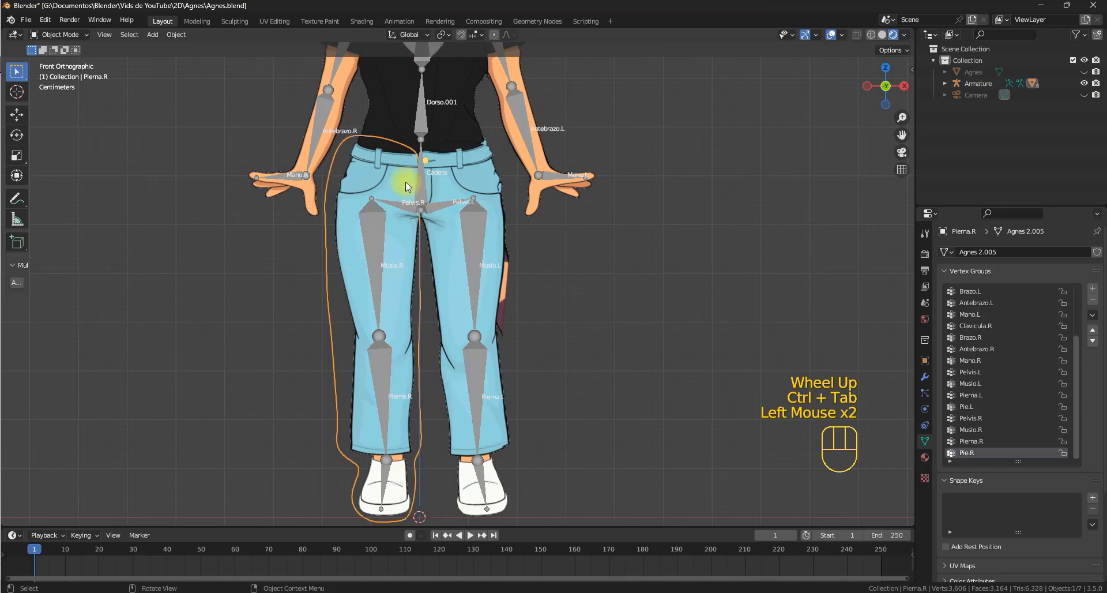
scroll(371, 294, down, 2)
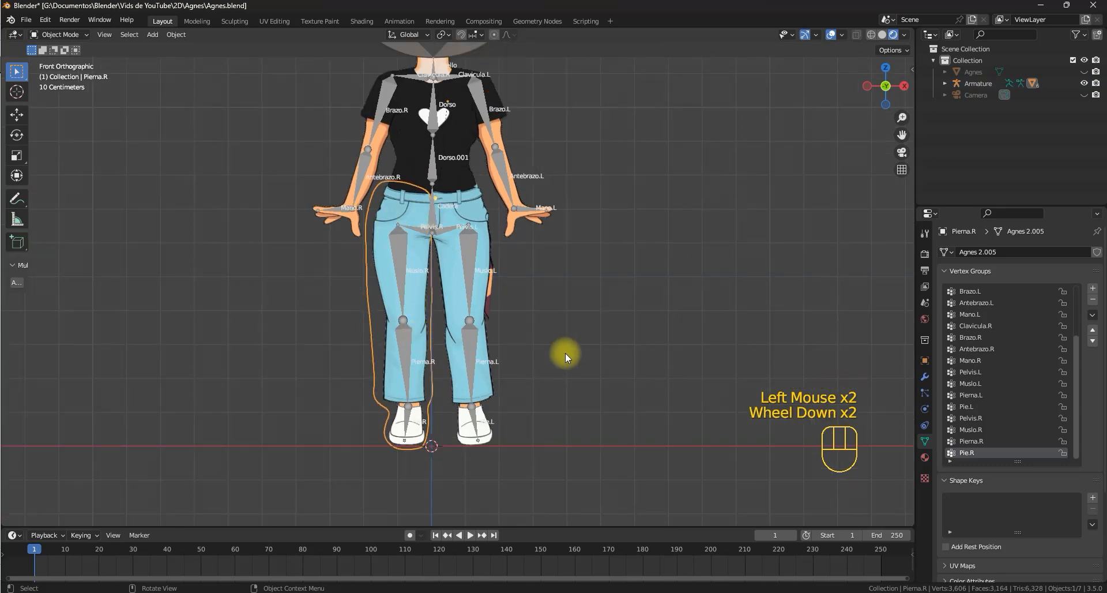
scroll(434, 377, up, 1)
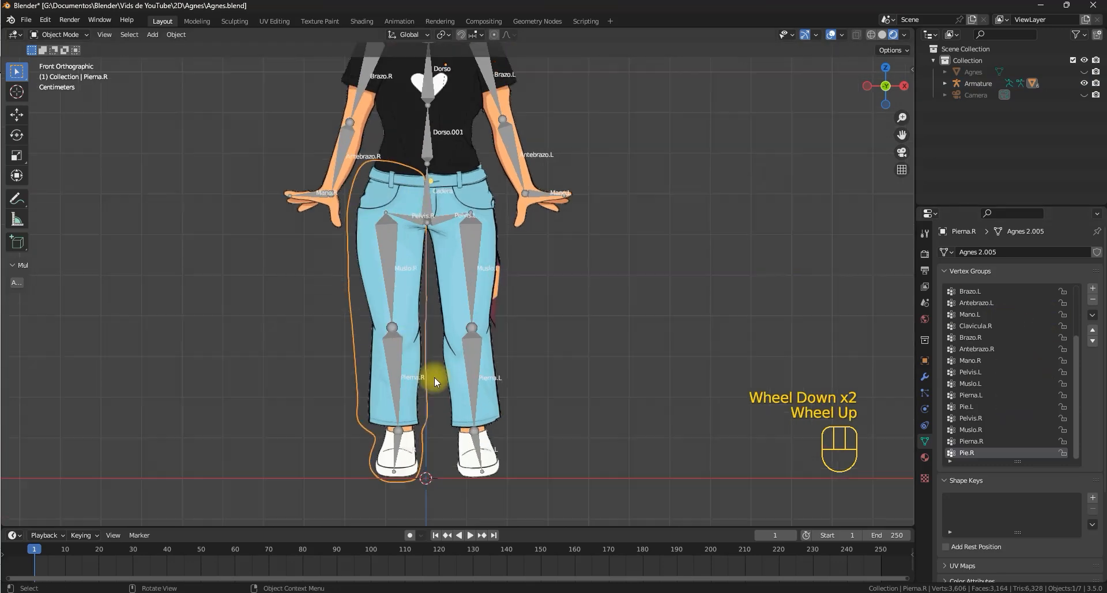
shift+middle_drag(435, 377, 519, 264)
shift+middle_drag(485, 316, 437, 323)
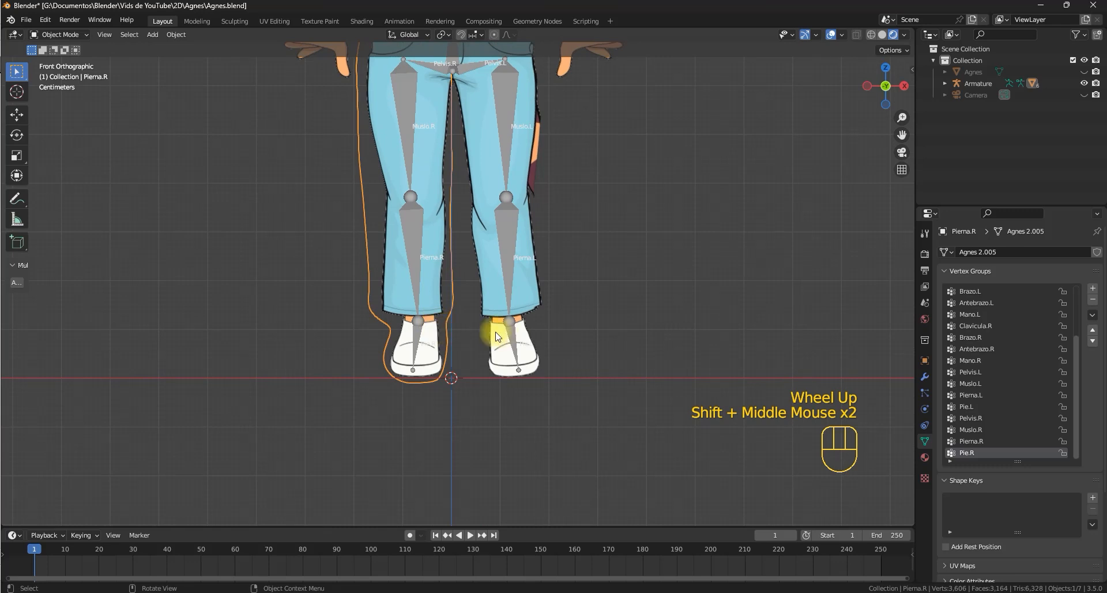
key(Tab)
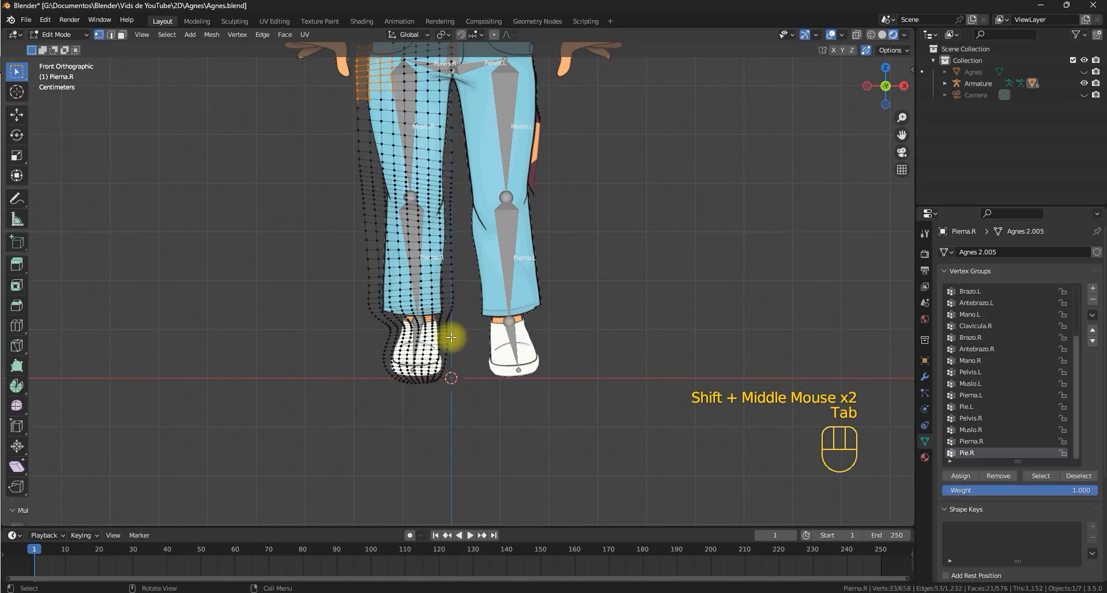
Box-select the foot vertices below the trouser hem and assign them to the Pie.R vertex group with weight 1.000.
scroll(452, 337, up, 1)
shift+middle_drag(452, 336, 494, 287)
drag(500, 280, 354, 423)
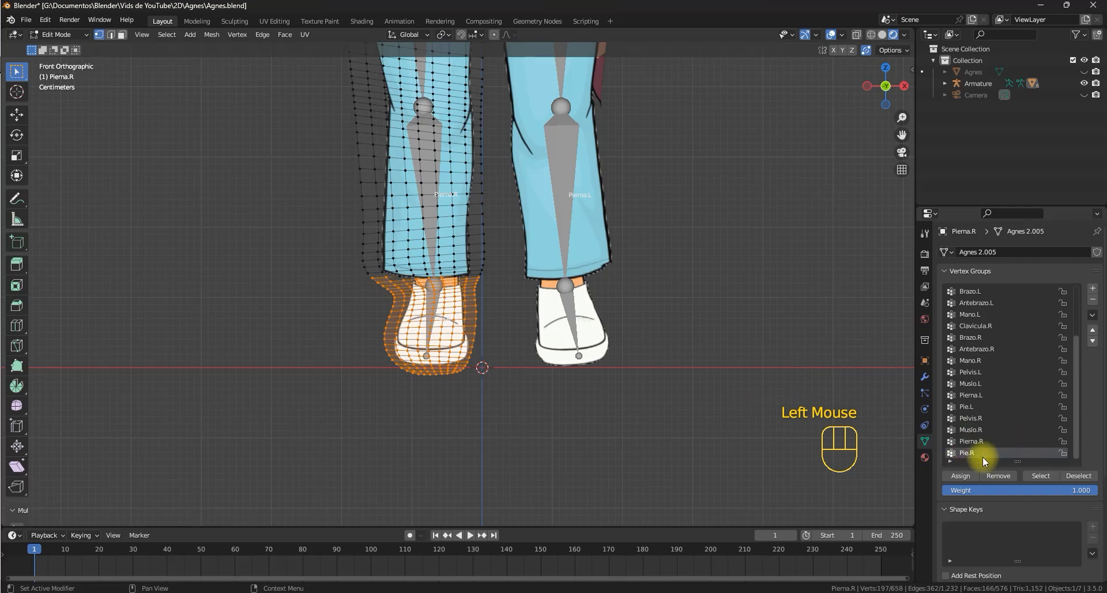
click(959, 475)
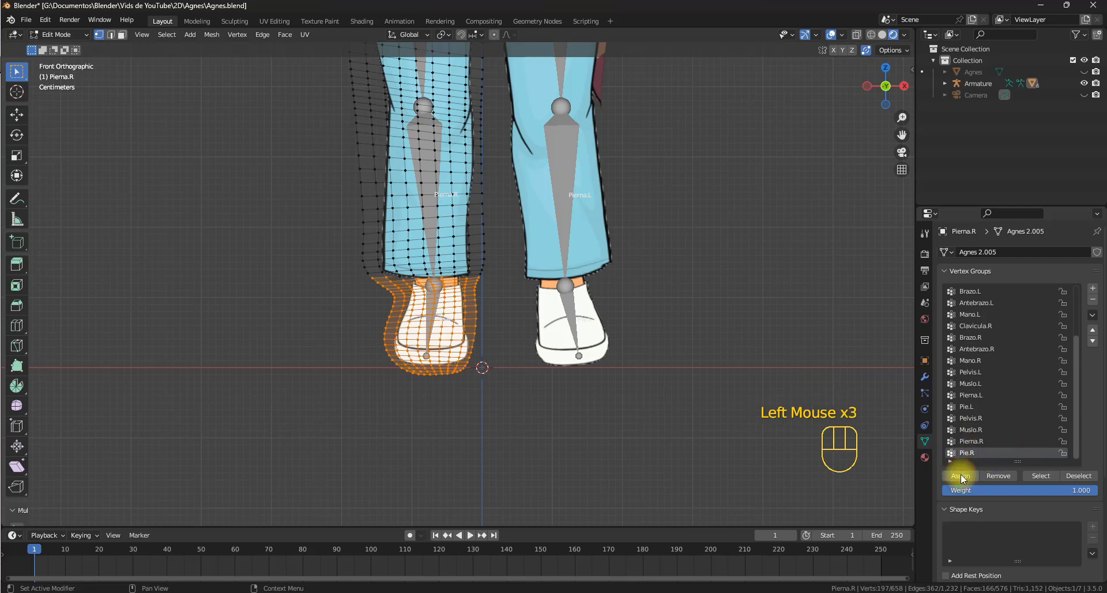
Select the shin vertices from the trouser hem to just above the knee and assign them to the Pierna.R group with weight 1.000.
shift+middle_drag(548, 272, 535, 346)
scroll(523, 339, down, 2)
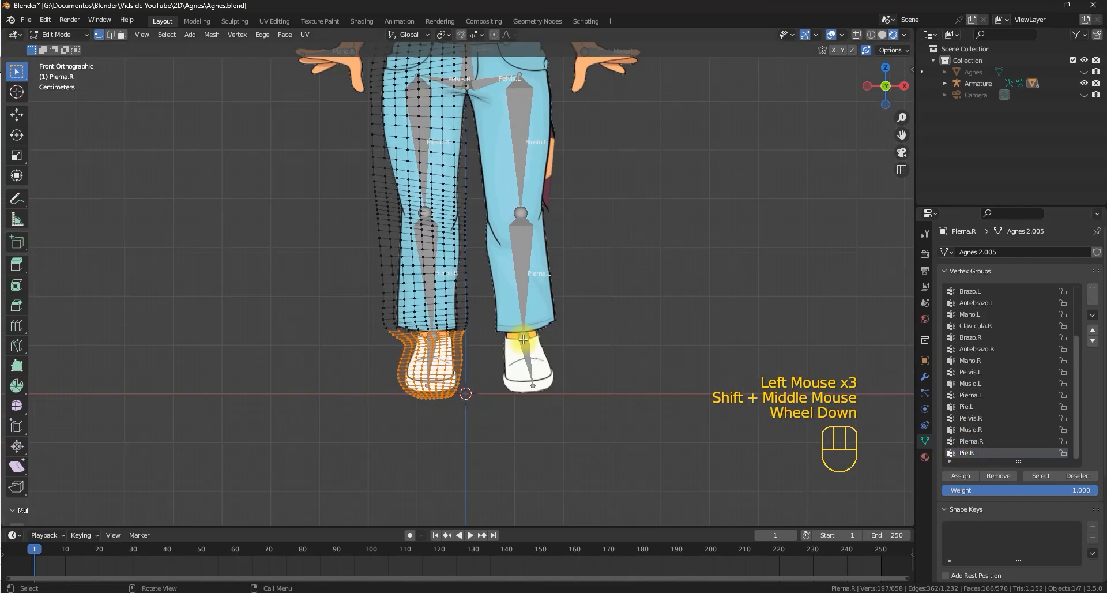
key(ctrl+i)
shift+middle_drag(511, 306, 501, 375)
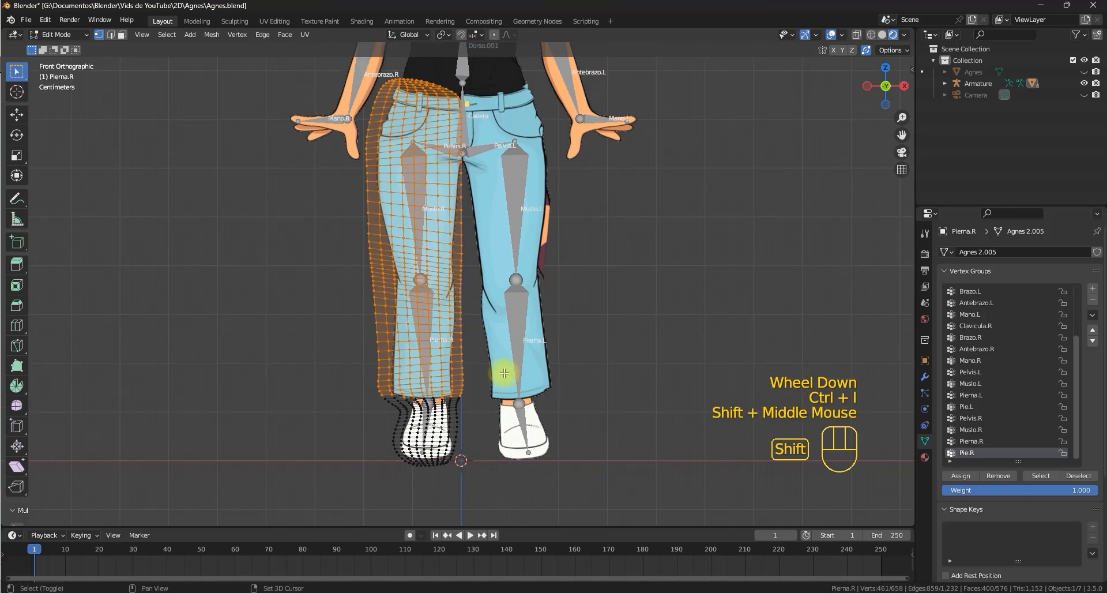
ctrl+drag(519, 62, 272, 276)
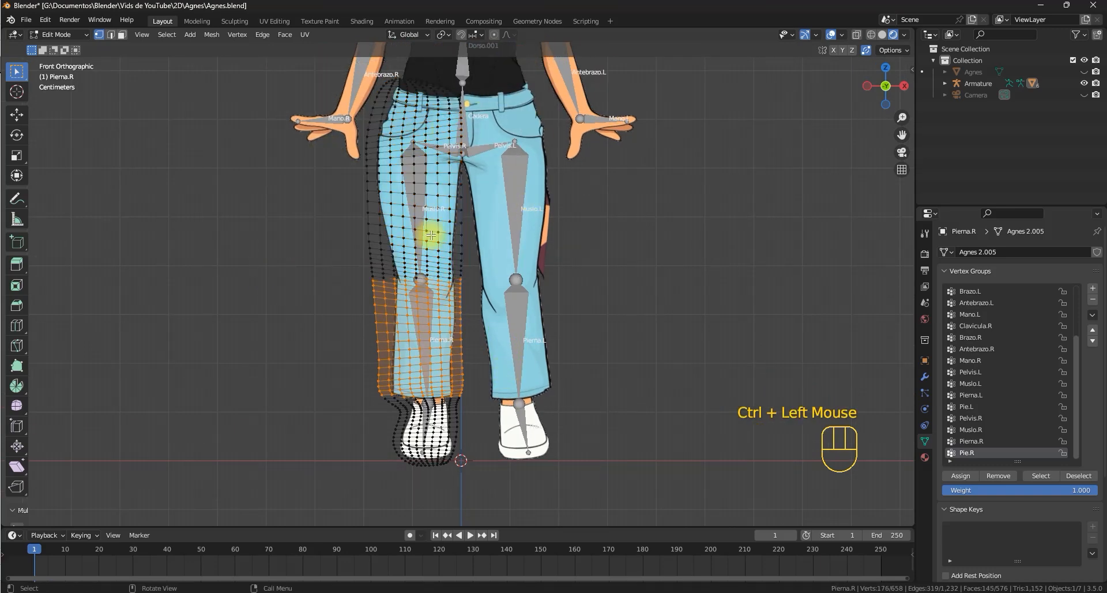
shift+middle_drag(440, 277, 437, 209)
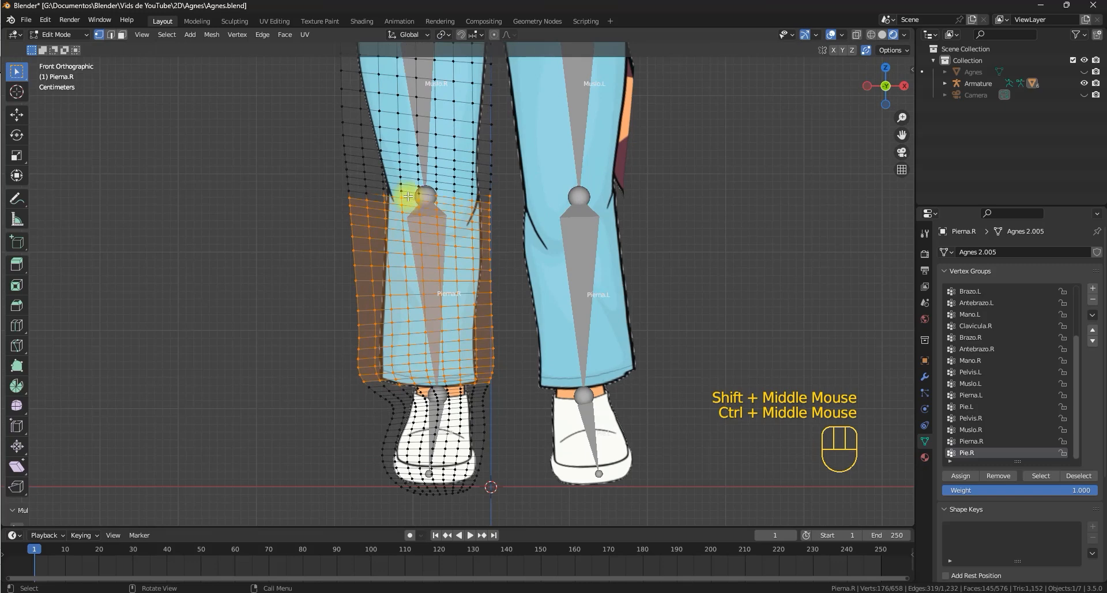
alt+shift+click(393, 194)
shift+click(402, 192)
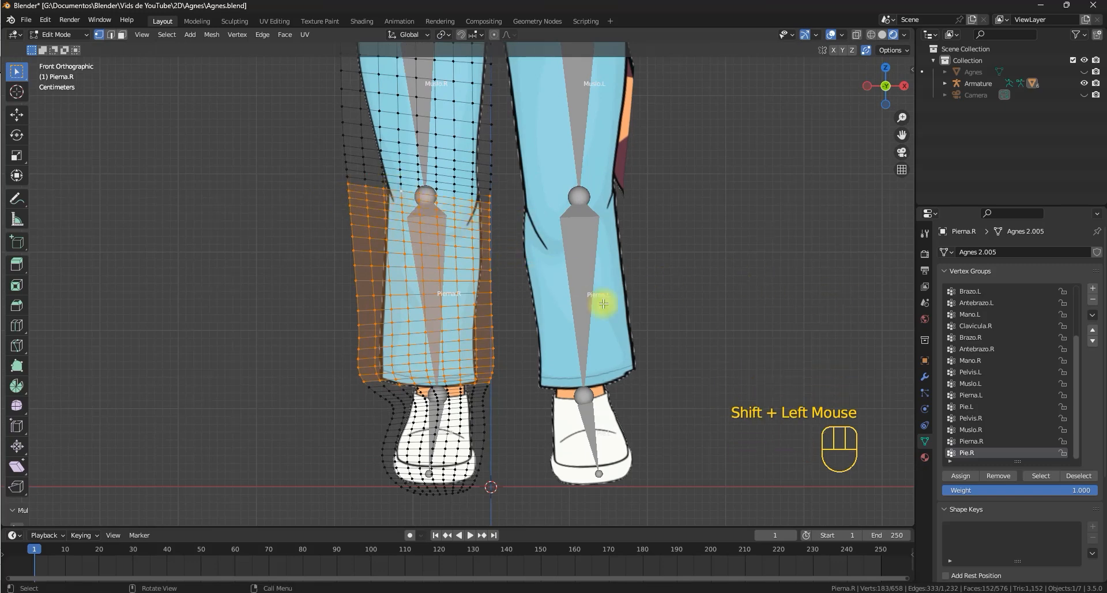
click(990, 441)
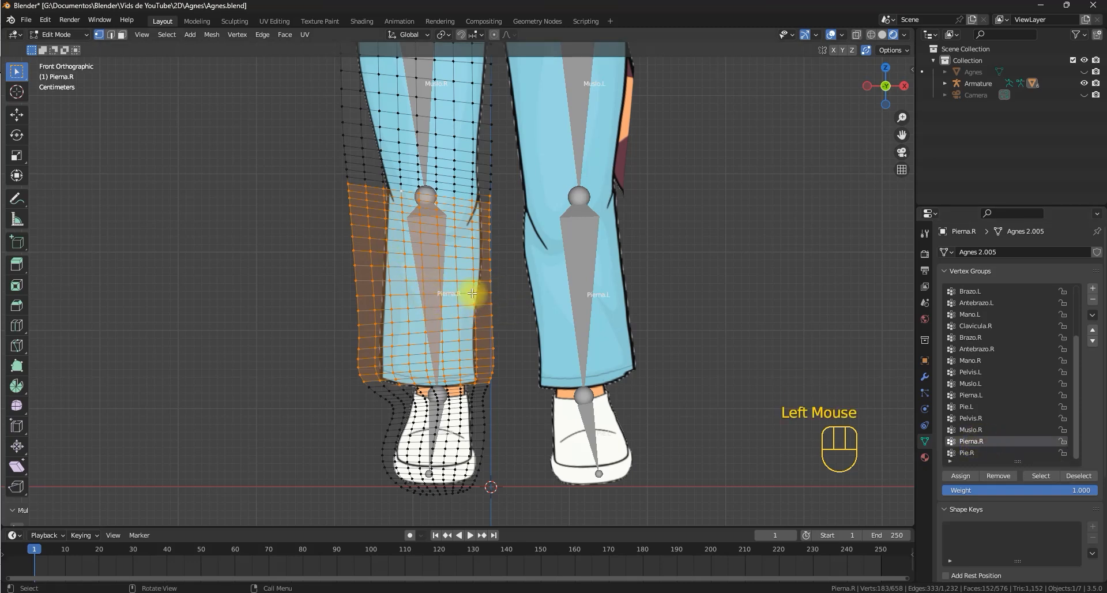
click(961, 476)
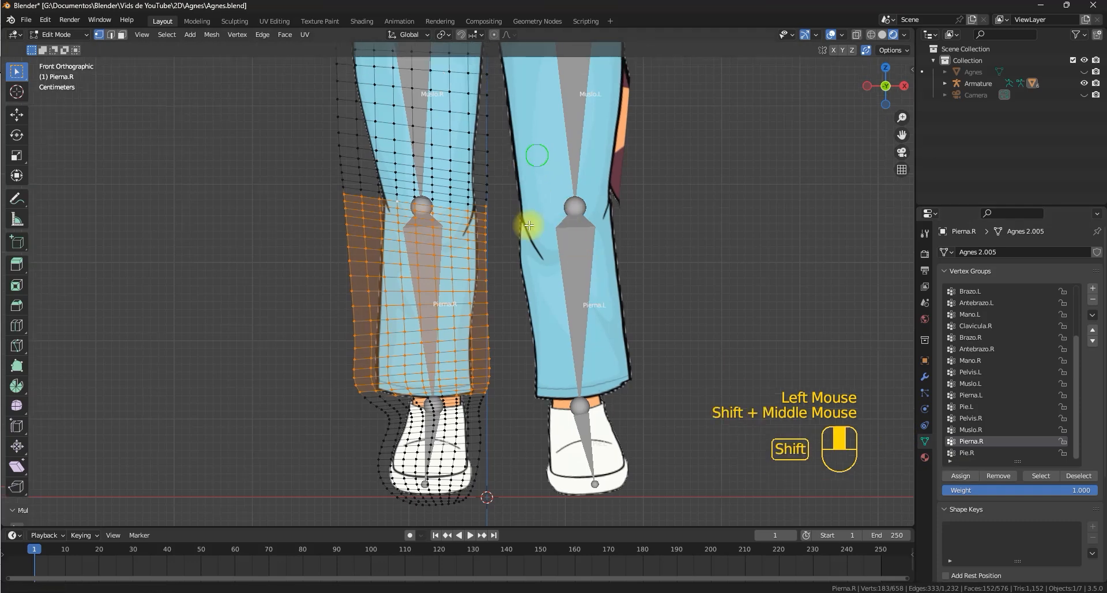
Select the thigh vertices between the knee and the hip joint and assign them to the Muslo.R group with weight 1.000.
shift+middle_drag(527, 222, 537, 310)
scroll(529, 294, down, 1)
key(ctrl+i)
scroll(525, 306, down, 2)
ctrl+drag(350, 437, 349, 436)
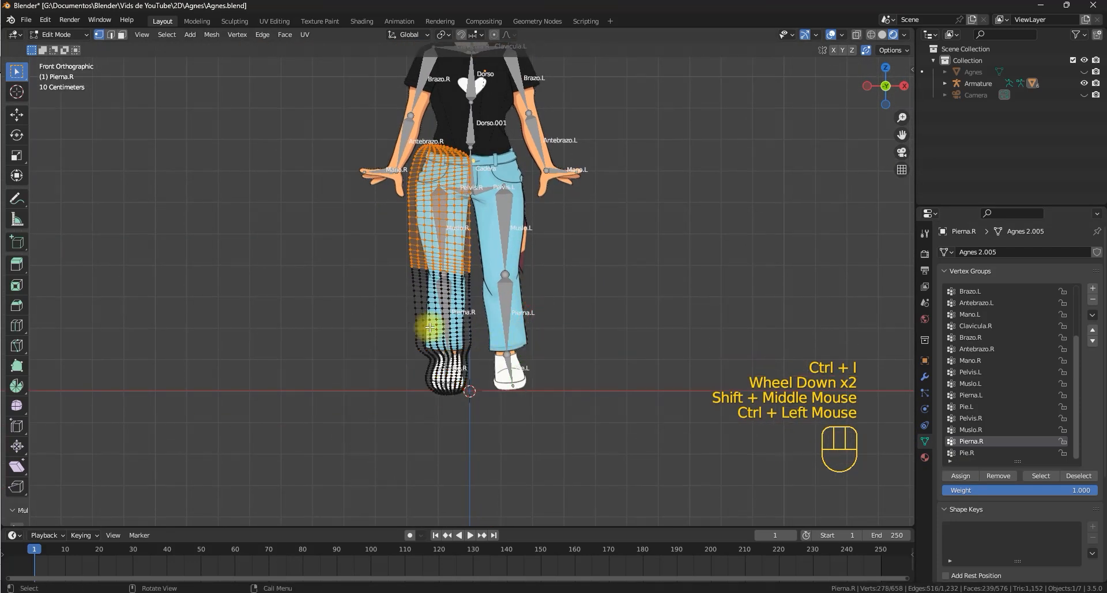
shift+middle_drag(430, 328, 488, 318)
scroll(461, 331, up, 2)
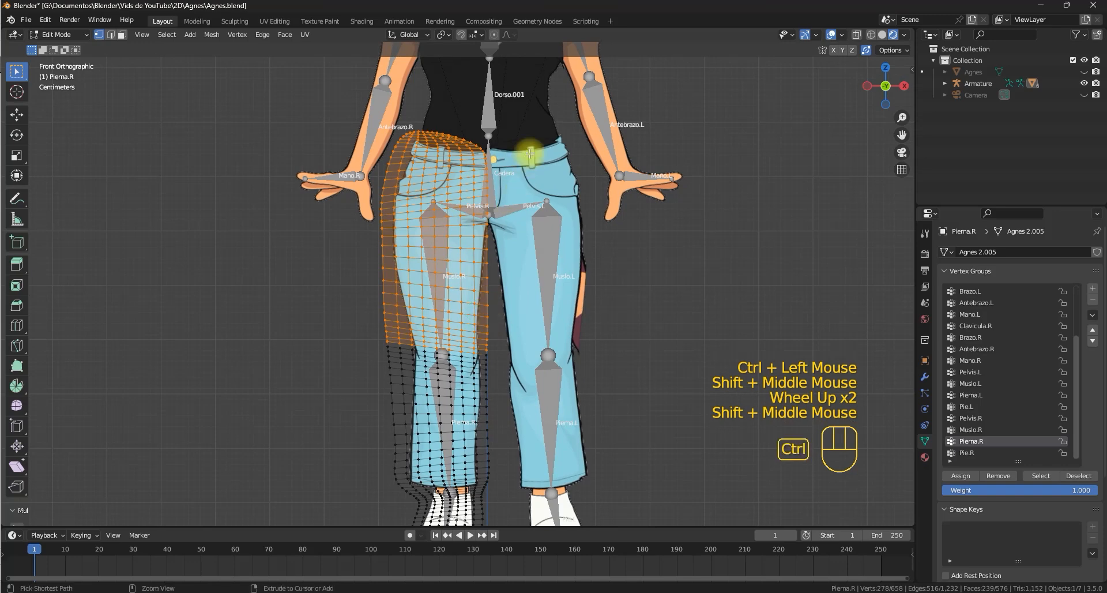
ctrl+drag(523, 107, 358, 207)
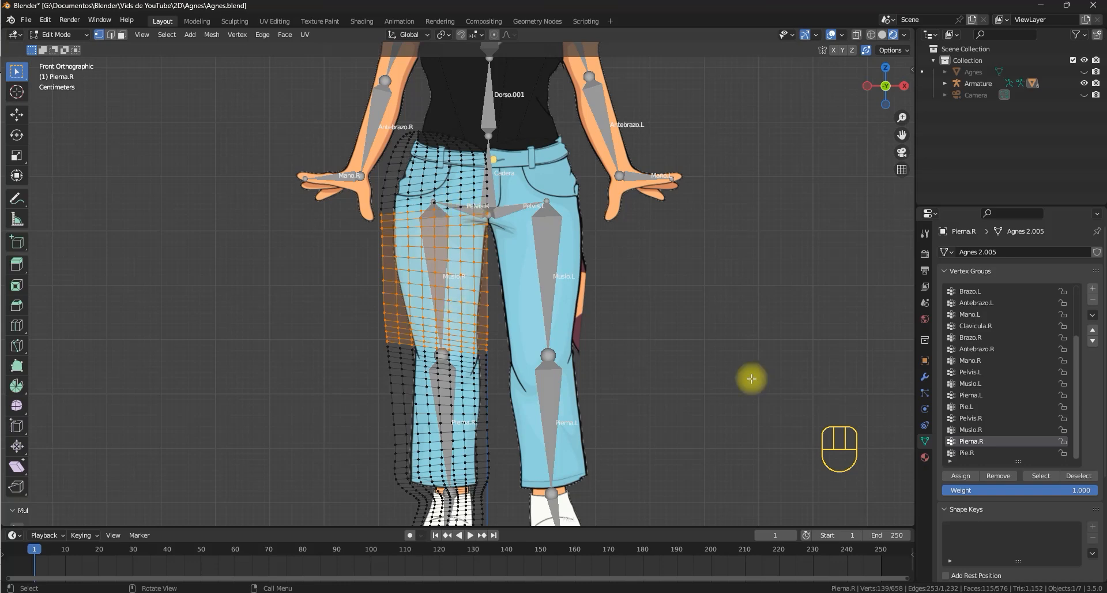
click(974, 429)
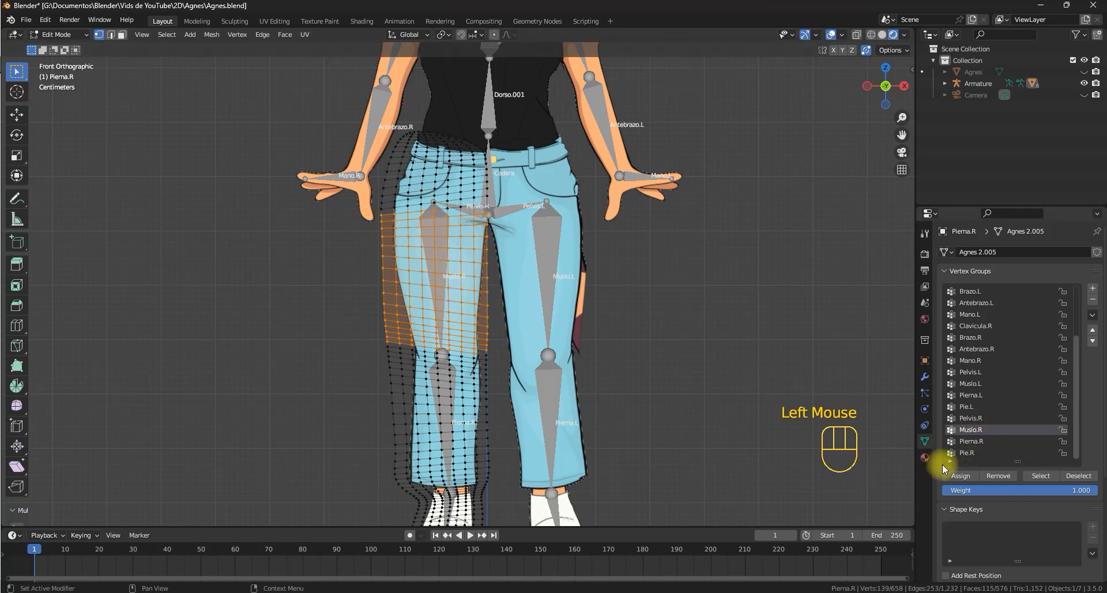
click(957, 476)
Leave Edit Mode, switch the armature to Pose Mode and select the Muslo.R bone.
shift+middle_drag(490, 245, 520, 270)
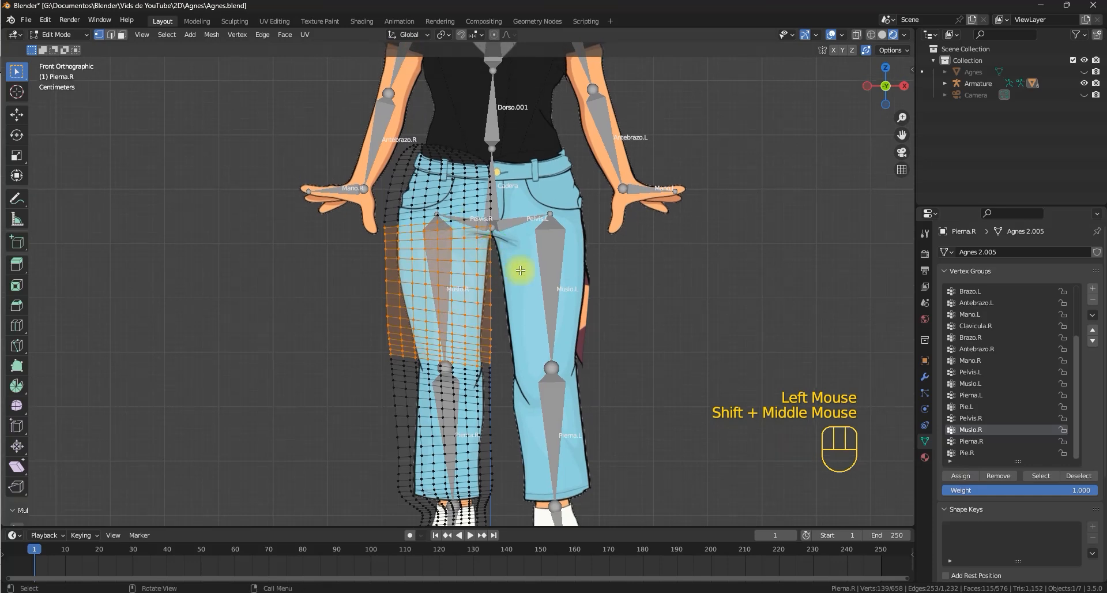
key(ctrl+Tab)
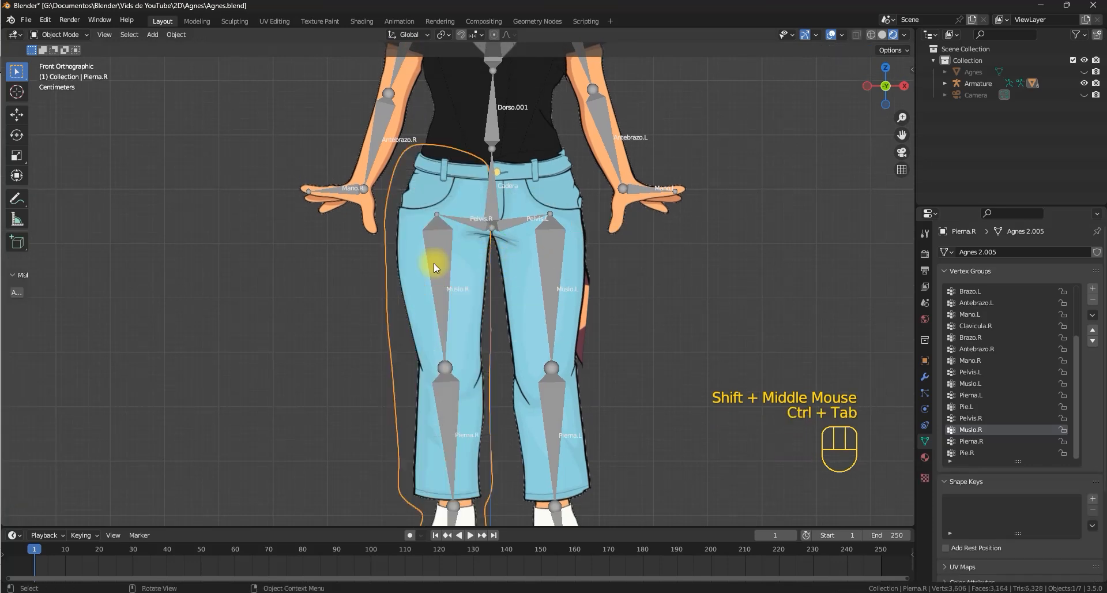
click(436, 258)
key(ctrl+Tab)
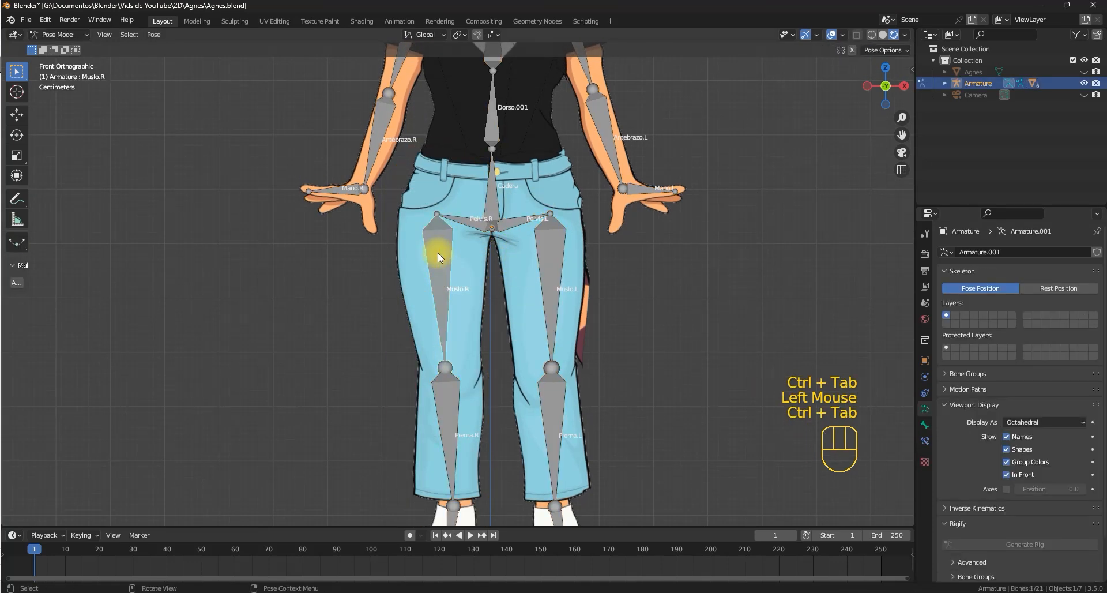
click(438, 253)
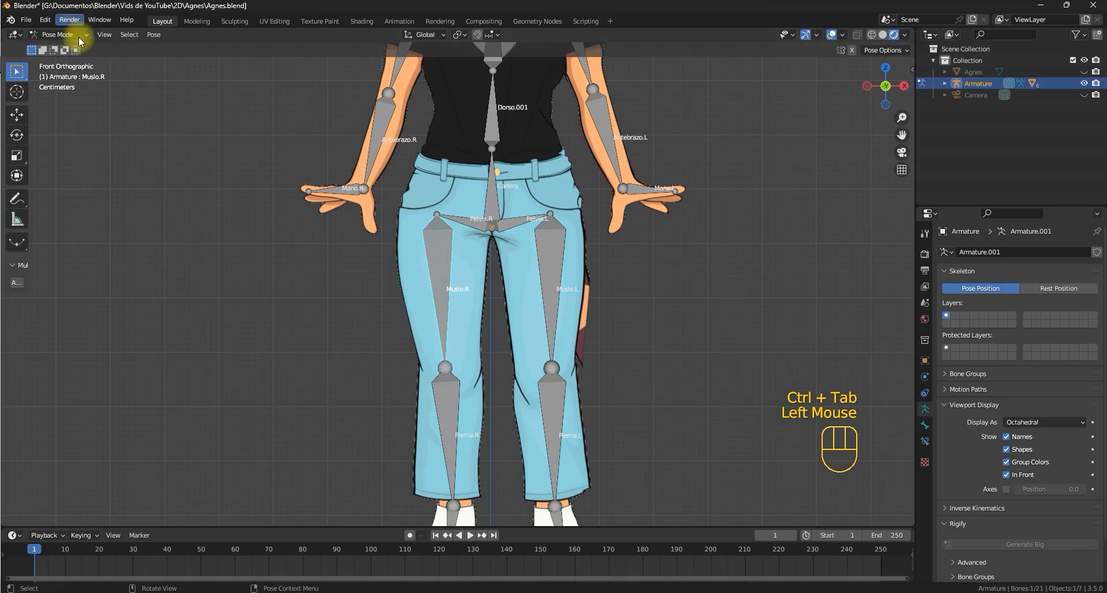
Test the right thigh deformation by rotating the Muslo.R bone, and cancel the rotation.
key(r)
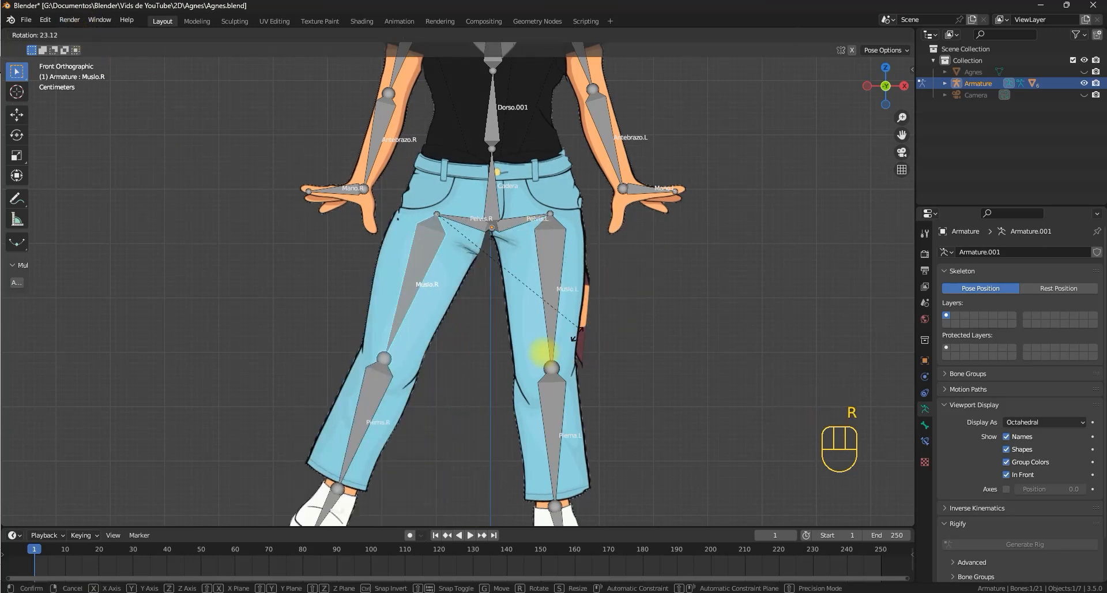
key(Tab)
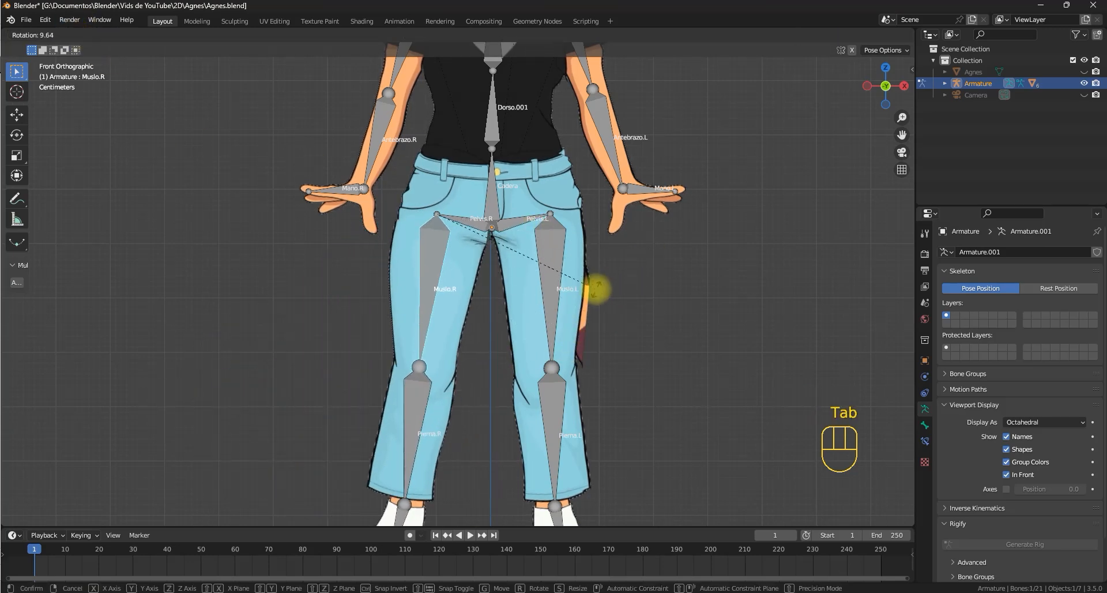
key(Escape)
shift+middle_drag(493, 192, 492, 226)
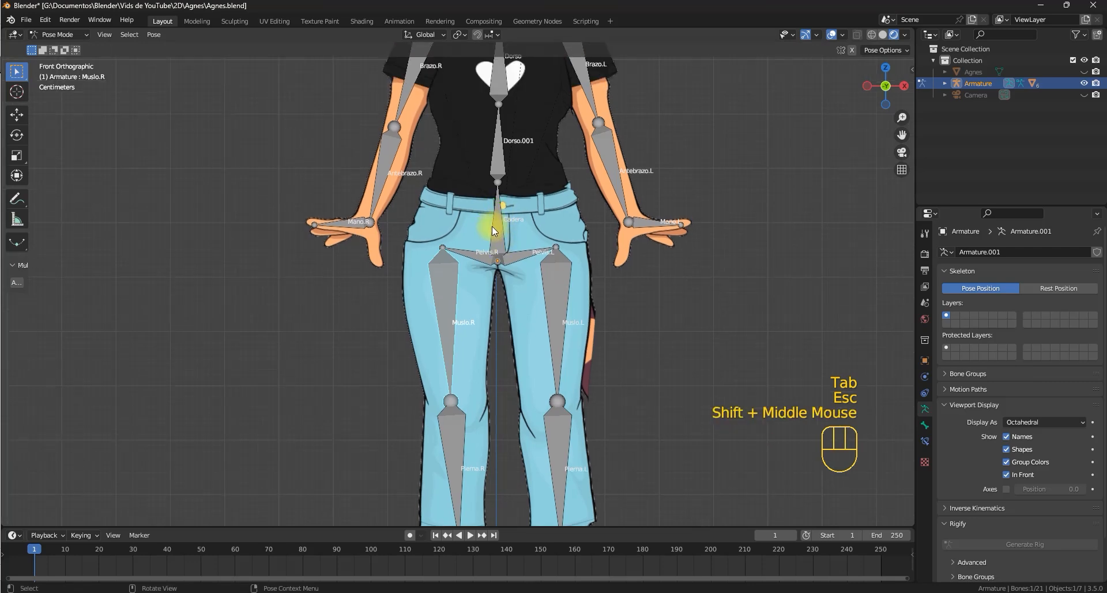
Leave Pose Mode and open the Pierna.R leg mesh in Edit Mode.
key(Tab)
scroll(487, 213, up, 2)
key(Tab)
click(486, 210)
key(ctrl+Tab)
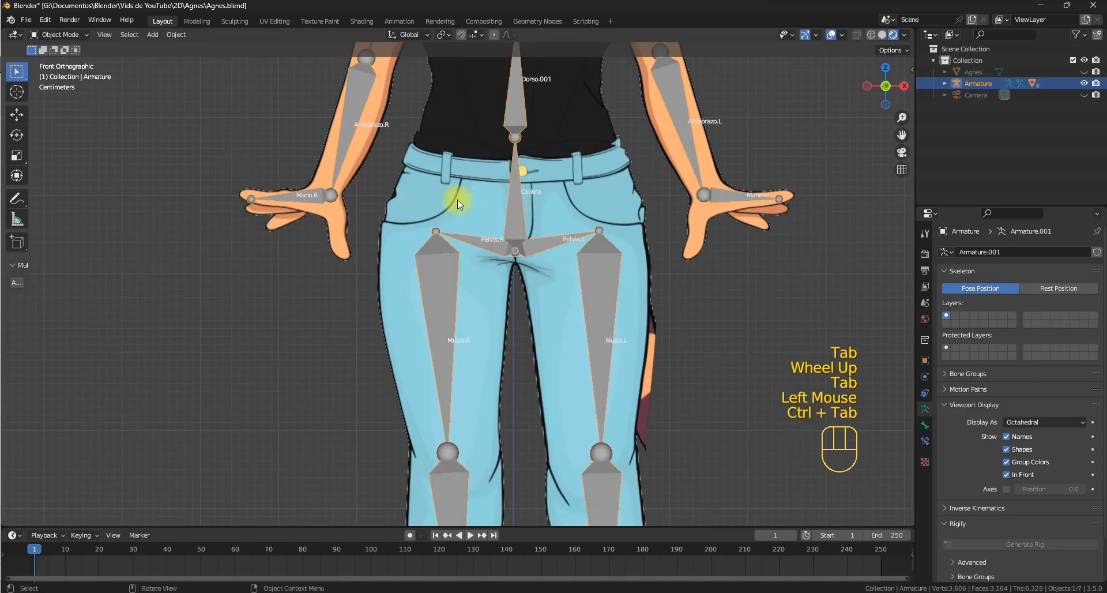
click(457, 200)
key(Tab)
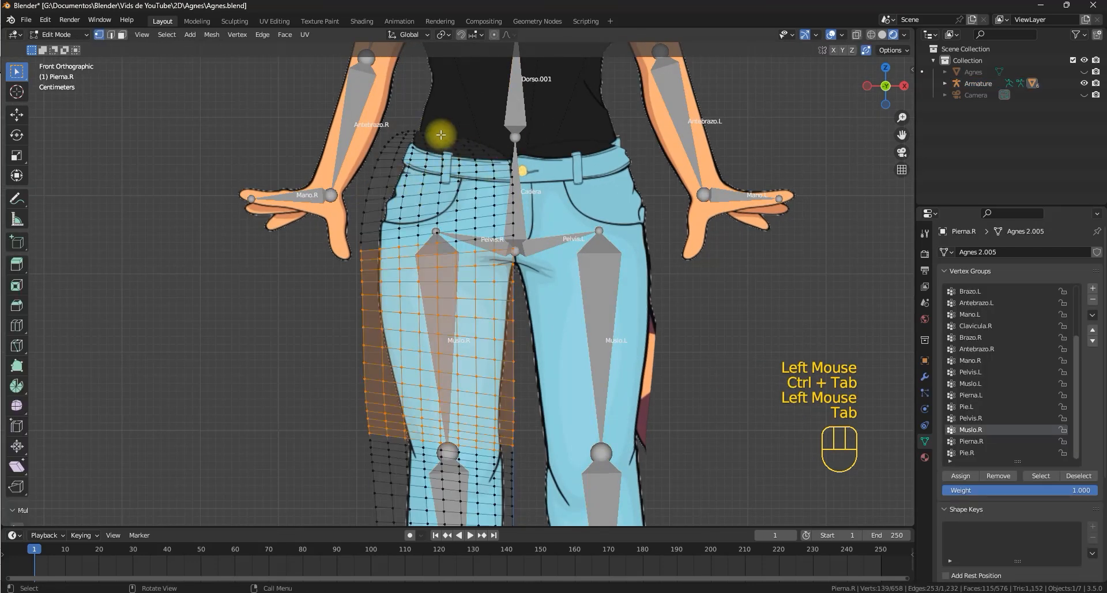
Invert the thigh selection and deselect the shin and foot vertices so only the hip vertices above the thigh stay selected.
scroll(443, 173, down, 2)
key(ctrl+i)
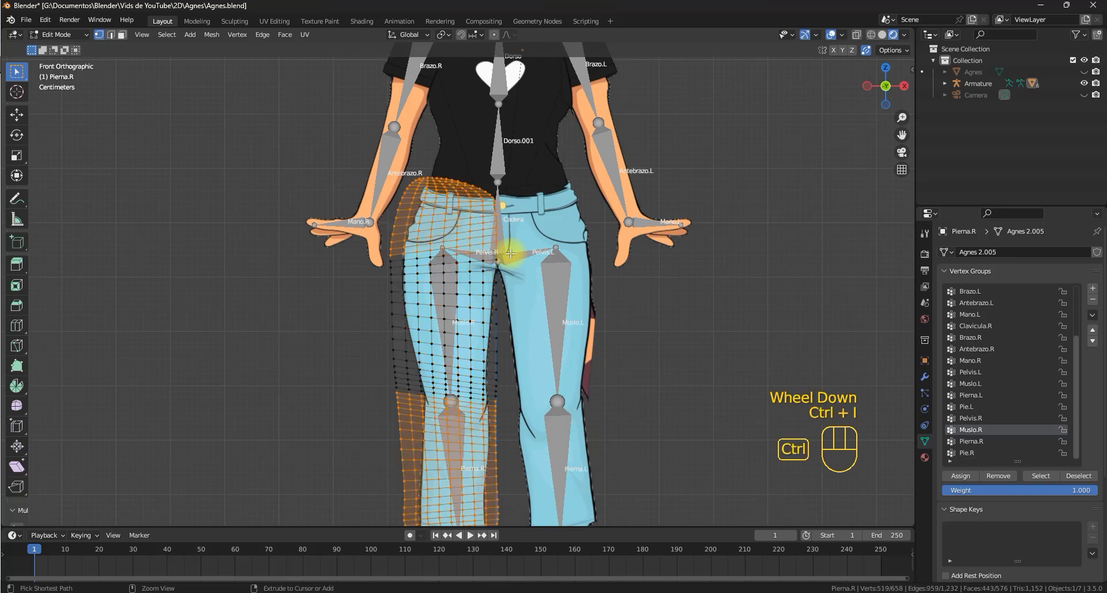
scroll(510, 253, down, 3)
shift+middle_drag(494, 346, 369, 194)
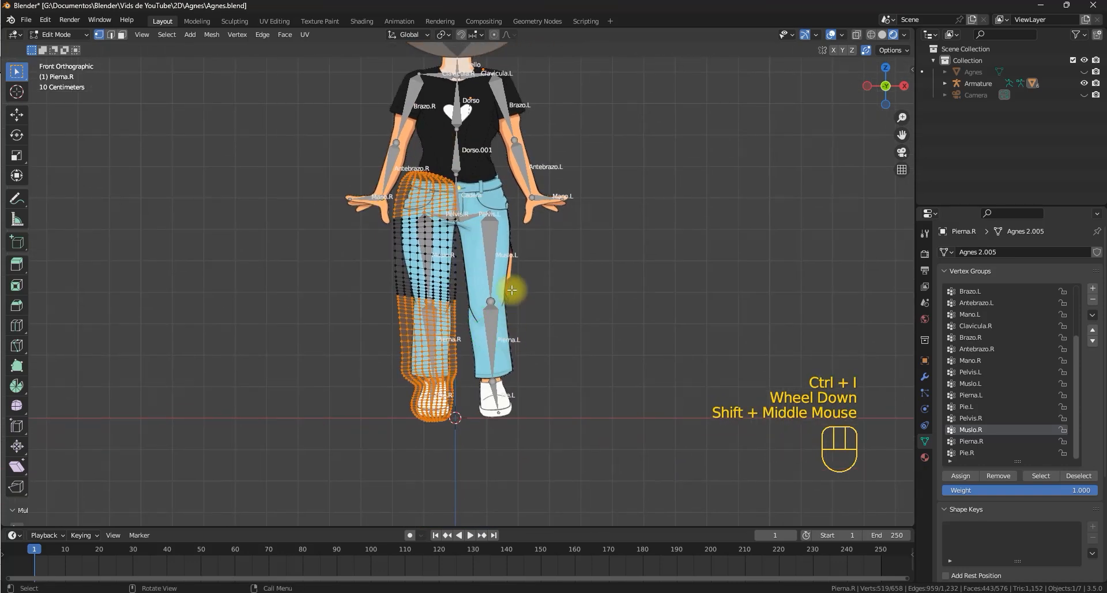
ctrl+drag(519, 260, 346, 498)
scroll(432, 247, up, 3)
shift+middle_drag(432, 247, 469, 346)
scroll(471, 326, up, 3)
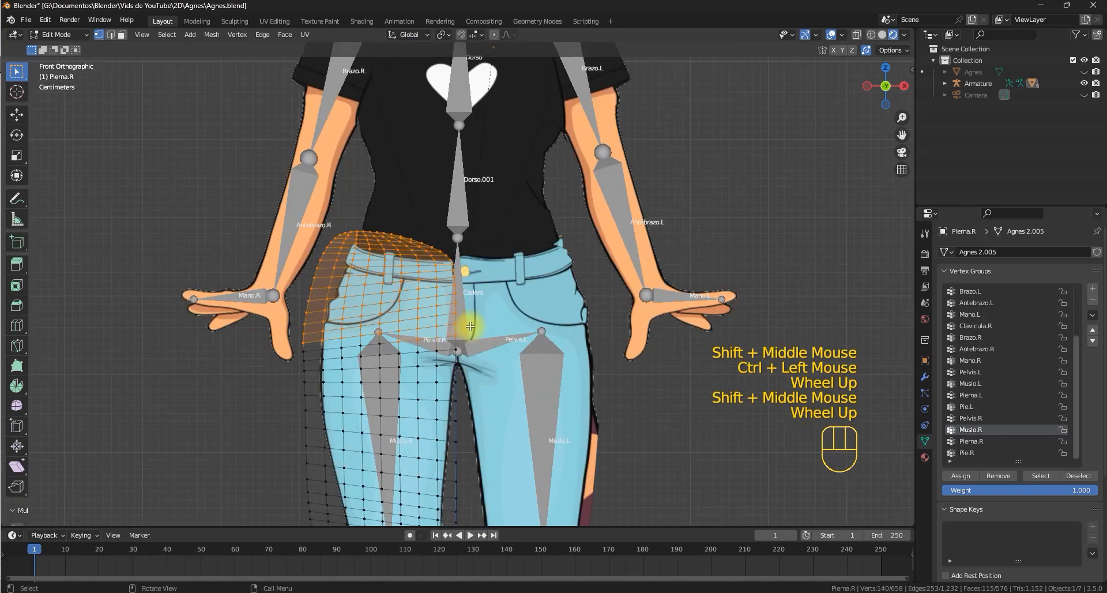
Return to Object Mode, select the armature together with the Pierna.R mesh and switch to Weight Paint mode.
key(Tab)
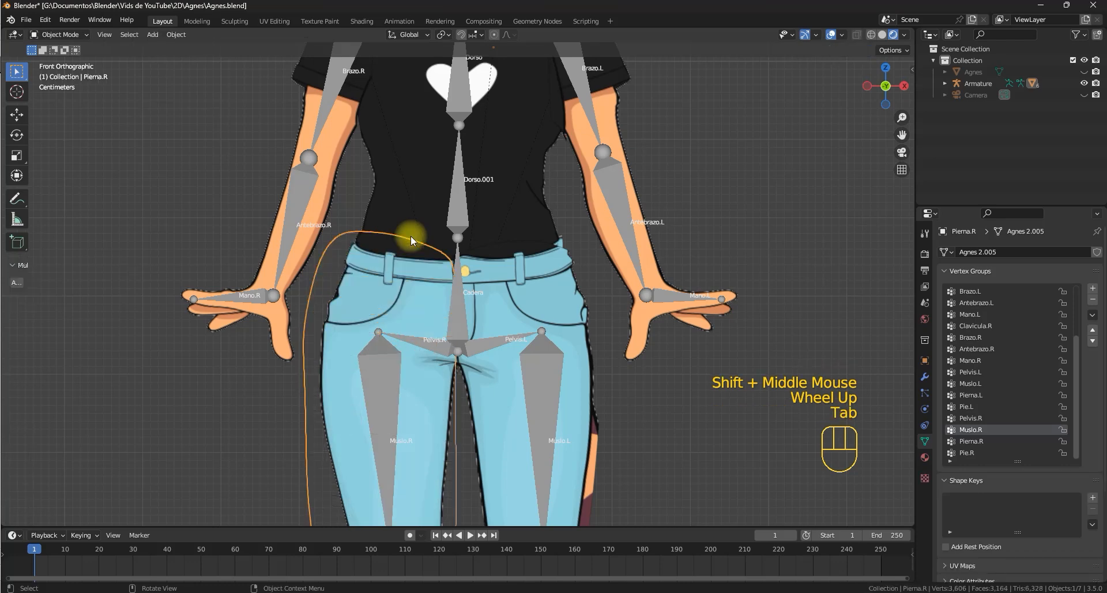
click(462, 312)
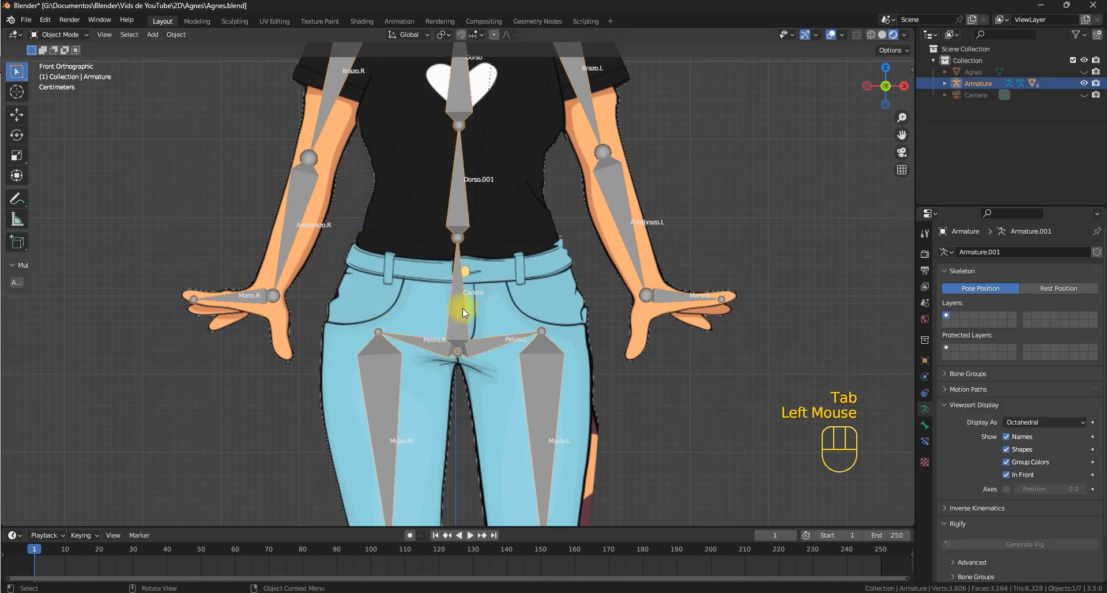
shift+click(404, 298)
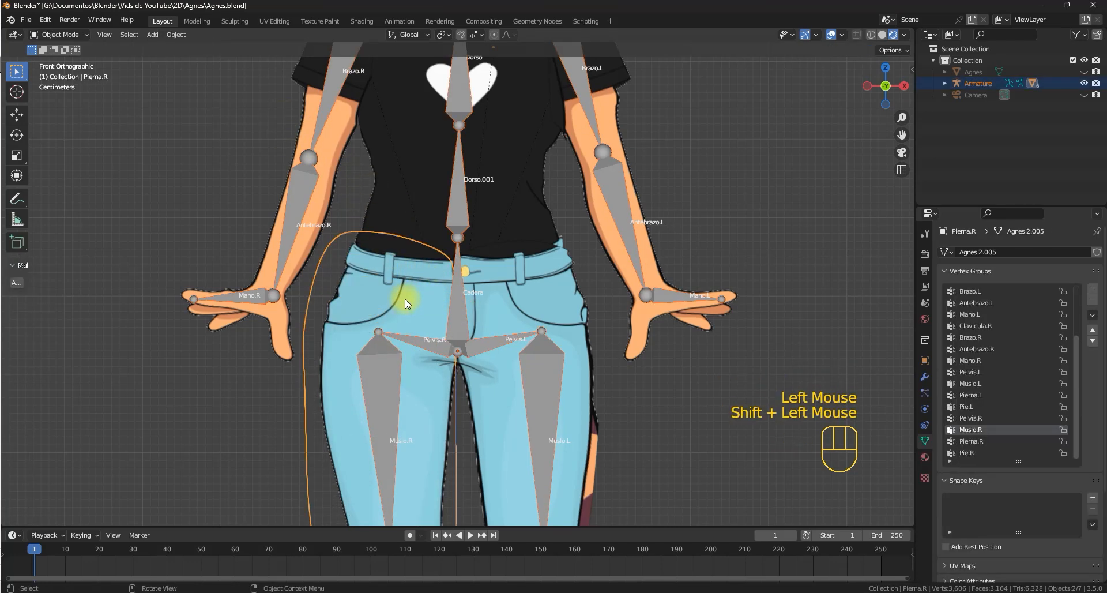
click(58, 35)
click(81, 104)
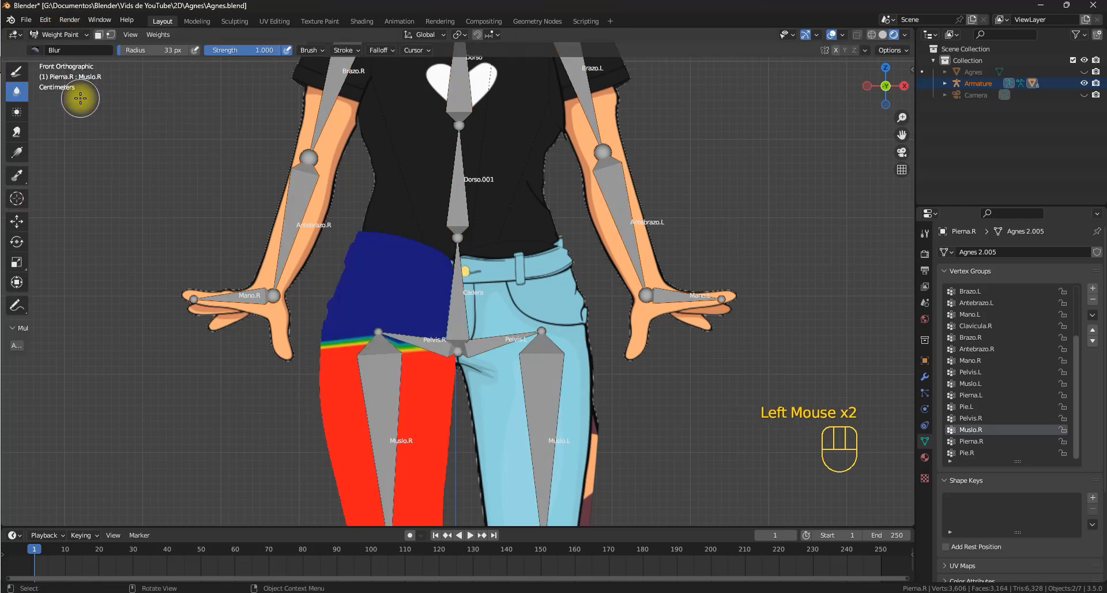
Pick the Cadera bone, enable vertex selection masking and set the selected hip vertices to weight 1.000.
ctrl+click(459, 300)
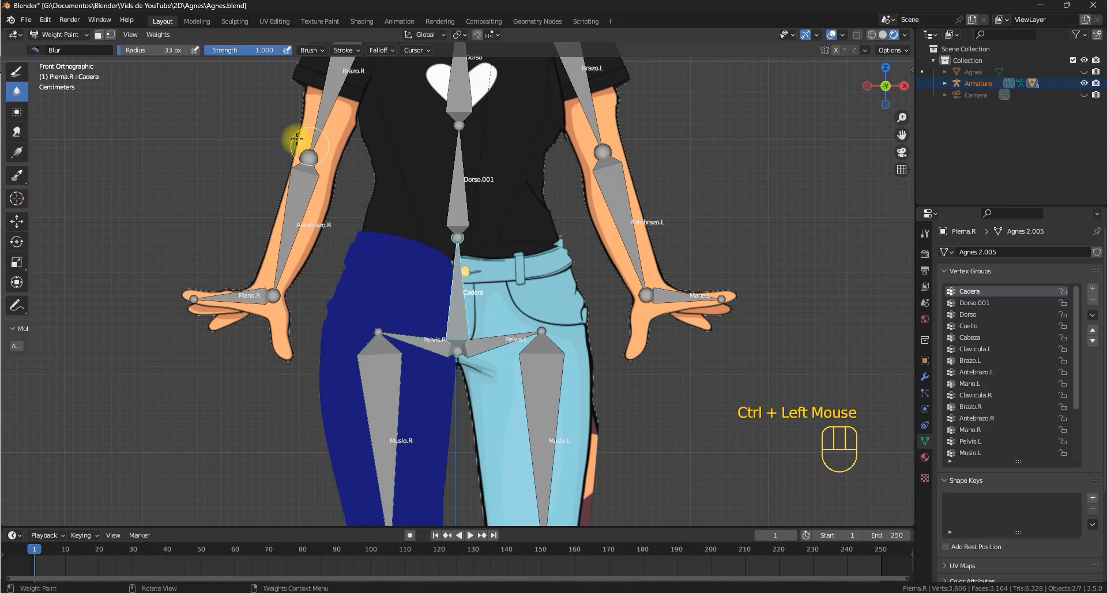
click(110, 34)
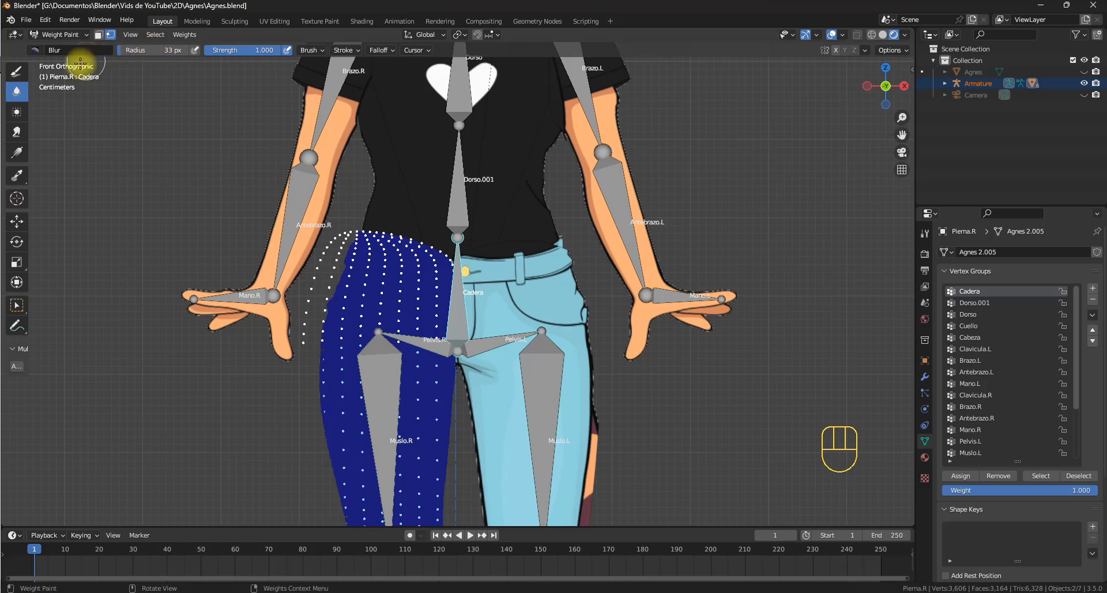
click(18, 73)
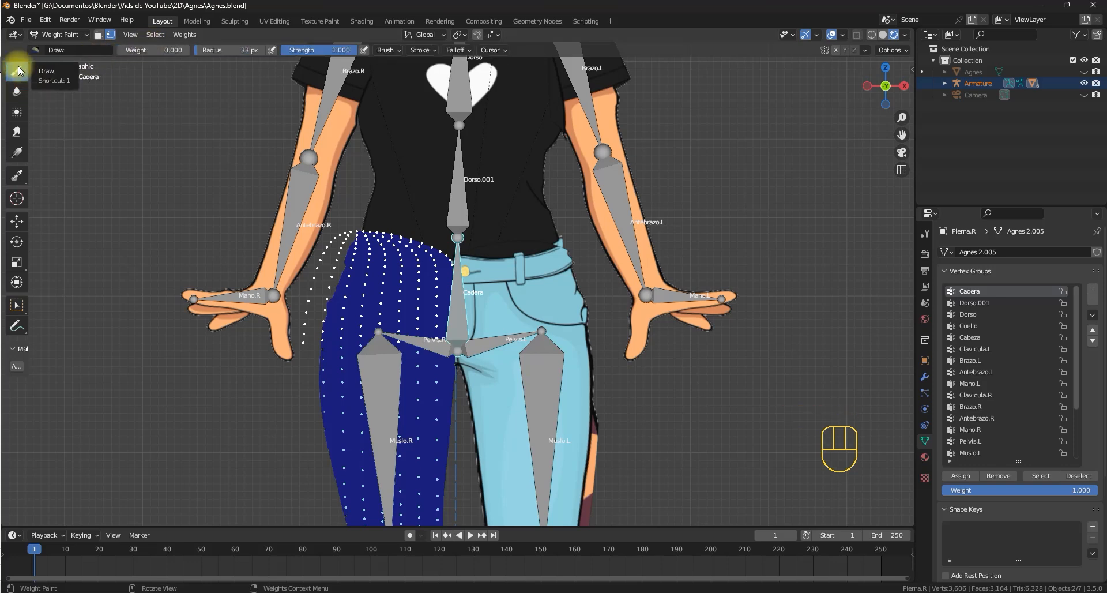
mouse_move(131, 50)
mouse_down()
mouse_move(692, 338)
mouse_move(481, 337)
mouse_up()
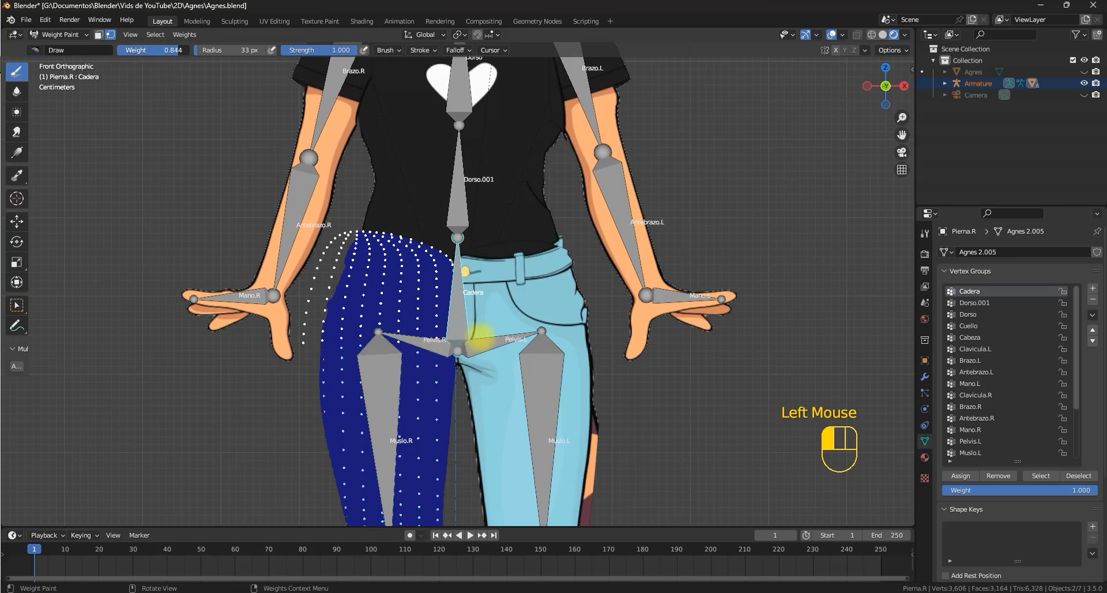
click(184, 34)
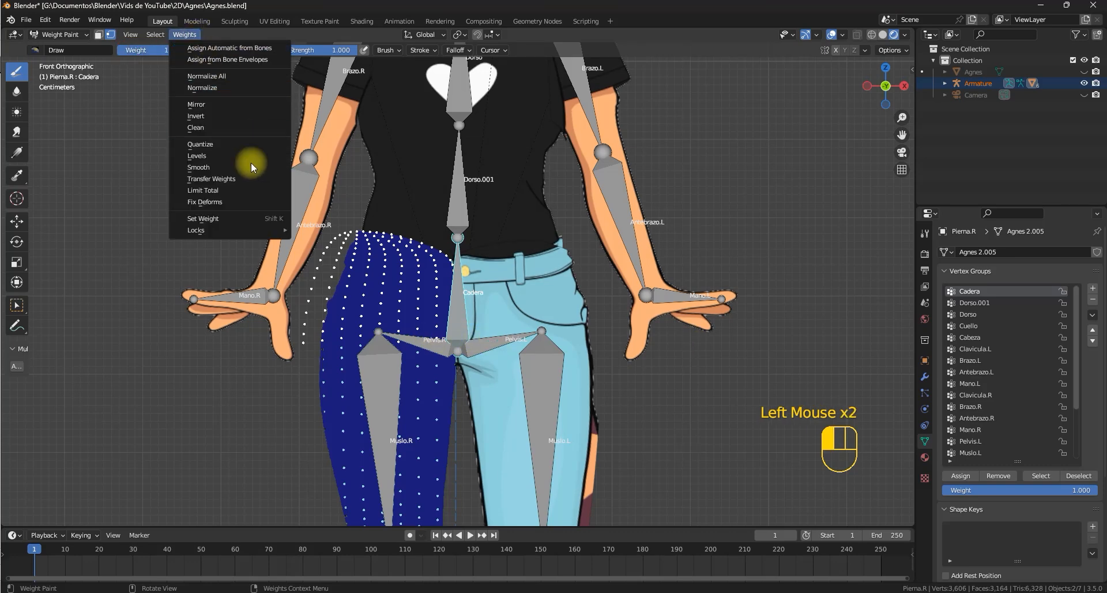
click(245, 219)
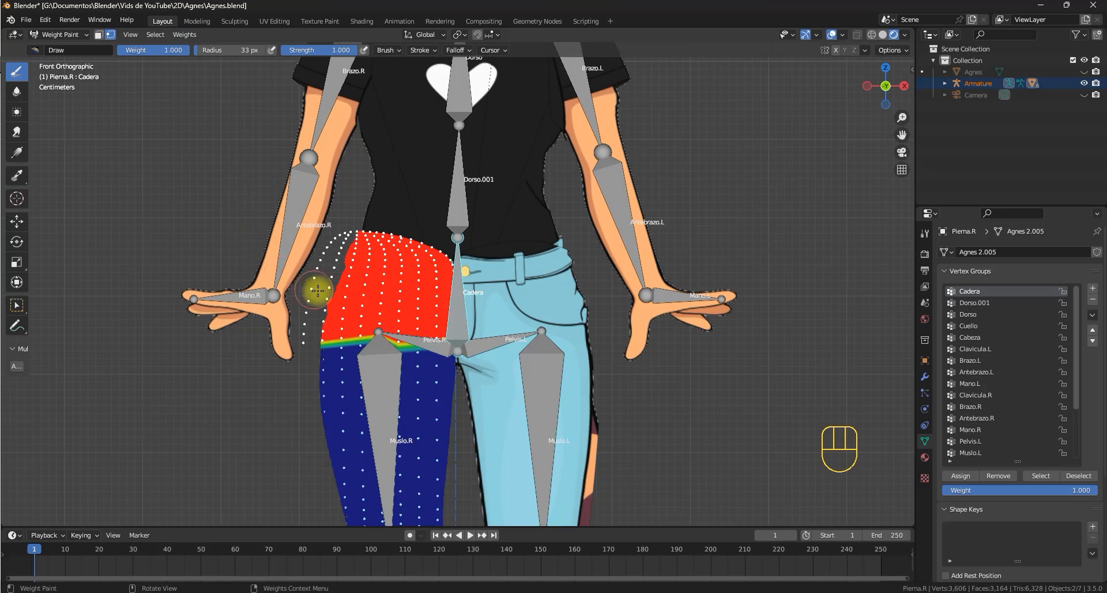
Turn off vertex masking and blur the Cadera weights along the boundary between hip and right thigh.
click(110, 35)
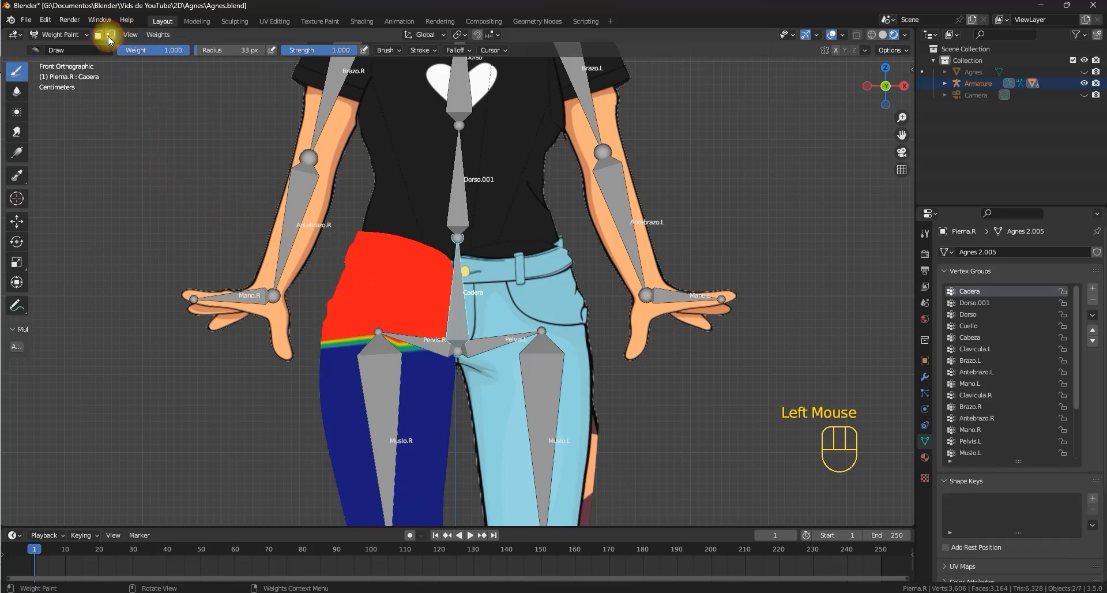
click(17, 91)
mouse_move(314, 341)
mouse_down()
mouse_move(307, 323)
mouse_move(462, 339)
mouse_move(317, 309)
mouse_move(321, 334)
mouse_move(432, 345)
mouse_move(309, 346)
mouse_move(408, 301)
mouse_up()
click(324, 322)
shift+middle_drag(408, 301, 388, 251)
Pick the Muslo.R bone and blur its weights along the hip boundary at the top of the thigh.
ctrl+click(355, 315)
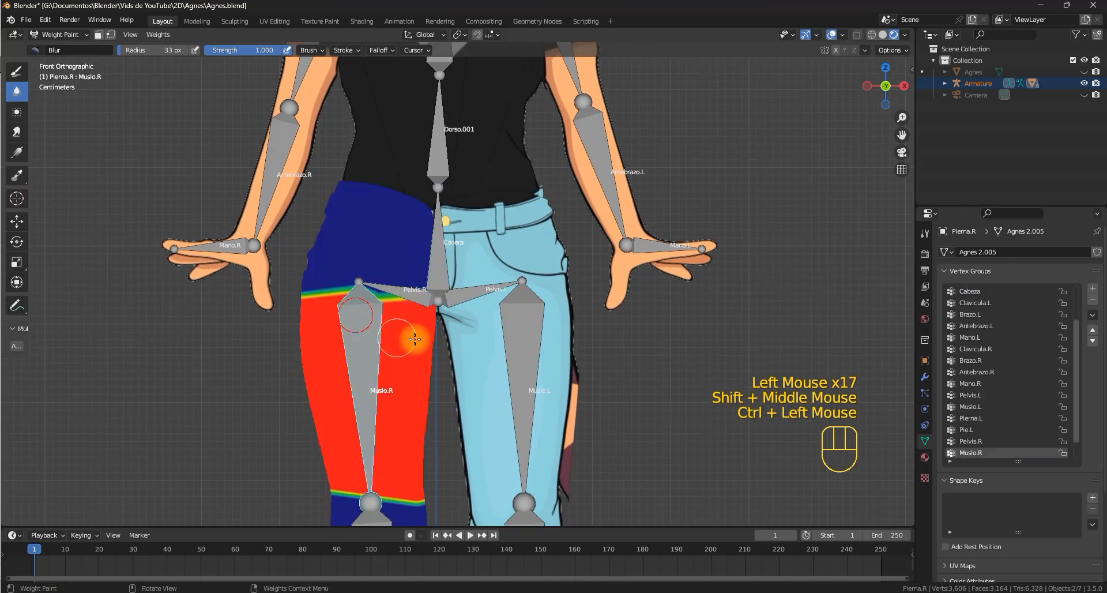
scroll(414, 339, down, 2)
key(r)
key(Escape)
click(329, 290)
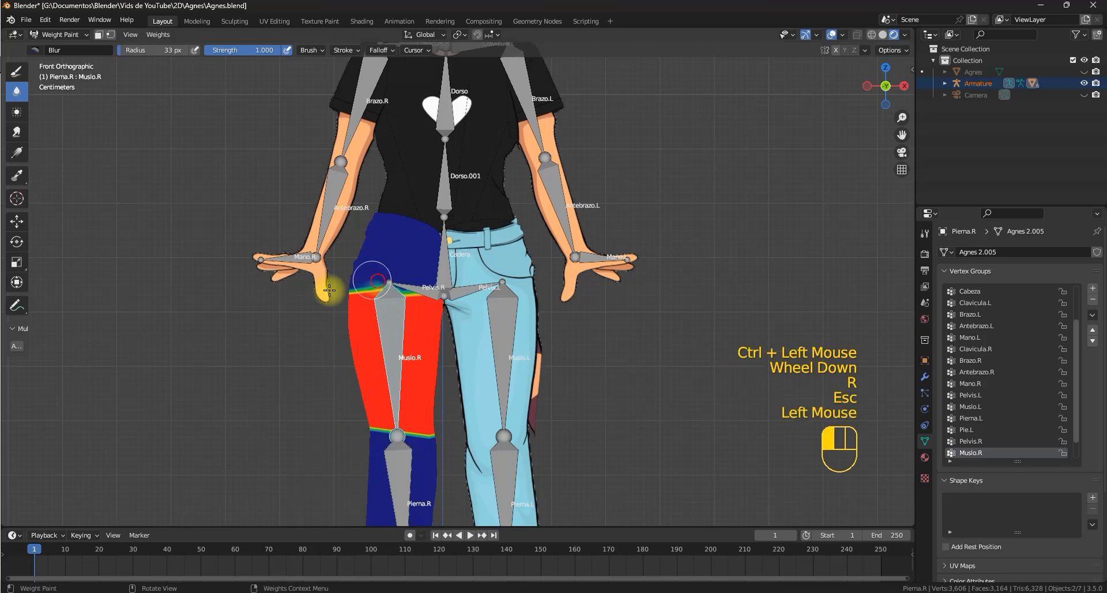
drag(329, 290, 357, 290)
mouse_move(358, 290)
mouse_down()
mouse_move(329, 313)
mouse_move(380, 308)
mouse_up()
mouse_move(381, 308)
mouse_down()
mouse_move(415, 274)
mouse_move(386, 288)
mouse_up()
mouse_move(386, 289)
mouse_down()
mouse_move(418, 306)
mouse_move(441, 294)
mouse_up()
drag(441, 294, 384, 290)
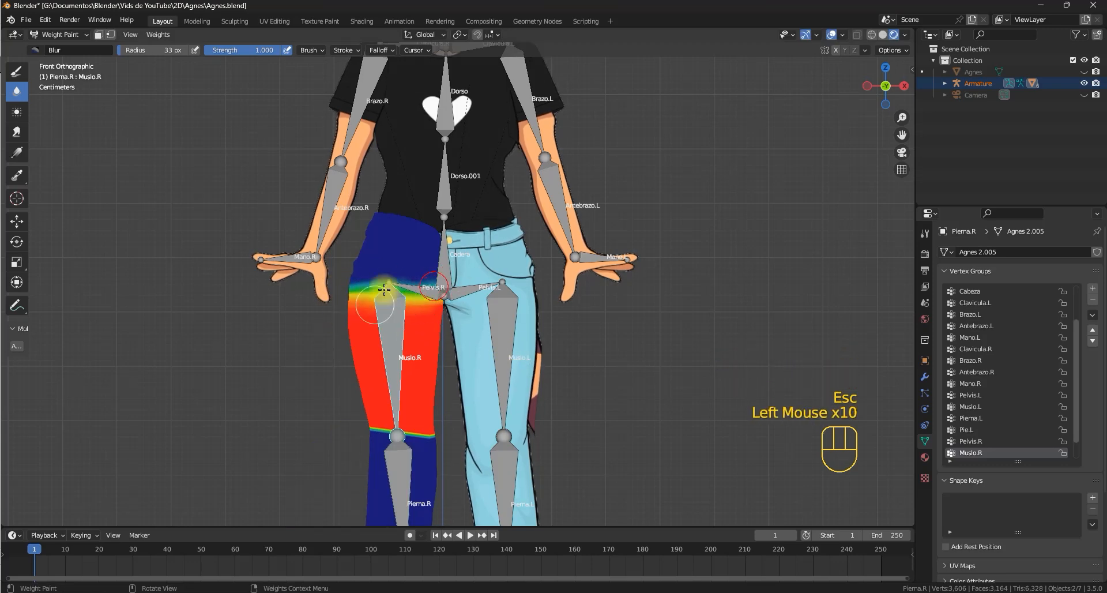
Test the thigh bend by rotating Muslo.R, cancel the rotation and blur the bone's weights along the knee.
key(r)
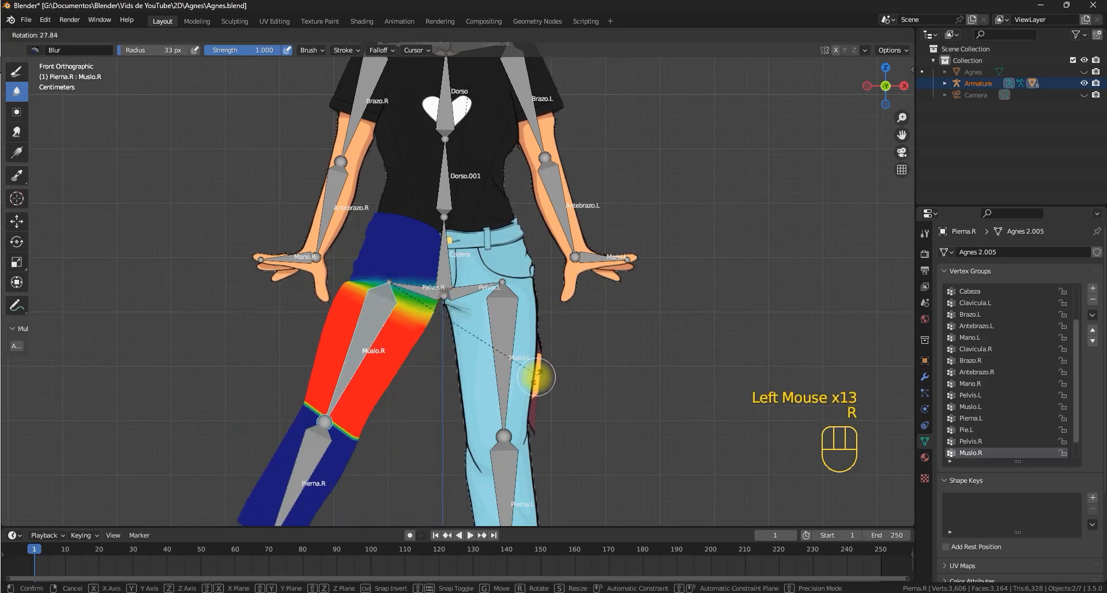
key(Escape)
shift+middle_drag(549, 328, 371, 285)
click(368, 344)
Pick the Pierna.R bone and blur its weights along the knee and the trouser hem.
ctrl+click(403, 344)
shift+middle_drag(404, 343, 411, 218)
click(310, 243)
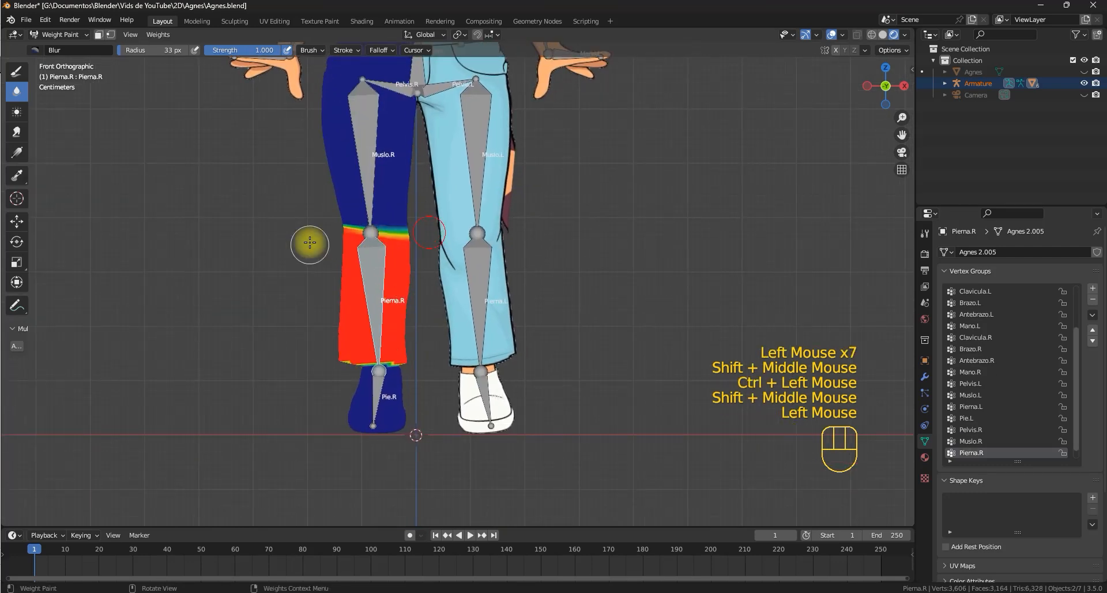
drag(323, 243, 415, 236)
drag(328, 238, 415, 236)
drag(323, 237, 415, 236)
drag(323, 237, 377, 236)
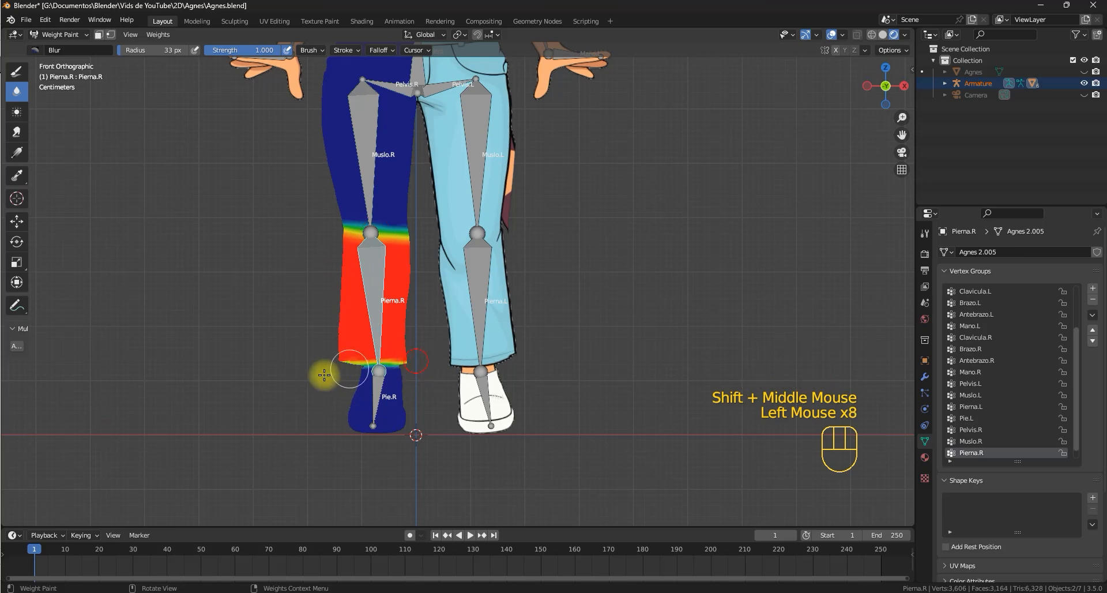
Pick the Pie.R bone, blur its weights around the ankle and test the foot with a cancelled rotation.
ctrl+click(371, 392)
drag(372, 378, 383, 373)
drag(369, 375, 383, 373)
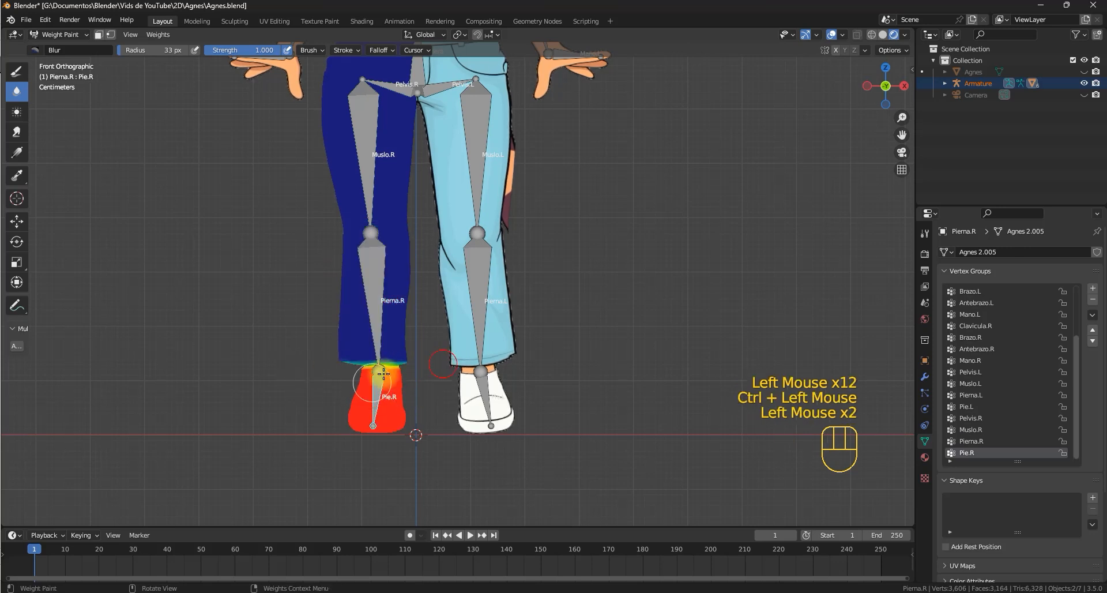
click(373, 368)
key(r)
key(Escape)
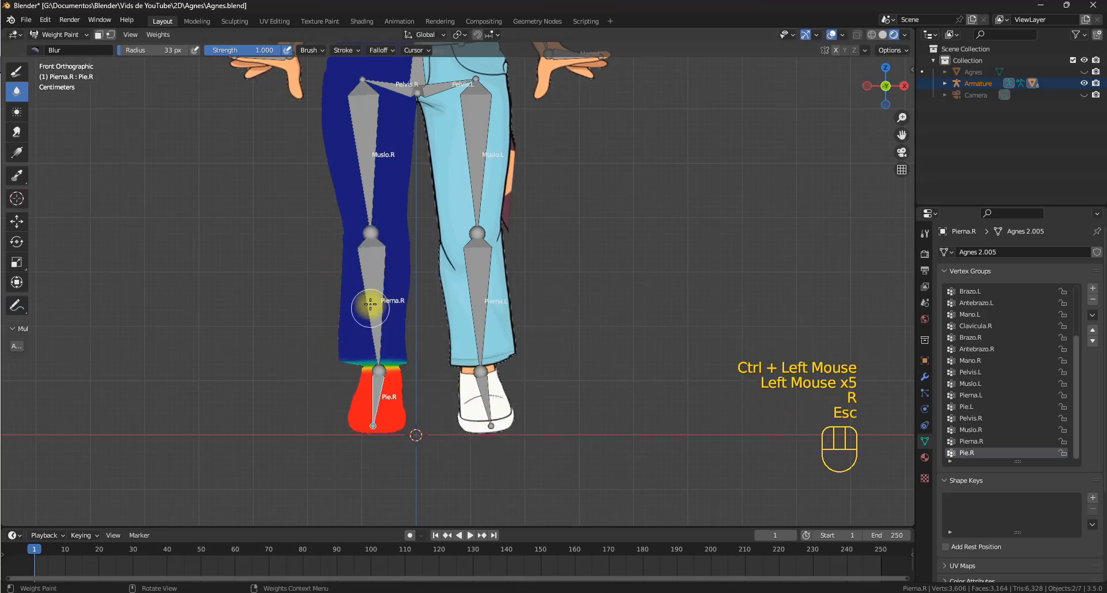
Test the blended weights by rotating the Pierna.R and Muslo.R bones in turn, cancelling each rotation.
ctrl+click(374, 283)
key(r)
key(Escape)
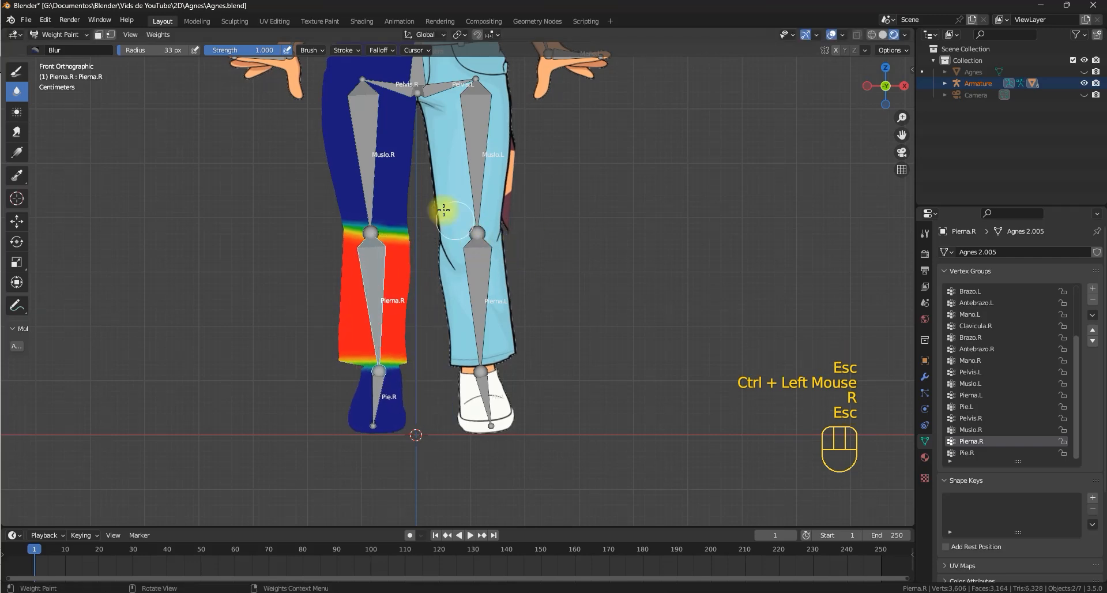
shift+middle_drag(375, 162, 385, 211)
click(375, 193)
ctrl+click(374, 182)
key(r)
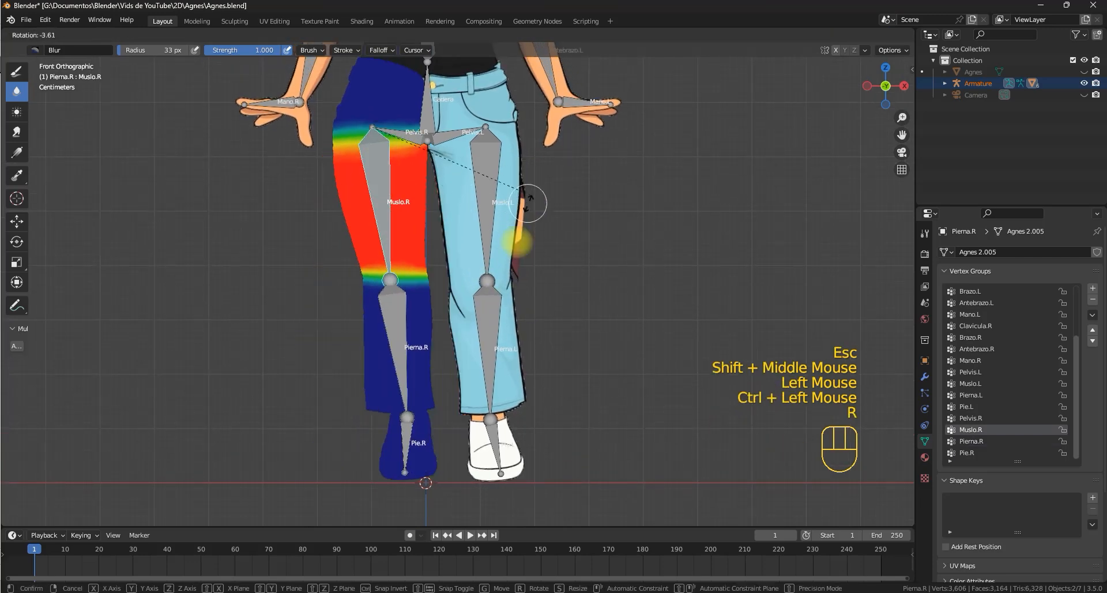
key(Escape)
Return to Object Mode and deselect the leg mesh and the armature.
key(ctrl+Tab)
scroll(493, 241, down, 4)
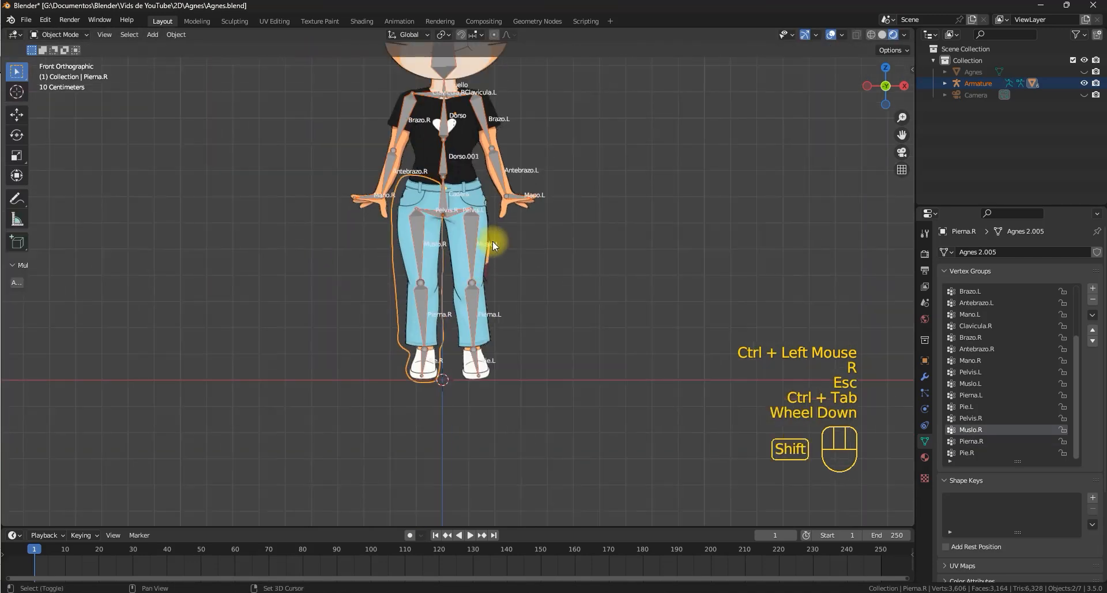
shift+middle_drag(493, 241, 483, 319)
click(545, 309)
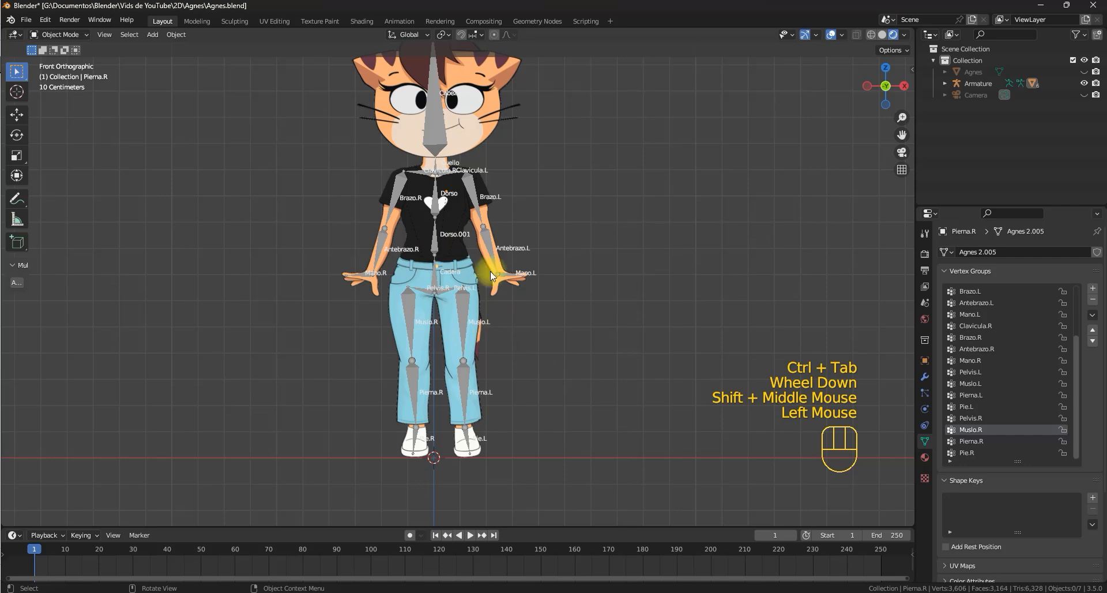
shift+middle_drag(508, 201, 509, 253)
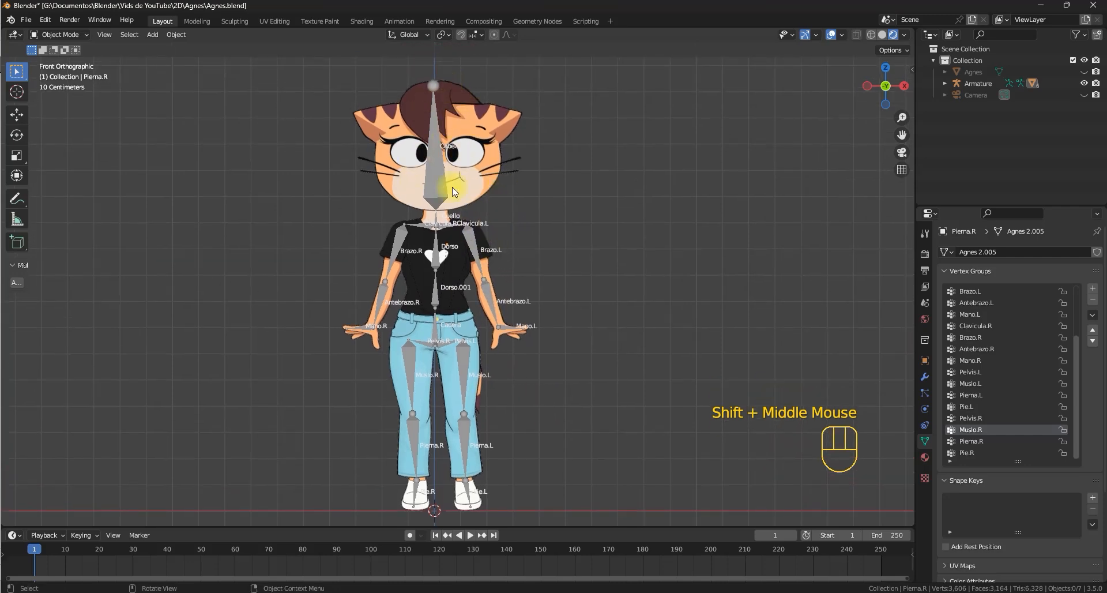
Select the Cabeza head mesh and open it in Edit Mode around the neck.
scroll(451, 187, up, 3)
mouse_move(436, 197)
shift+middle_down()
mouse_move(438, 241)
mouse_move(431, 209)
shift+middle_up()
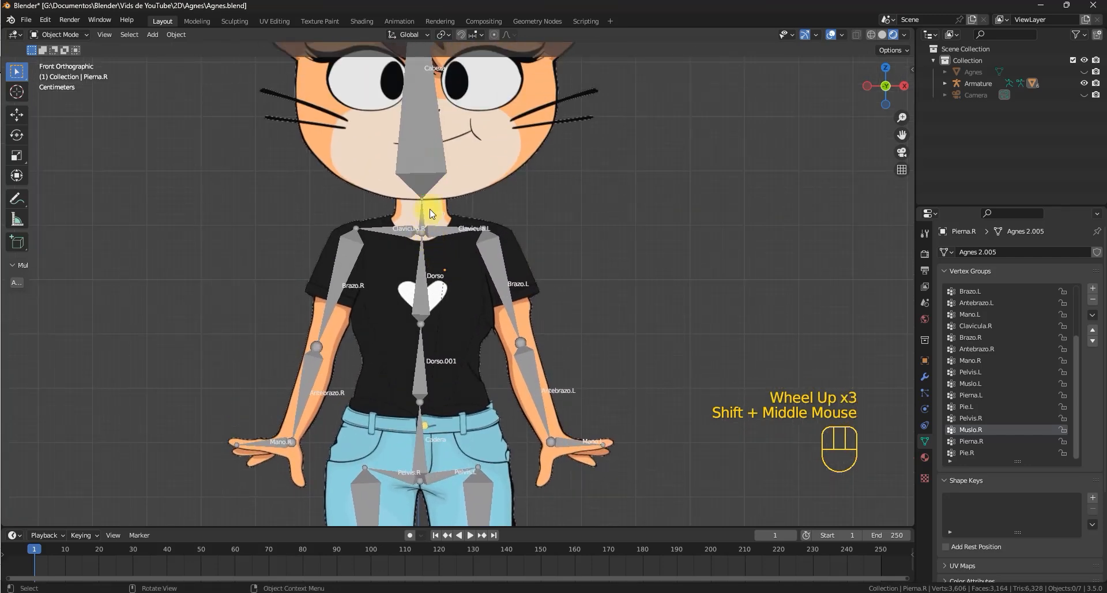
click(430, 209)
scroll(462, 242, down, 2)
scroll(442, 237, up, 1)
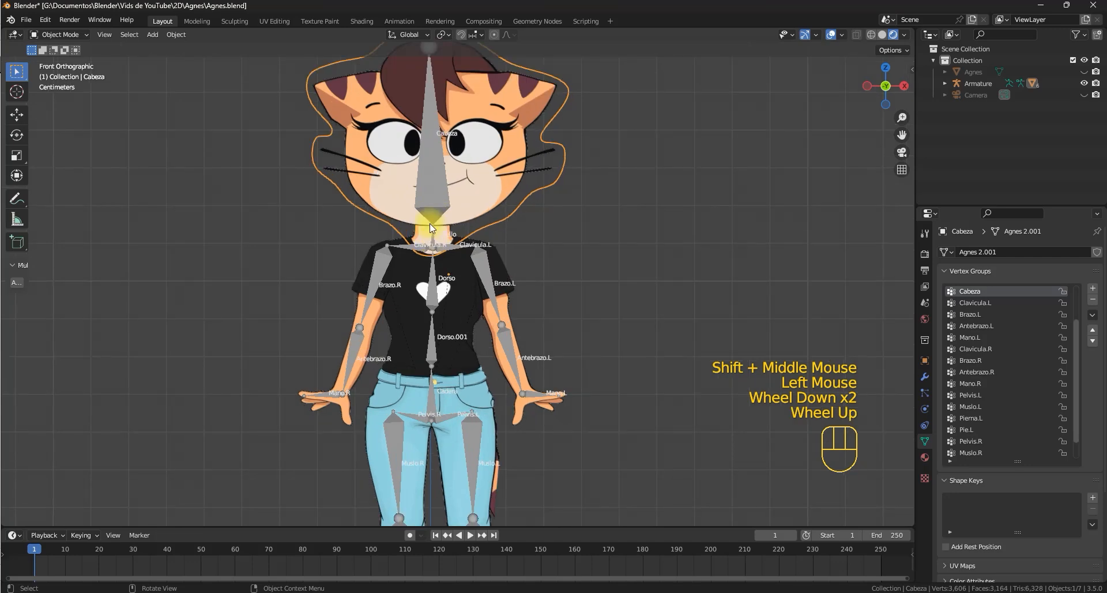
key(Tab)
scroll(397, 254, up, 1)
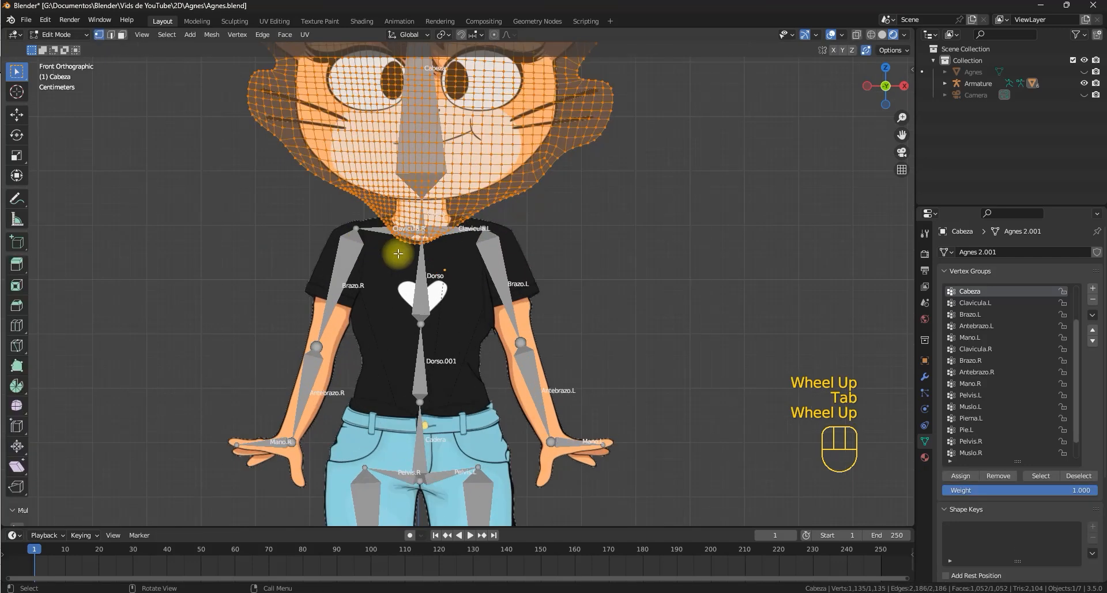
Select the neck vertices of the Cabeza mesh below the chin and return to Object Mode.
drag(449, 203, 389, 245)
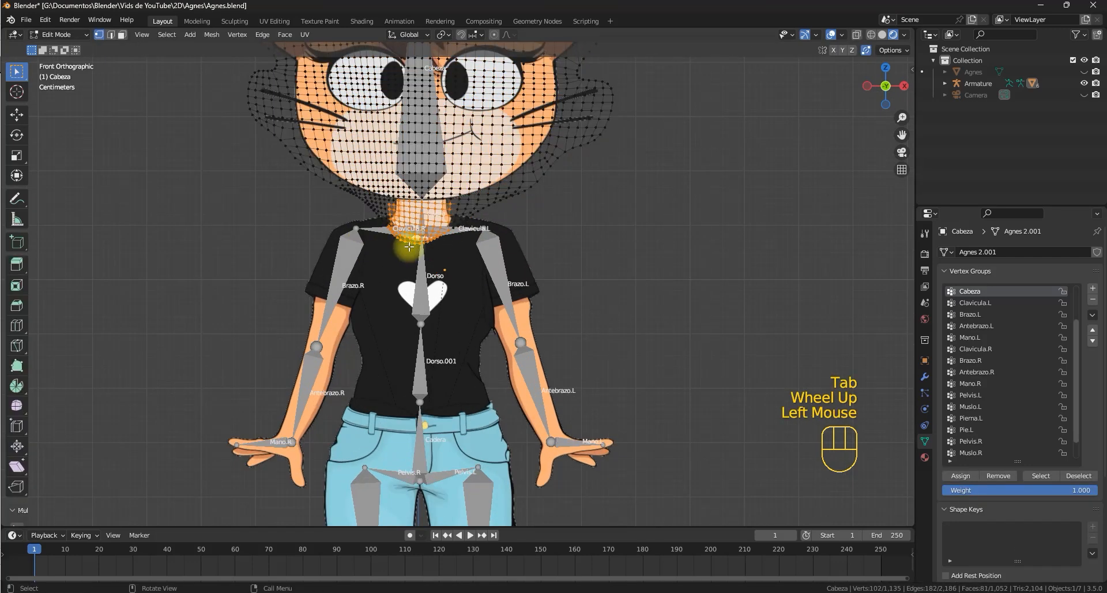
scroll(397, 239, up, 2)
shift+middle_drag(415, 179, 364, 227)
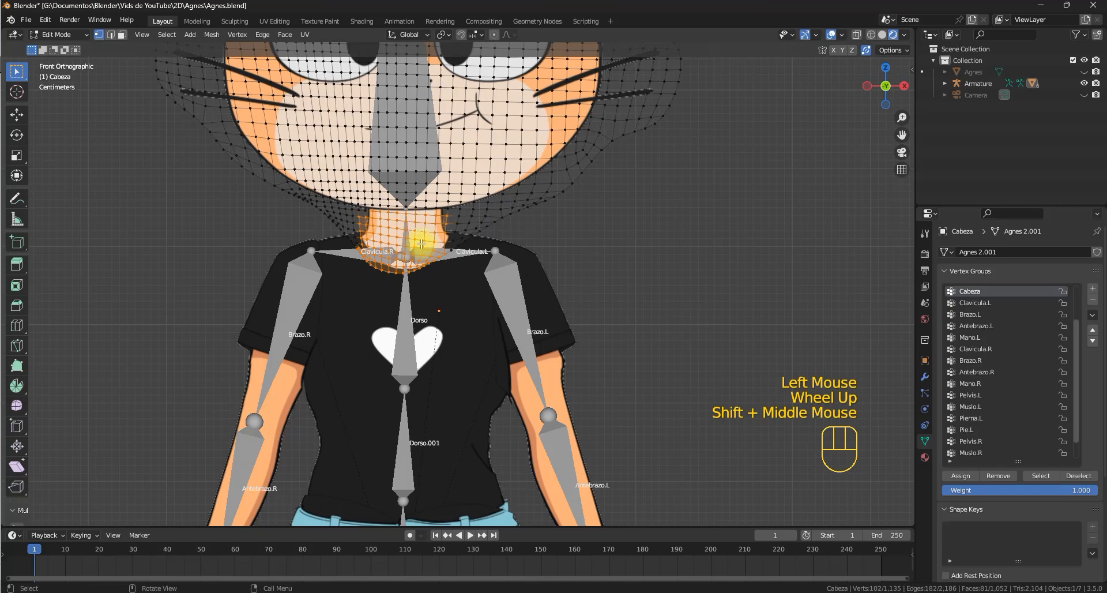
key(Tab)
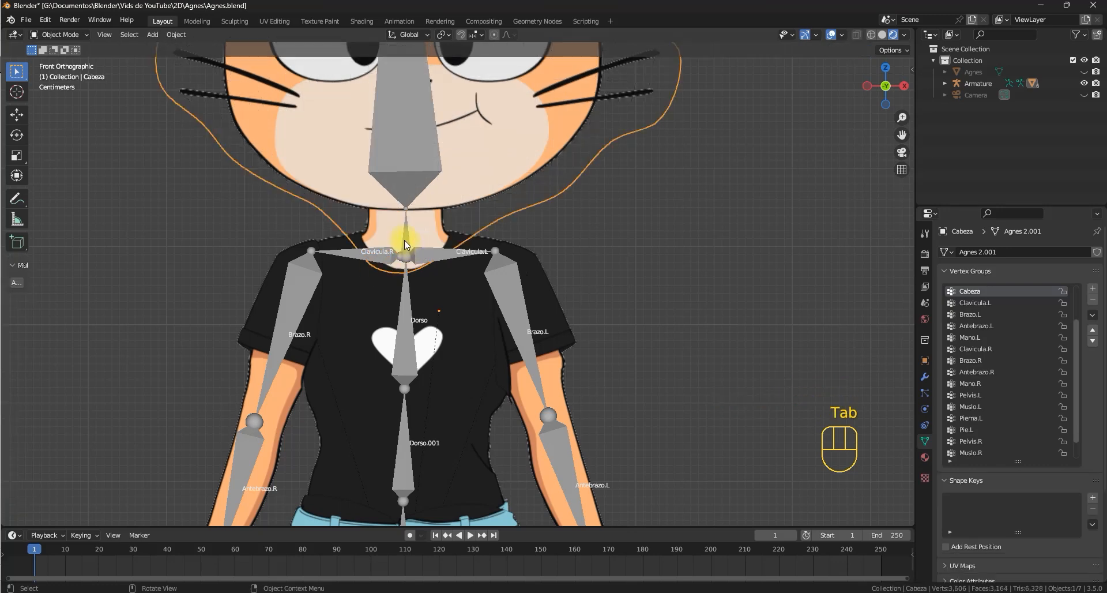
Select the armature, add the Cabeza head mesh as the active object and switch to Weight Paint mode.
click(405, 243)
key(shift)
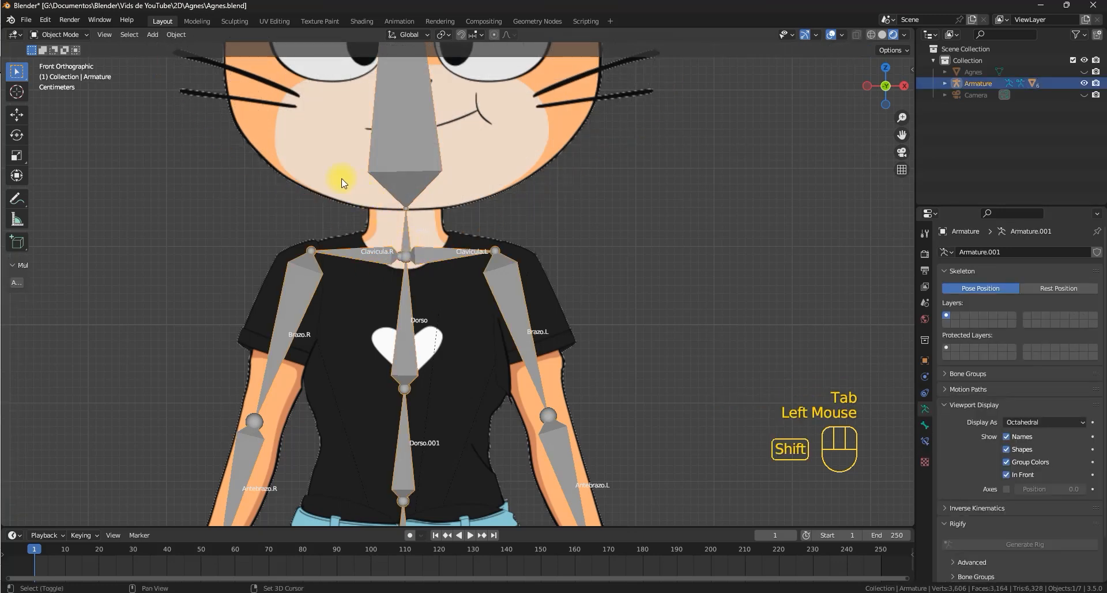
shift+click(341, 177)
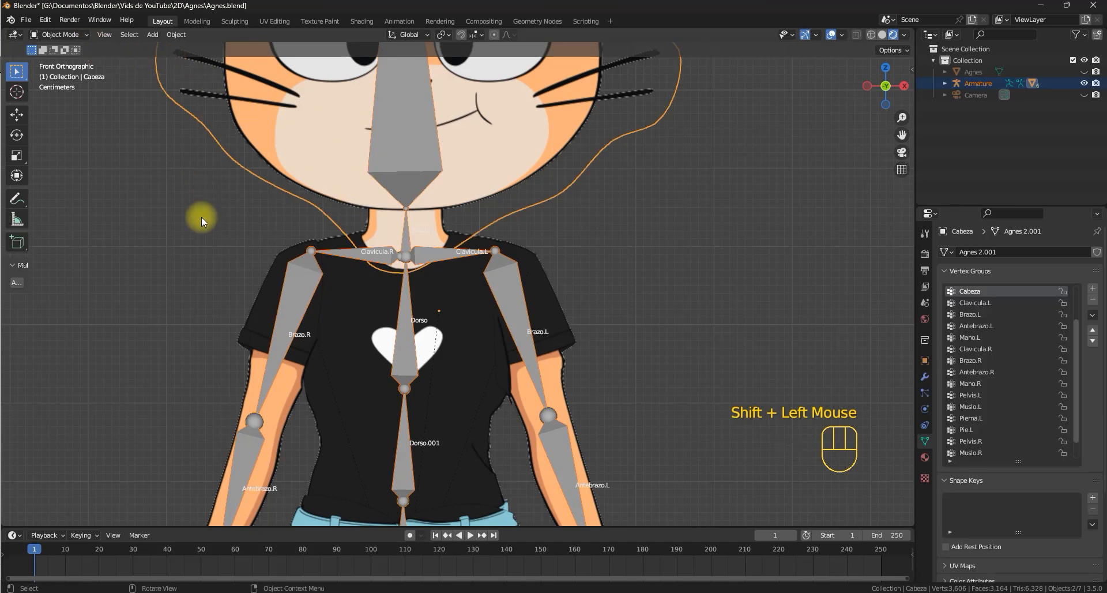
click(58, 36)
click(58, 98)
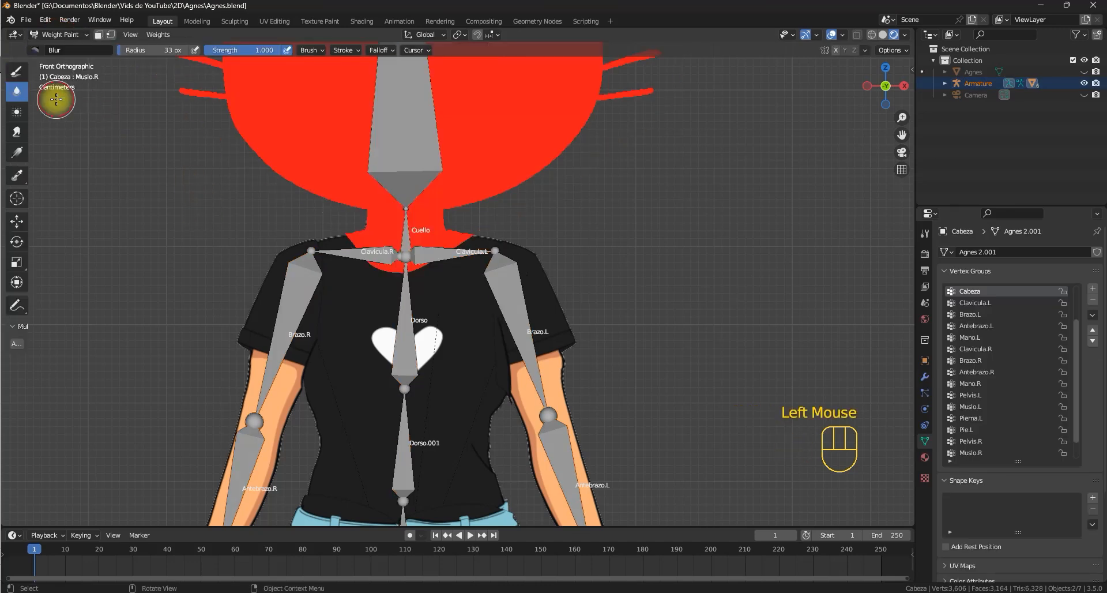
Pick the Cuello bone, limit painting to the selected neck vertices and choose the Draw brush.
ctrl+click(407, 233)
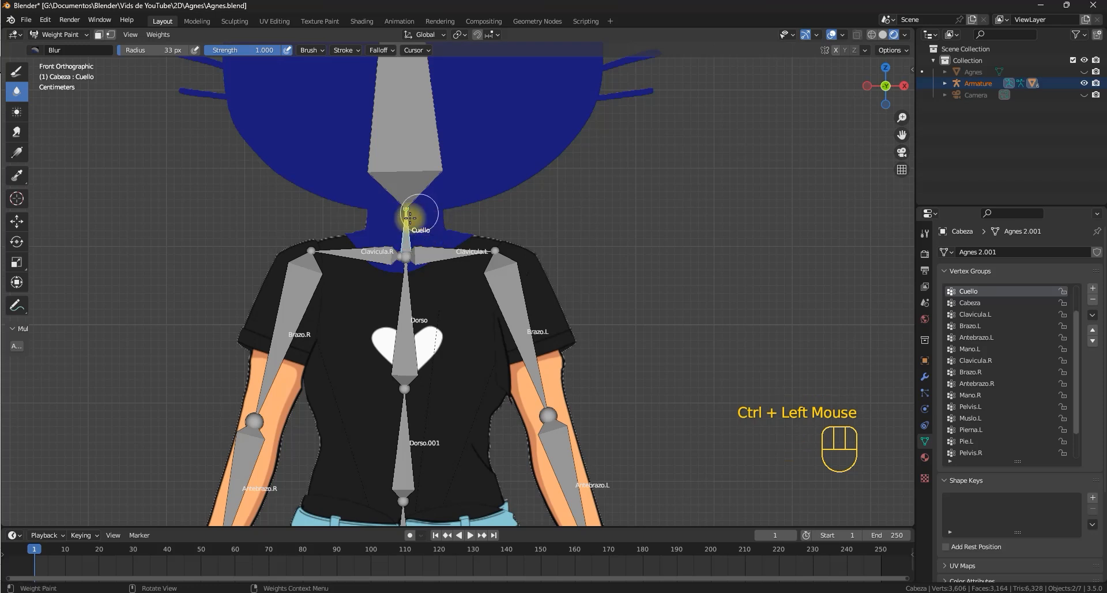
click(110, 35)
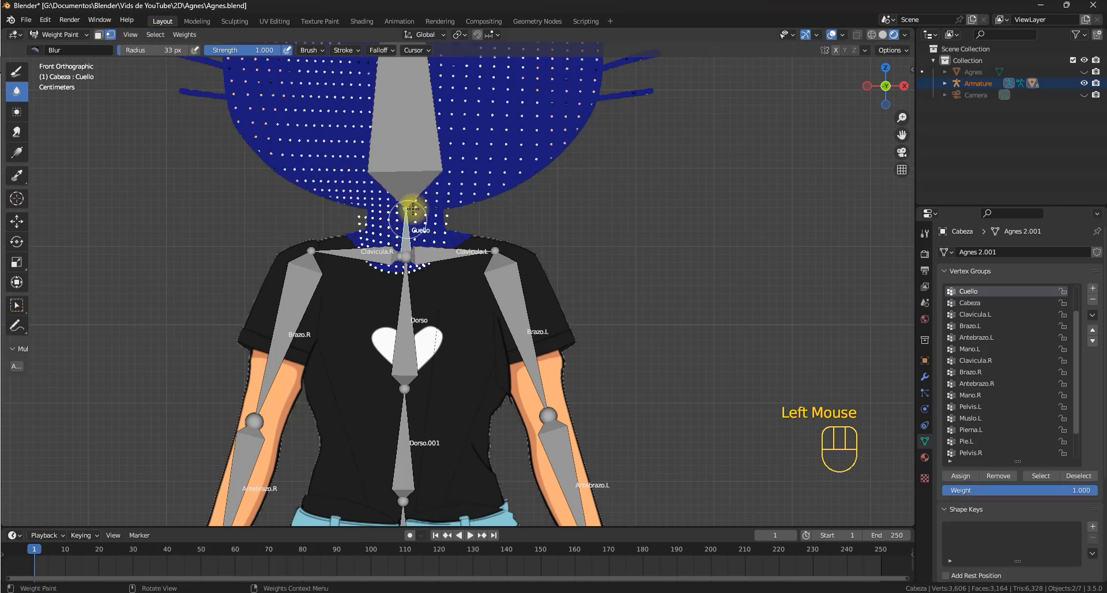
click(16, 71)
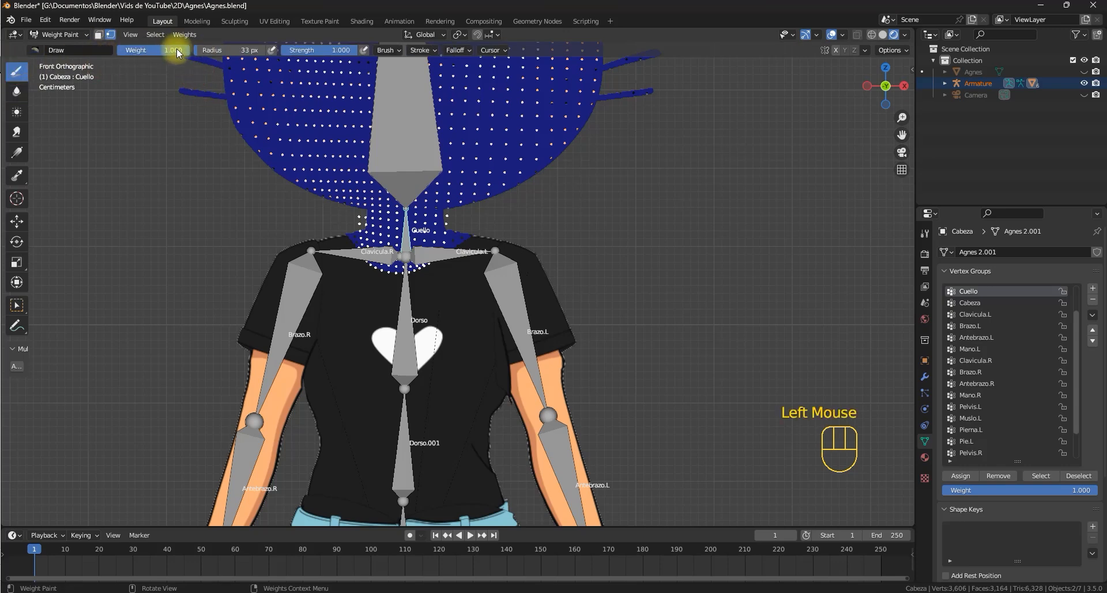
Lower the brush weight to 0.320 and paint the whole neck for the Cuello bone.
drag(178, 50, 128, 50)
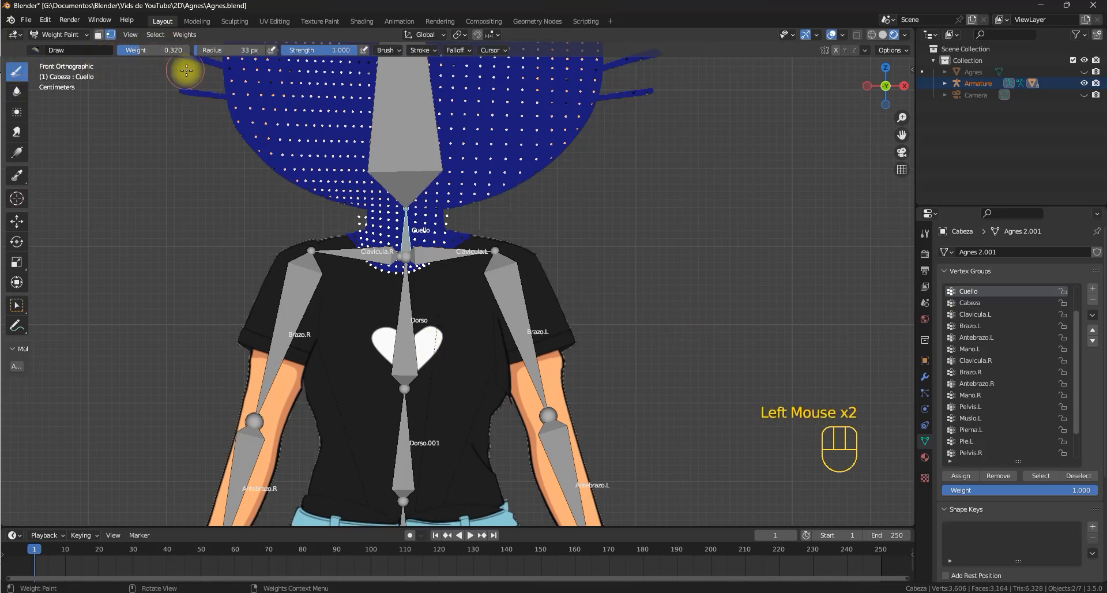
click(365, 268)
click(371, 236)
click(377, 273)
click(398, 231)
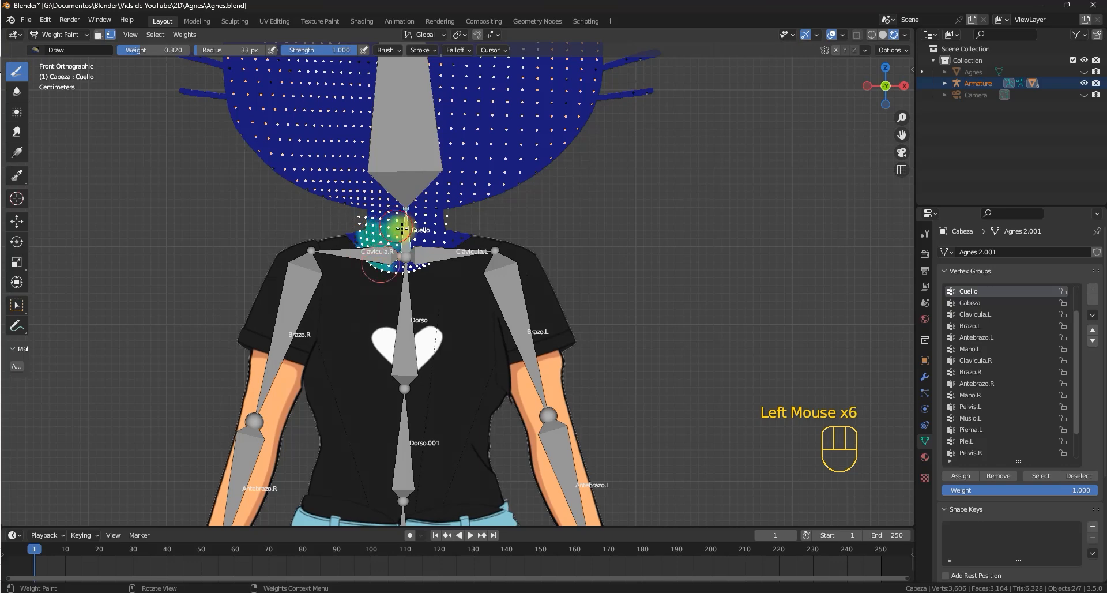
click(408, 232)
click(416, 256)
click(434, 234)
click(441, 235)
click(414, 264)
click(448, 249)
click(398, 218)
click(435, 223)
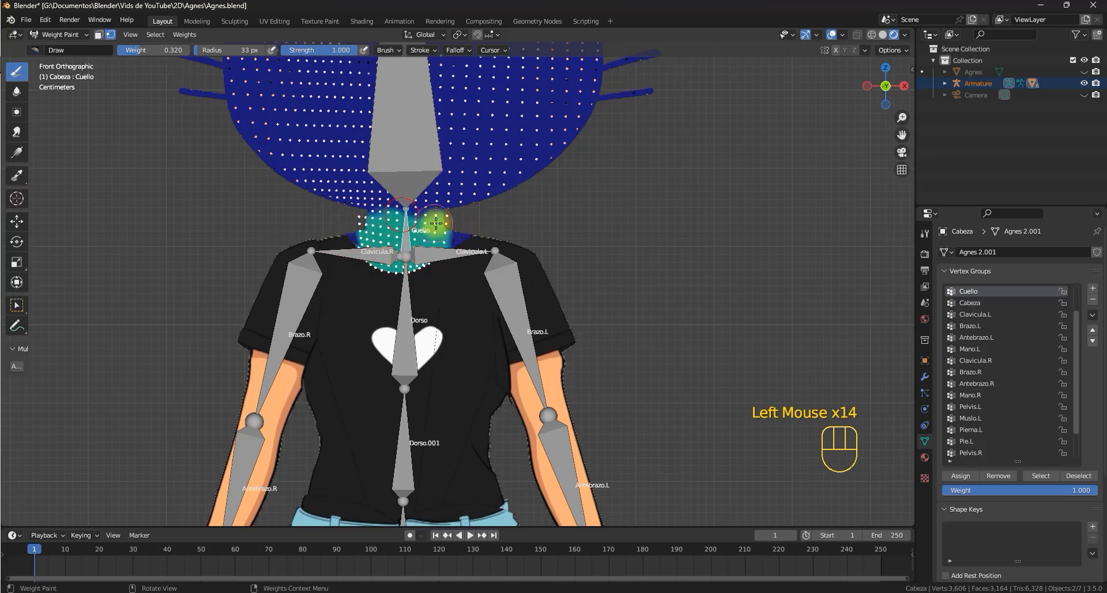
click(407, 209)
click(388, 212)
click(375, 214)
click(320, 233)
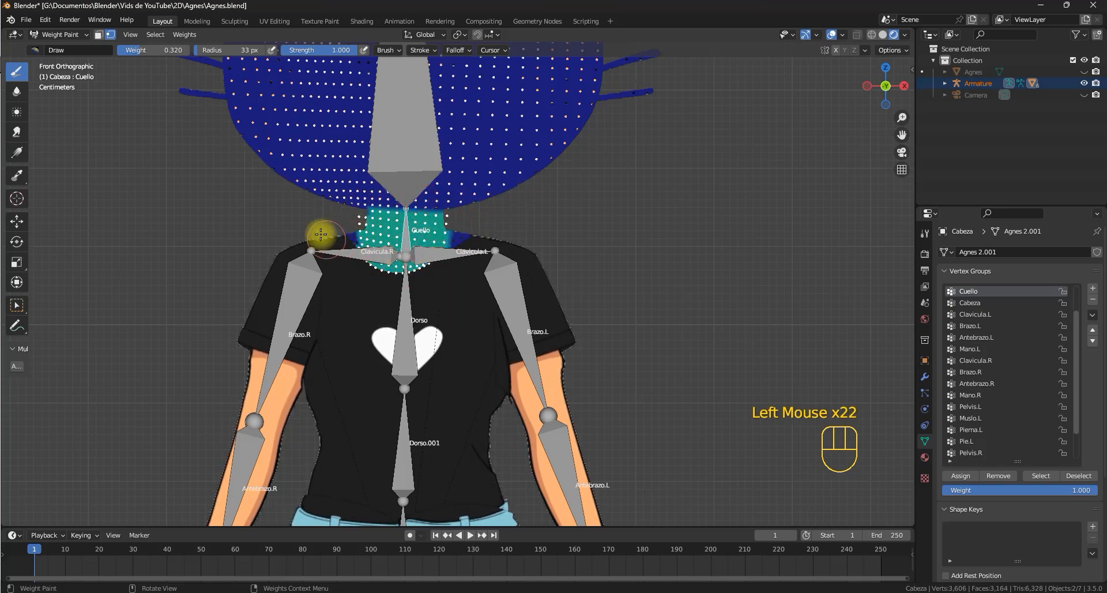
shift+middle_drag(346, 232, 424, 246)
click(440, 270)
click(447, 264)
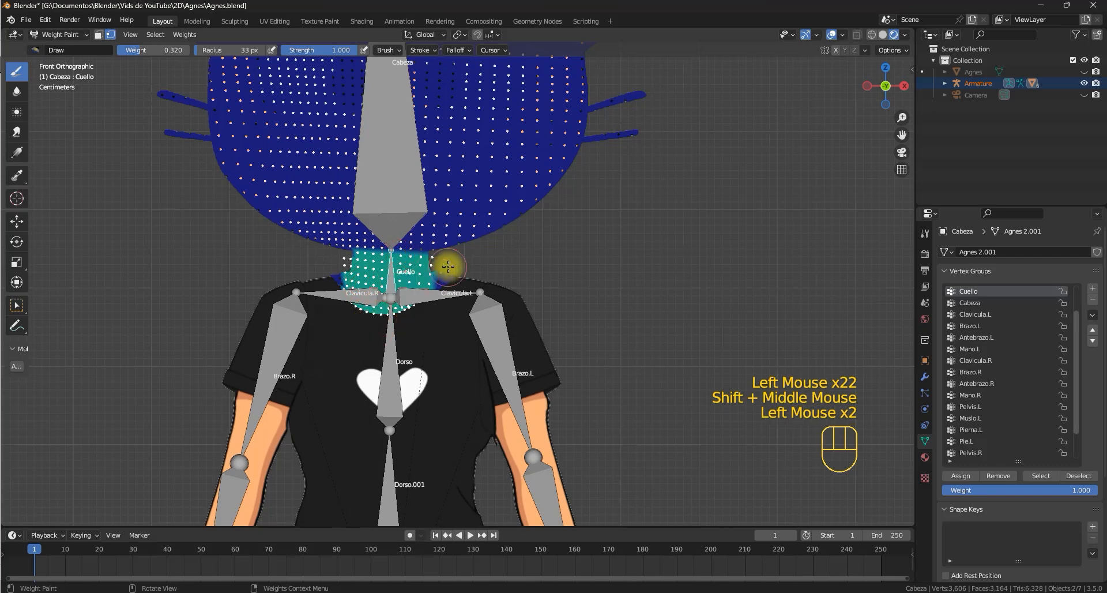
click(430, 253)
click(406, 239)
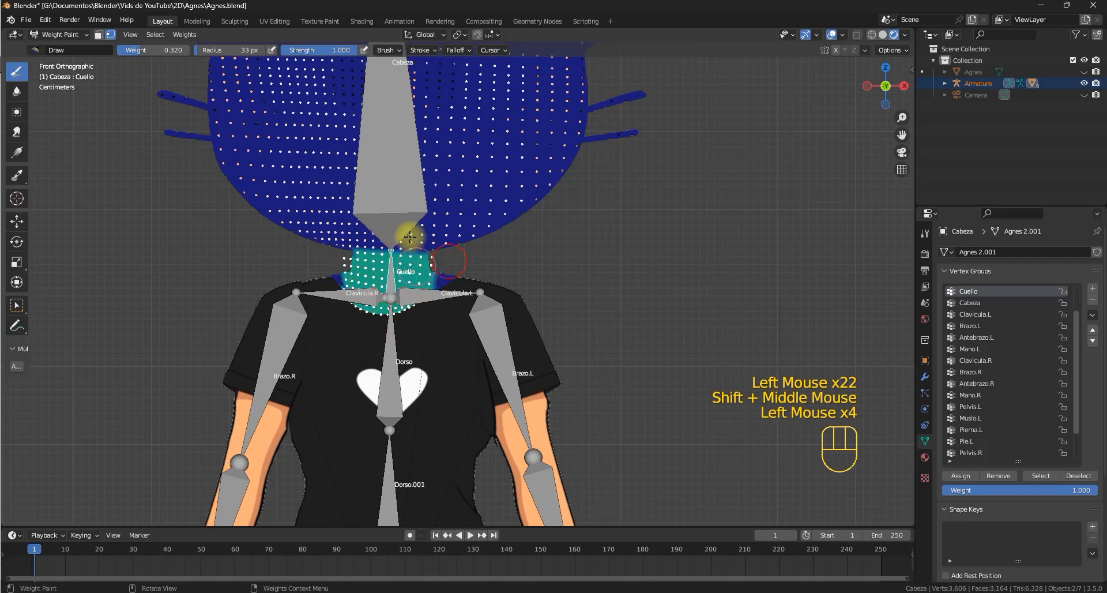
Repaint the neck for the Cuello bone with brush weight 0.600, followed by about 0.803.
click(110, 35)
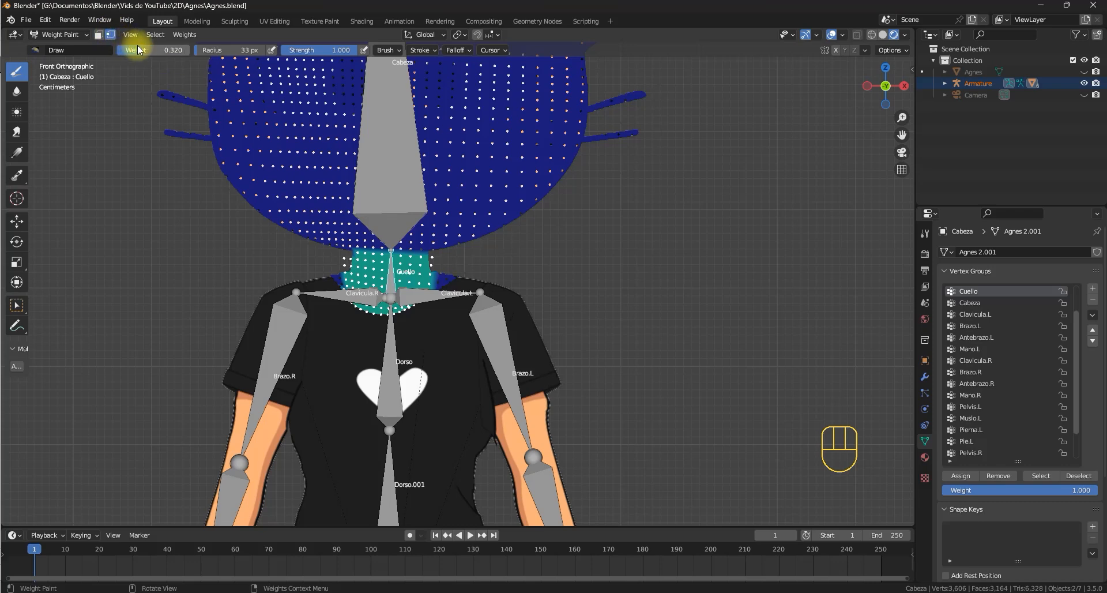
click(158, 50)
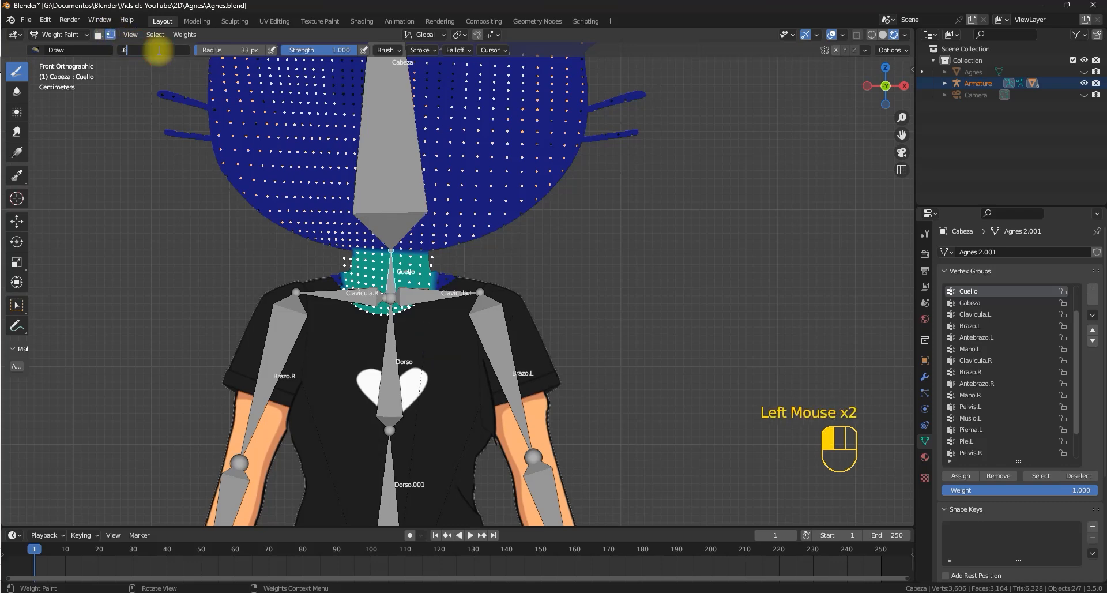
drag(441, 268, 353, 331)
drag(389, 292, 345, 278)
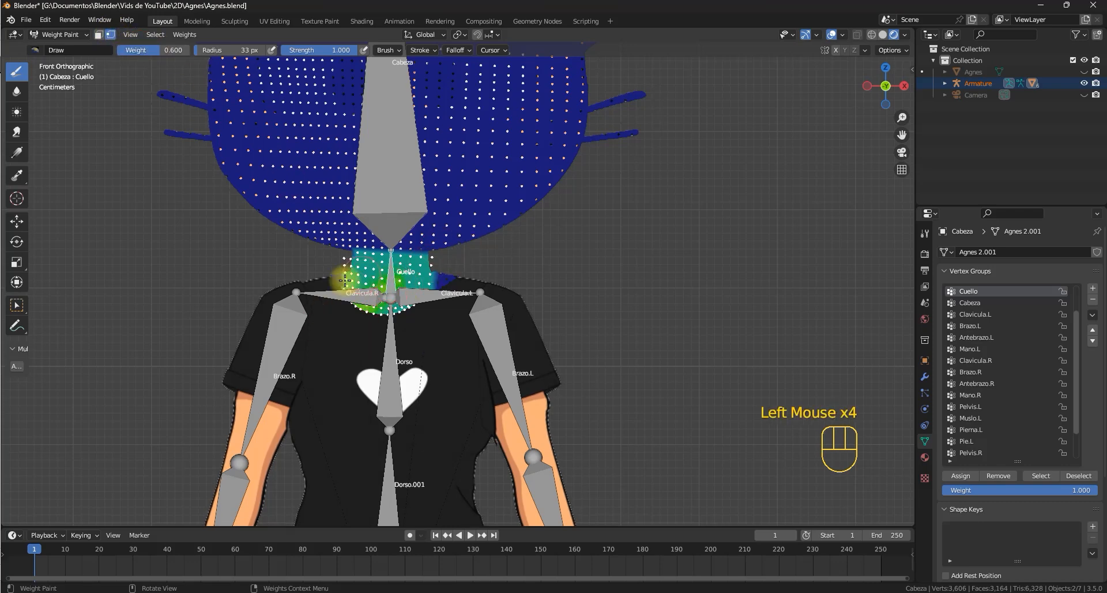
mouse_move(437, 283)
mouse_down()
mouse_move(340, 323)
mouse_move(359, 268)
mouse_move(409, 254)
mouse_move(449, 276)
mouse_up()
drag(448, 276, 412, 291)
mouse_move(412, 291)
mouse_down()
mouse_move(378, 320)
mouse_move(353, 261)
mouse_move(385, 288)
mouse_up()
mouse_move(344, 323)
mouse_down()
mouse_move(365, 283)
mouse_move(336, 330)
mouse_up()
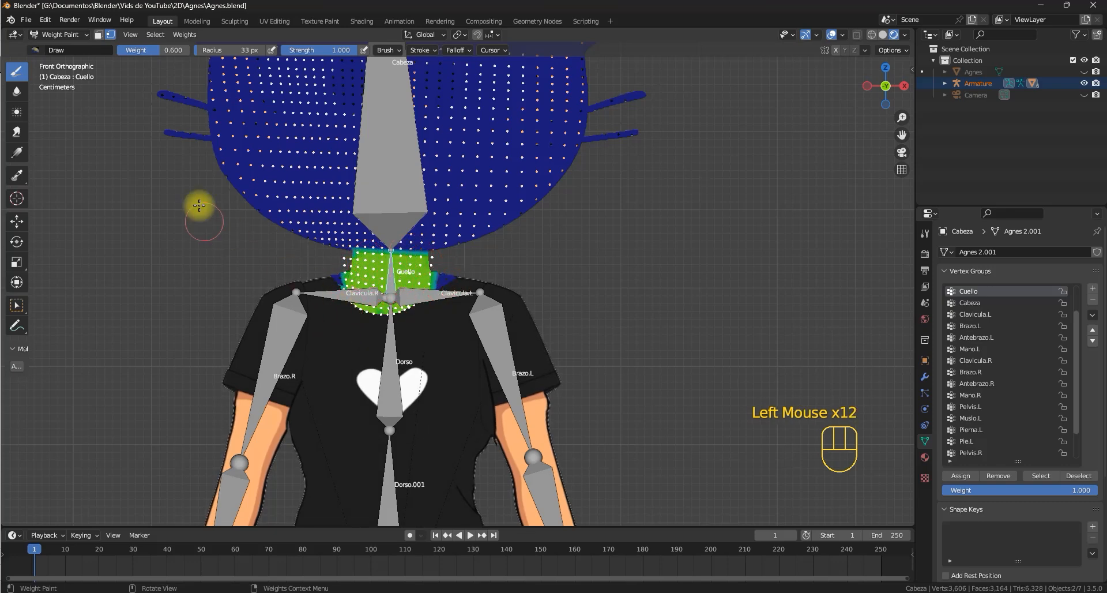
drag(155, 50, 171, 50)
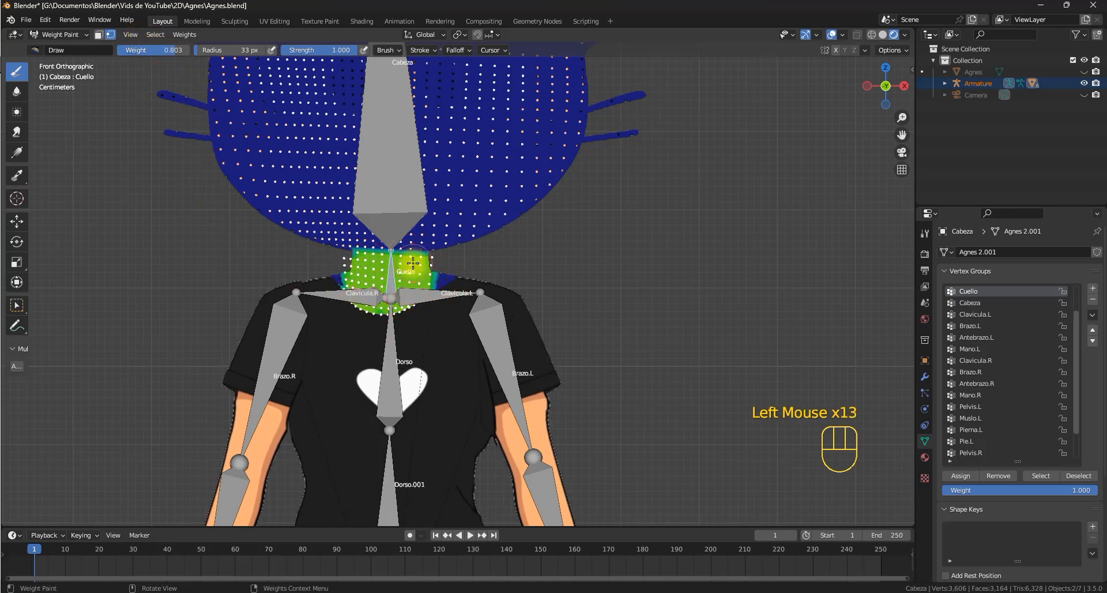
mouse_move(413, 263)
mouse_down()
mouse_move(333, 333)
mouse_move(323, 303)
mouse_move(384, 264)
mouse_move(300, 296)
mouse_up()
Raise the brush weight to 1.000 and paint all the masked neck vertices for the Cuello bone.
drag(173, 51, 193, 50)
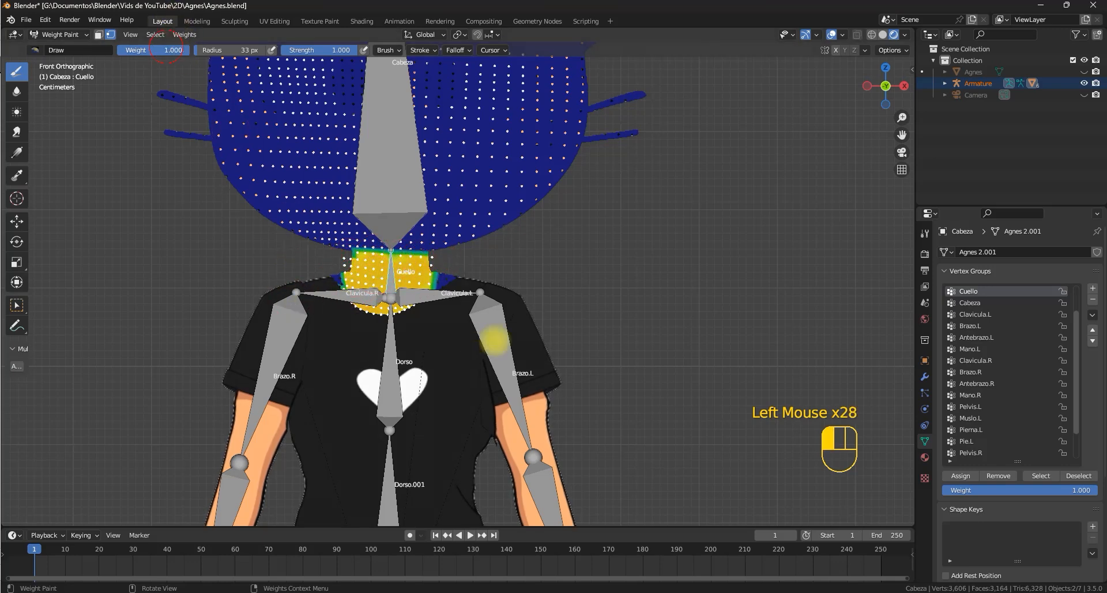
mouse_move(391, 267)
mouse_down()
mouse_move(370, 316)
mouse_move(349, 289)
mouse_up()
mouse_move(362, 271)
mouse_down()
mouse_move(324, 310)
mouse_move(366, 260)
mouse_up()
mouse_move(372, 259)
mouse_down()
mouse_move(377, 271)
mouse_move(401, 268)
mouse_up()
mouse_move(398, 268)
mouse_down()
mouse_move(367, 262)
mouse_move(372, 274)
mouse_up()
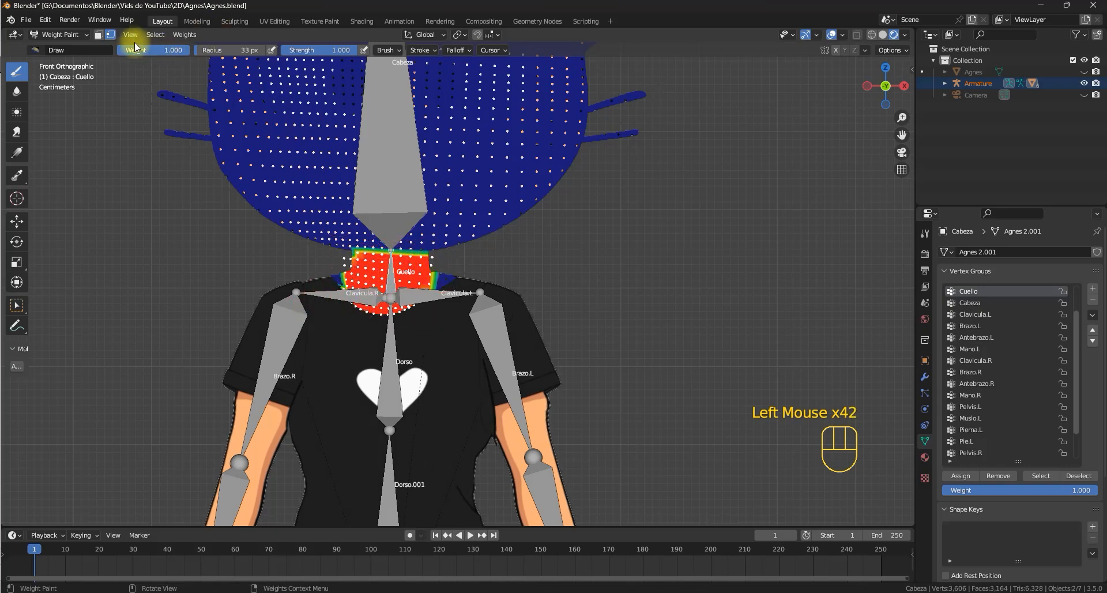
Turn off vertex masking and pick the Cabeza bone on the head.
click(110, 35)
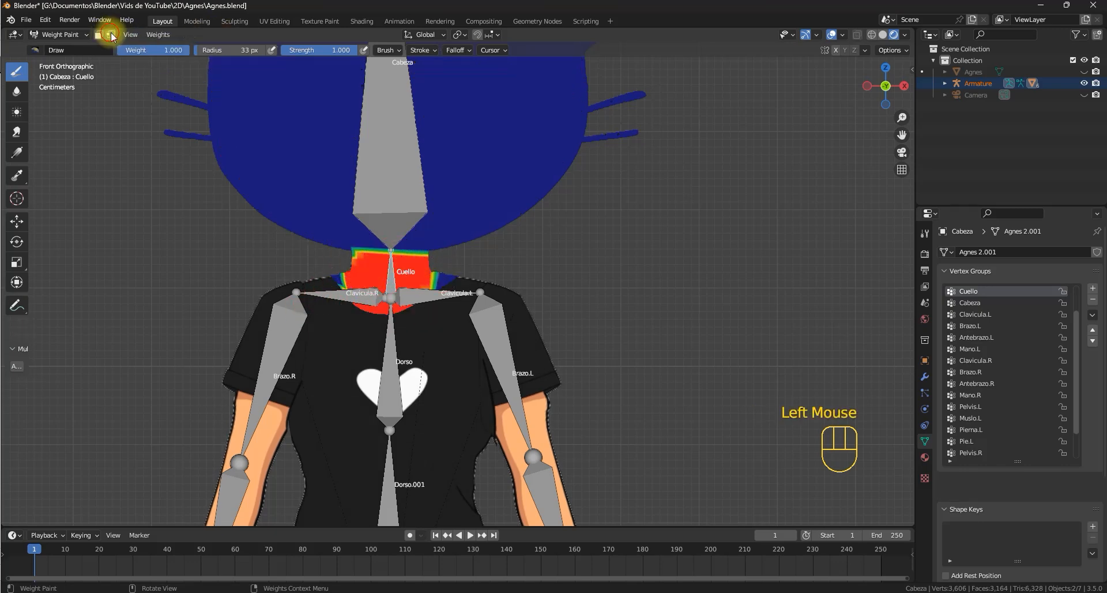
shift+middle_drag(311, 179, 312, 259)
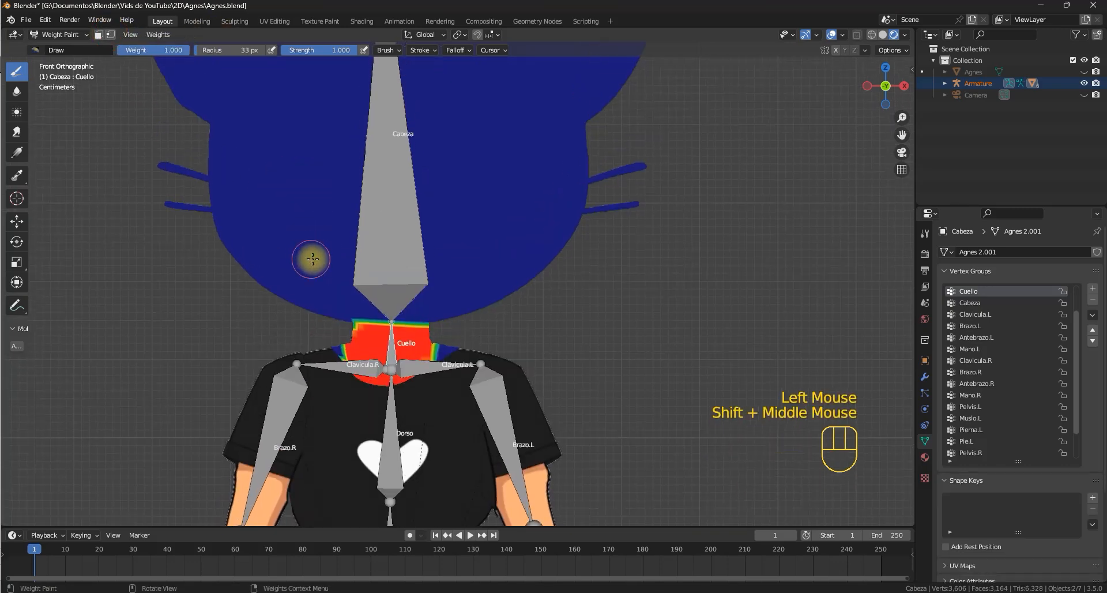
ctrl+click(380, 202)
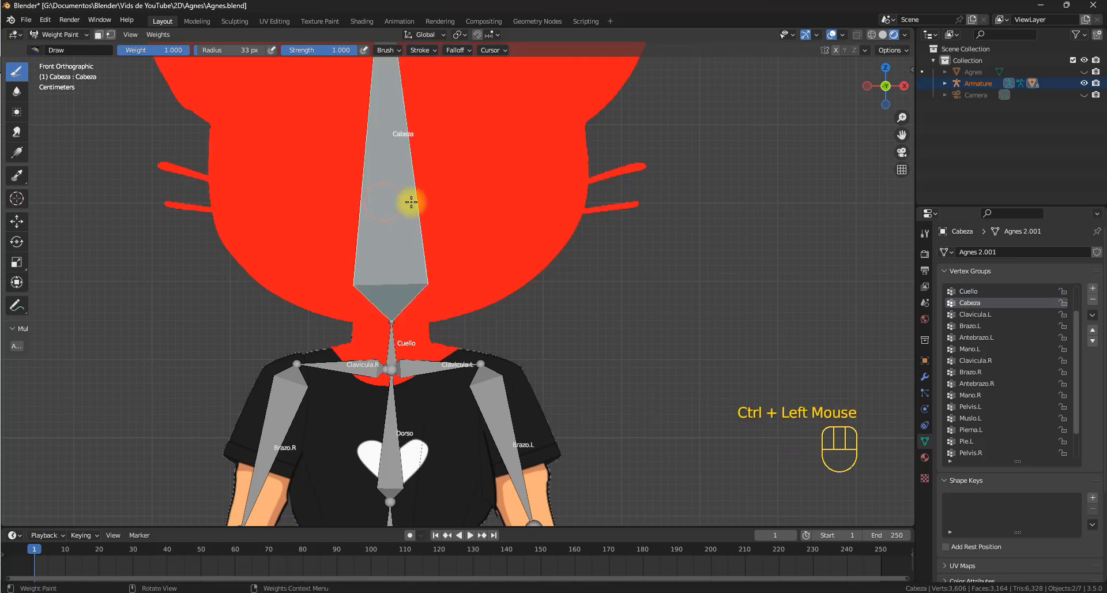
scroll(456, 208, down, 1)
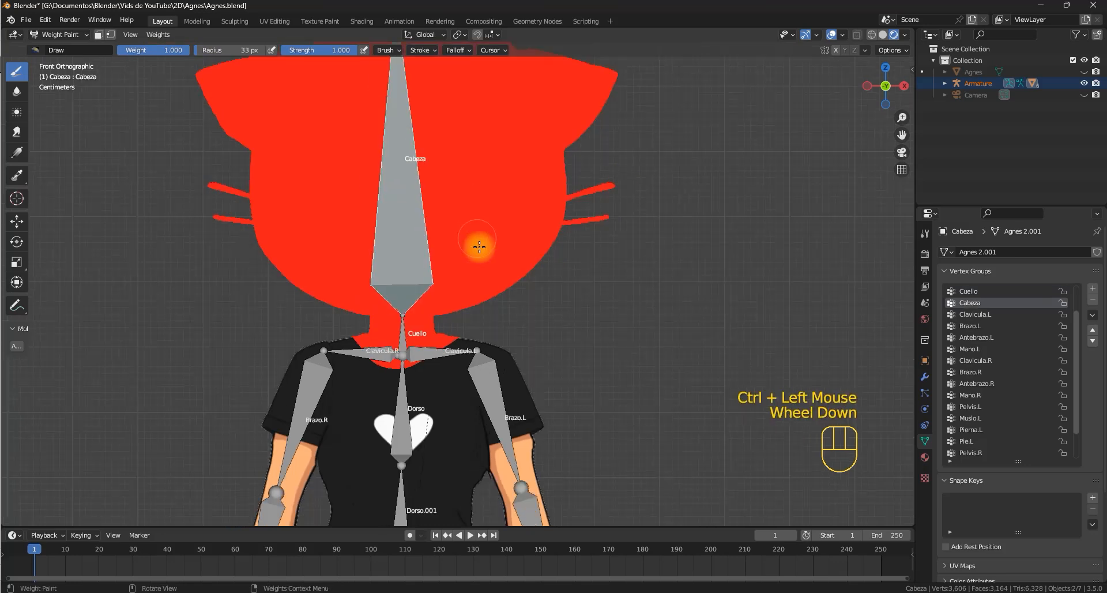
Mask to the selected neck vertices and set their Cabeza weight to 0.000 with Set Weight.
click(111, 35)
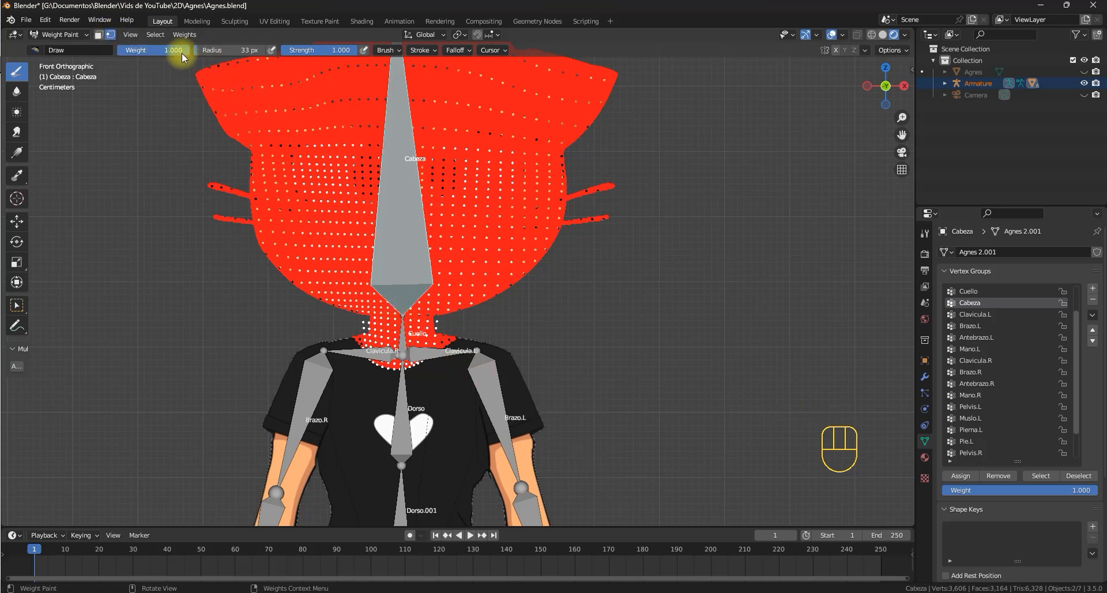
drag(181, 52, 111, 52)
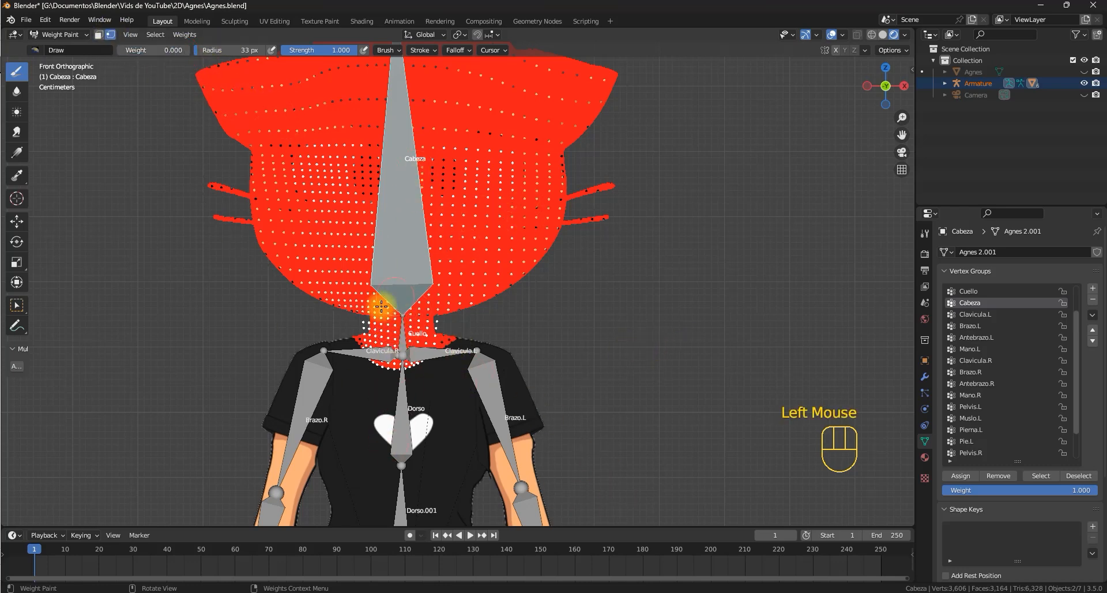
click(185, 35)
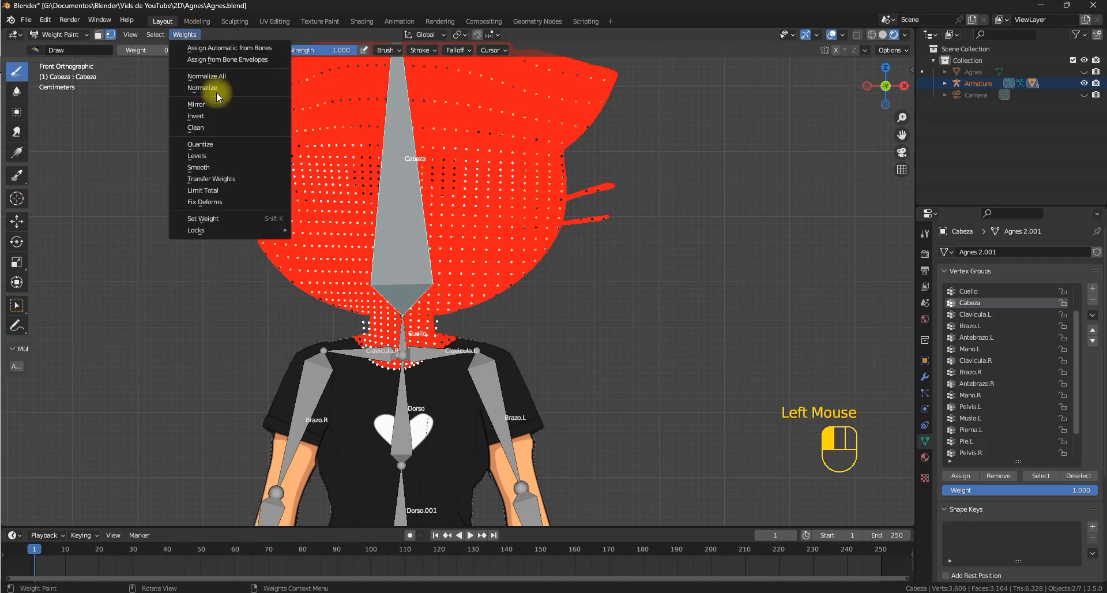
click(228, 219)
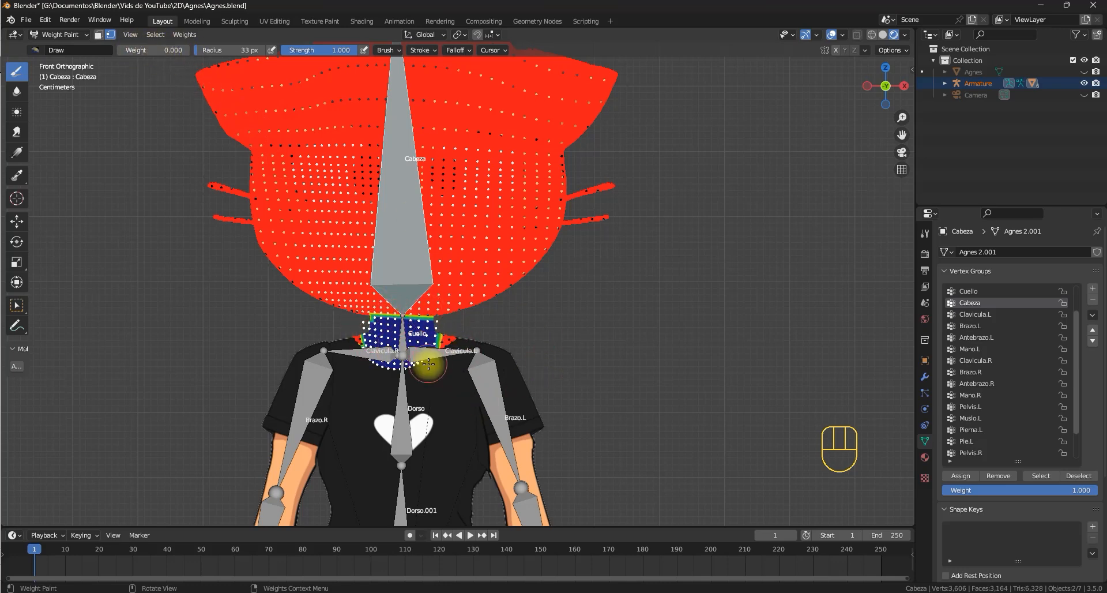
Turn off vertex masking and paint weight 0.000 over the remaining Cabeza influence around the neck's edges and shoulders.
scroll(398, 351, up, 2)
shift+middle_drag(398, 352, 439, 287)
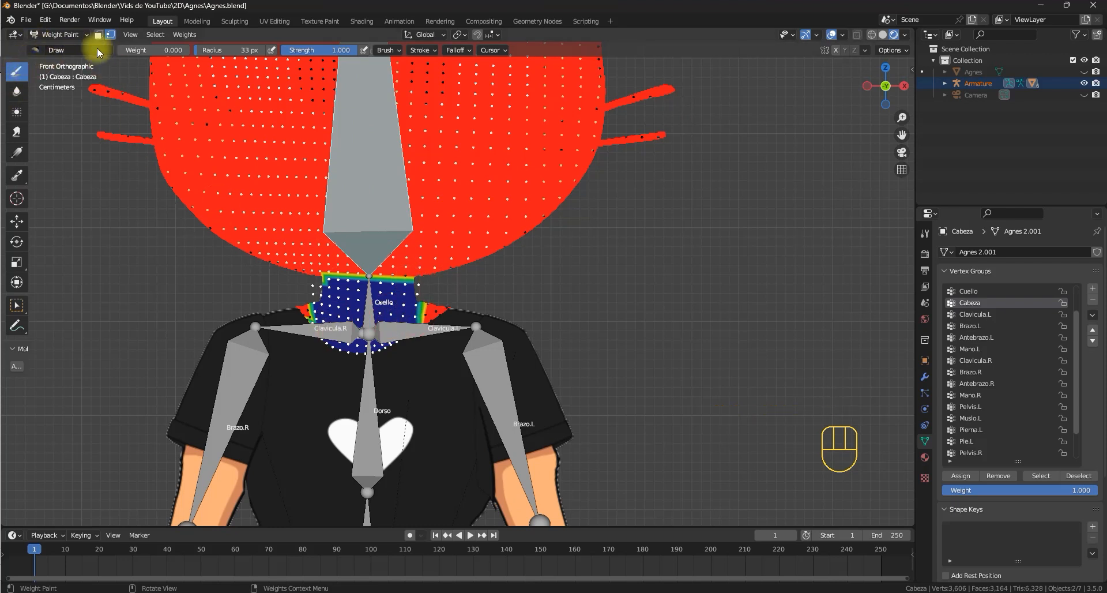
click(112, 35)
mouse_move(309, 341)
mouse_down()
mouse_move(304, 306)
mouse_move(284, 313)
mouse_move(460, 306)
mouse_move(423, 321)
mouse_move(452, 303)
mouse_move(324, 306)
mouse_move(304, 286)
mouse_move(369, 278)
mouse_up()
drag(369, 278, 433, 284)
Test the head weights by rotating the Cabeza bone and cancel the rotation.
scroll(489, 289, down, 2)
shift+middle_drag(489, 289, 469, 407)
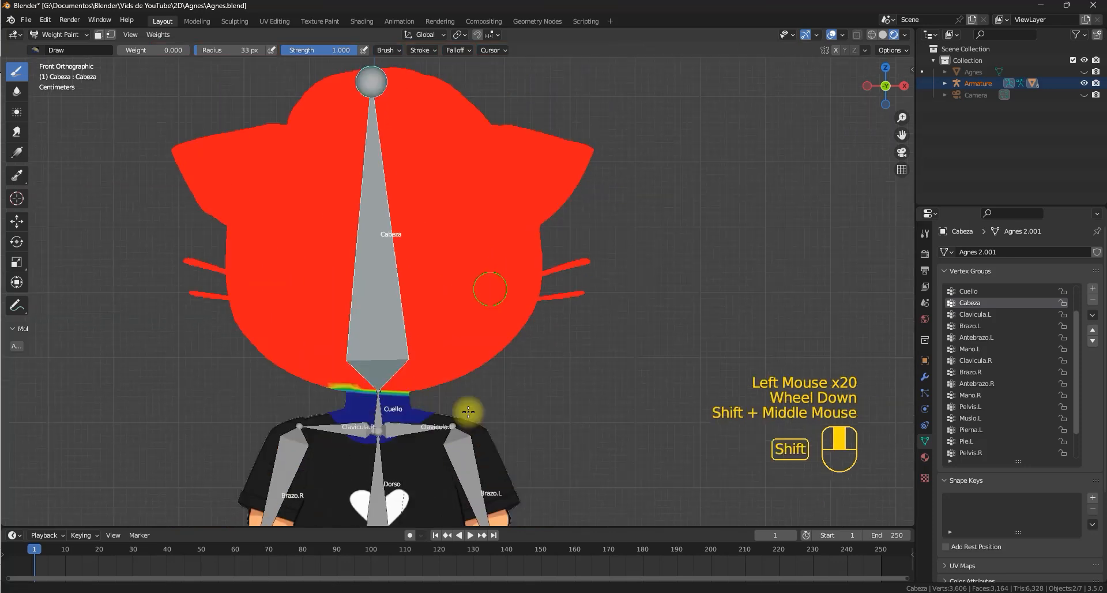
key(r)
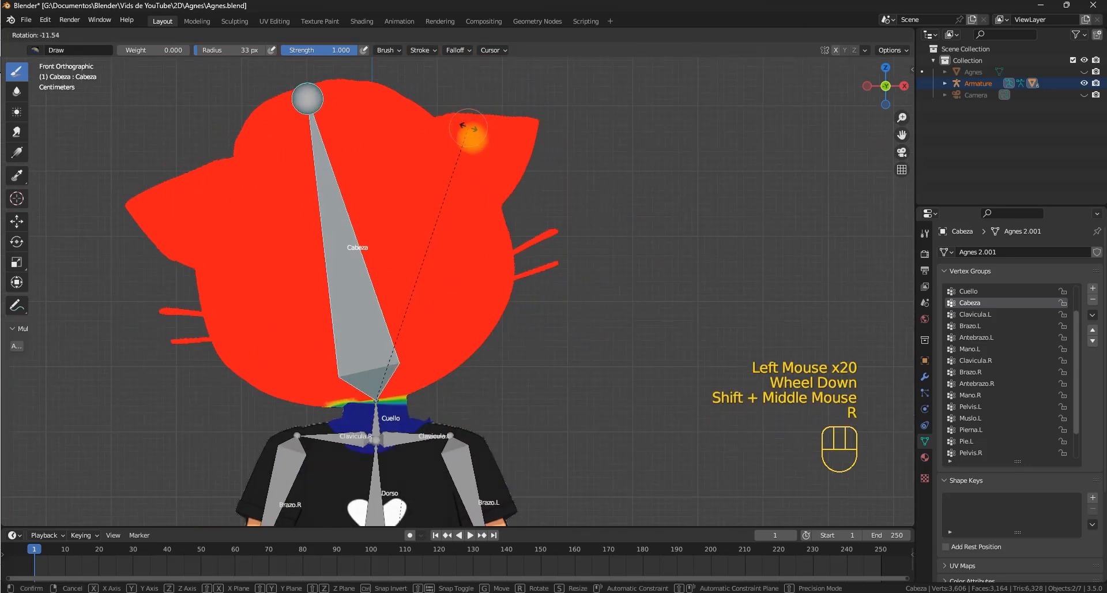
key(Escape)
shift+middle_drag(413, 346, 457, 255)
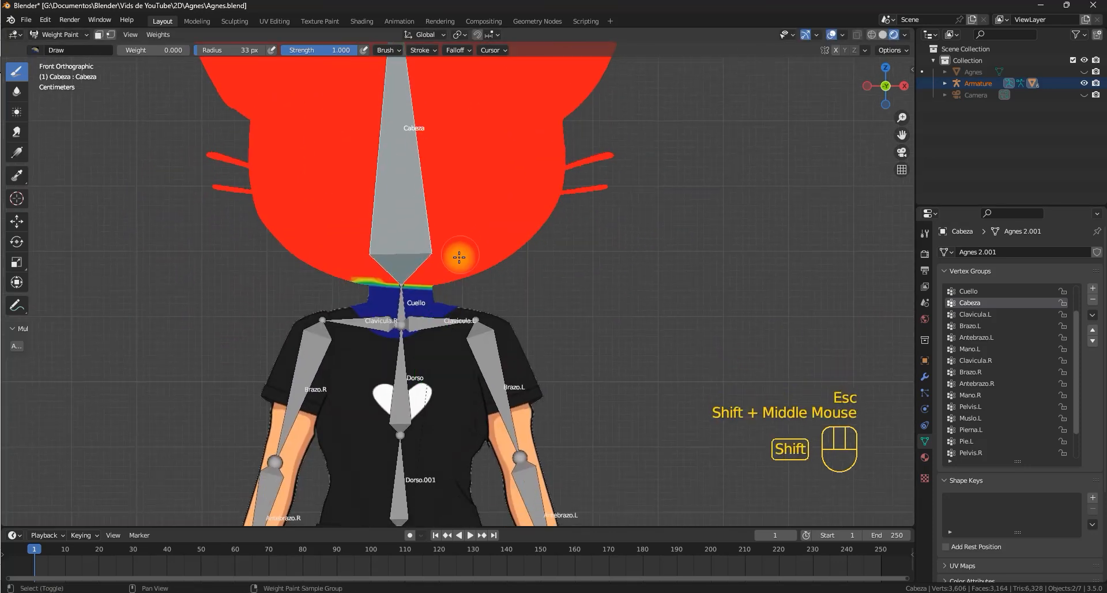
Extend the vertex selection on the head mesh across the neck and the loose geometry at both sides below the chin.
scroll(469, 309, up, 2)
key(Tab)
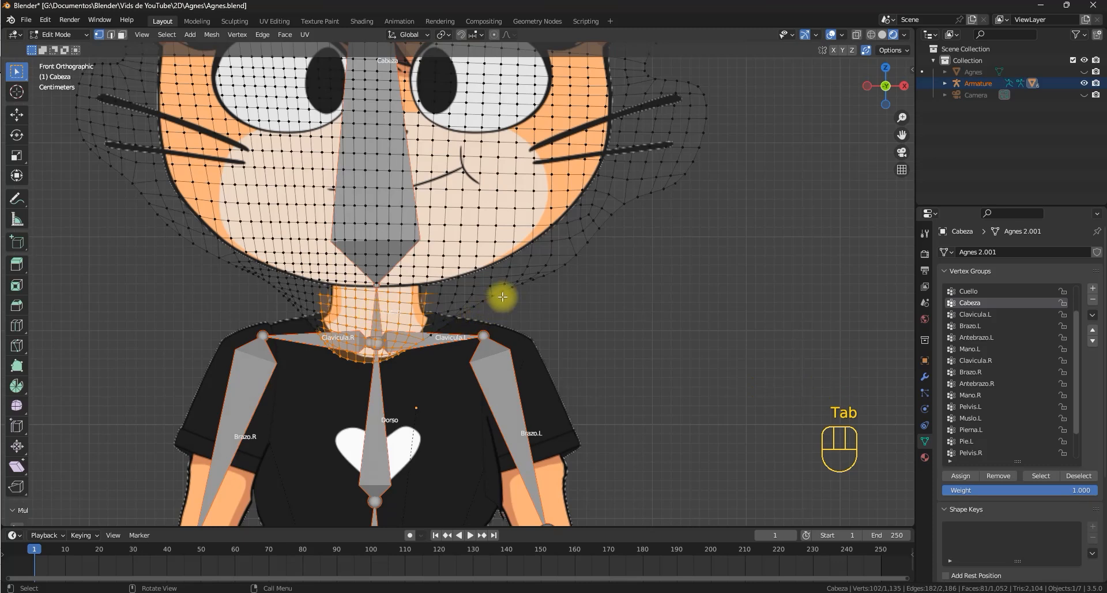
drag(499, 291, 219, 375)
shift+drag(294, 289, 241, 302)
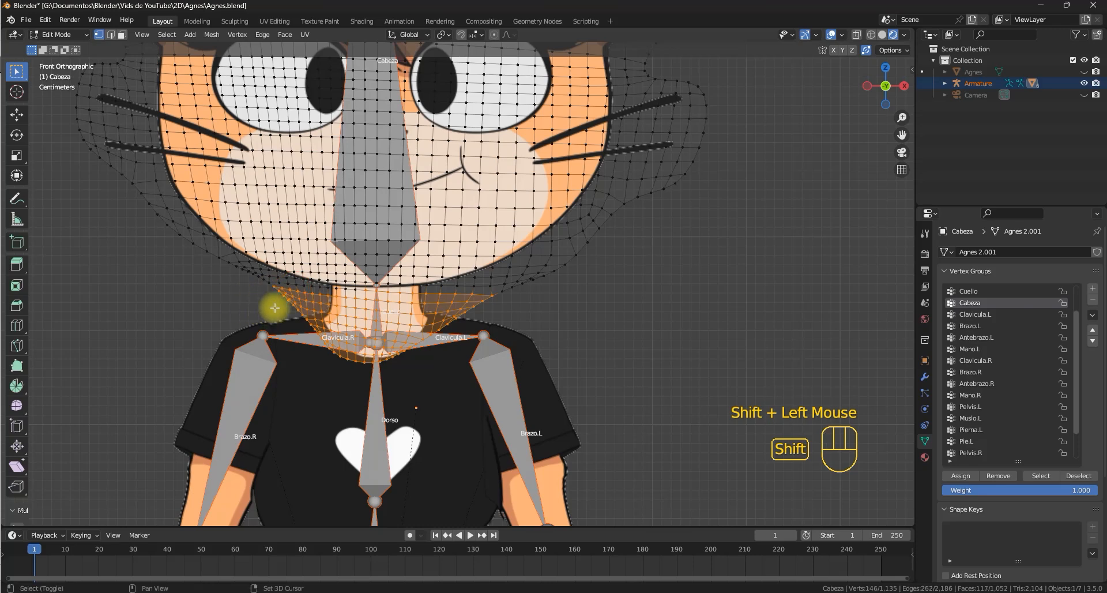
key(Tab)
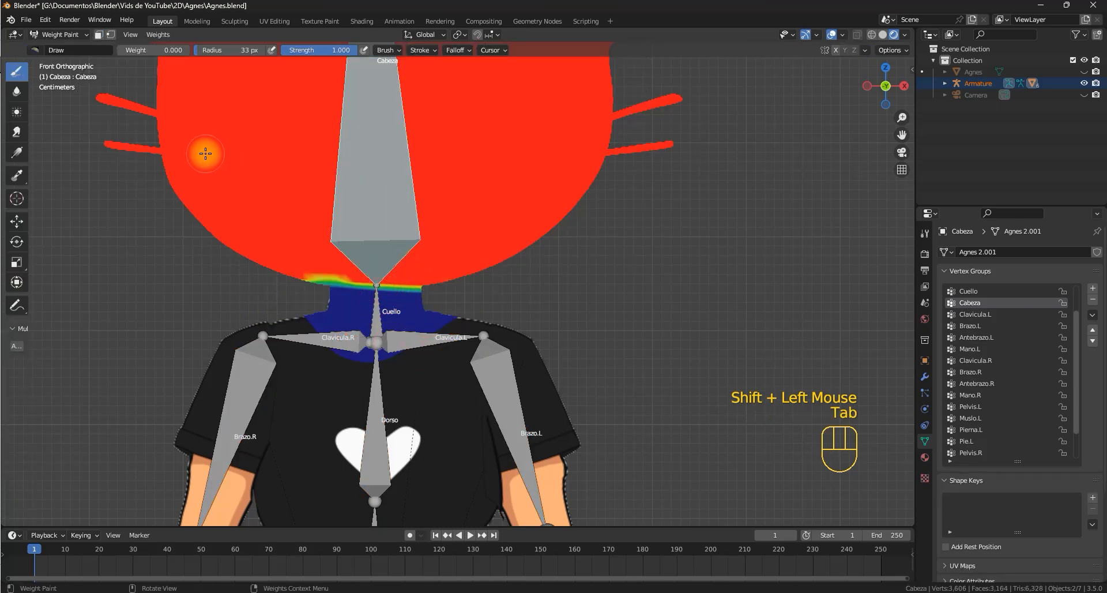
Mask to the selected vertices, set their Cabeza weight to 0.000 with Set Weight, and turn vertex masking off.
click(111, 36)
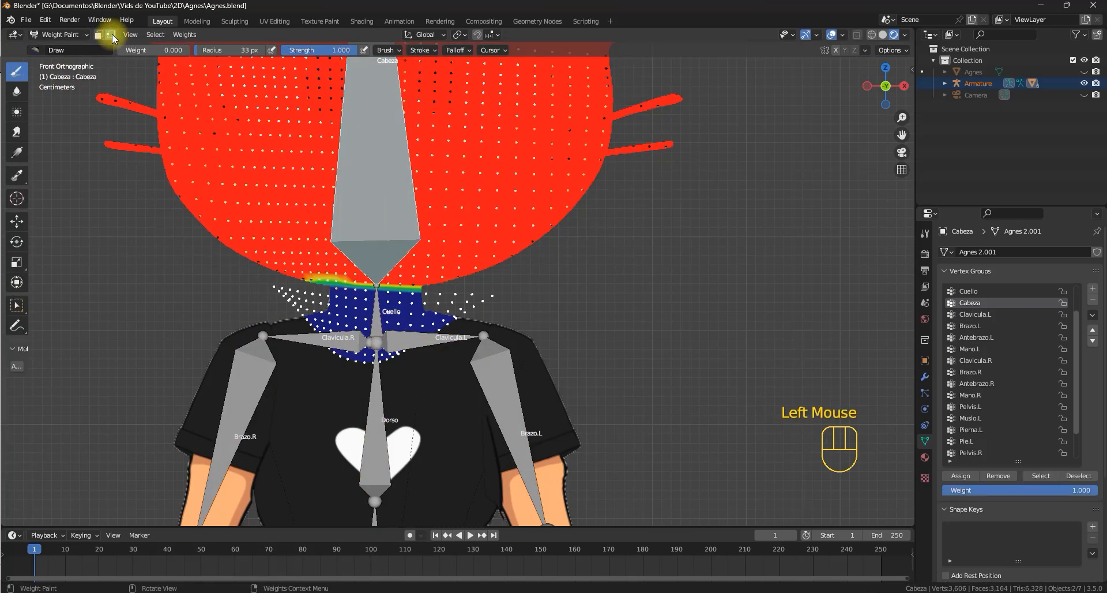
click(185, 35)
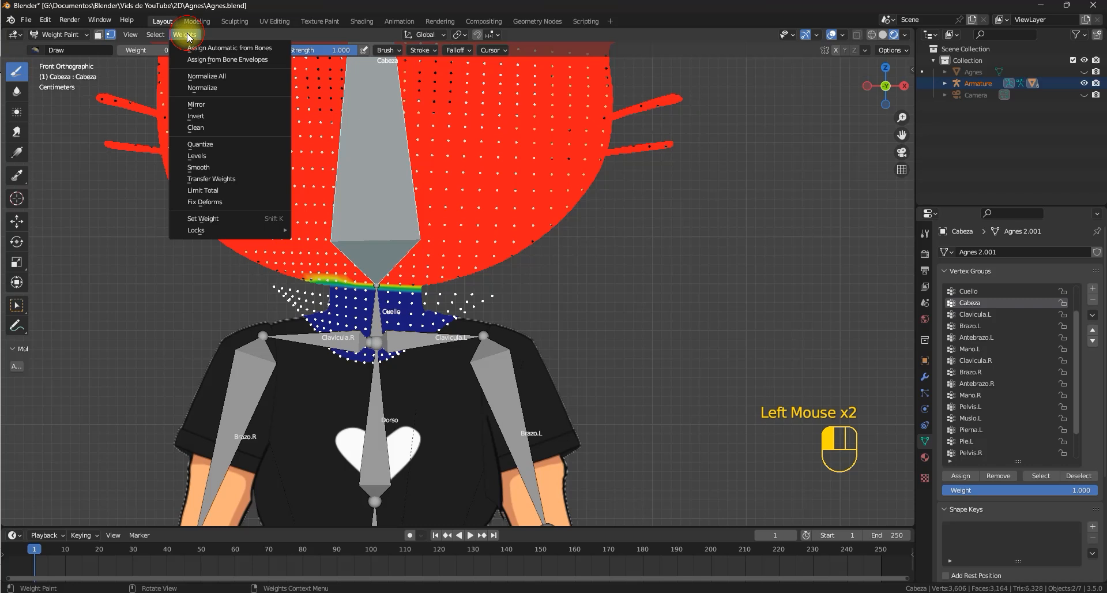
click(212, 215)
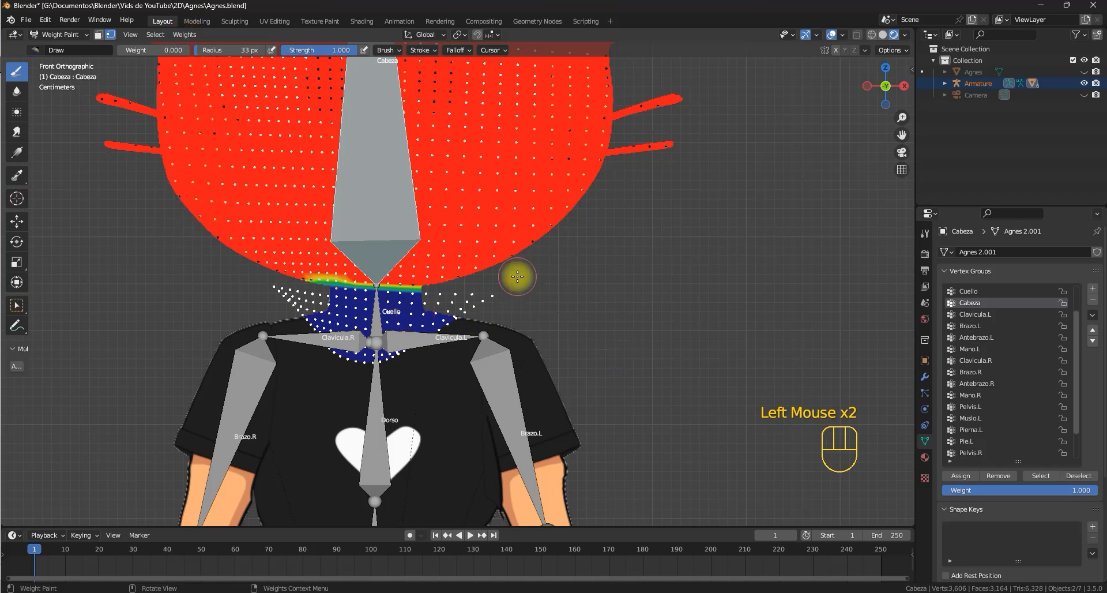
click(110, 34)
Test the head weights again with a trial rotation of the Cabeza bone and cancel it.
scroll(466, 277, down, 2)
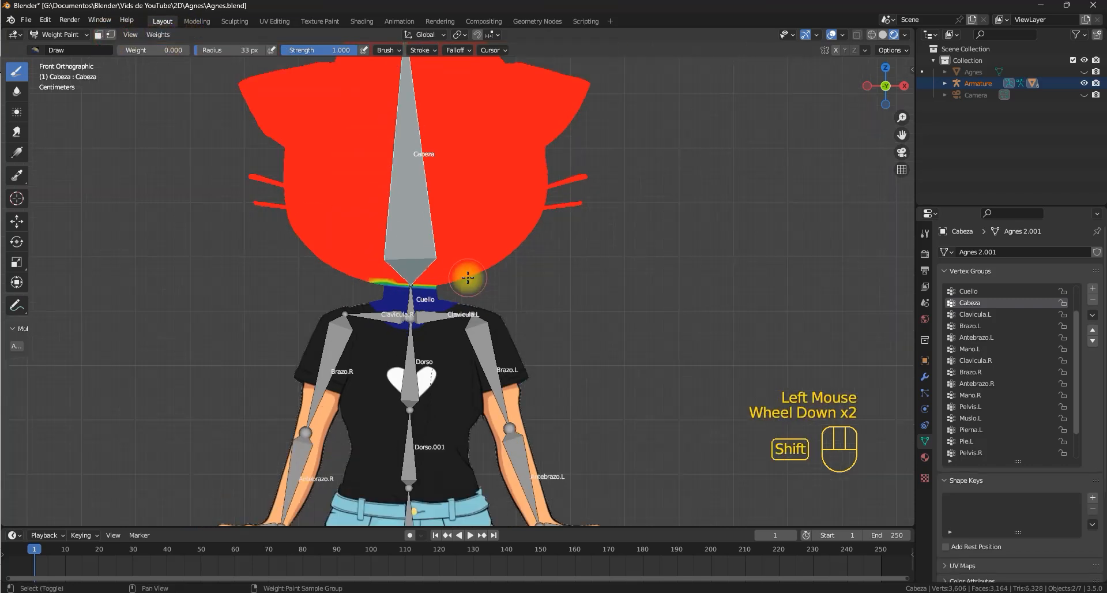
shift+middle_drag(467, 277, 506, 198)
key(r)
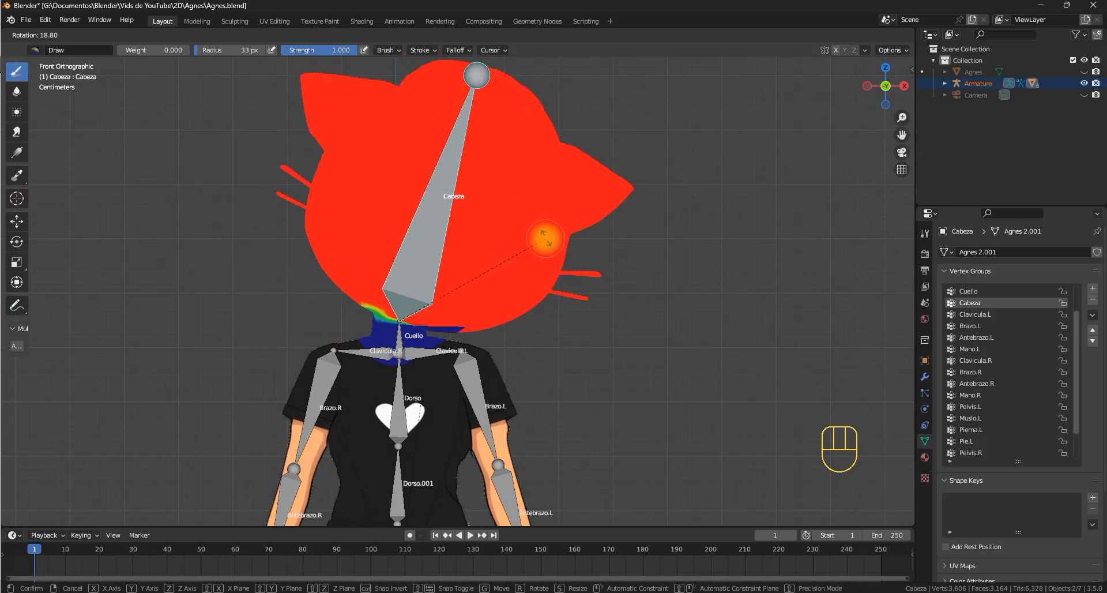
key(Escape)
Pick the Cuello bone and blur its weights along the neck's upper edge with the Blur brush.
shift+middle_drag(421, 323, 427, 268)
scroll(407, 298, up, 2)
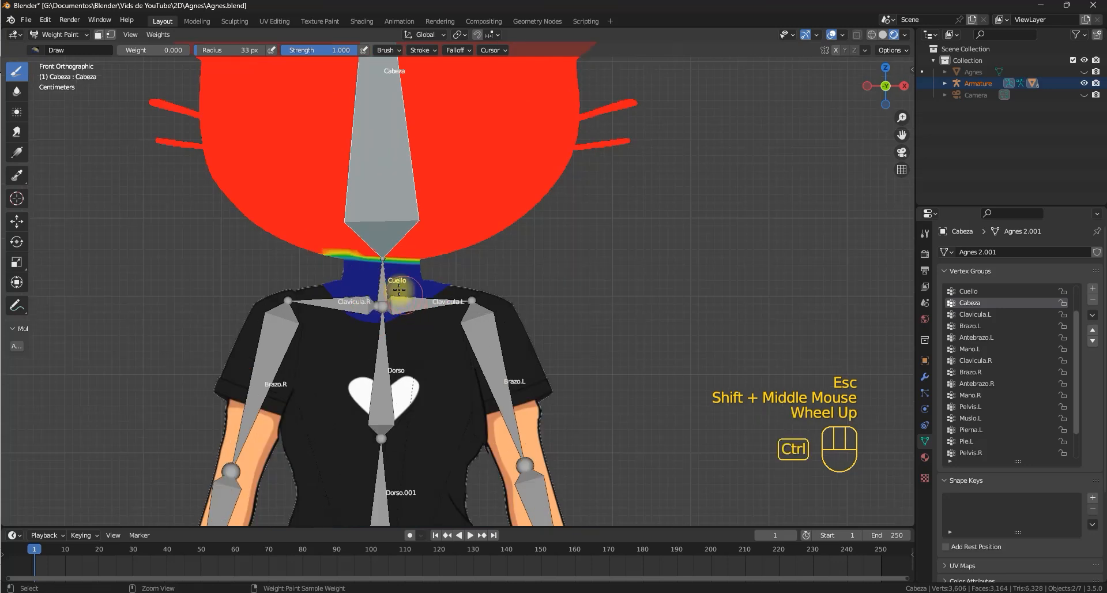
ctrl+click(391, 291)
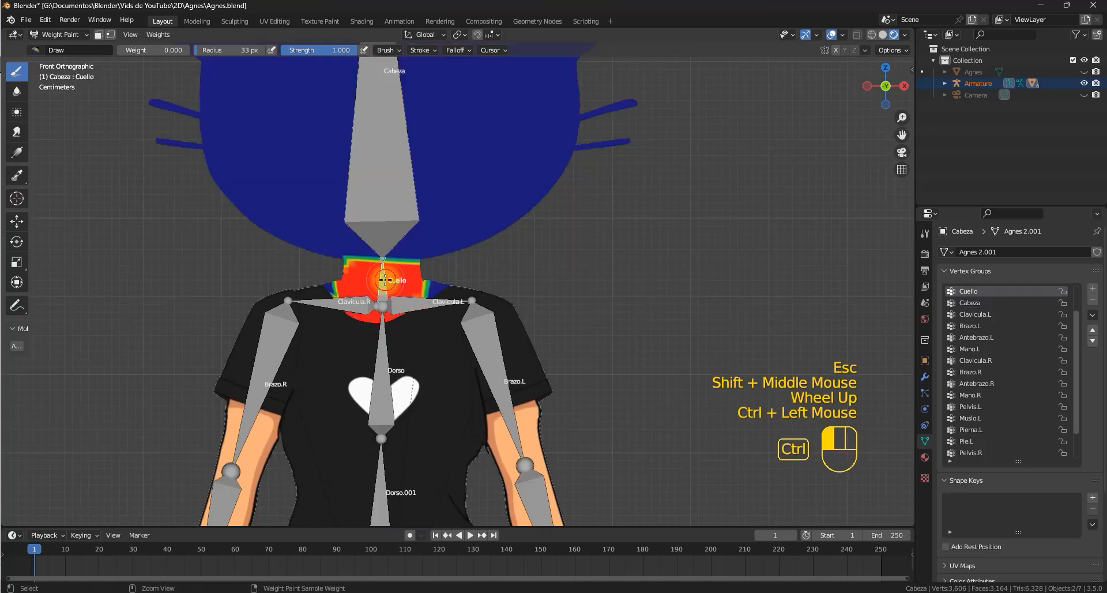
click(17, 92)
mouse_move(348, 258)
mouse_down()
mouse_move(426, 268)
mouse_move(397, 251)
mouse_move(367, 260)
mouse_move(425, 258)
mouse_up()
mouse_move(437, 257)
mouse_down()
mouse_move(395, 271)
mouse_move(433, 260)
mouse_up()
drag(433, 260, 400, 268)
mouse_move(400, 269)
mouse_down()
mouse_move(424, 258)
mouse_move(352, 262)
mouse_move(419, 255)
mouse_move(369, 261)
mouse_up()
Pick the Cabeza bone and blur its weights where the chin meets the neck.
ctrl+click(412, 181)
drag(369, 261, 434, 247)
mouse_move(434, 247)
mouse_down()
mouse_move(320, 265)
mouse_move(383, 251)
mouse_up()
drag(286, 248, 421, 252)
drag(421, 251, 357, 258)
mouse_move(357, 258)
mouse_down()
mouse_move(517, 265)
mouse_move(369, 261)
mouse_up()
mouse_move(369, 261)
mouse_down()
mouse_move(482, 260)
mouse_move(381, 267)
mouse_up()
Switch to Object Mode, select the armature, and rotate the Cabeza bone in Pose Mode to tilt the head clockwise.
scroll(567, 269, down, 2)
key(z)
scroll(598, 340, down, 1)
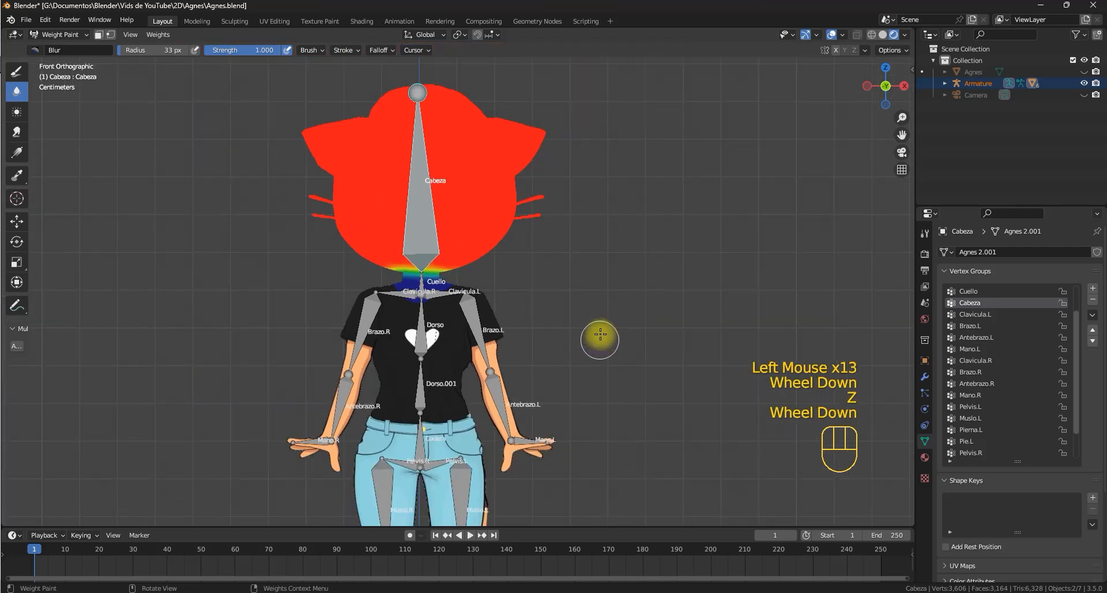
key(ctrl+Tab)
click(433, 206)
click(451, 214)
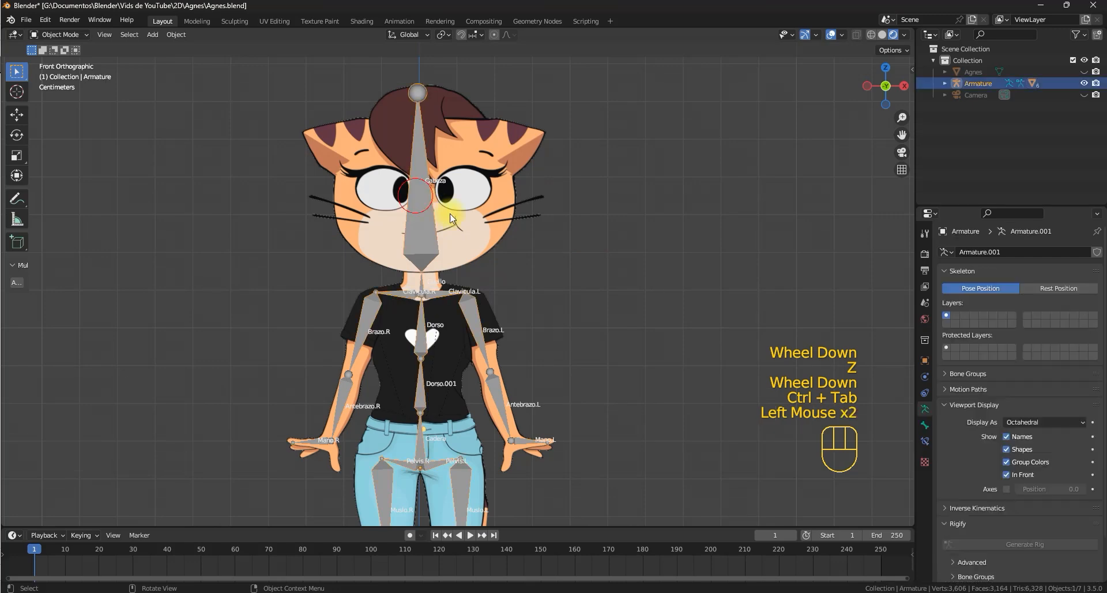
key(ctrl+Tab)
click(427, 194)
key(r)
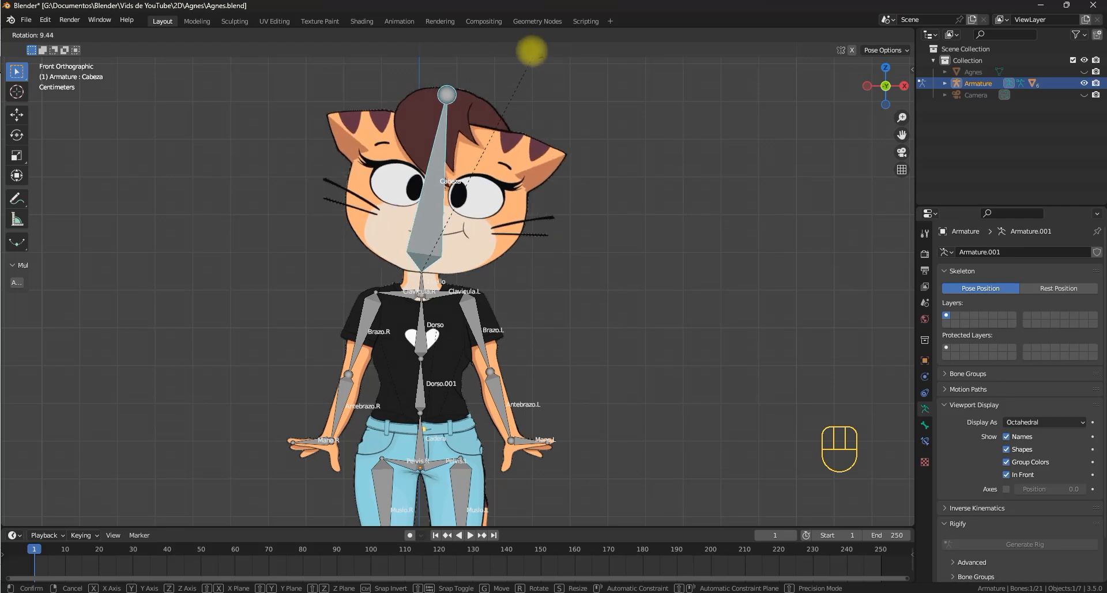
click(584, 110)
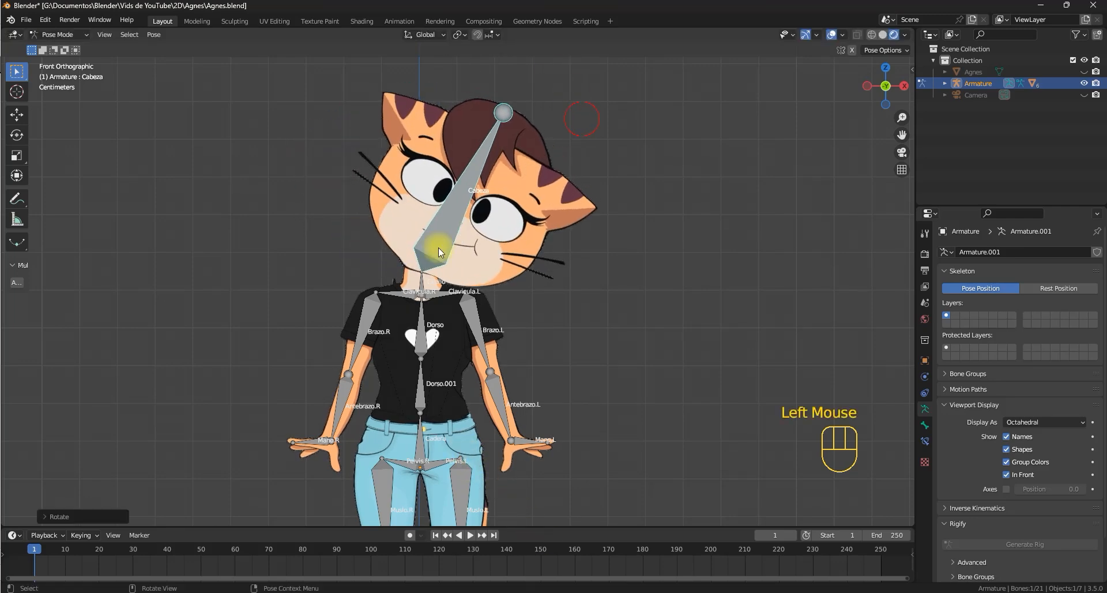
Return to Object Mode, select the armature together with the head mesh, and enter Weight Paint mode.
scroll(436, 248, up, 3)
shift+middle_drag(377, 292, 482, 296)
scroll(573, 209, up, 2)
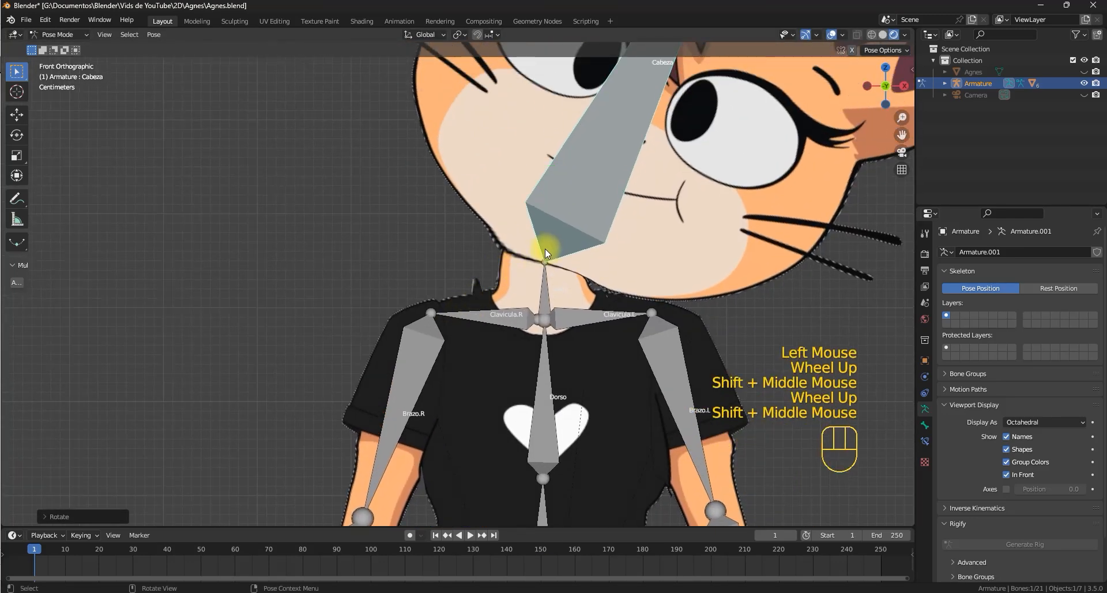
key(ctrl+Tab)
click(570, 209)
shift+middle_drag(571, 209, 481, 254)
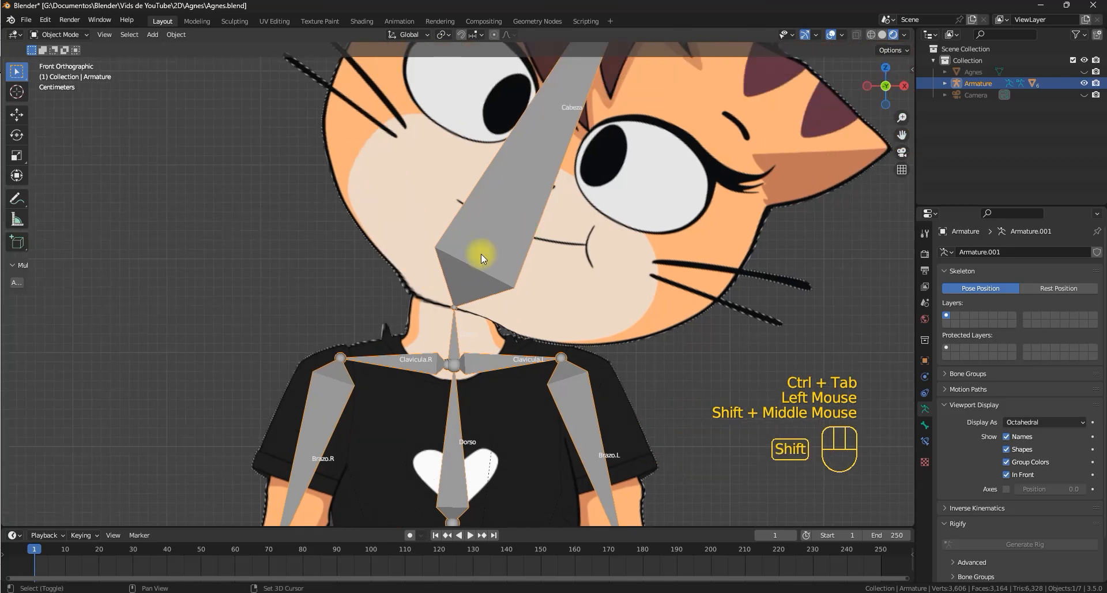
click(476, 247)
shift+click(382, 203)
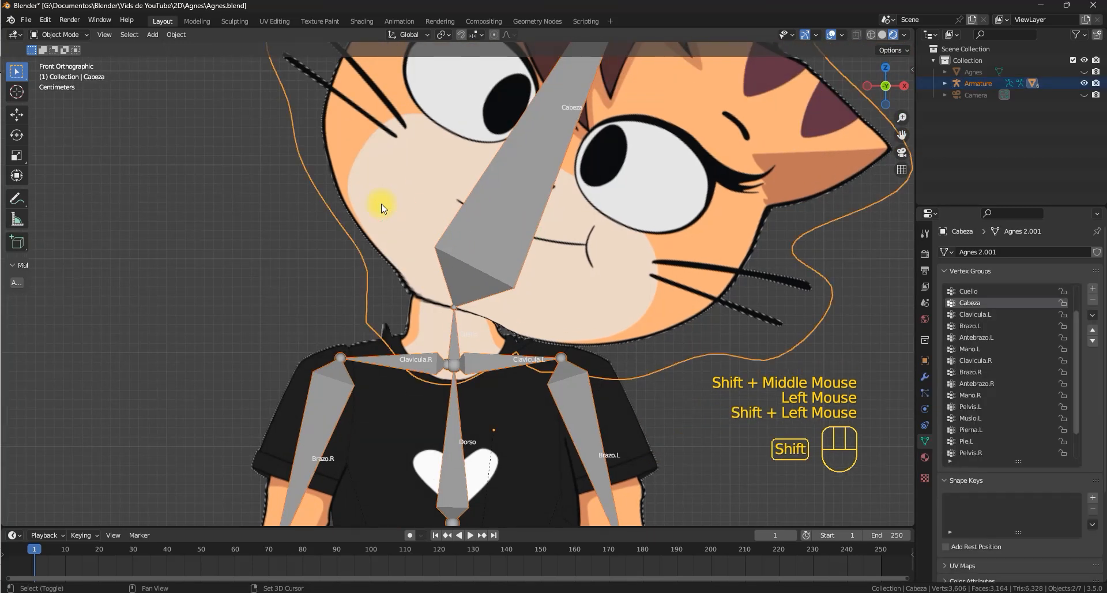
key(ctrl+Tab)
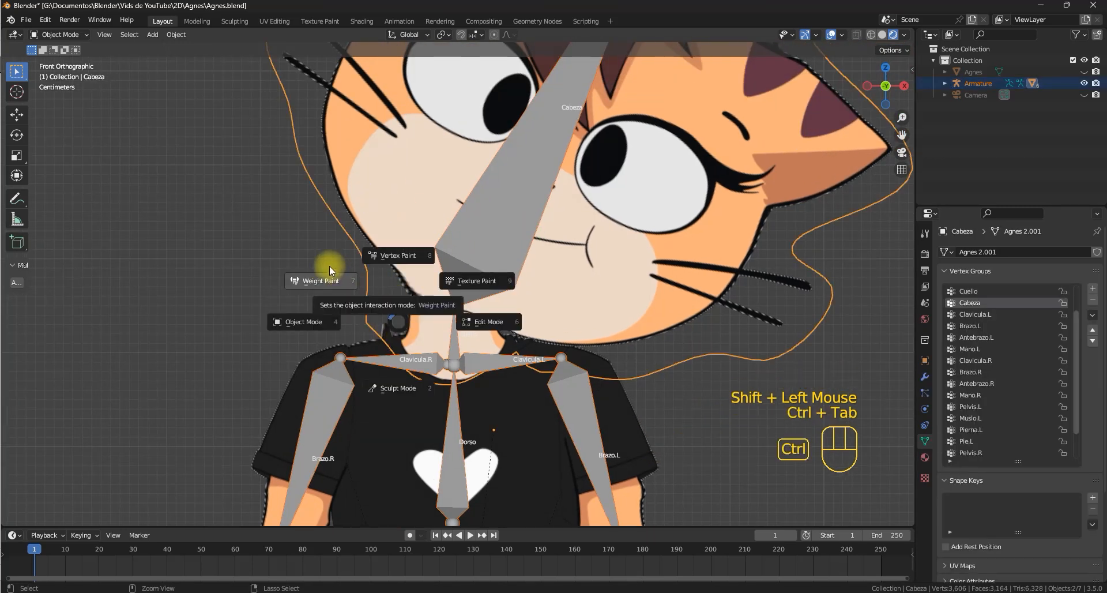
click(330, 265)
Smear the Cabeza weights outward over the stray mesh beside the neck on the Clavicula.R side.
shift+middle_drag(379, 314, 275, 180)
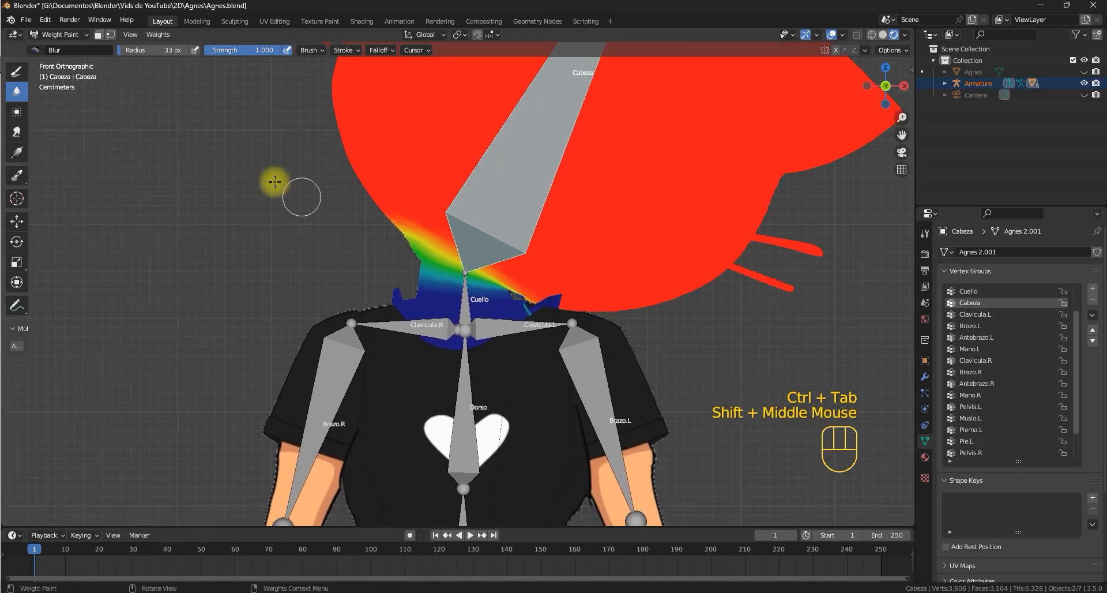
scroll(402, 297, up, 2)
click(17, 132)
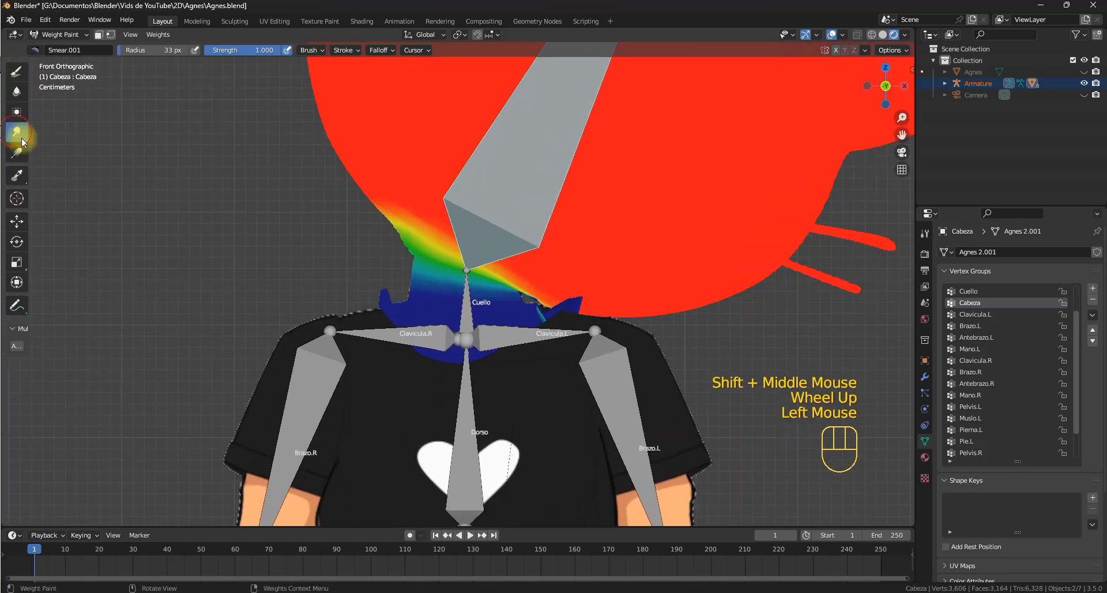
mouse_move(407, 312)
mouse_down()
mouse_move(385, 300)
mouse_move(363, 310)
mouse_up()
drag(403, 308, 360, 307)
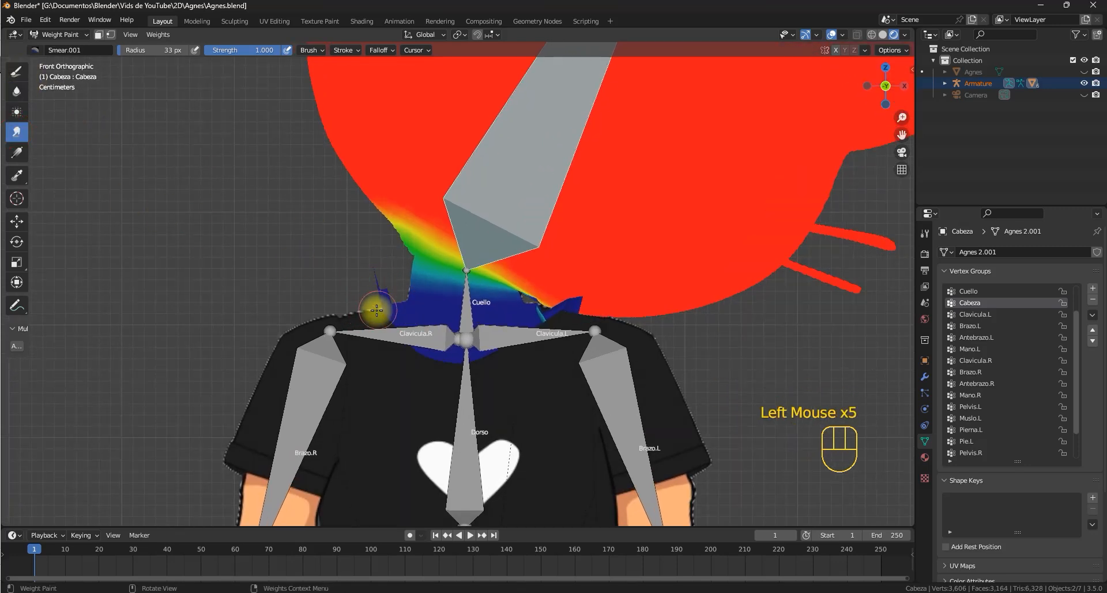
key(Tab)
key(Tab)
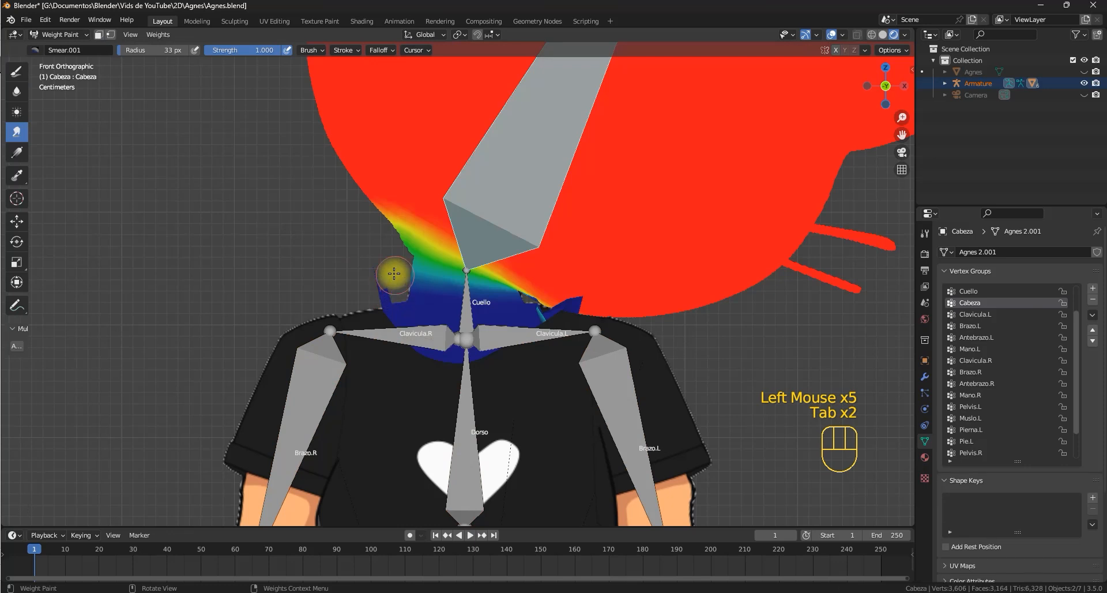
Paint weight 0.000 with the Draw brush over the stray Cabeza mesh near Clavicula.R, from the front and from behind.
click(16, 71)
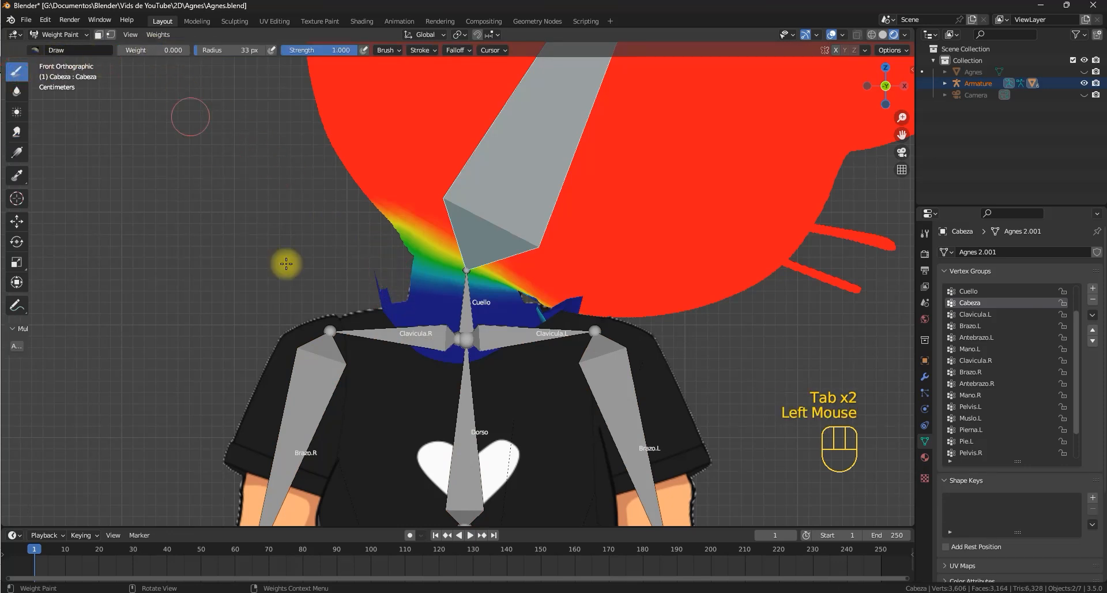
drag(373, 274, 401, 309)
mouse_move(386, 299)
mouse_down()
mouse_move(402, 310)
mouse_move(345, 320)
mouse_up()
drag(334, 326, 317, 334)
mouse_move(316, 334)
middle_down()
mouse_move(551, 376)
mouse_move(564, 309)
middle_up()
drag(542, 314, 527, 322)
drag(525, 322, 520, 325)
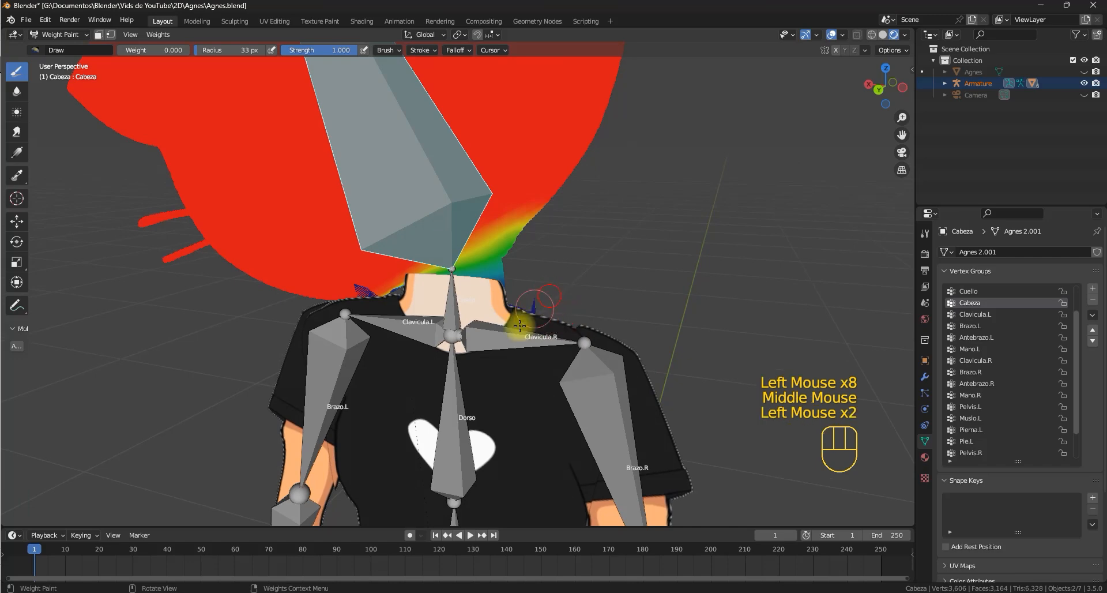
Add the missed vertex beside the neck to the mesh selection and turn on vertex masking in Weight Paint mode.
key(Tab)
mouse_move(581, 277)
shift+middle_down()
mouse_move(585, 289)
mouse_move(398, 272)
mouse_move(323, 190)
shift+middle_up()
scroll(586, 289, up, 1)
shift+click(603, 254)
key(Tab)
click(110, 35)
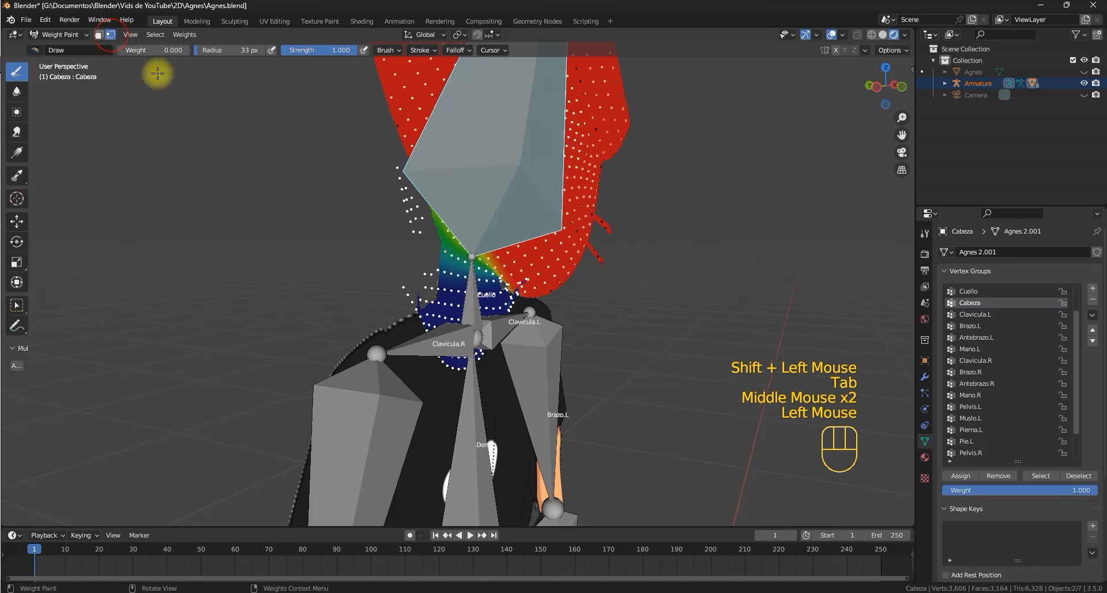
Try to add more stray vertices above the Clavicula.R shoulder to the selection using X-ray, and return to Weight Paint mode.
middle_drag(158, 69, 399, 282)
key(Tab)
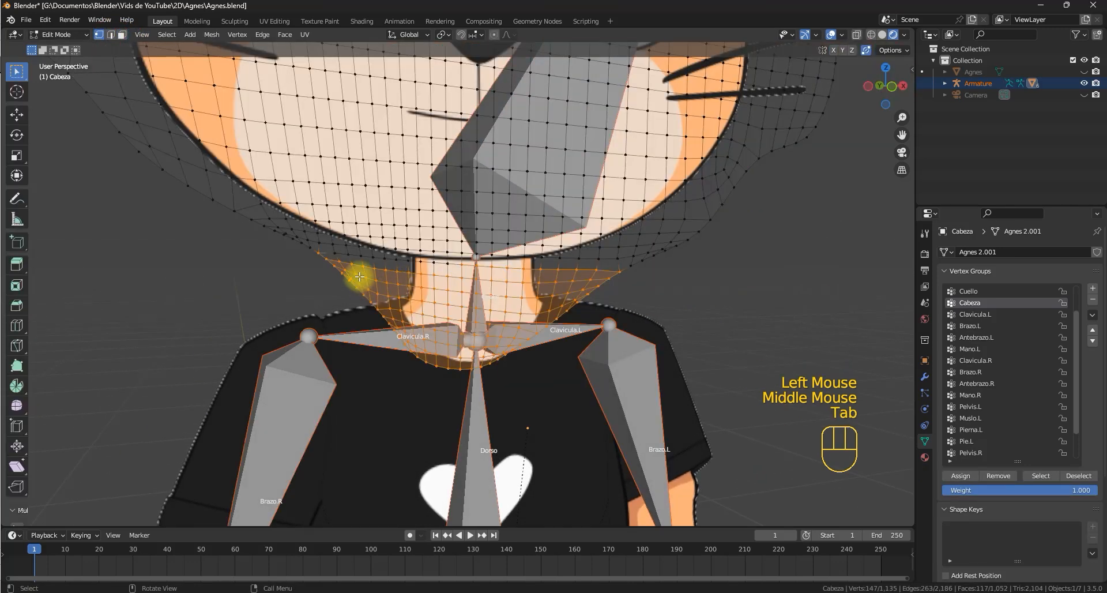
shift+click(329, 317)
key(alt+z)
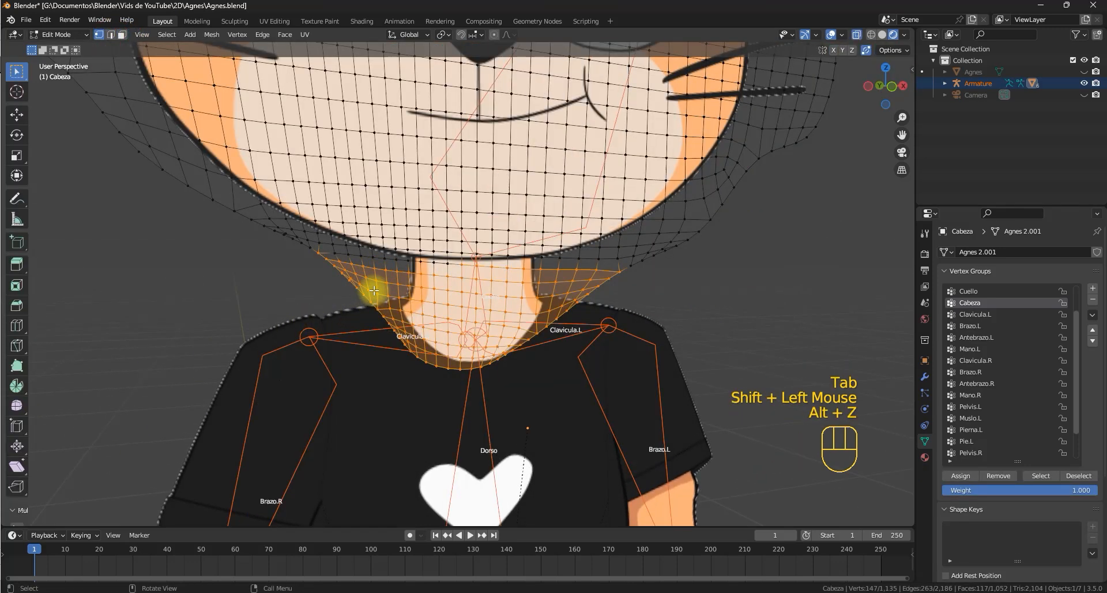
shift+click(296, 312)
shift+click(303, 316)
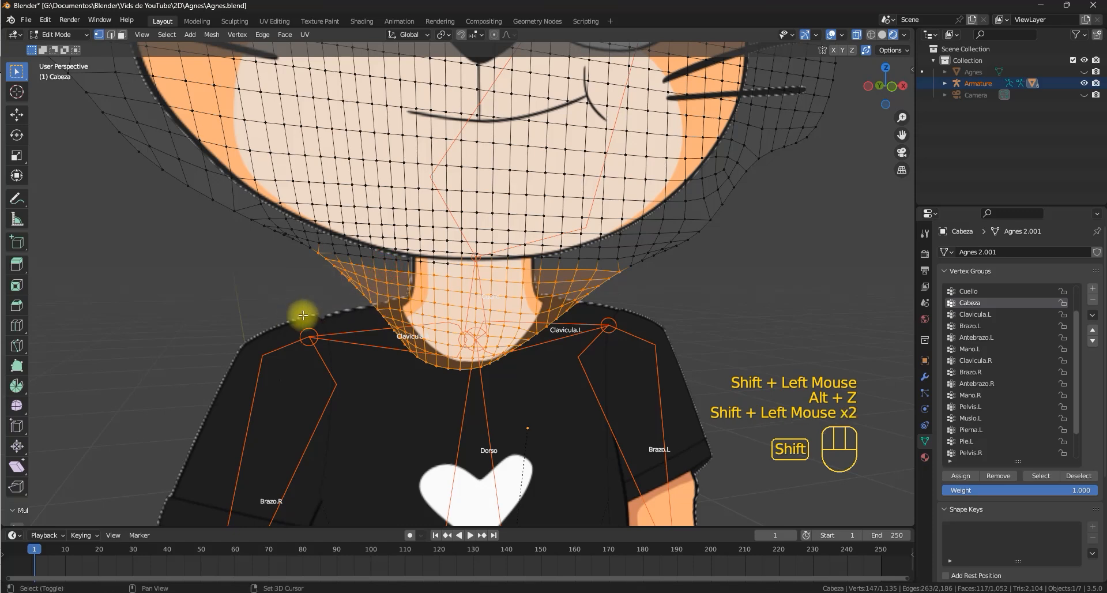
key(alt+z)
key(Tab)
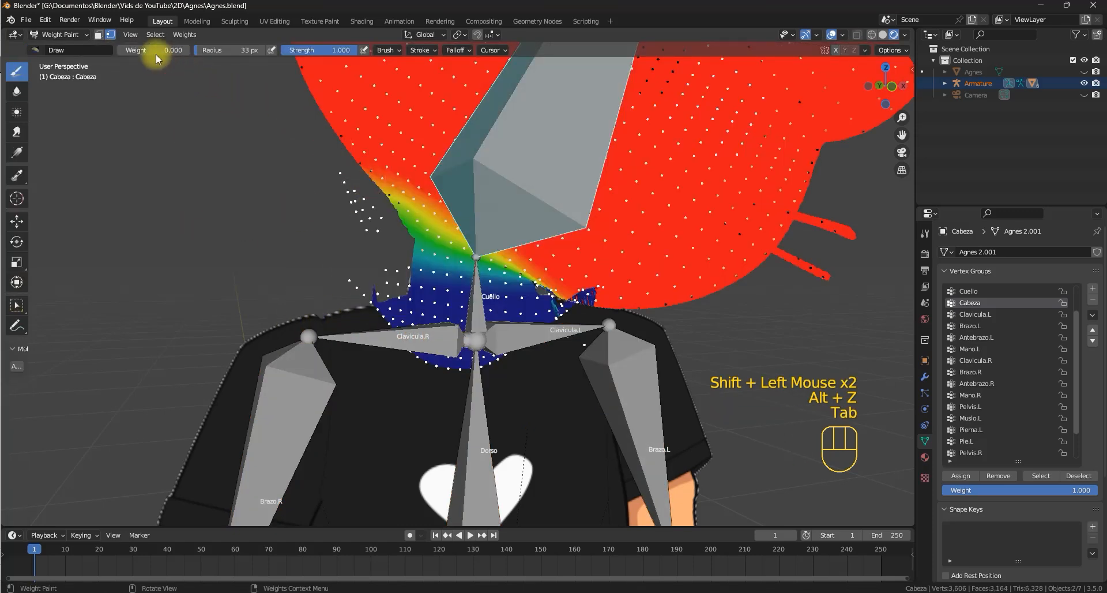
Paint weight 0.000 beside the neck, turn off vertex masking, and continue painting near Clavicula.R from behind.
click(368, 282)
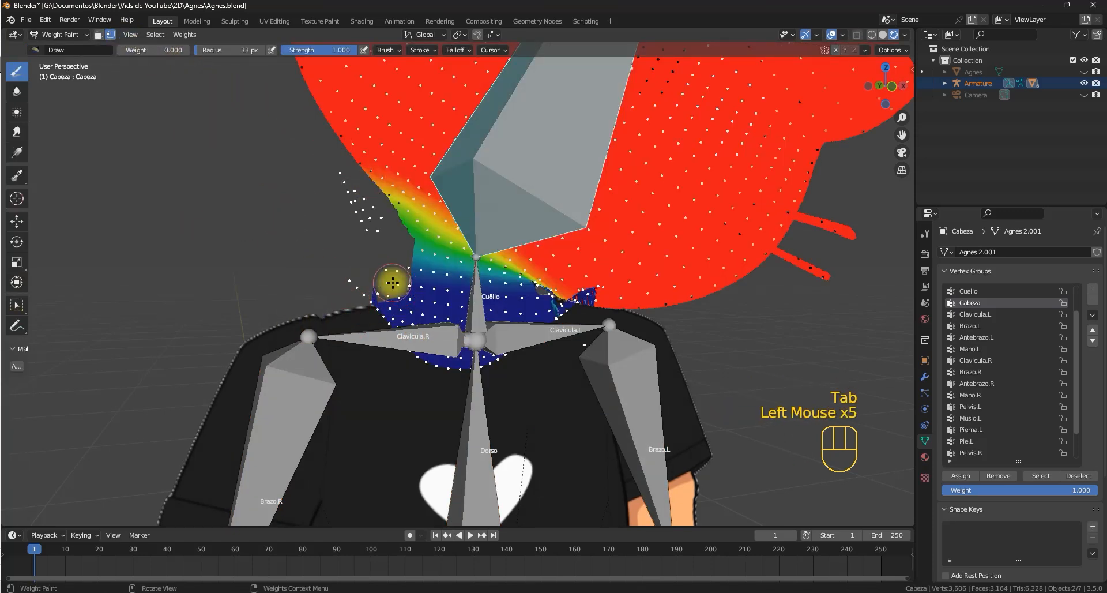
click(111, 38)
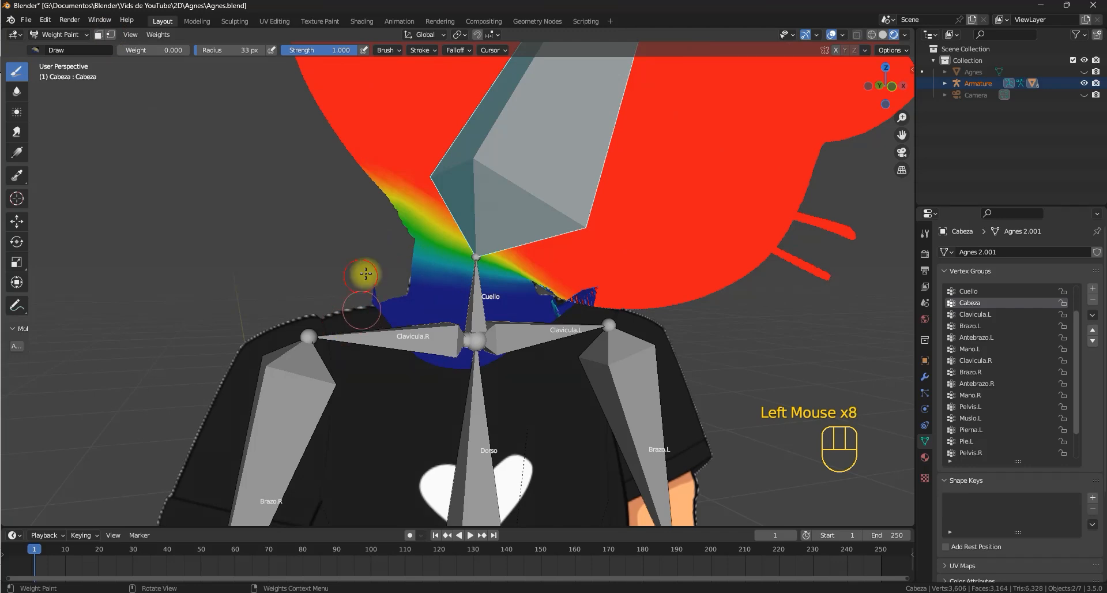
middle_drag(394, 286, 658, 322)
click(508, 283)
click(504, 269)
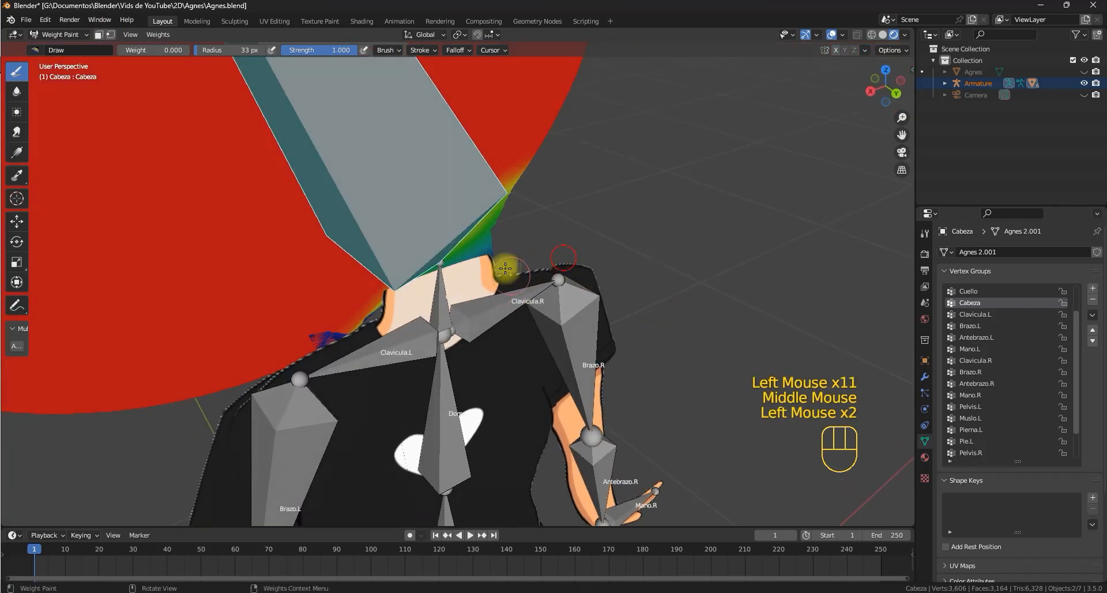
click(519, 270)
middle_drag(553, 264, 537, 243)
drag(519, 230, 494, 252)
click(499, 246)
click(504, 242)
click(490, 268)
click(483, 290)
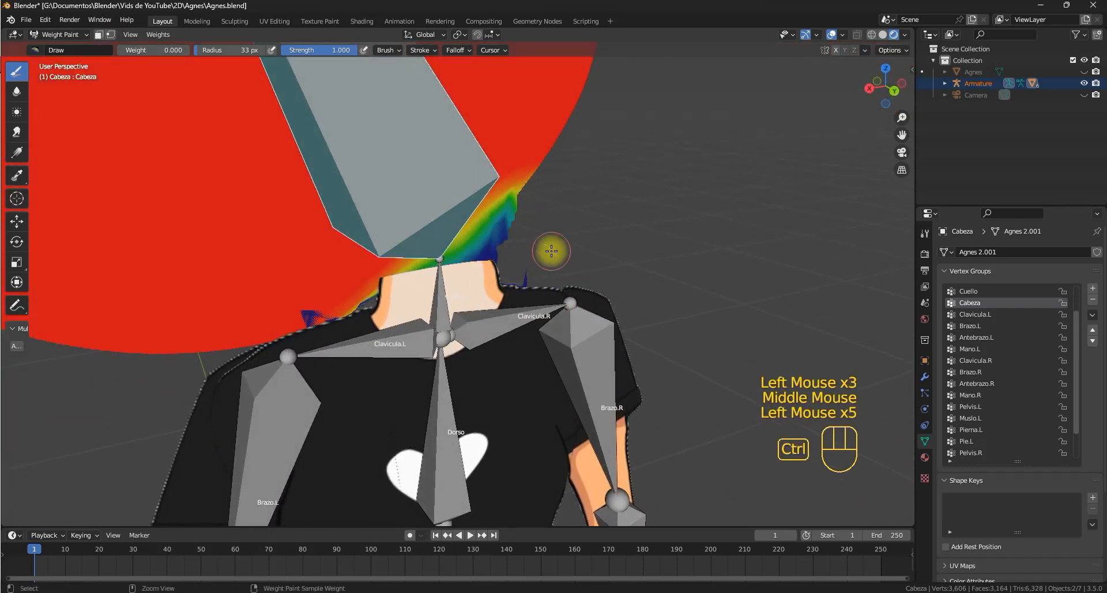
key(ctrl+z)
key(ctrl+z)
key(ctrl+z)
key(ctrl+z)
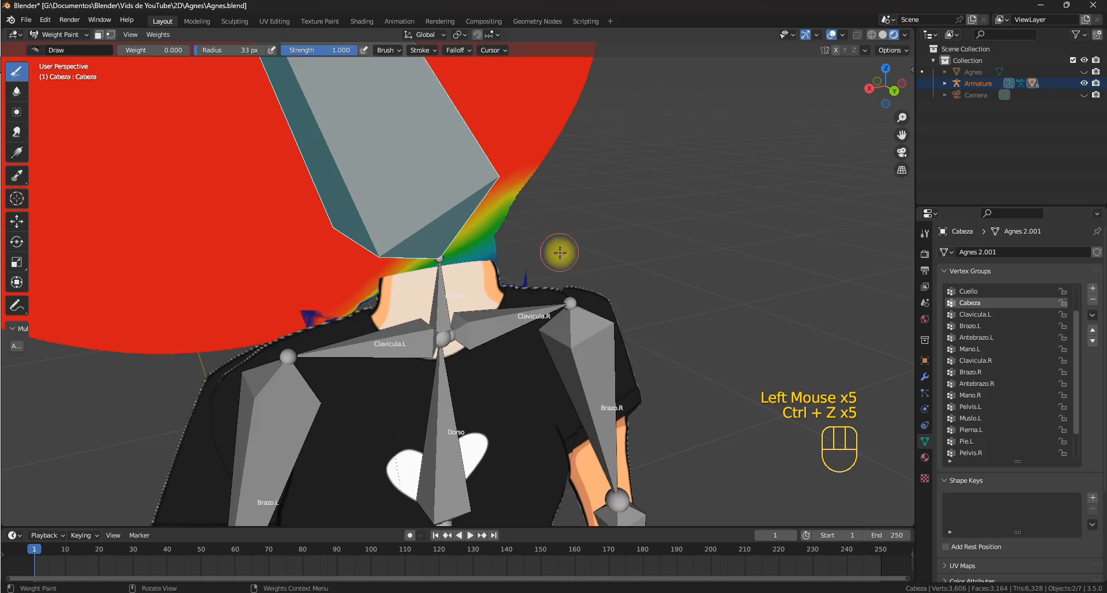
Paint weight 0.000 over the remaining stray Cabeza spikes above the shoulders from several viewing angles.
middle_drag(559, 252, 531, 271)
click(540, 267)
click(535, 297)
click(522, 308)
mouse_move(523, 307)
middle_down()
mouse_move(507, 288)
mouse_move(322, 265)
mouse_move(398, 286)
mouse_move(458, 337)
middle_up()
click(352, 279)
click(364, 286)
click(376, 295)
Return to Object Mode and select the armature in the front view.
key(ctrl+Tab)
scroll(459, 292, down, 1)
click(457, 337)
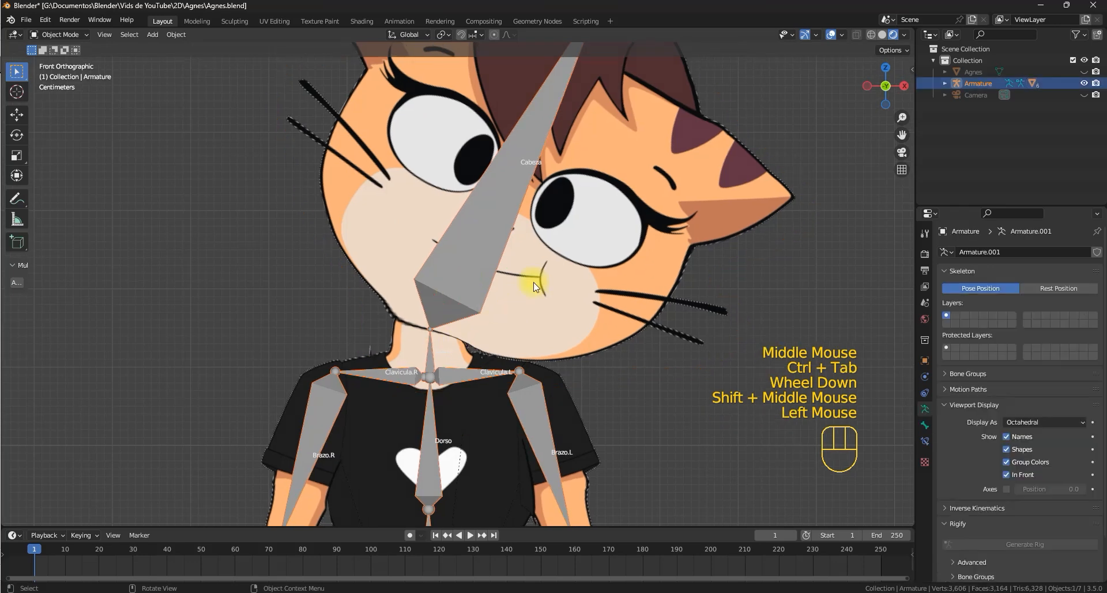
Test the Cabeza bone's rotation in Pose Mode and cancel it.
key(ctrl+Tab)
click(472, 268)
key(r)
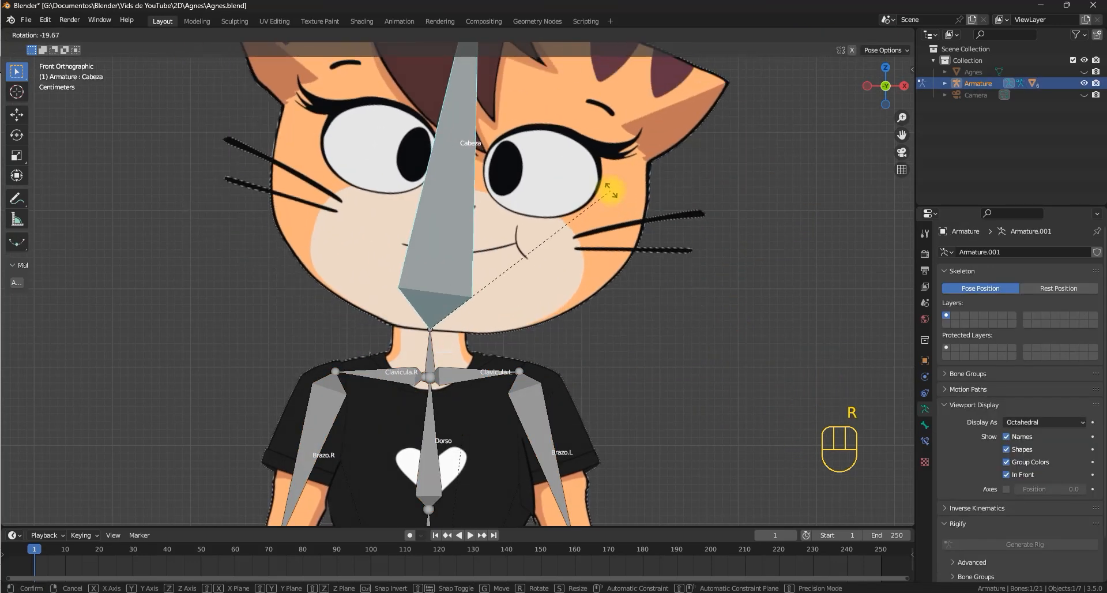
key(Escape)
Clear the scale, rotation and location of all bones, return to Object Mode and deselect the armature.
scroll(579, 312, down, 1)
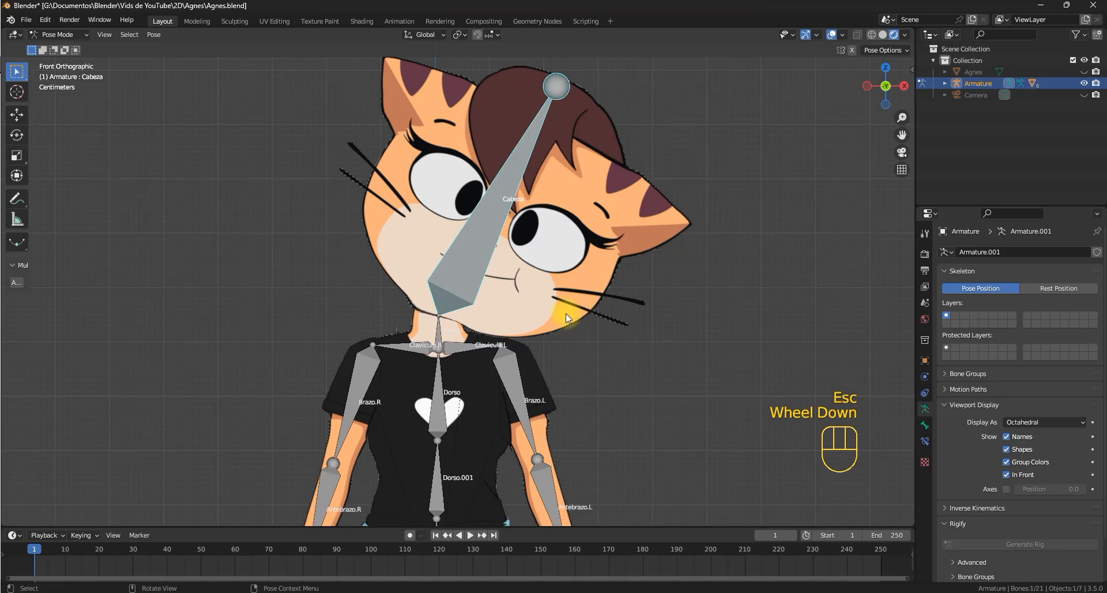
key(a)
scroll(555, 378, down, 1)
shift+middle_drag(555, 378, 503, 244)
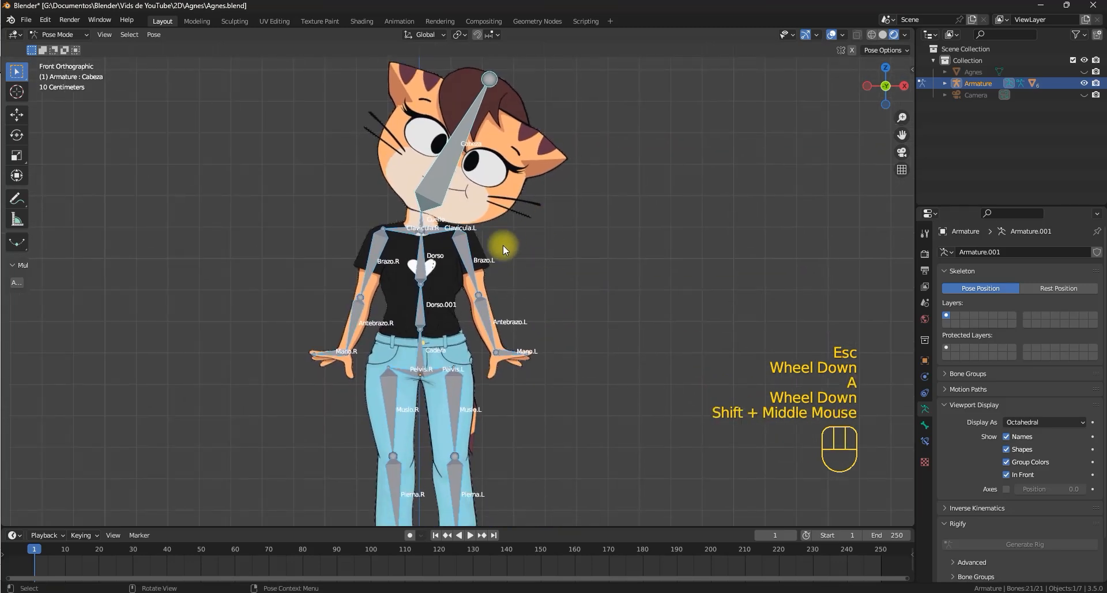
key(alt+s)
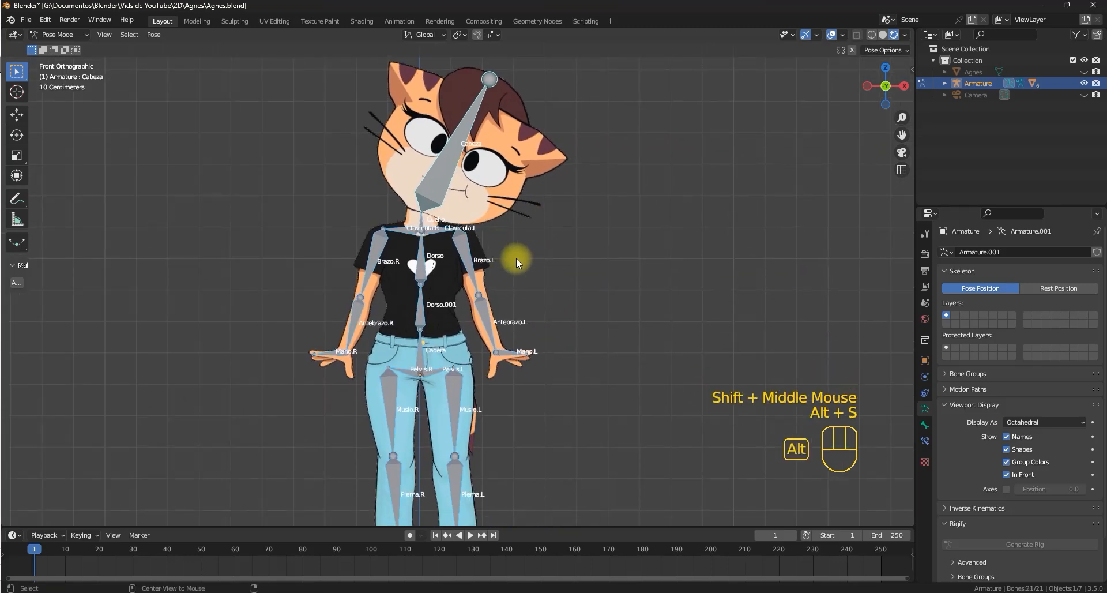
key(alt+r)
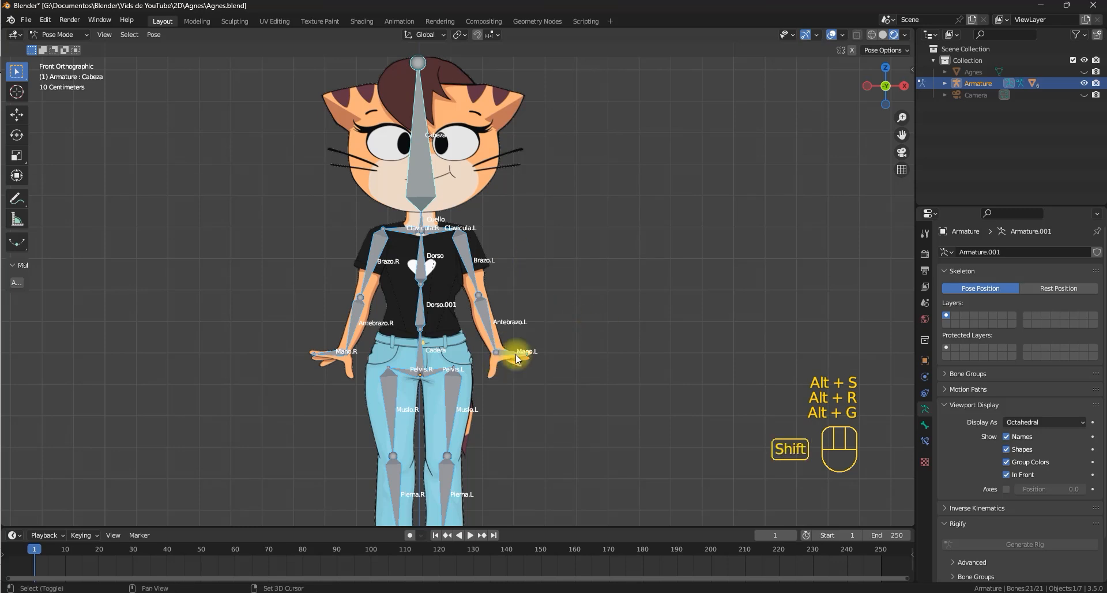
shift+middle_drag(516, 354, 514, 307)
key(ctrl+Tab)
click(548, 217)
shift+middle_drag(526, 184, 528, 216)
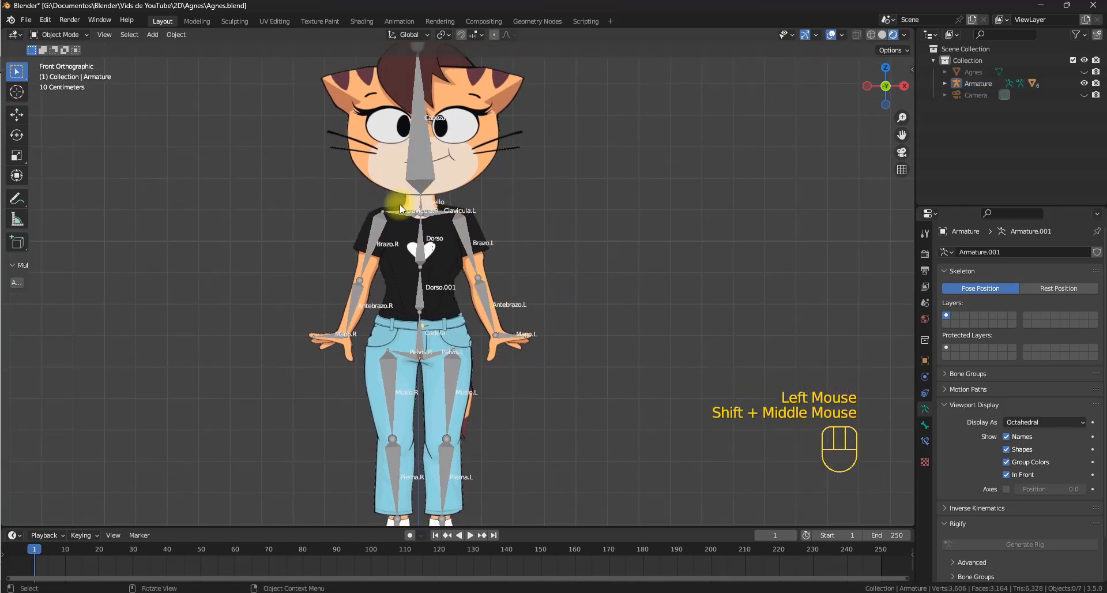
Put the armature in Pose Mode and test the rotation of Mano.L, Antebrazo.L and Brazo.L, cancelling each one.
click(507, 336)
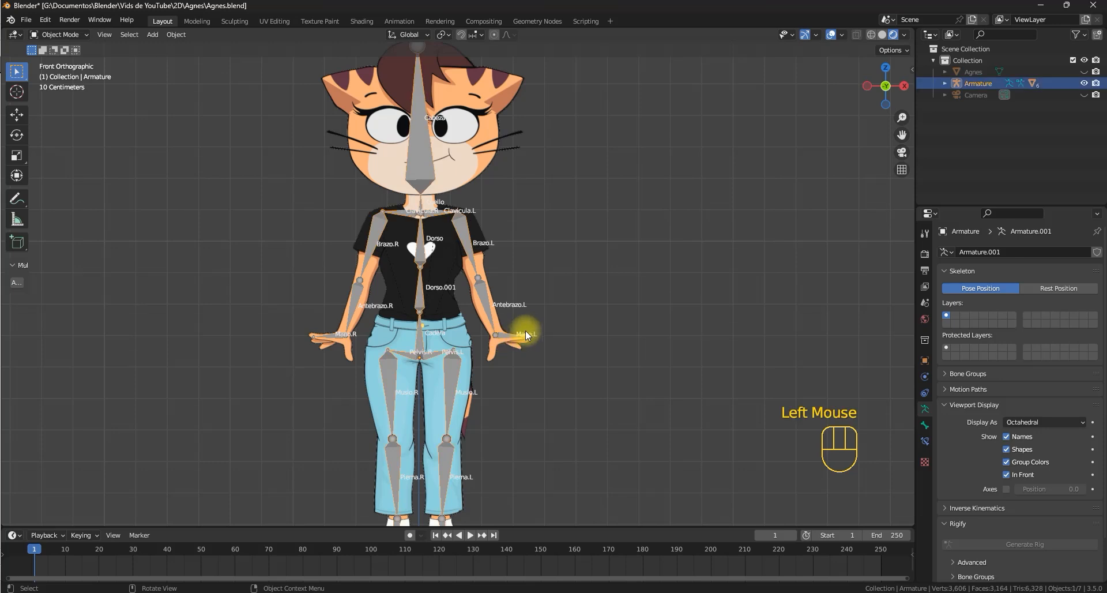
key(ctrl+Tab)
click(508, 339)
key(r)
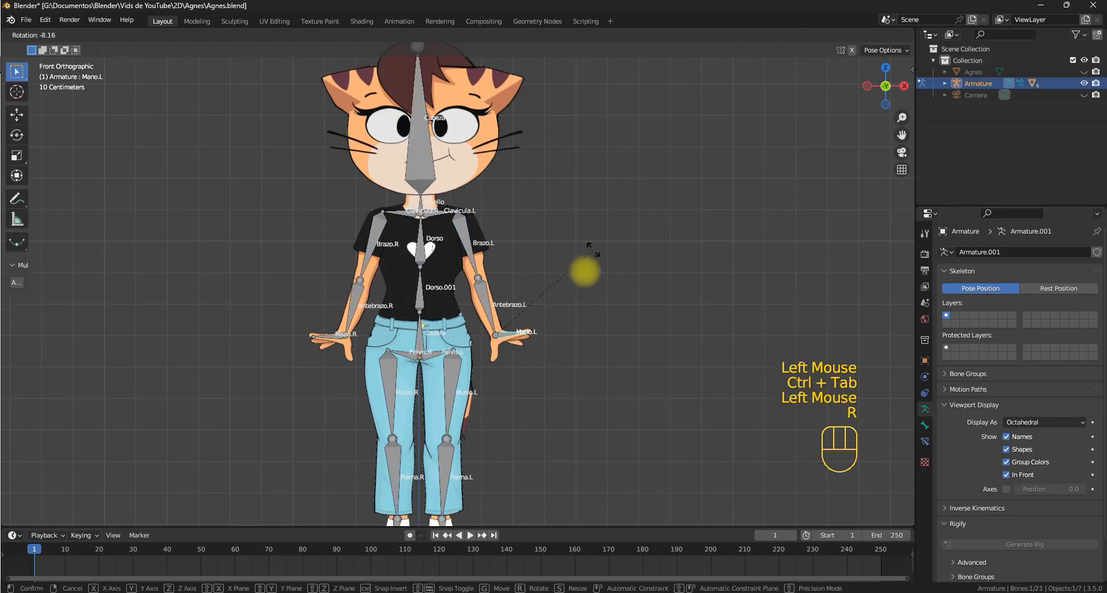
key(Escape)
click(489, 297)
key(r)
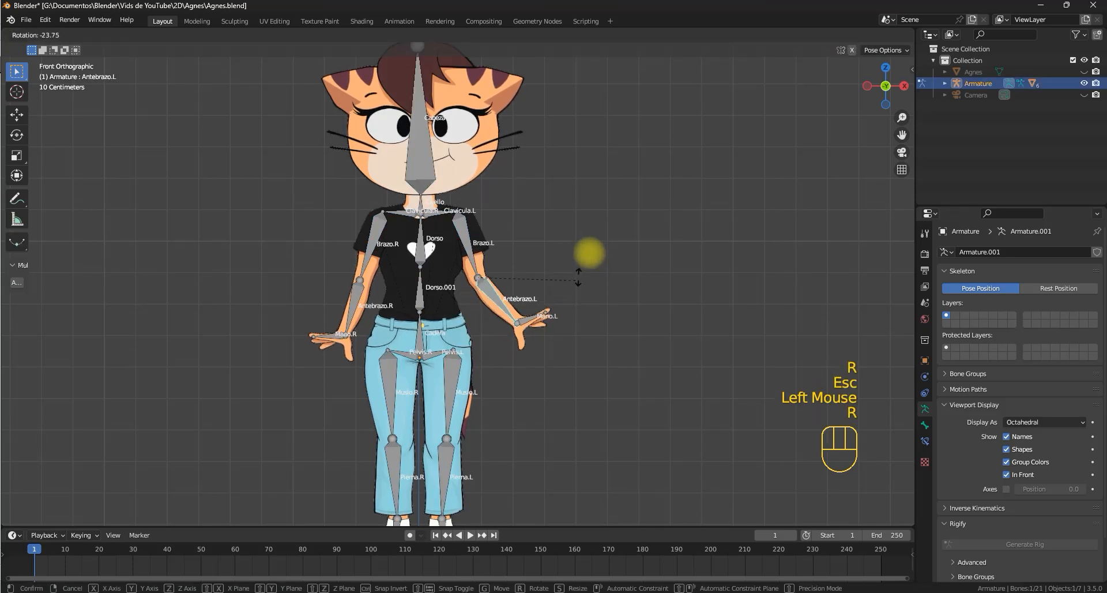
key(Escape)
click(470, 249)
key(r)
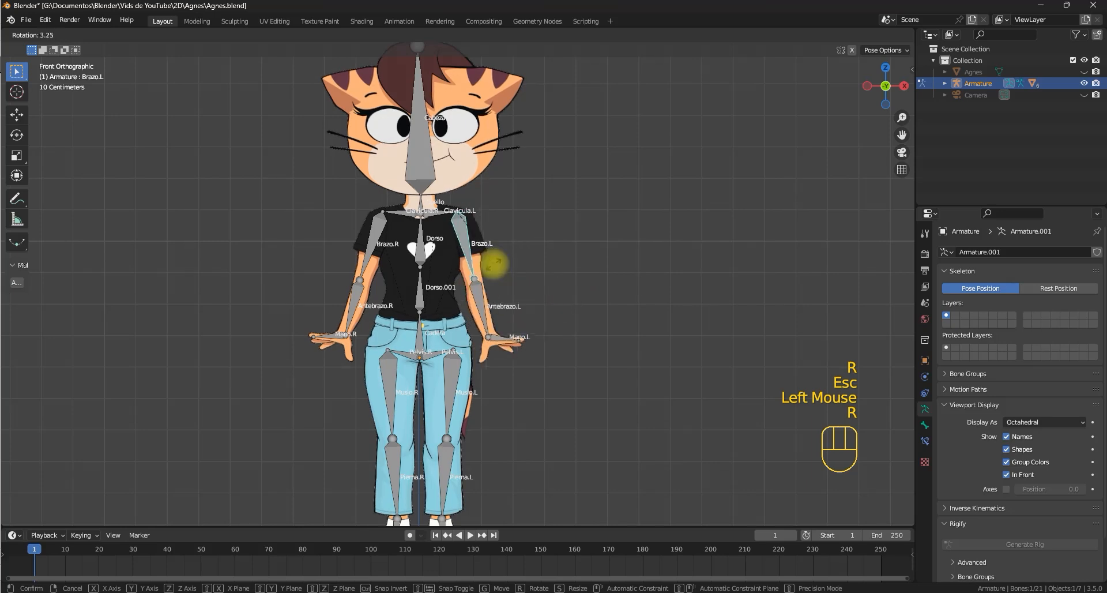
key(Escape)
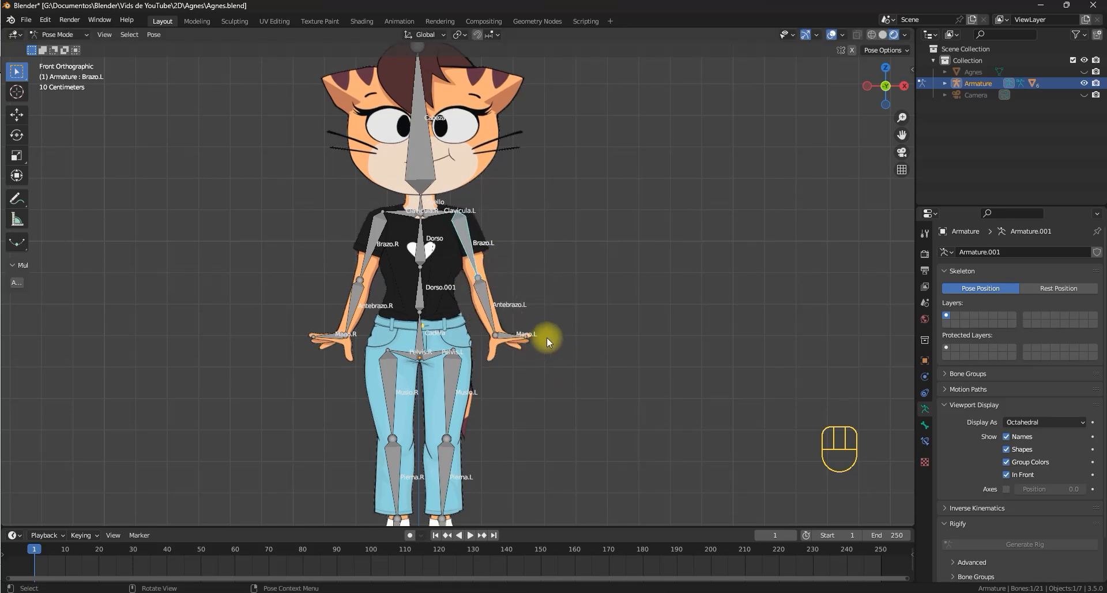
Rotate the Brazo.L bone outward to raise the arm away from the torso, and return to Object Mode.
scroll(524, 286, up, 2)
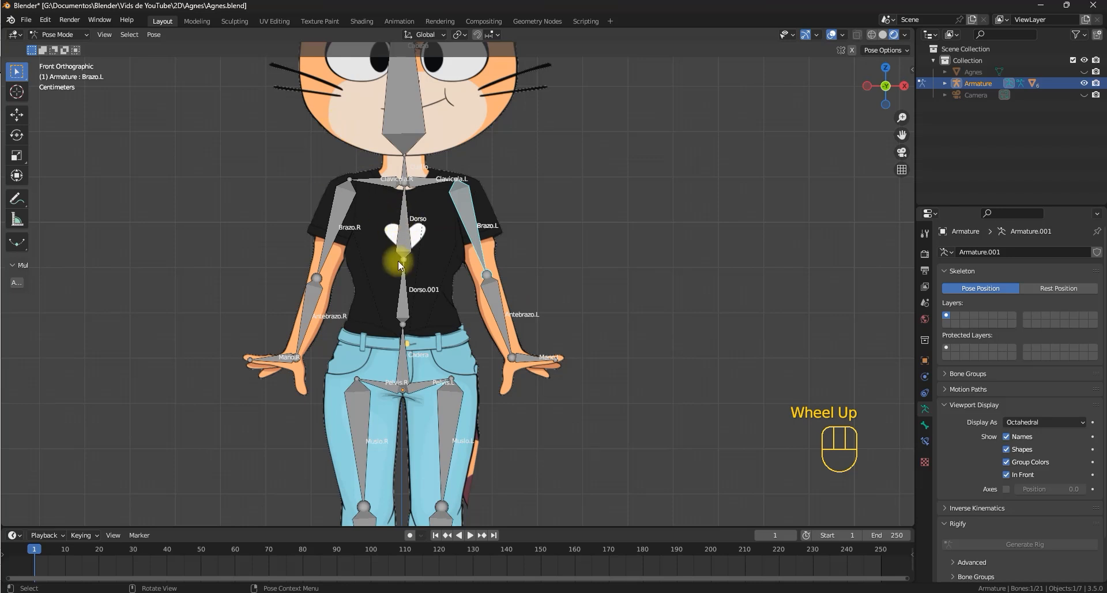
shift+middle_drag(451, 236, 445, 261)
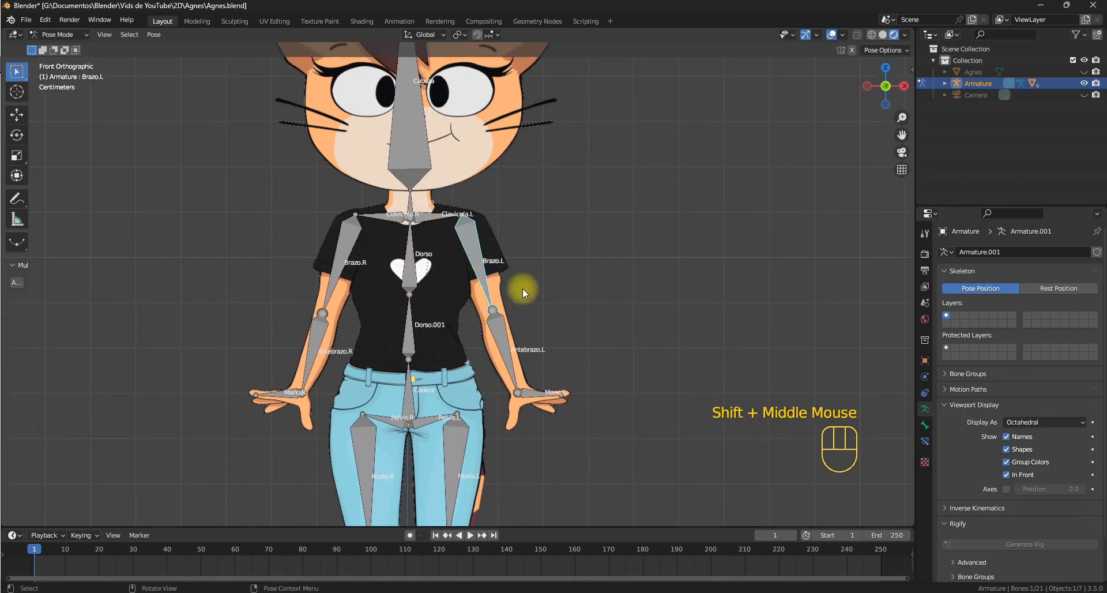
key(r)
click(665, 273)
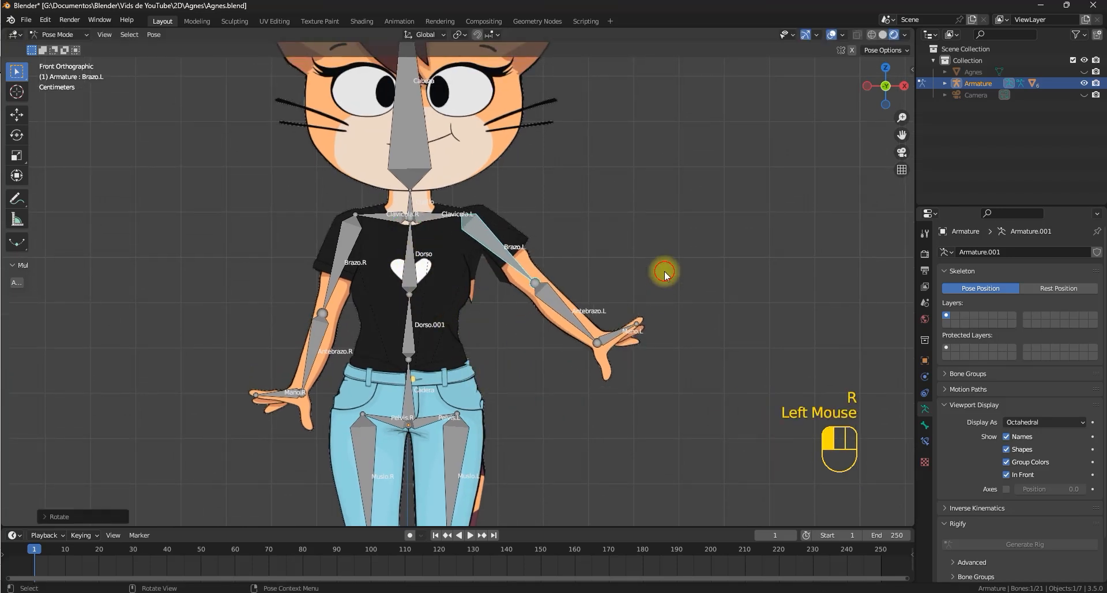
click(475, 284)
key(ctrl+Tab)
Select the Dorso mesh, examine the torso and armpit beside the raised Brazo.L arm, and clear the selection.
click(470, 277)
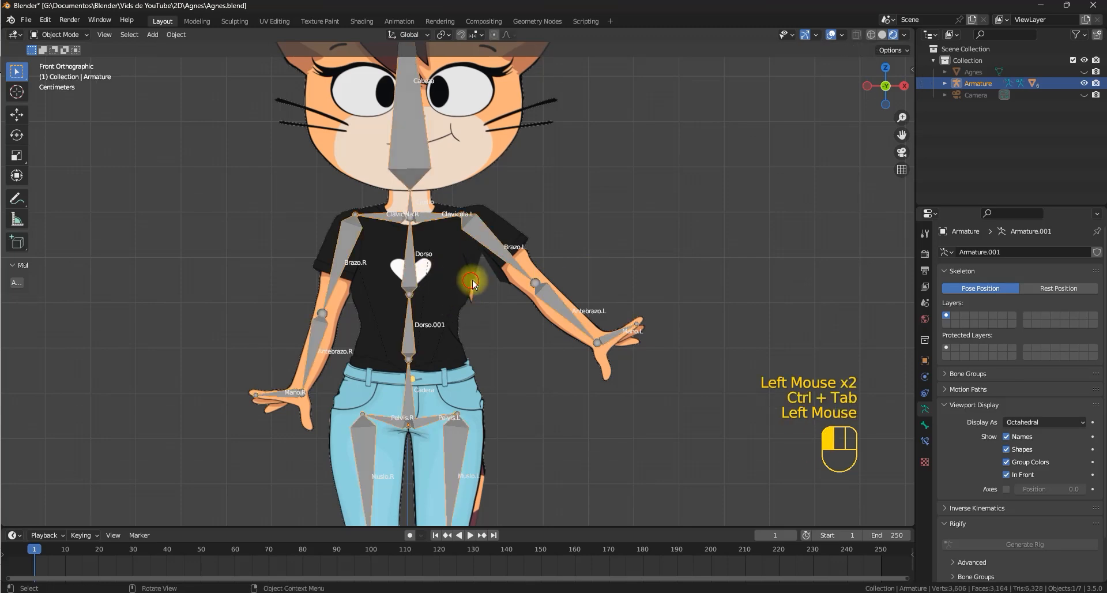
scroll(494, 275, up, 3)
shift+middle_drag(493, 275, 482, 265)
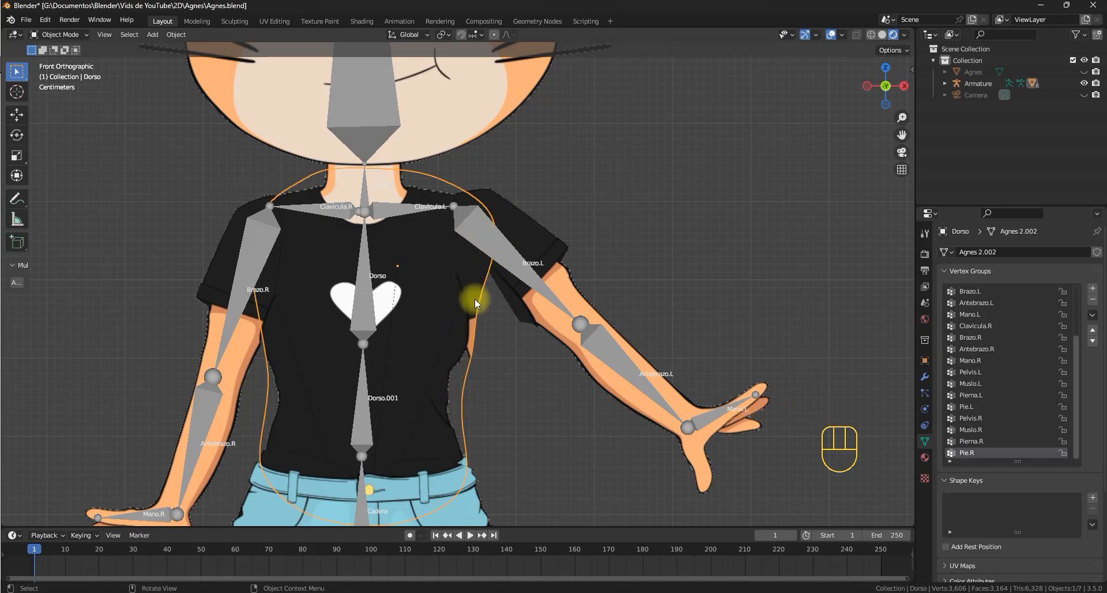
scroll(503, 314, down, 4)
click(565, 264)
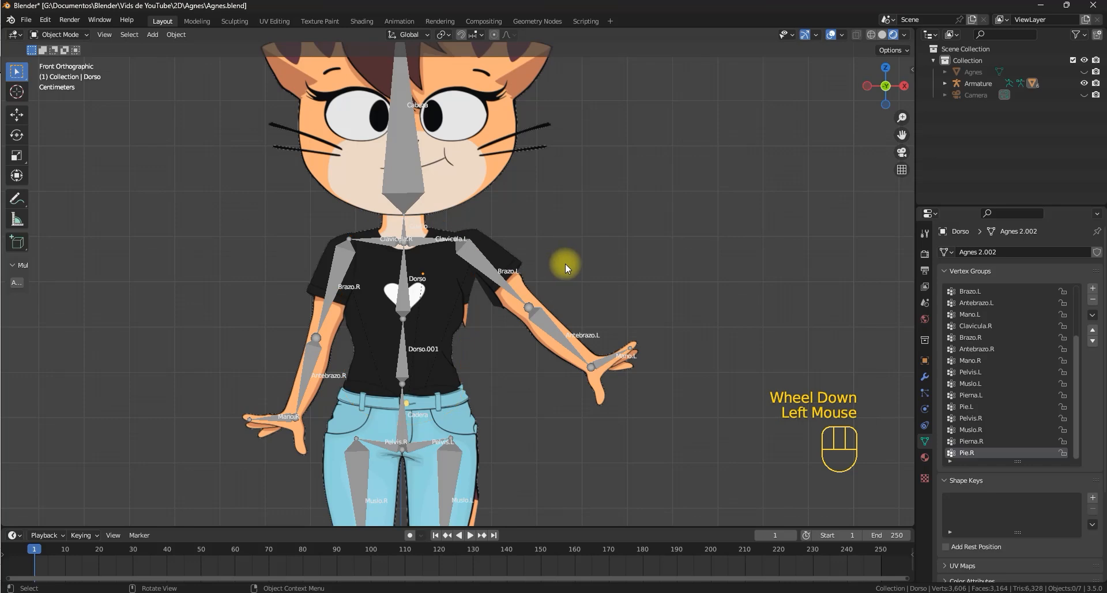
scroll(565, 264, down, 1)
shift+middle_drag(565, 264, 571, 270)
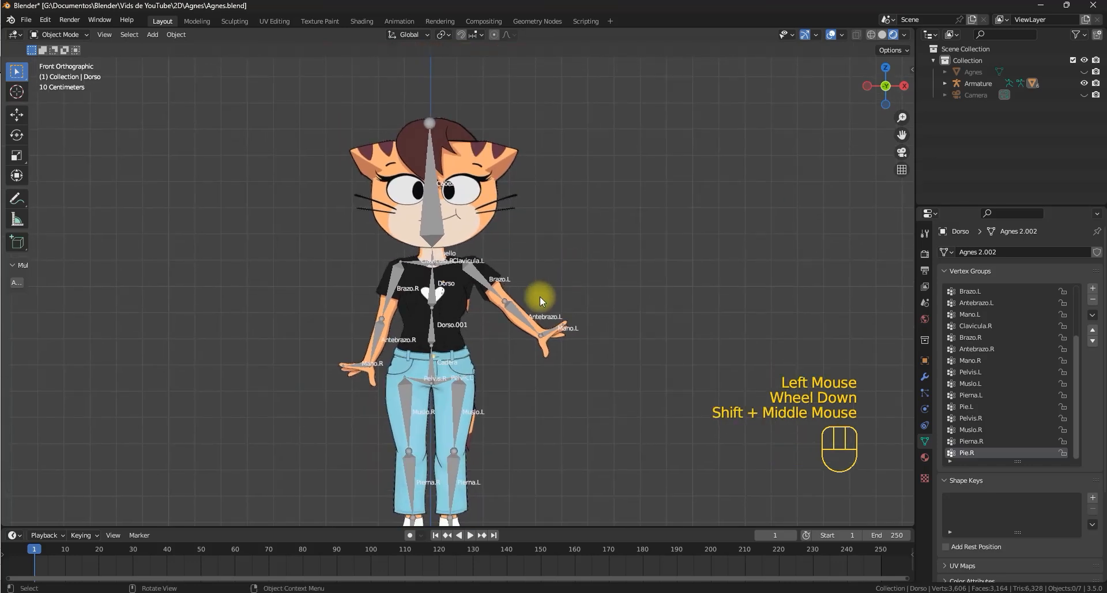